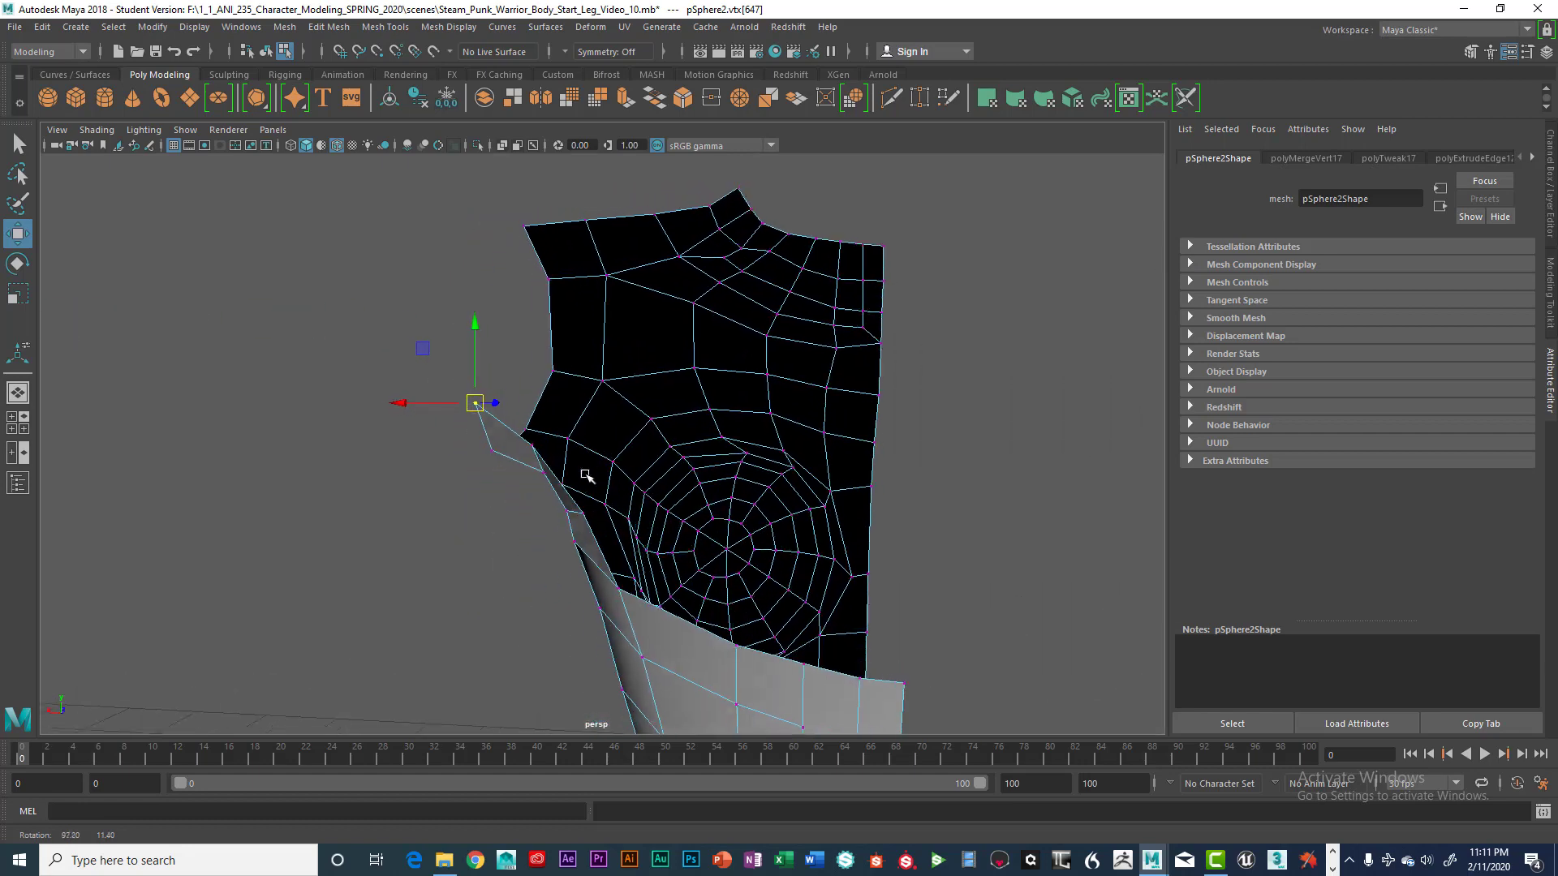
Examine the upper-back edge flow in Female_Reference_Back.jpg in Photos, comparing it with the open back of the torso mesh
scroll(669, 476, "down", 6)
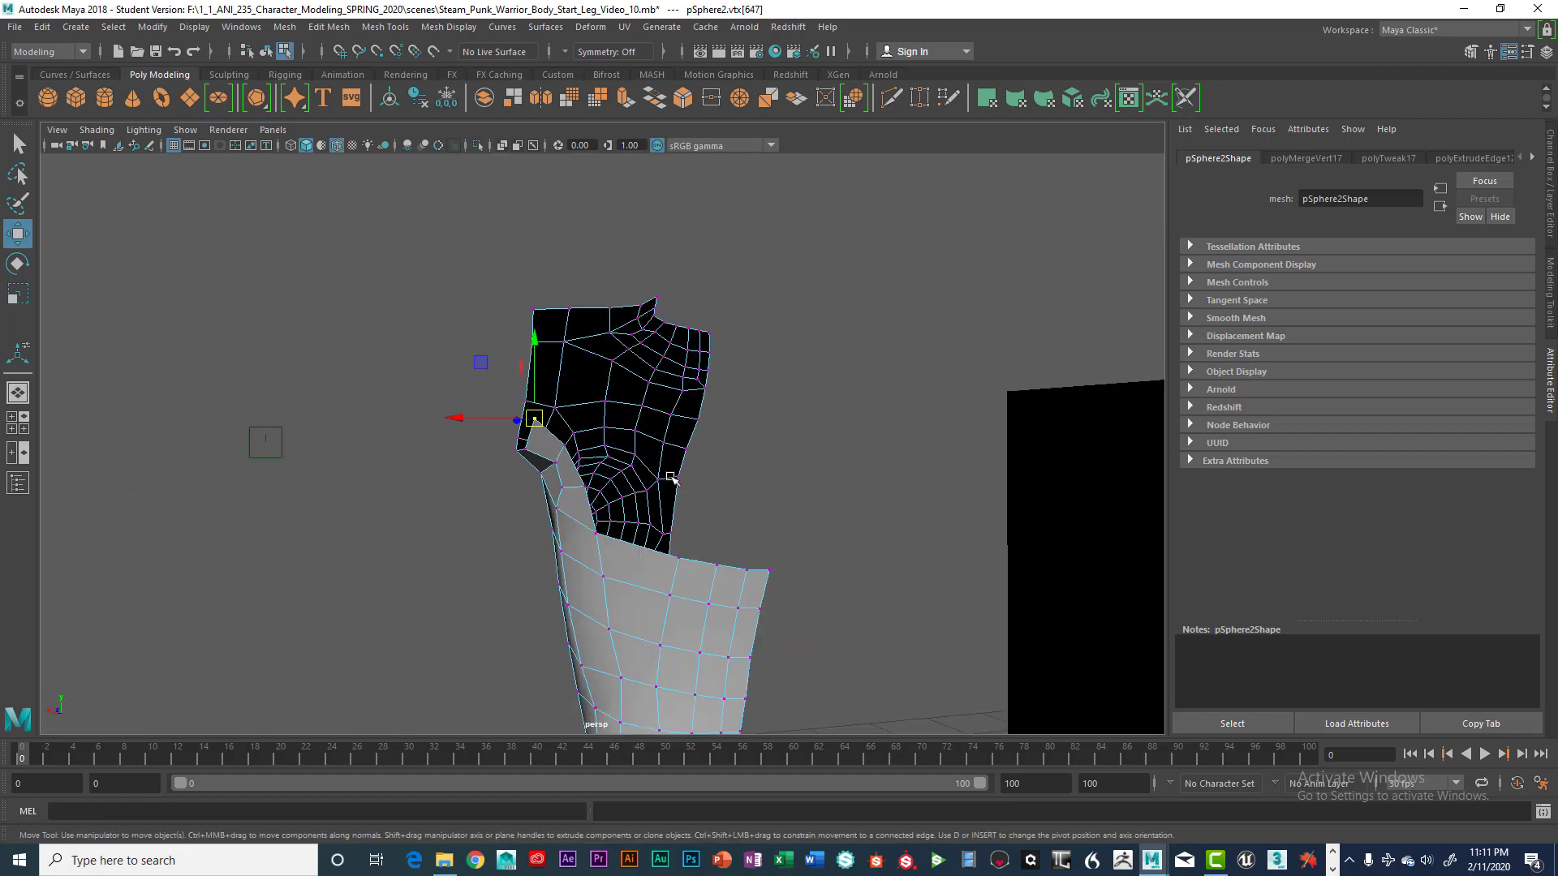
middle_click_drag(680, 488, 647, 333, "alt")
left_click_drag(685, 437, 716, 414, "alt")
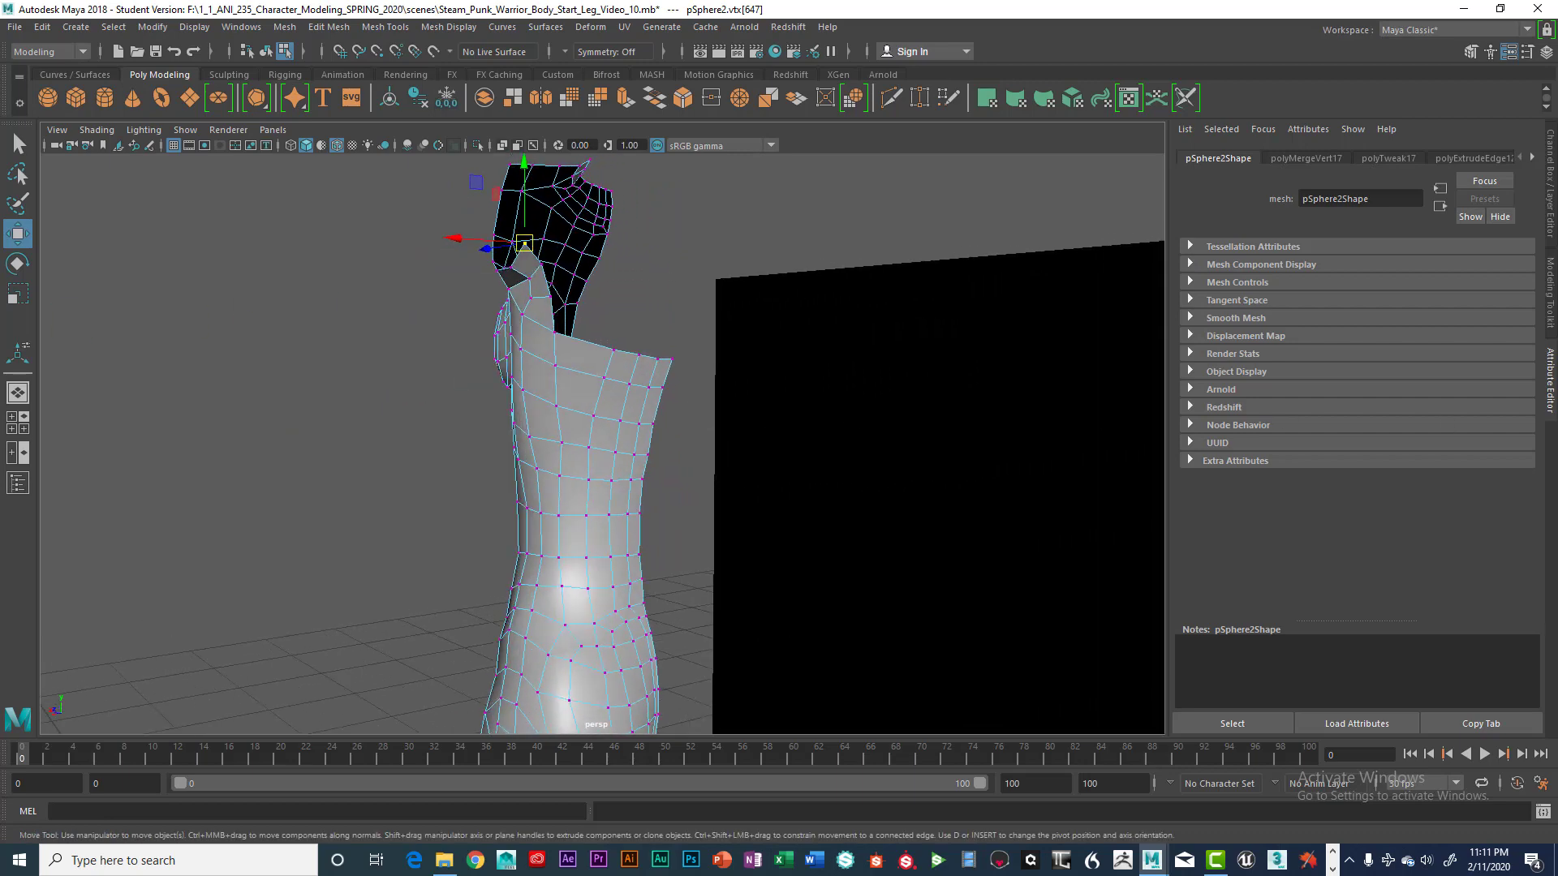
left_click_drag(1557, 10, 997, 91)
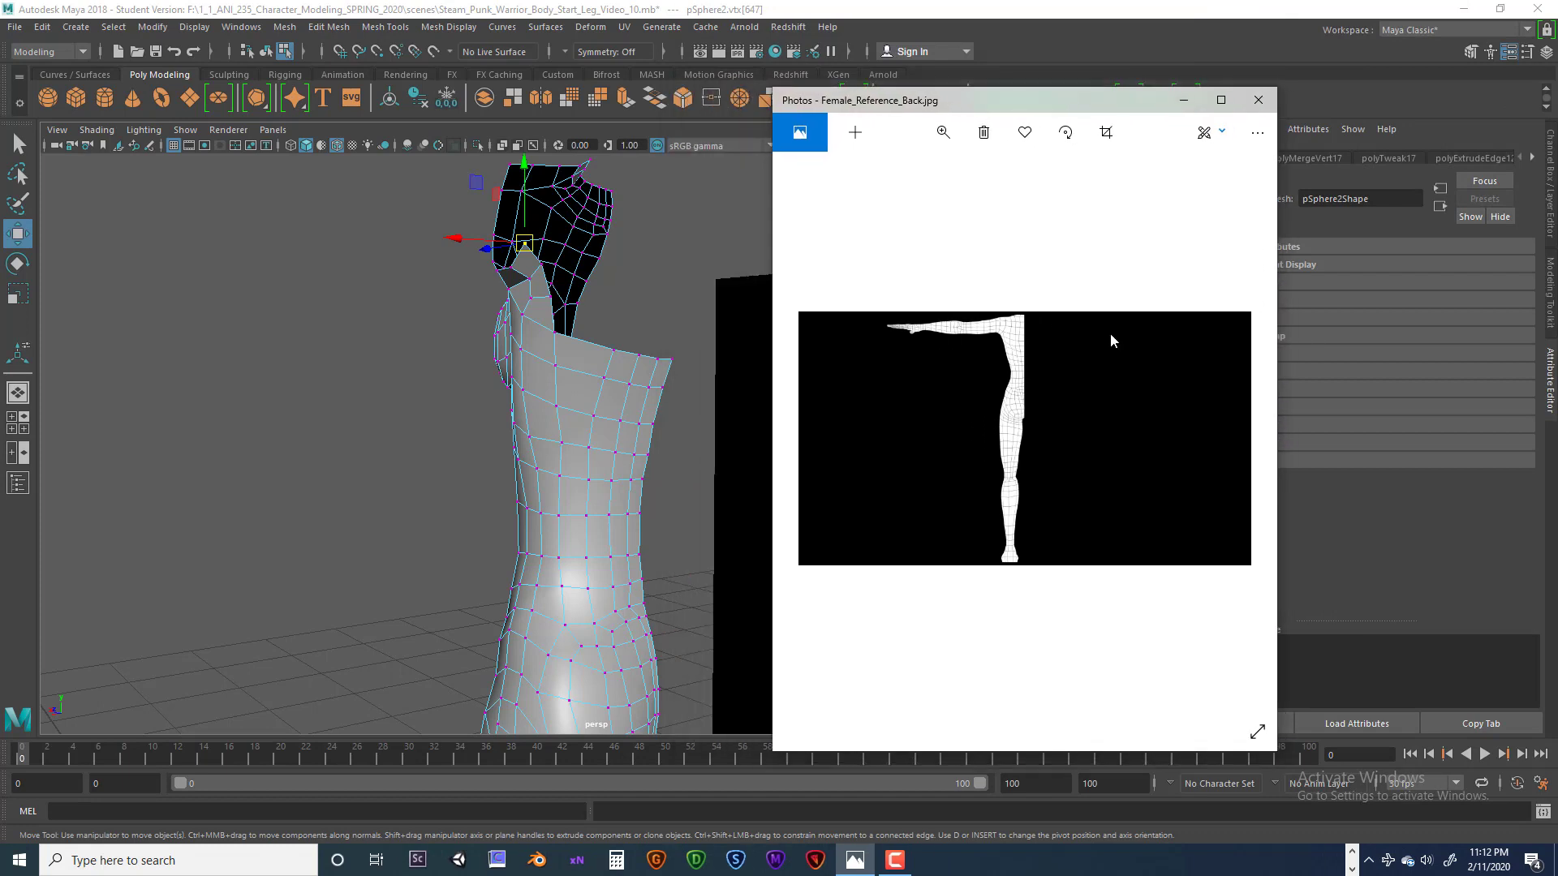
left_click(942, 133)
left_click_drag(874, 169, 938, 177)
left_click_drag(1057, 318, 1066, 552)
left_click_drag(1074, 398, 1081, 601)
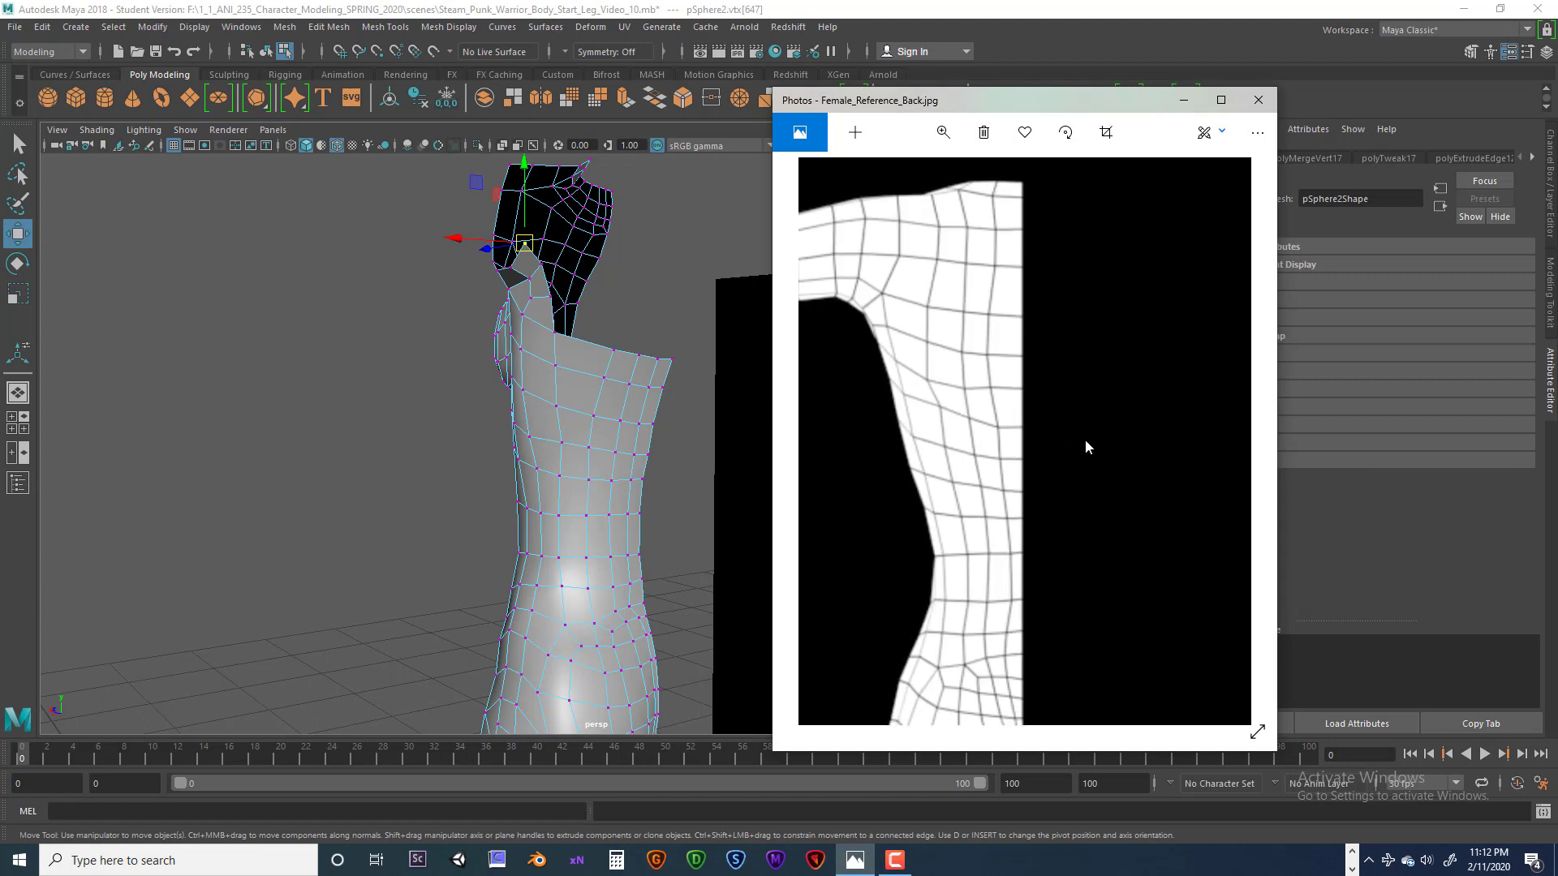
left_click_drag(1084, 440, 1106, 503)
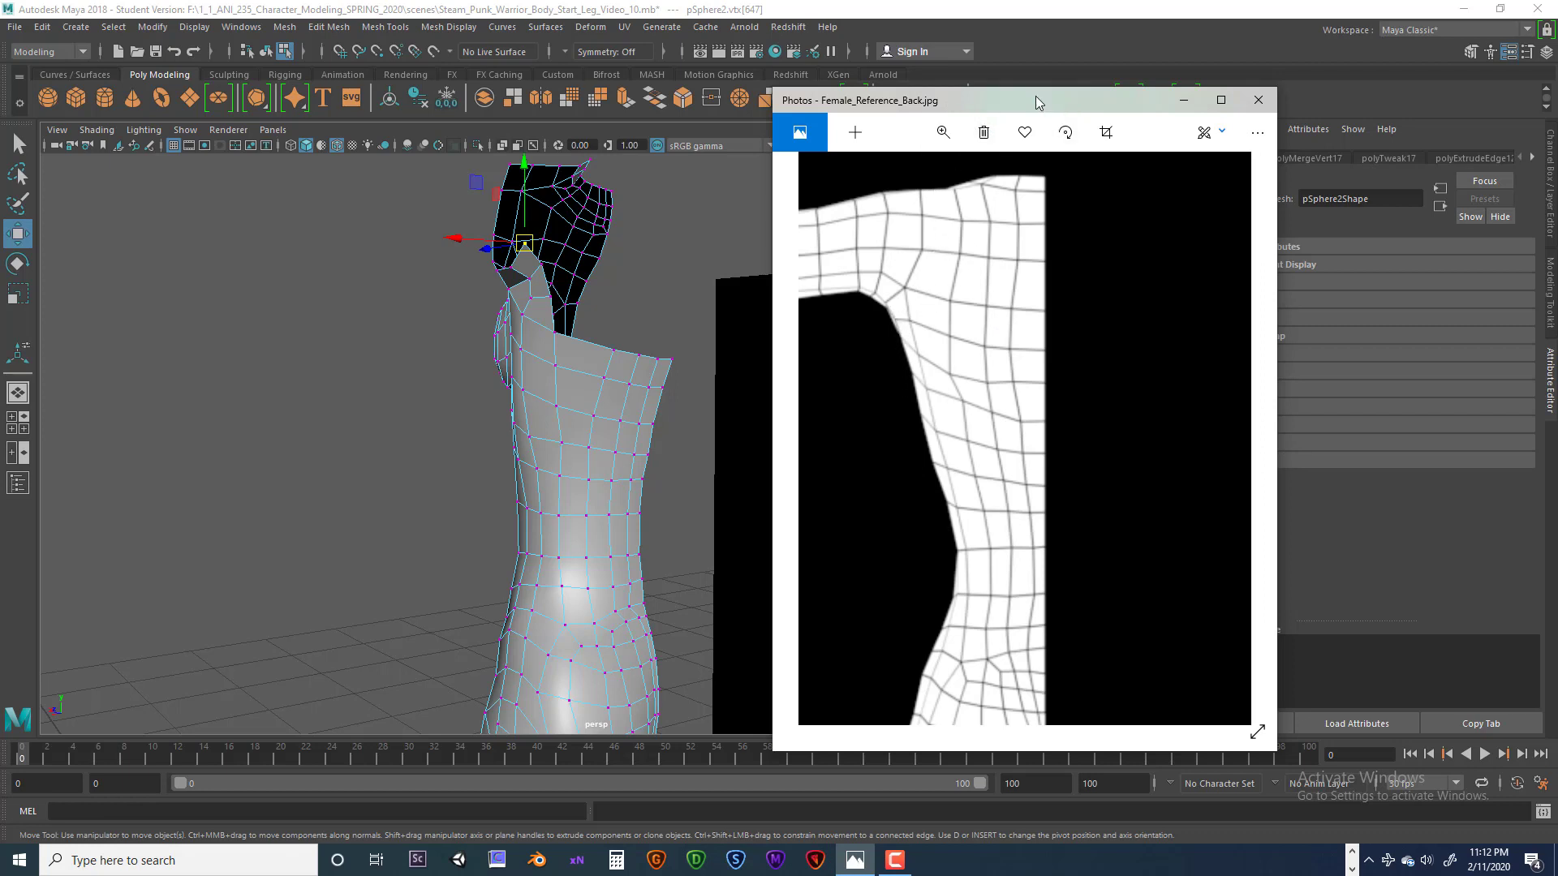
left_click_drag(982, 99, 1323, 103)
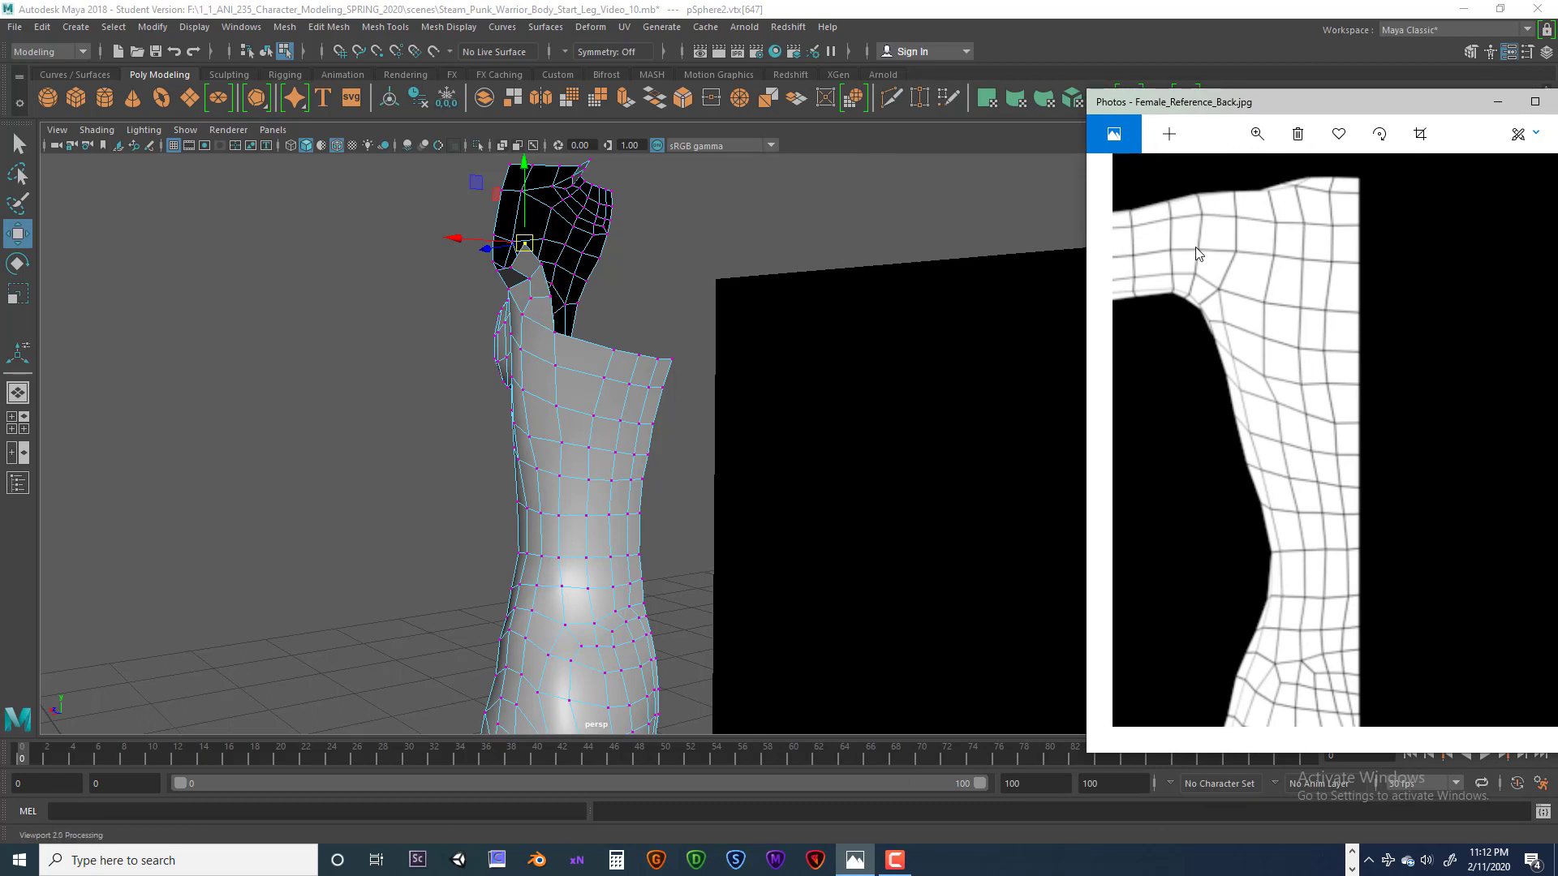
left_click_drag(1292, 96, 1557, 133)
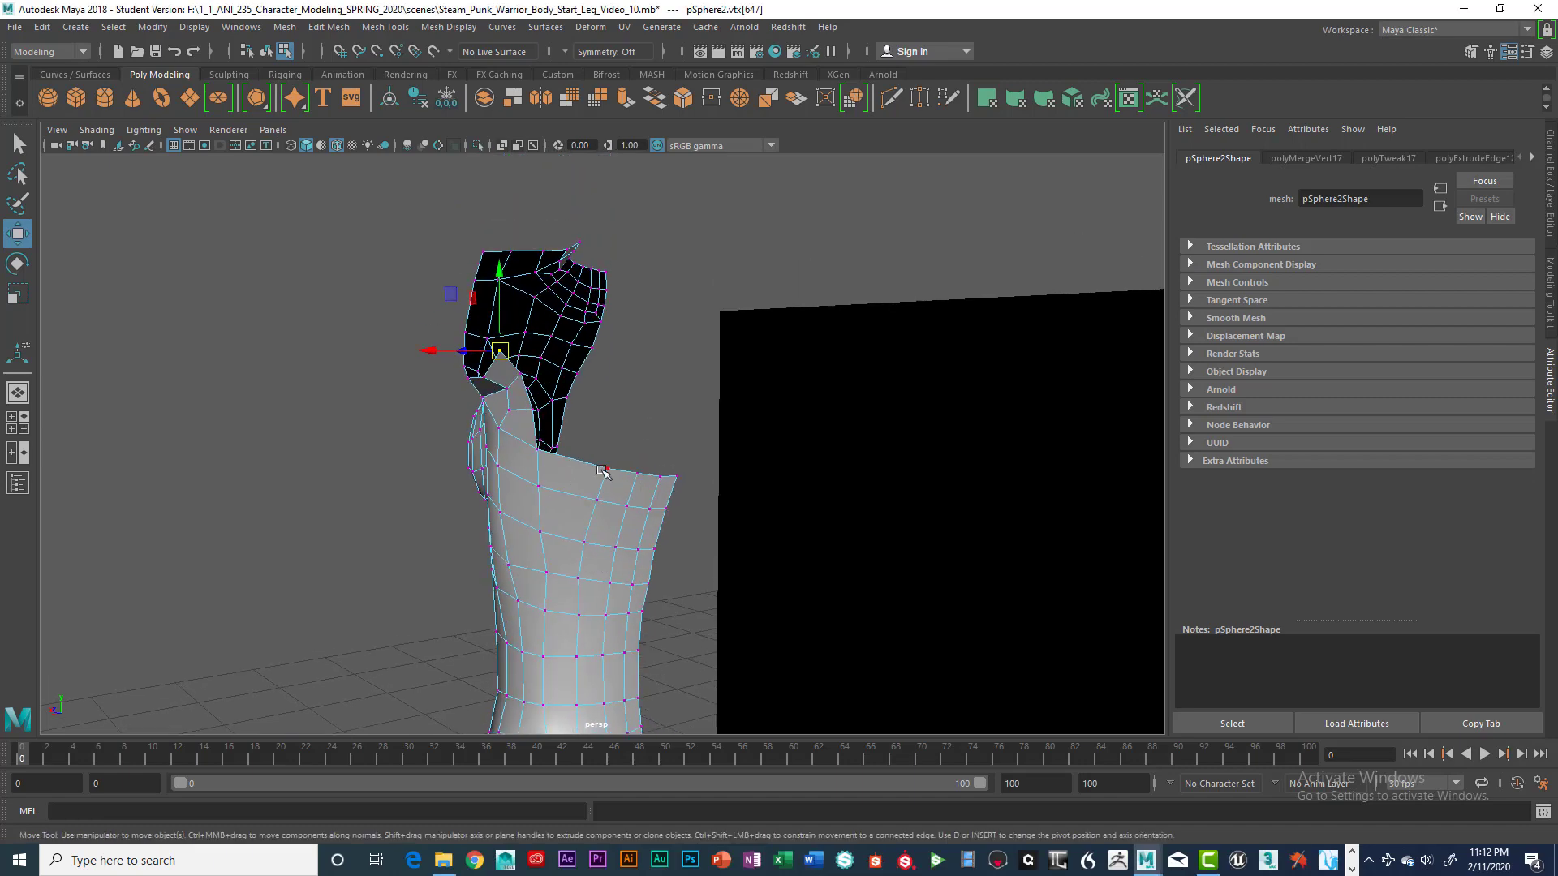
Extrude the open top border edges of the back and raise them to the next reference row in the side view
scroll(603, 472, "up", 5)
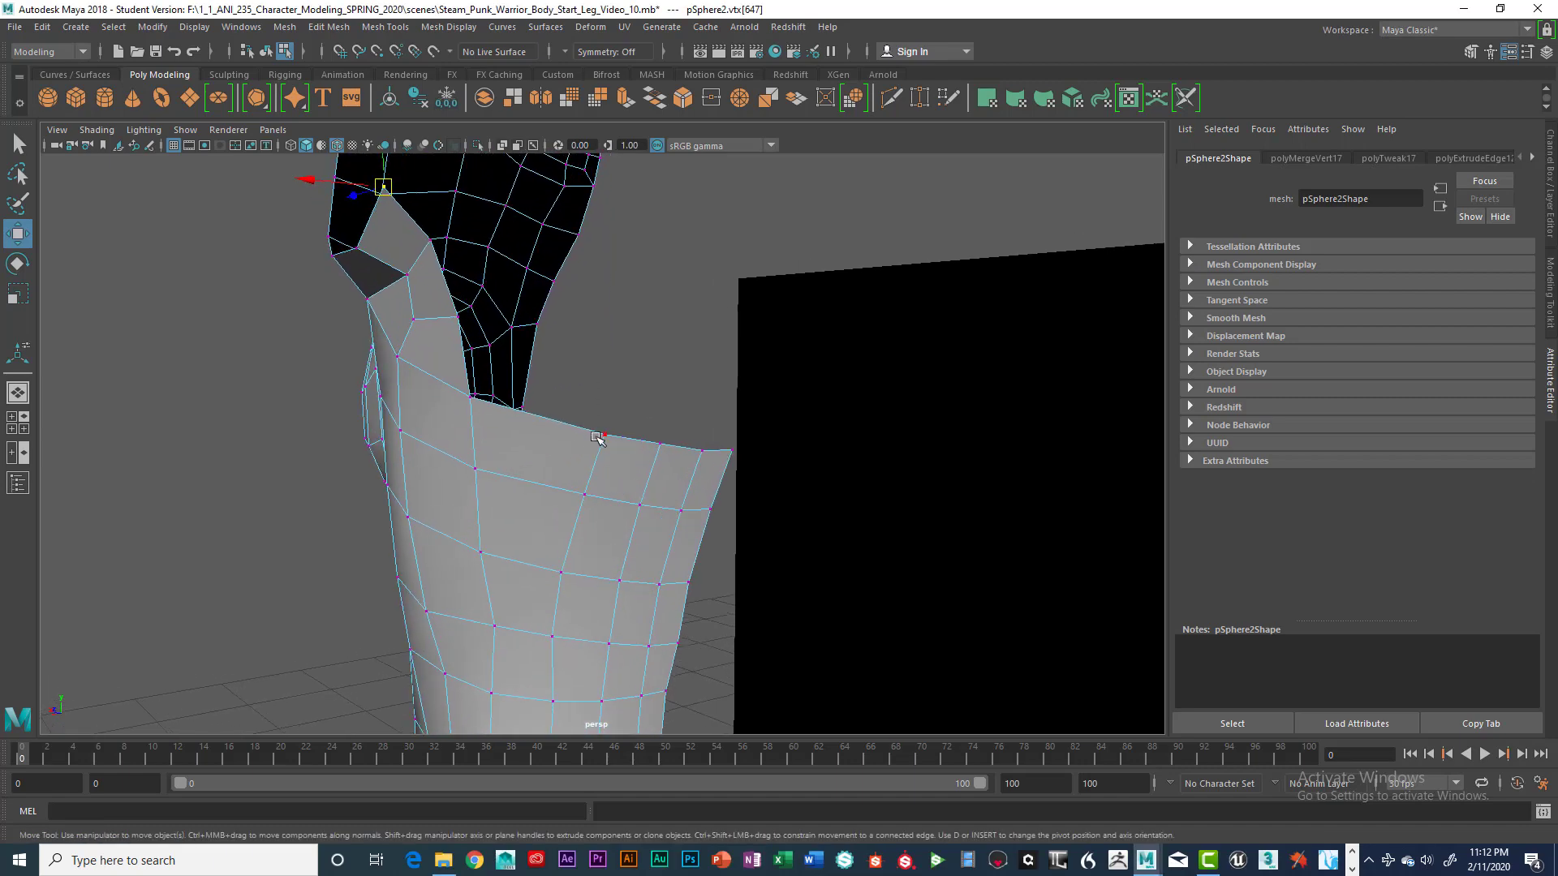
right_click_drag(598, 438, 624, 347)
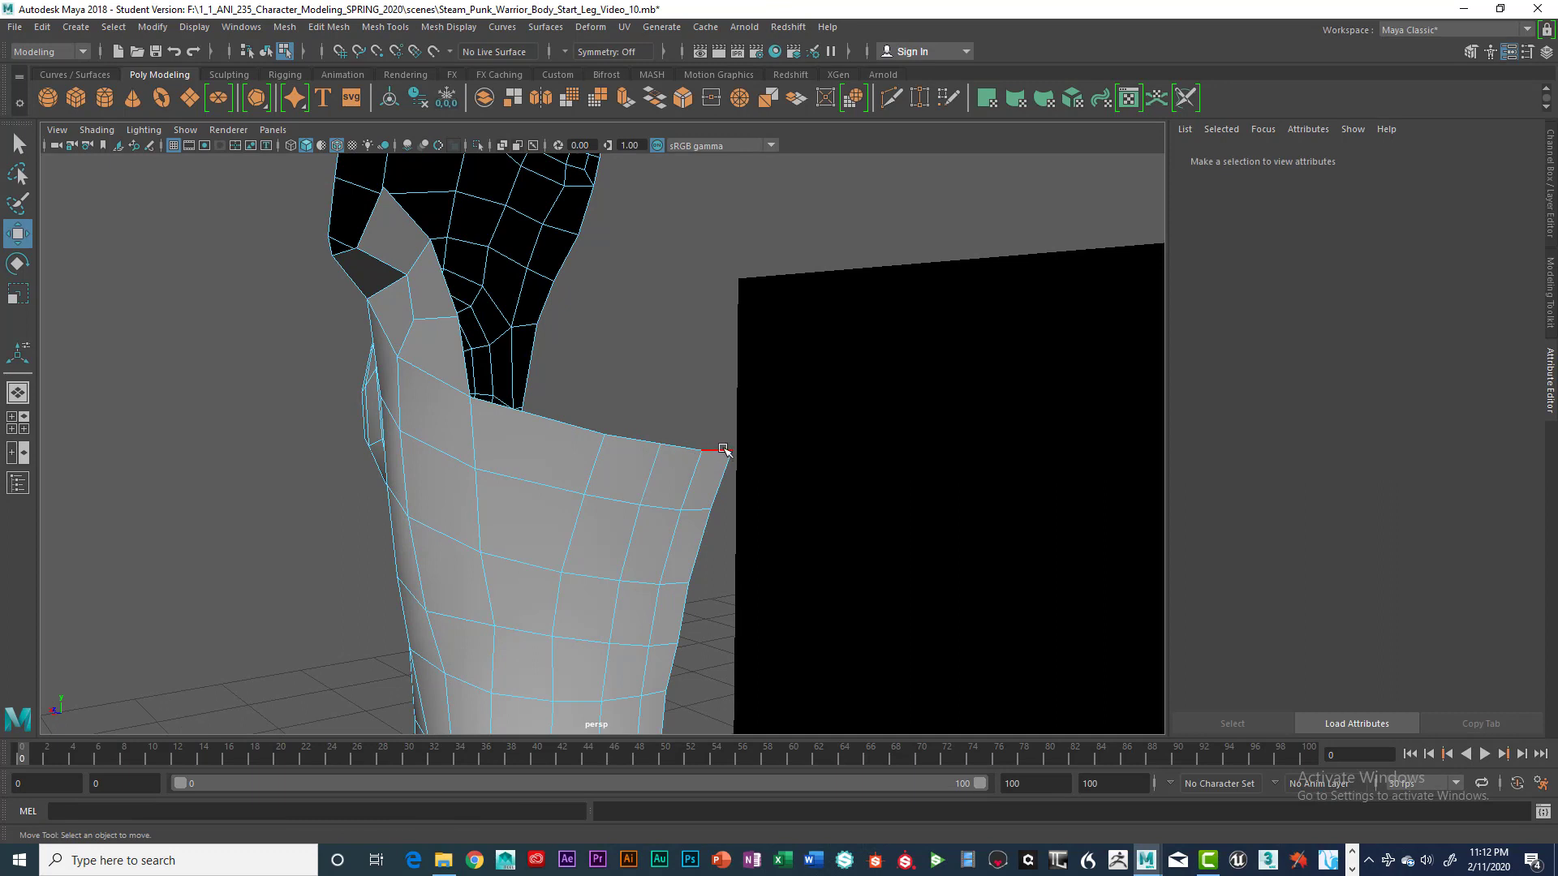
left_click(724, 449)
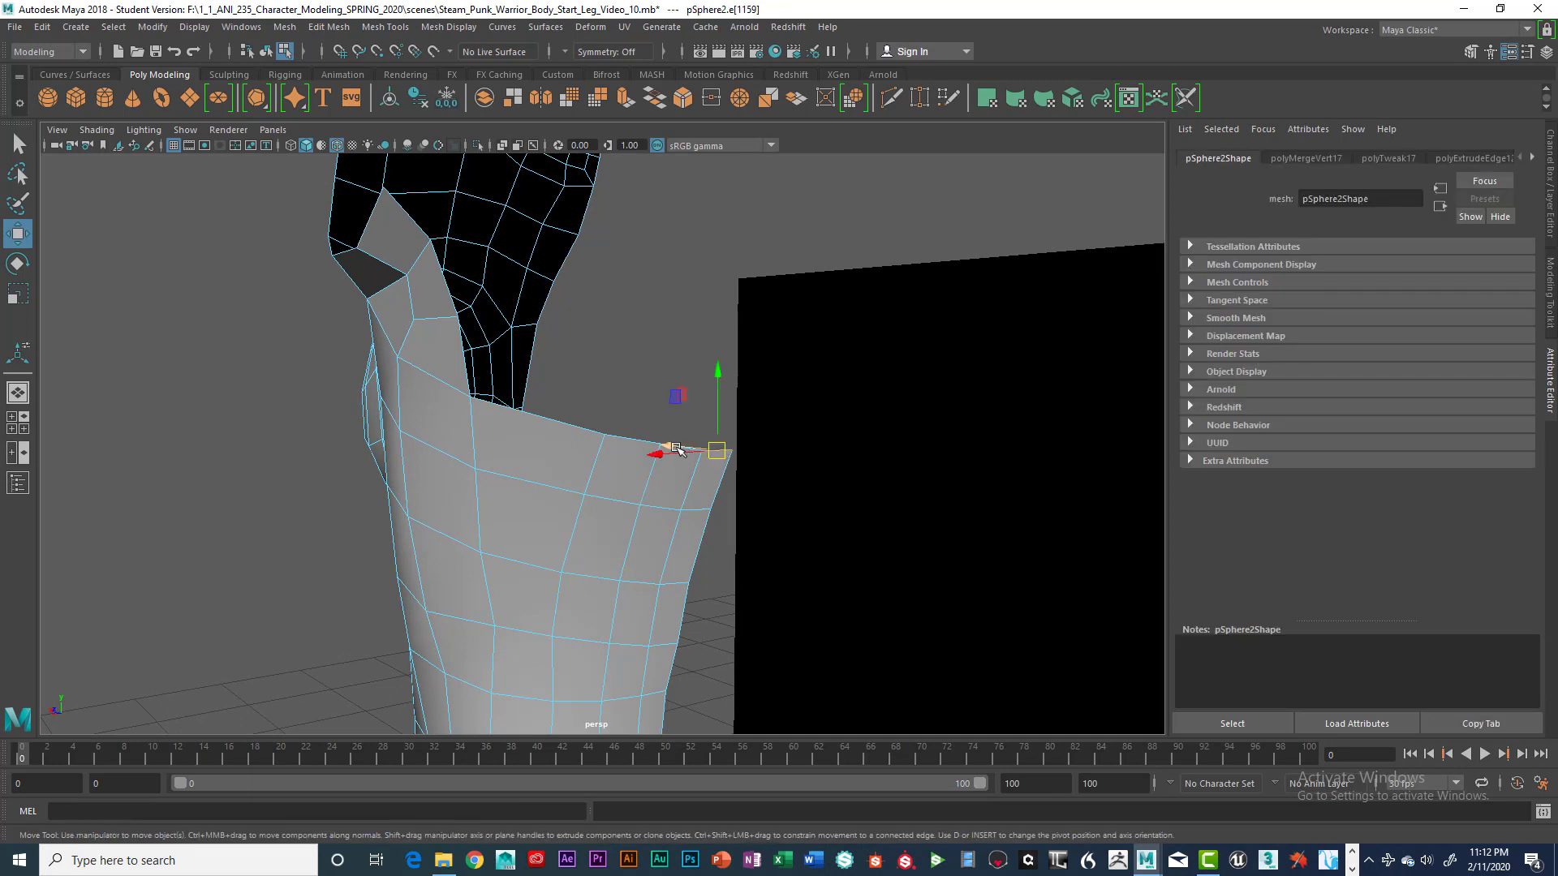
key("q")
left_click(686, 450, "shift")
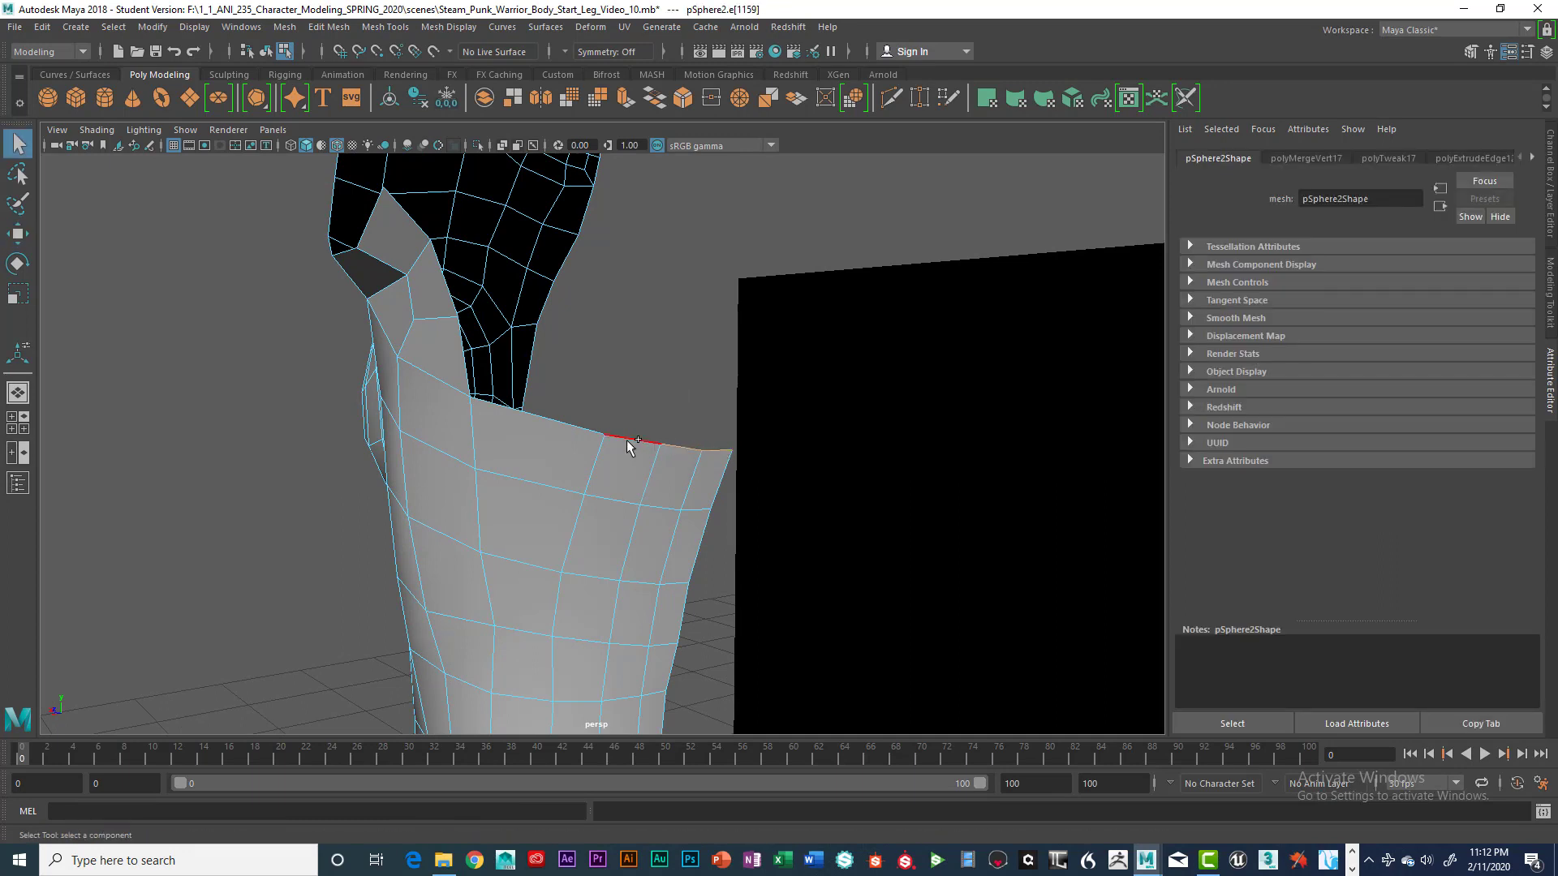
left_click(628, 442, "shift")
left_click(483, 403, "shift")
left_click_drag(568, 404, 568, 458, "alt")
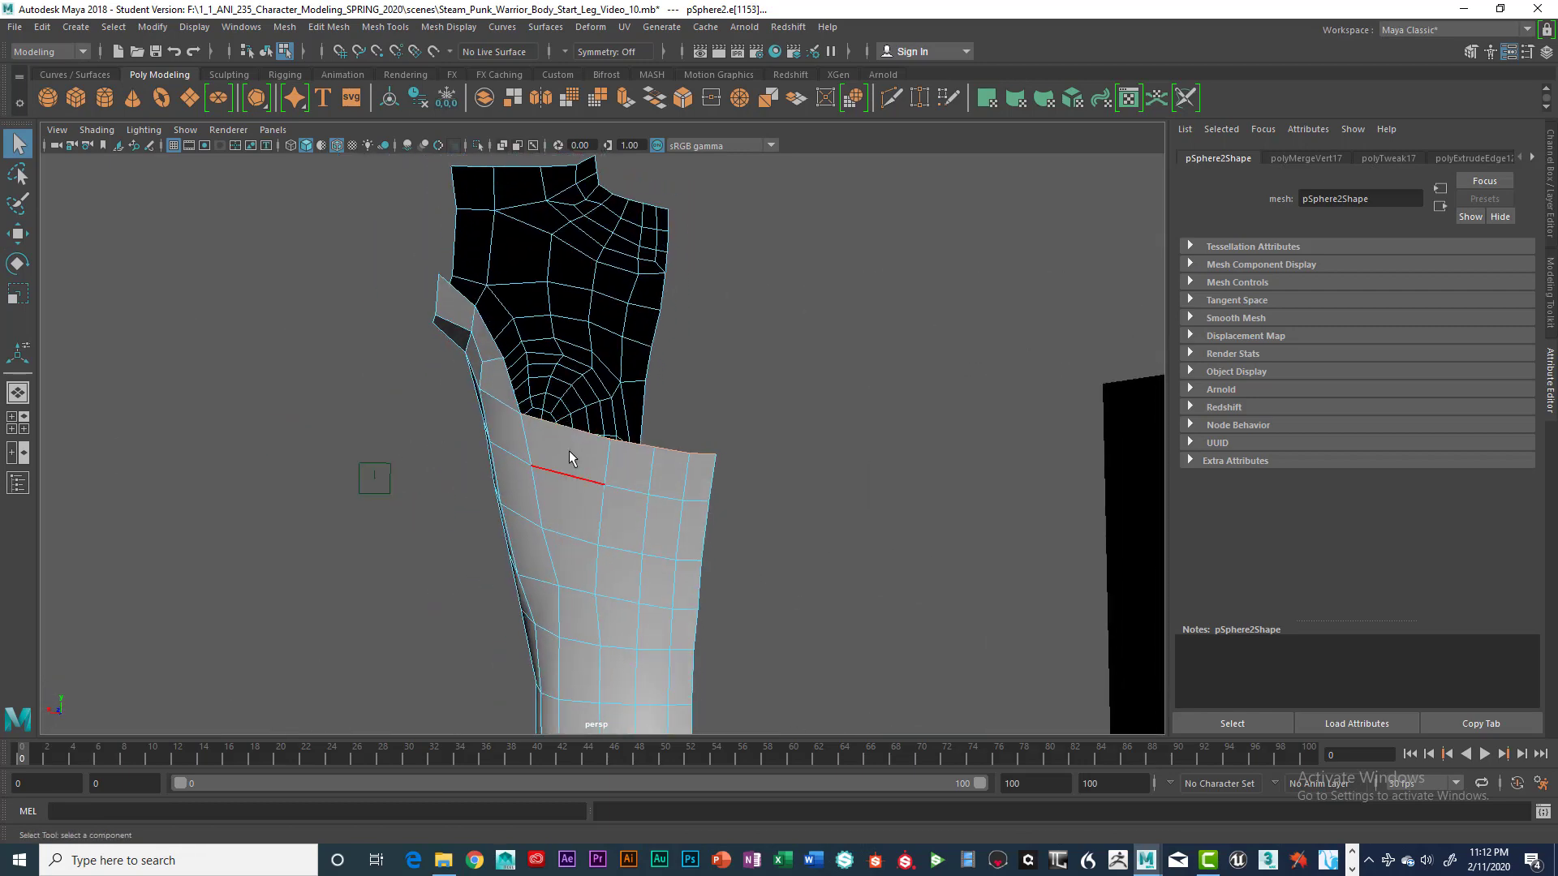
key("ctrl+e")
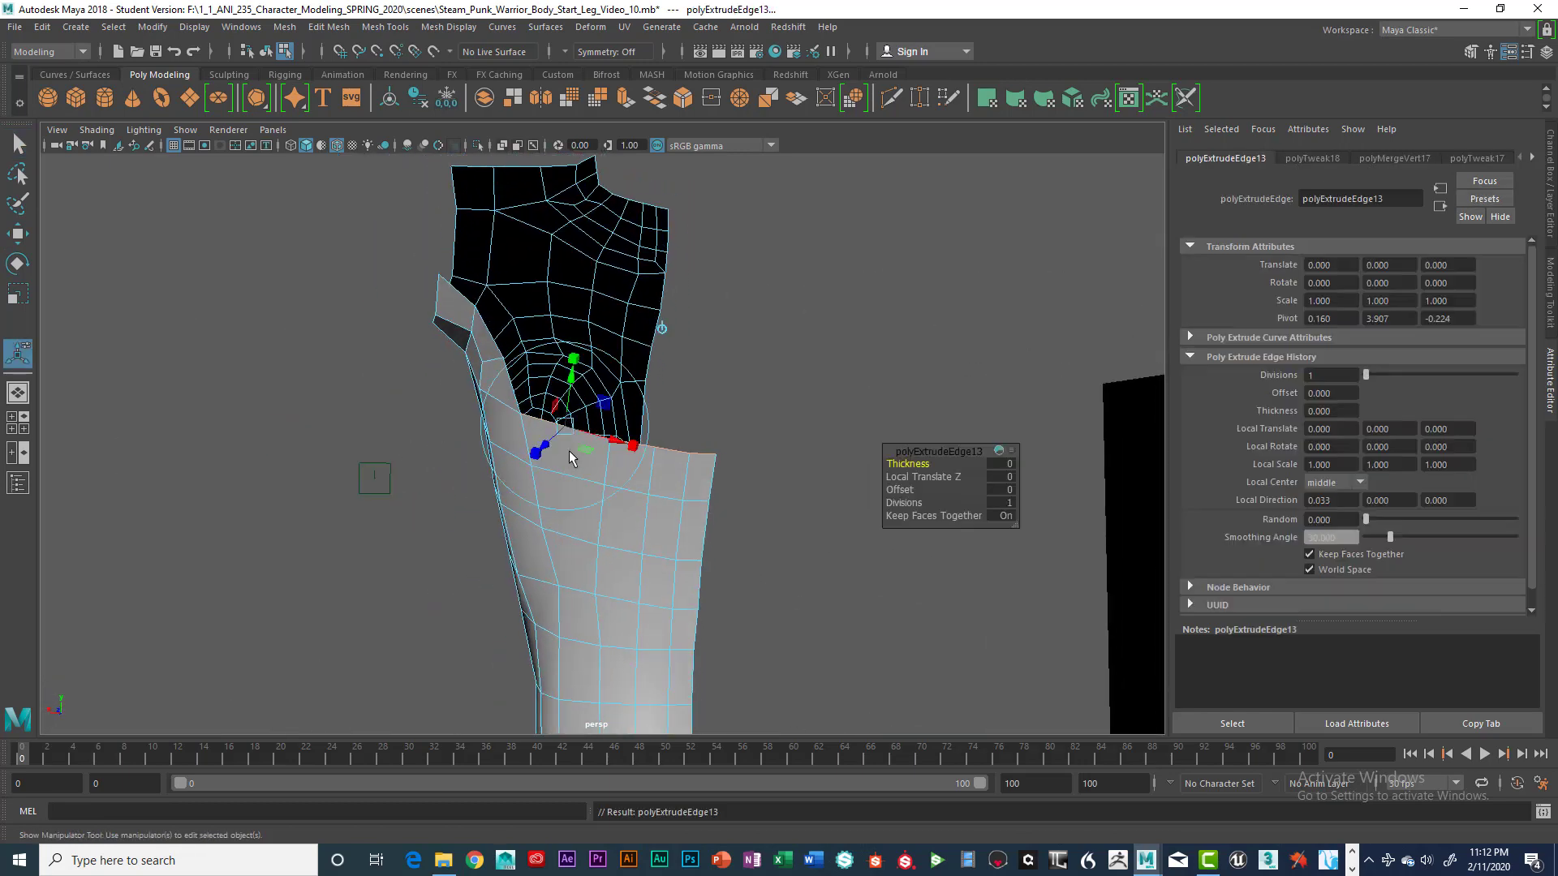
key("w")
key("space")
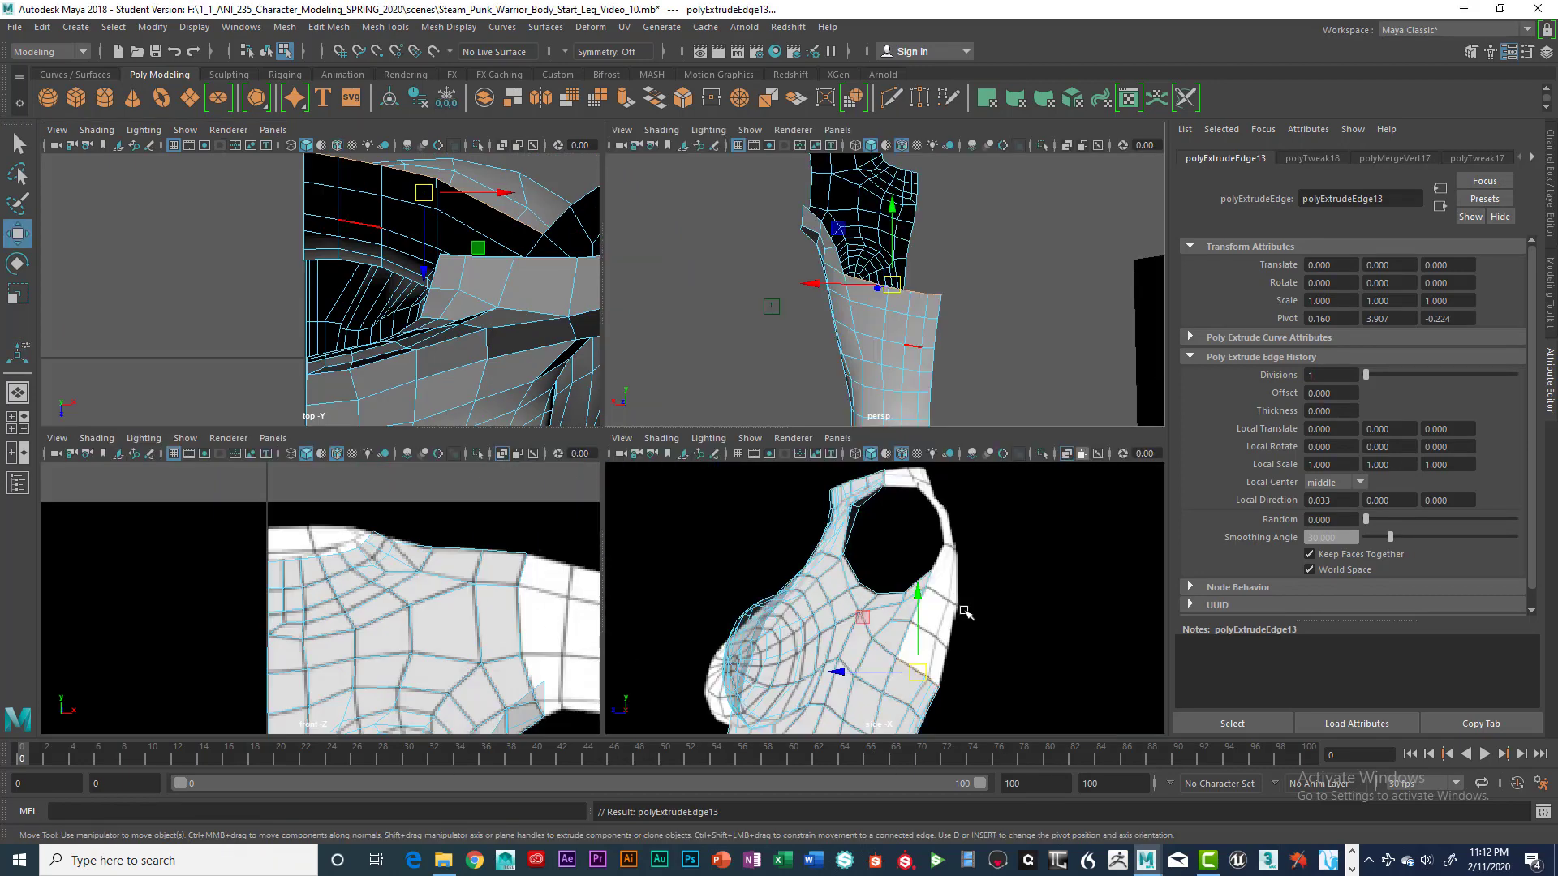
key("space")
left_click_drag(667, 560, 704, 525)
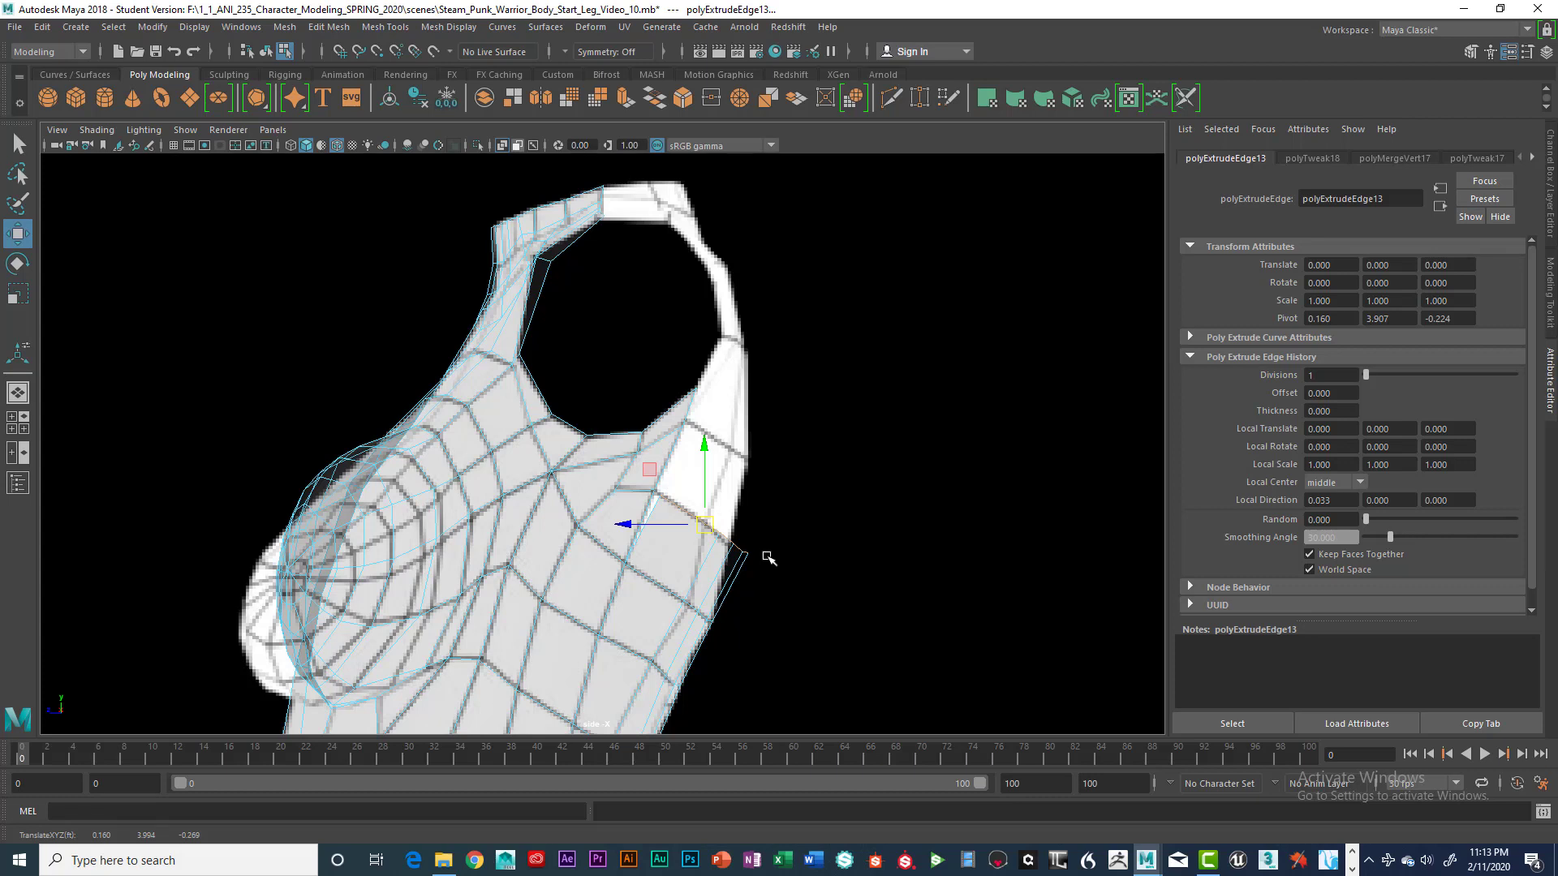
Extrude the back's top edges twice more, moving each new row up to the following reference line below the armhole's rear edge
key("ctrl+e")
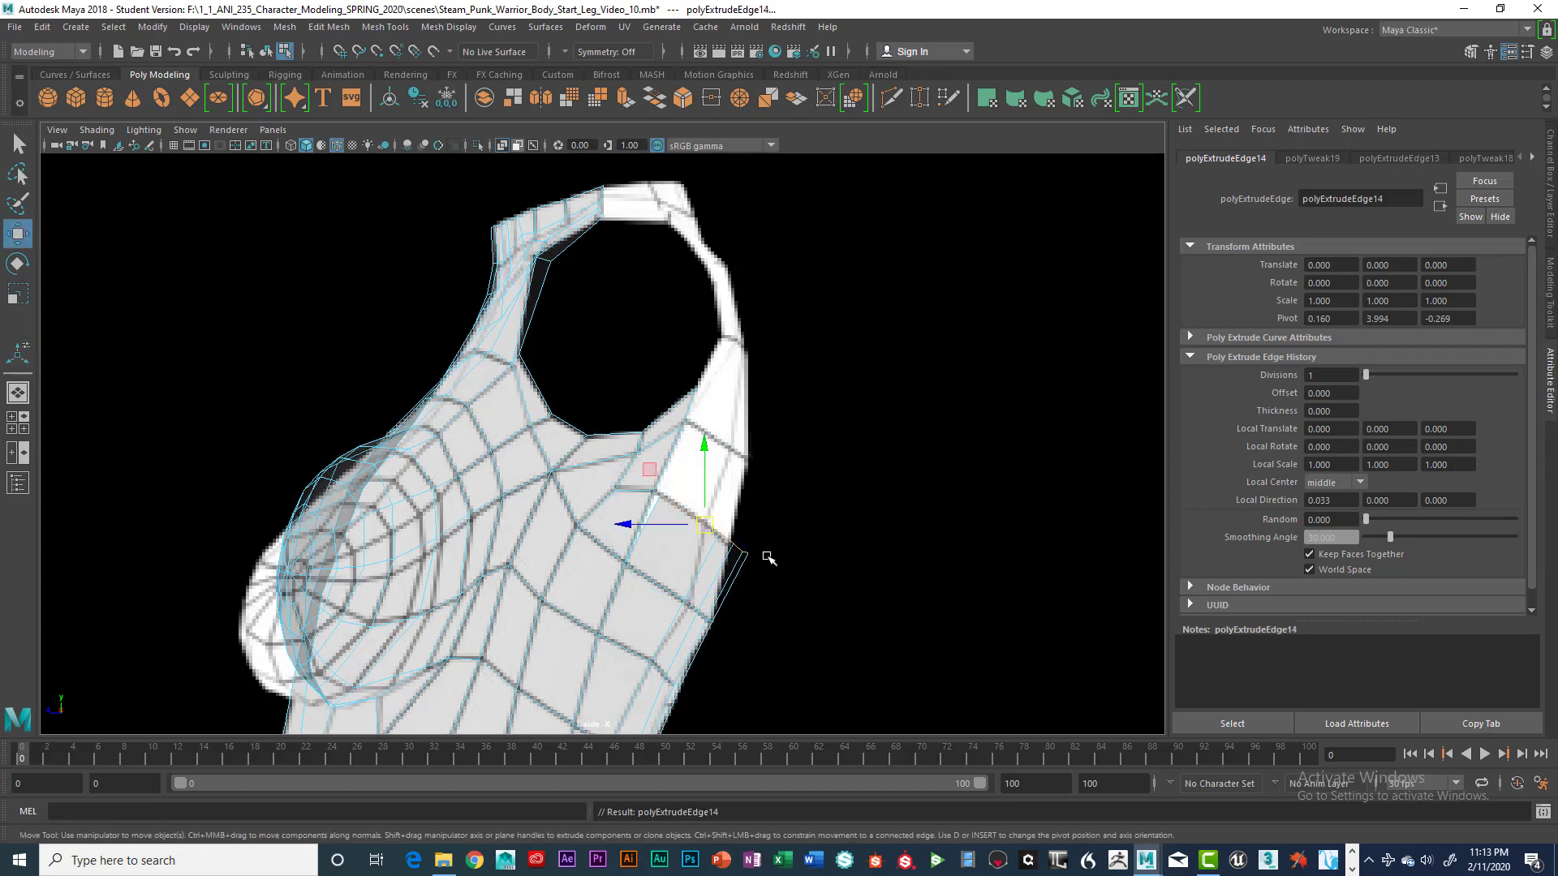
left_click_drag(707, 536, 740, 453)
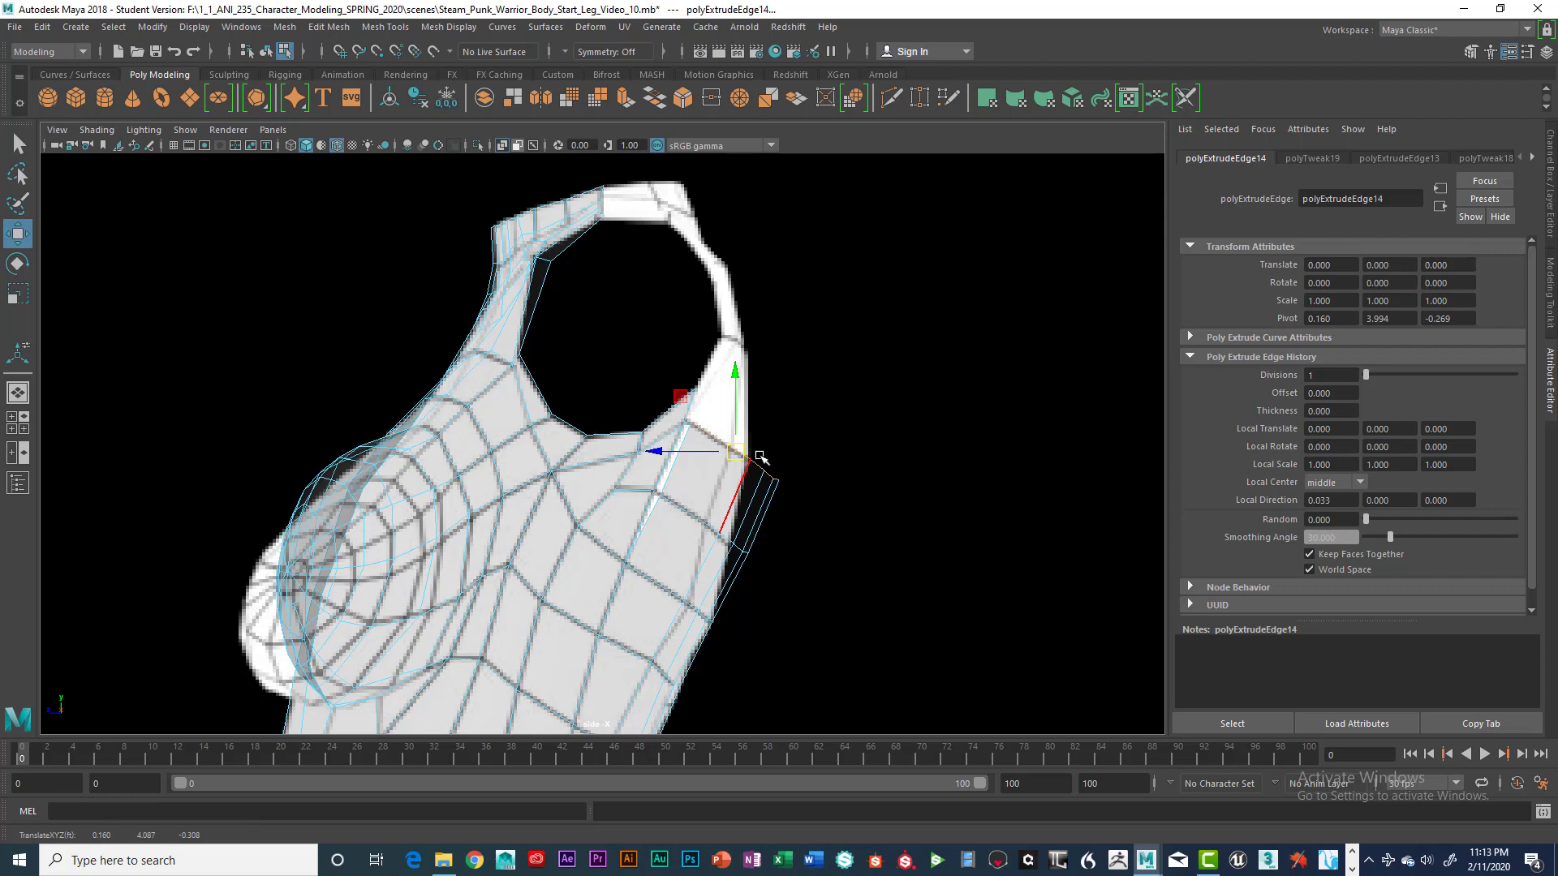
key("ctrl+e")
left_click_drag(761, 459, 778, 376)
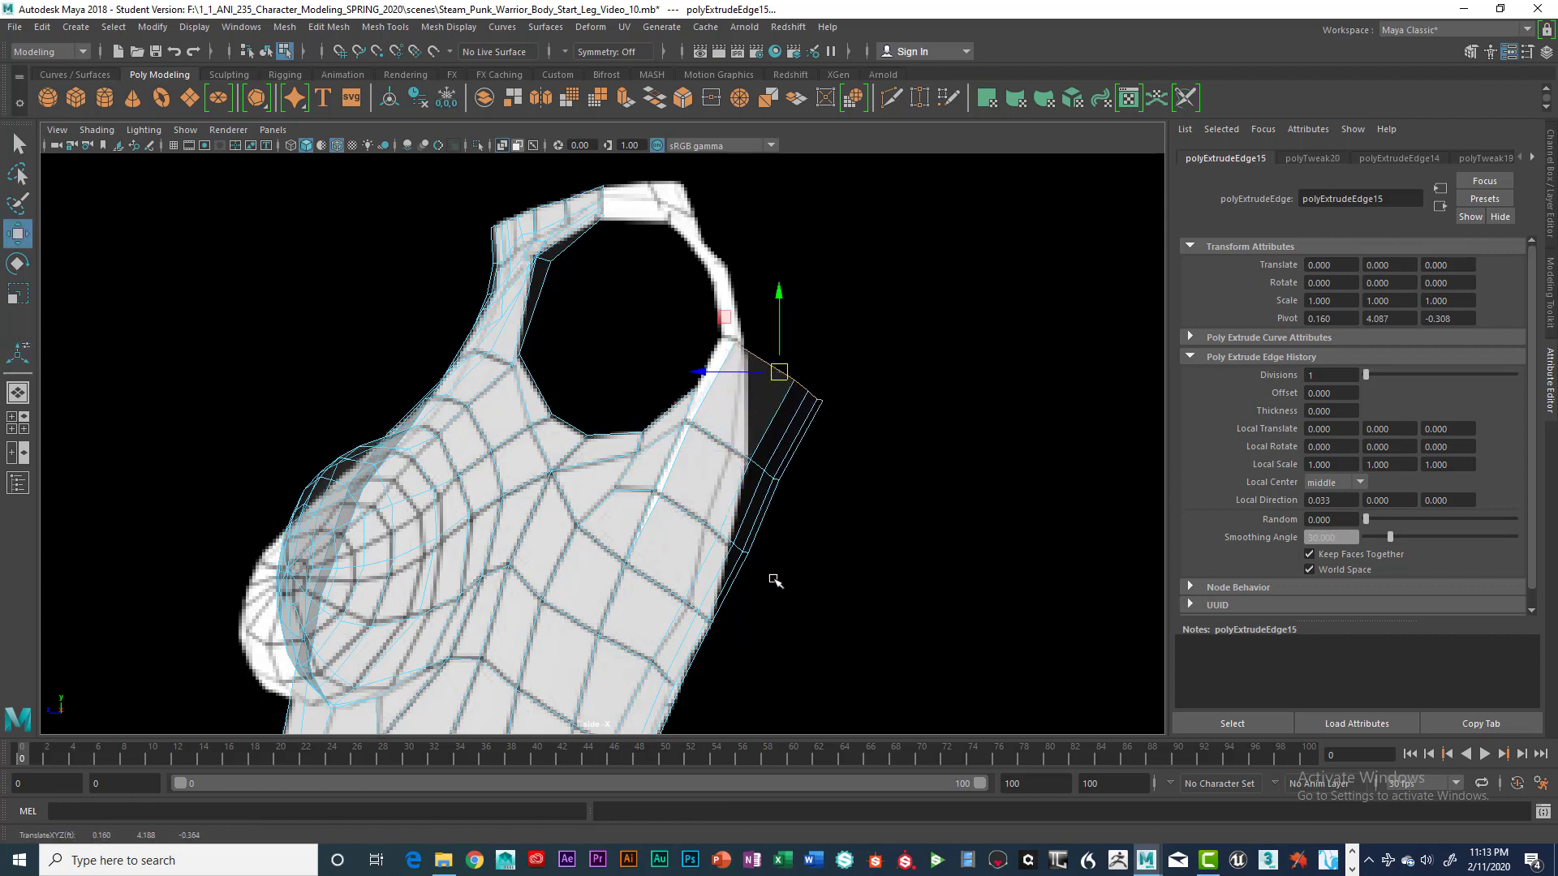
Move the vertex rows of the extruded back strips inward so they follow the back contour of the side reference
right_click_drag(770, 391, 711, 394)
mouse_move(705, 513)
left_mouse_down()
mouse_move(787, 581)
mouse_move(721, 538)
left_mouse_up()
mouse_move(740, 433)
left_mouse_down()
mouse_move(816, 510)
mouse_move(737, 456)
left_mouse_up()
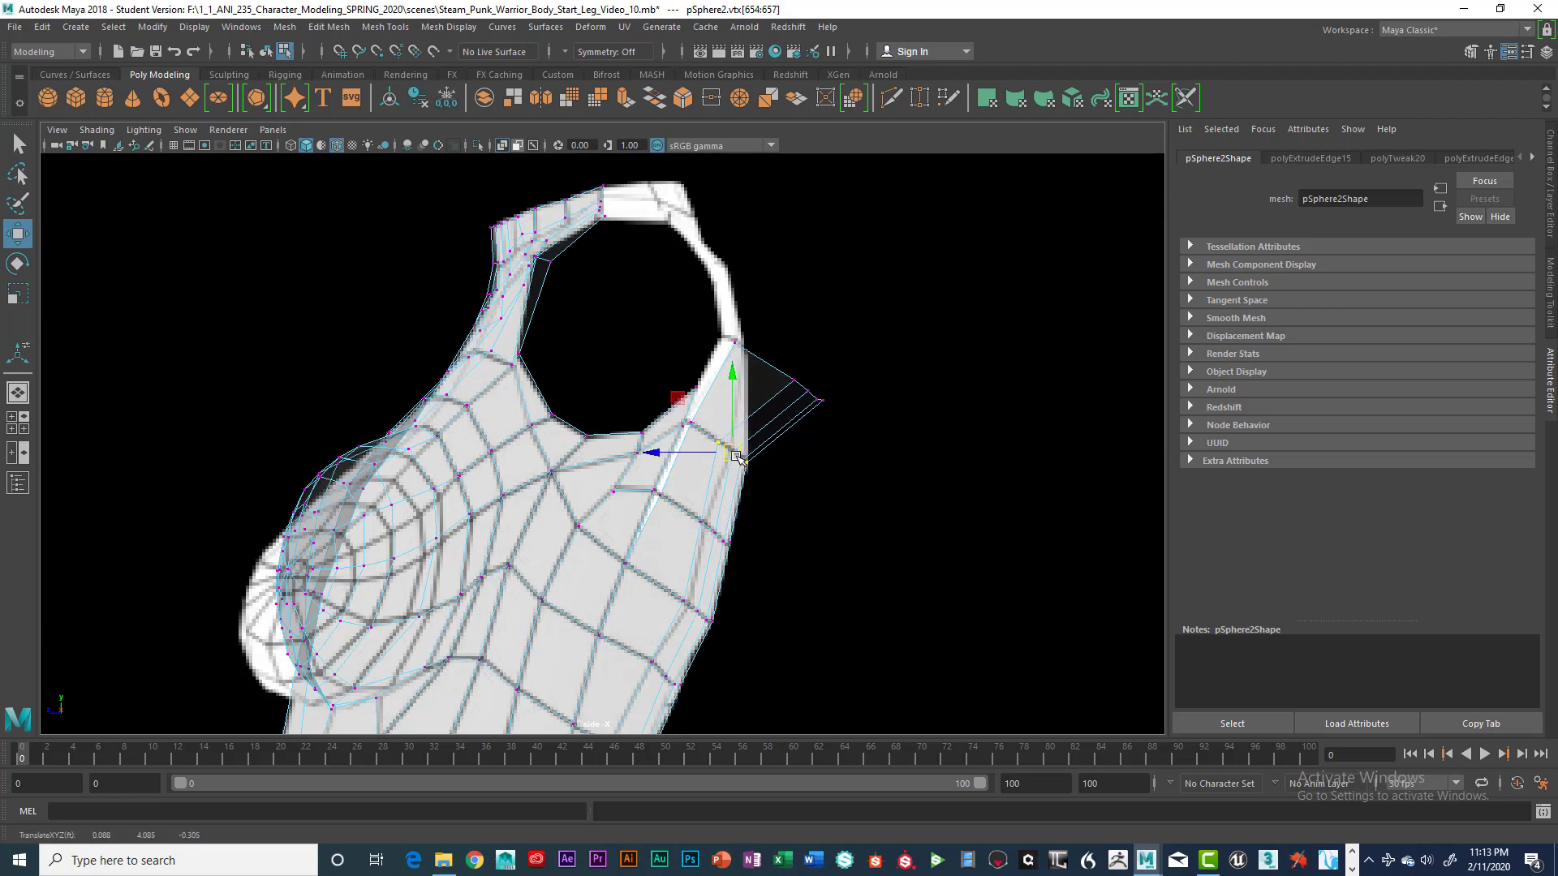
mouse_move(776, 360)
left_mouse_down()
mouse_move(851, 432)
mouse_move(756, 365)
mouse_move(769, 366)
left_mouse_up()
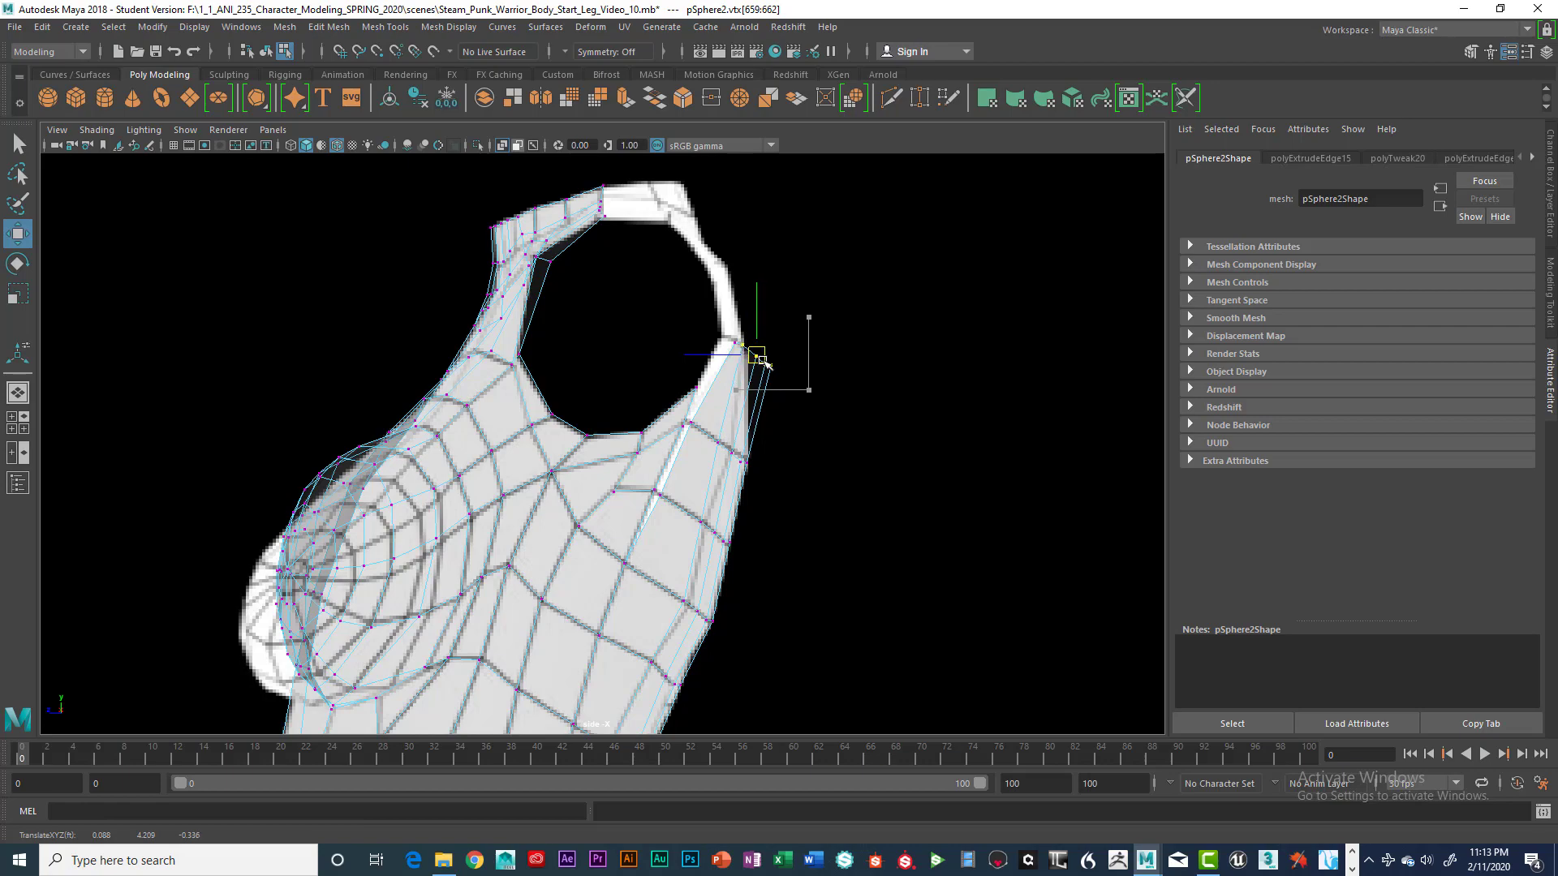
Move the two top-row back vertices nearest the centerline along Z to fit the reference's back outline
key("space")
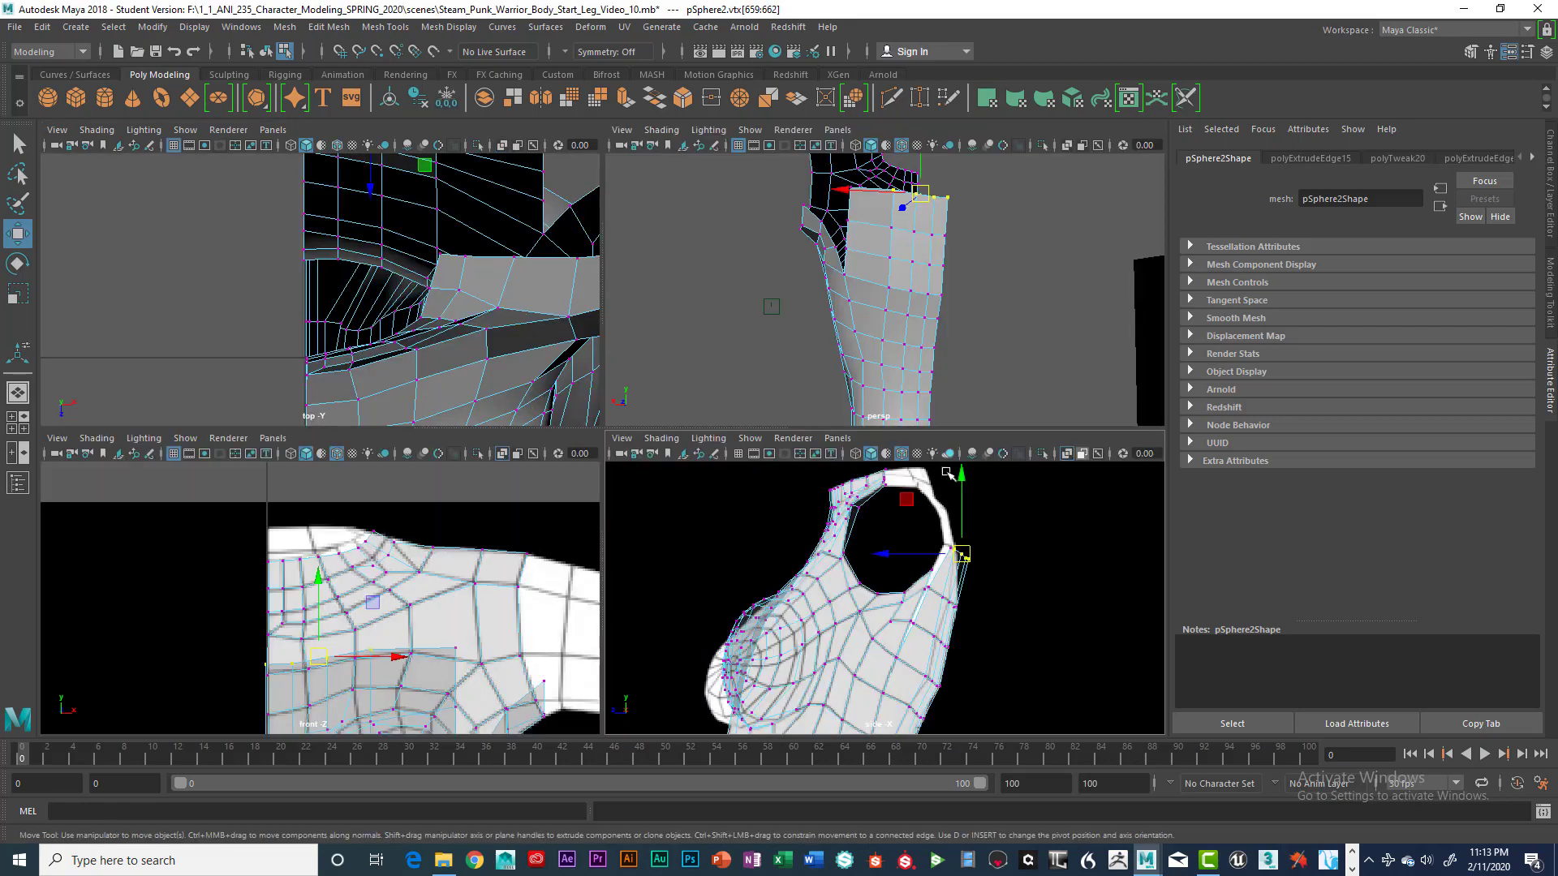
key("space")
left_click_drag(865, 471, 844, 428, "alt")
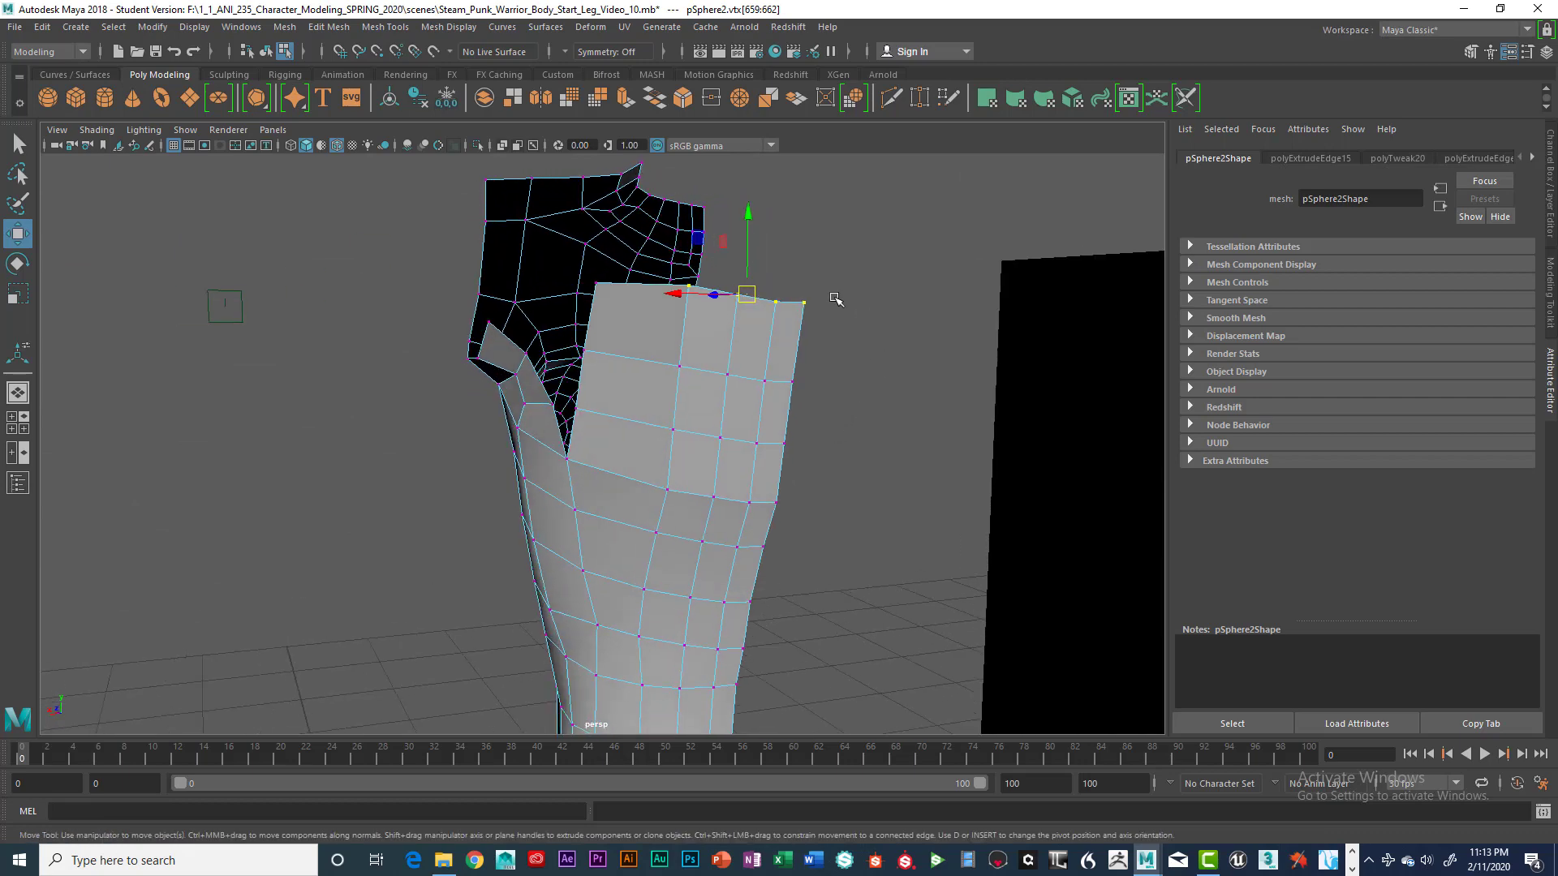
left_click_drag(836, 300, 854, 373, "alt")
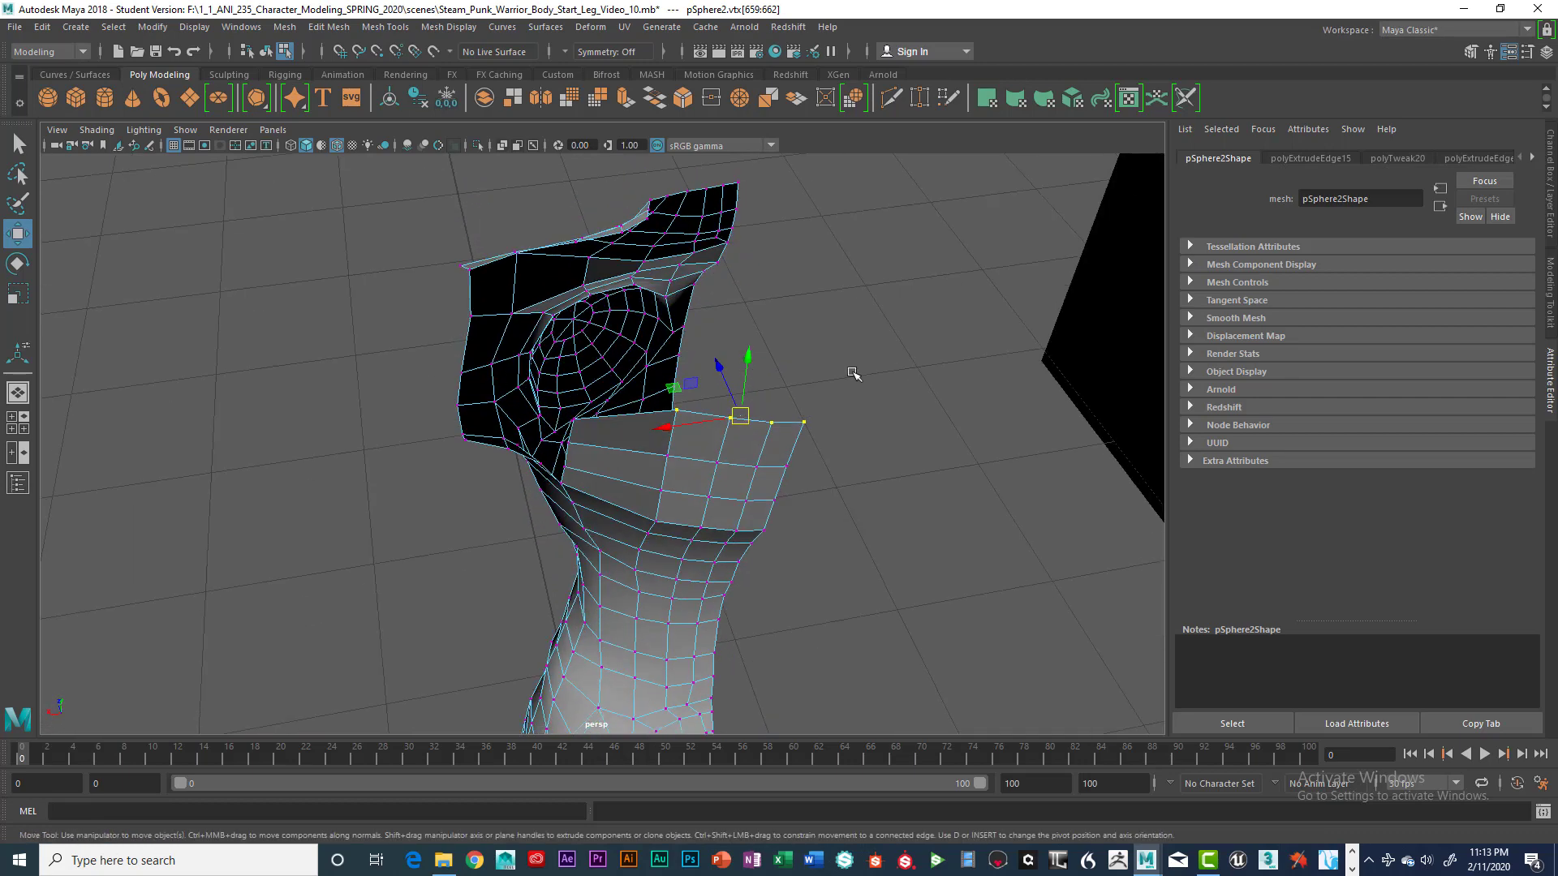
left_click(888, 381)
left_click_drag(836, 432, 834, 432)
left_click_drag(834, 432, 719, 420, "alt")
key("space")
key("space")
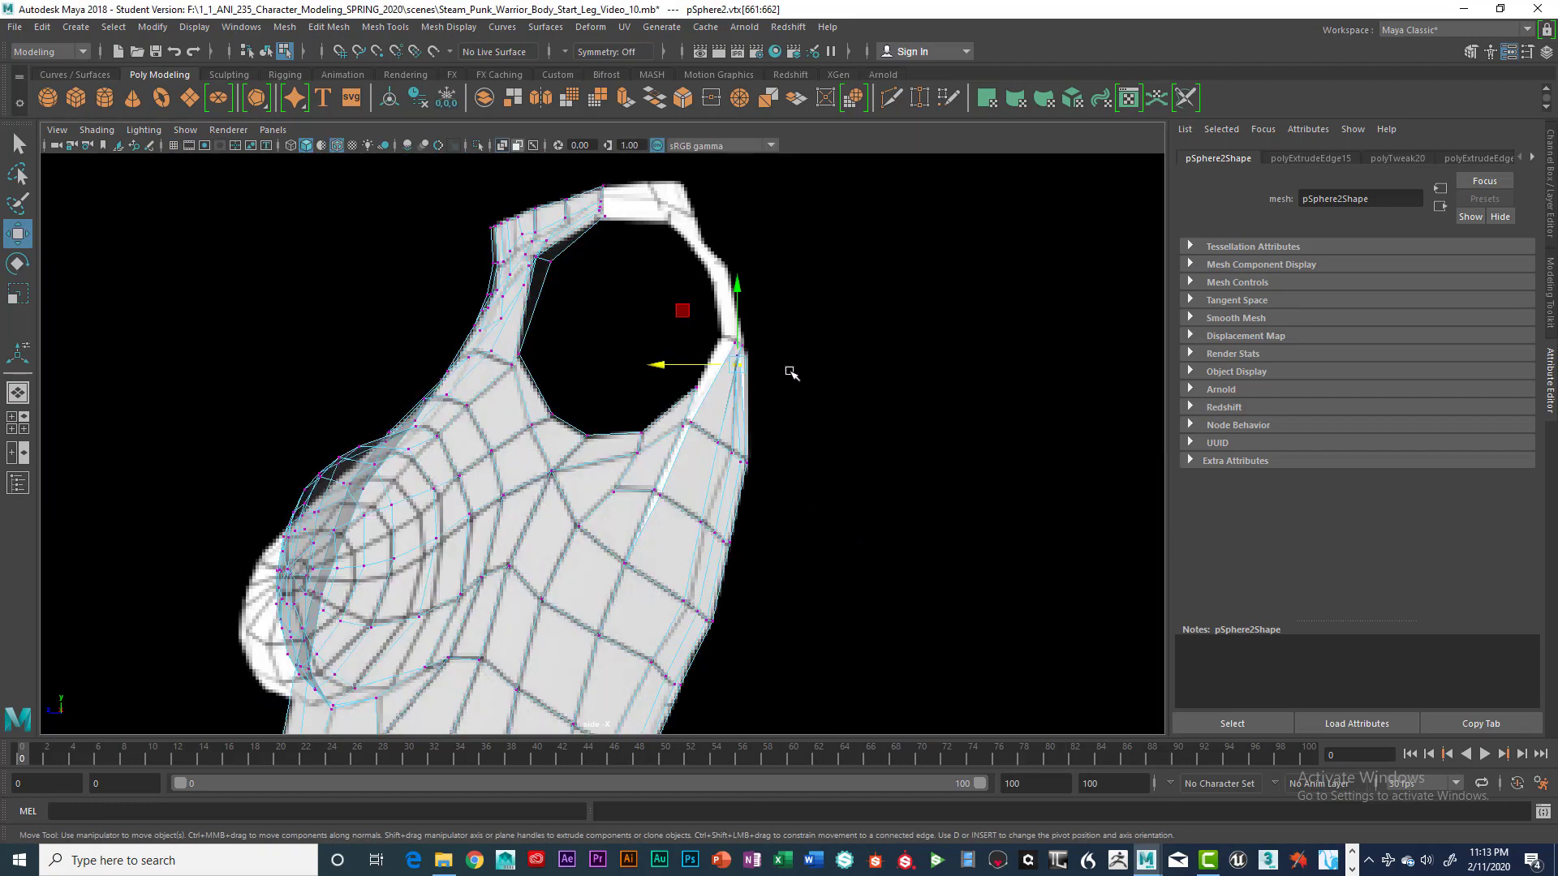
Extrude the outer side edge of the top back strip and move it up toward the armhole's rear corner in side view
key("space")
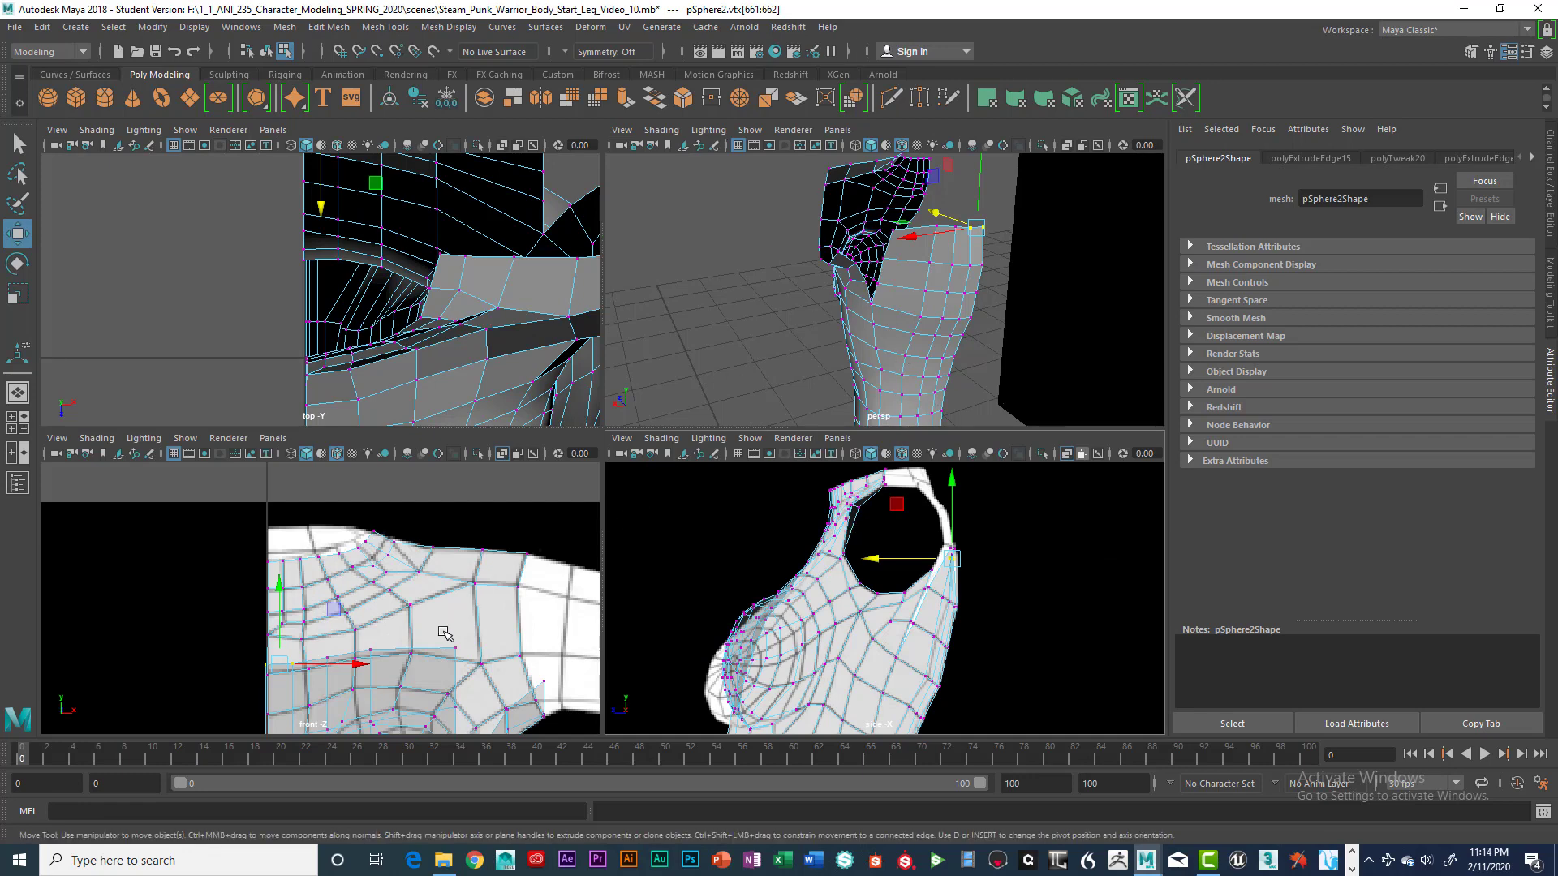
key("space")
key("space")
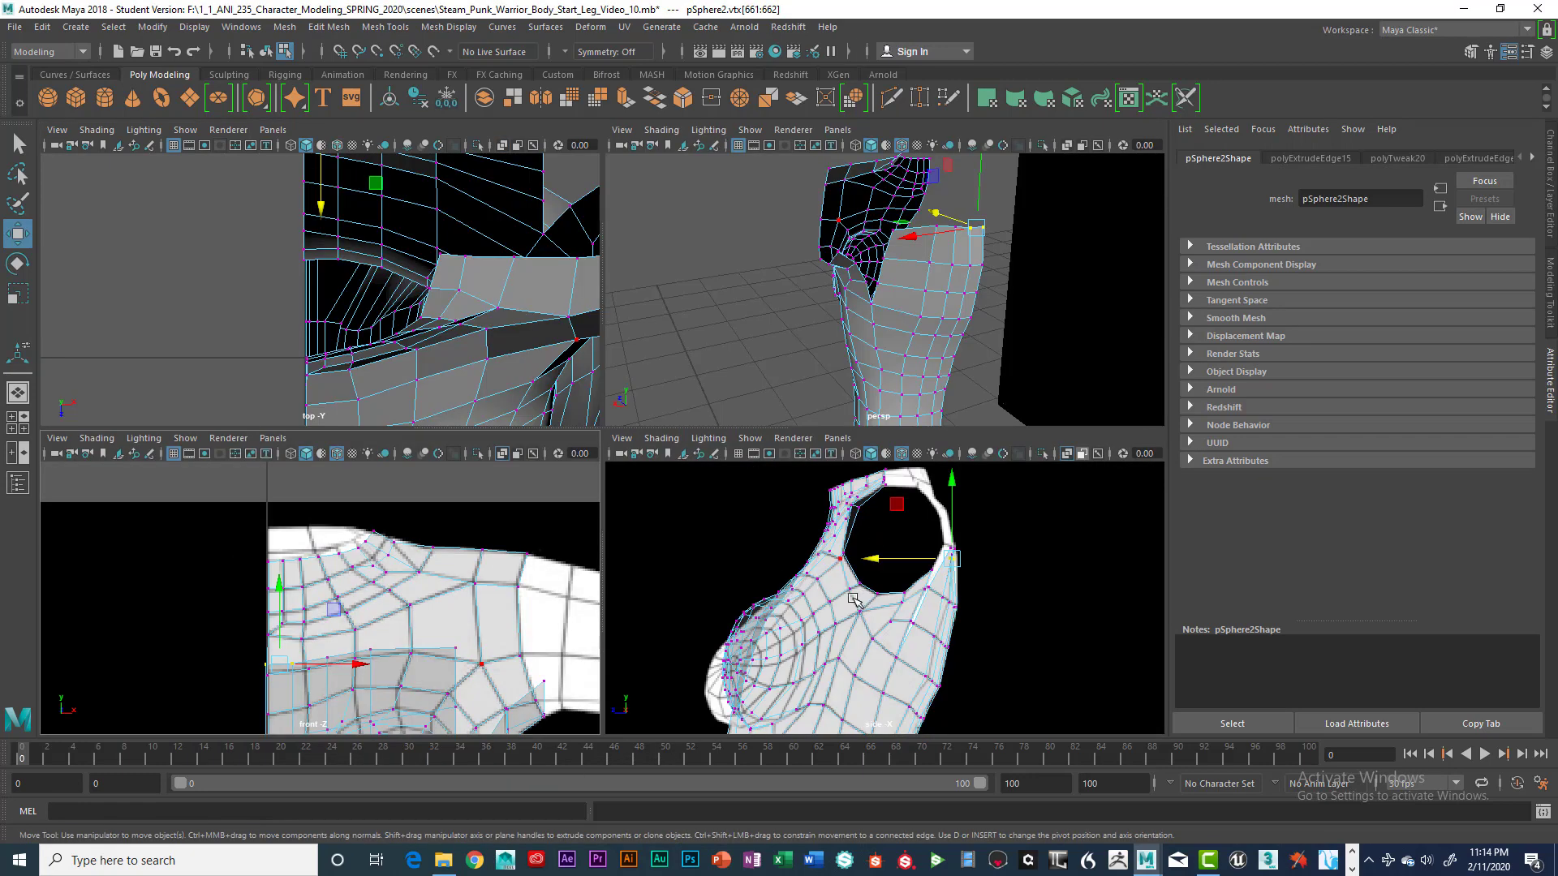
key("space")
scroll(830, 493, "up", 4)
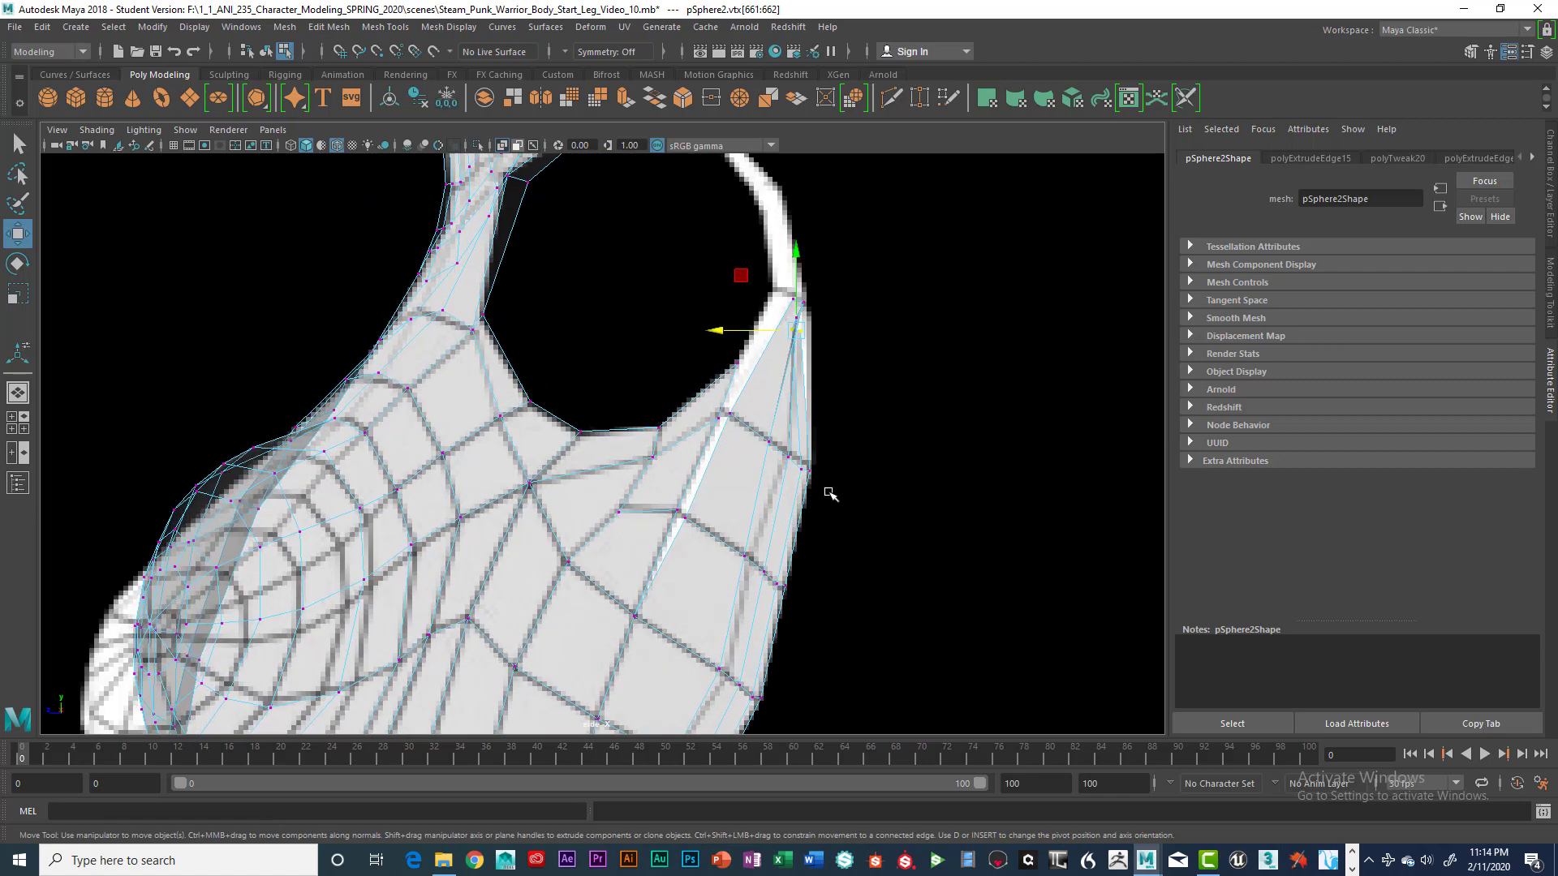
right_click_drag(731, 383, 725, 342)
left_click(731, 391)
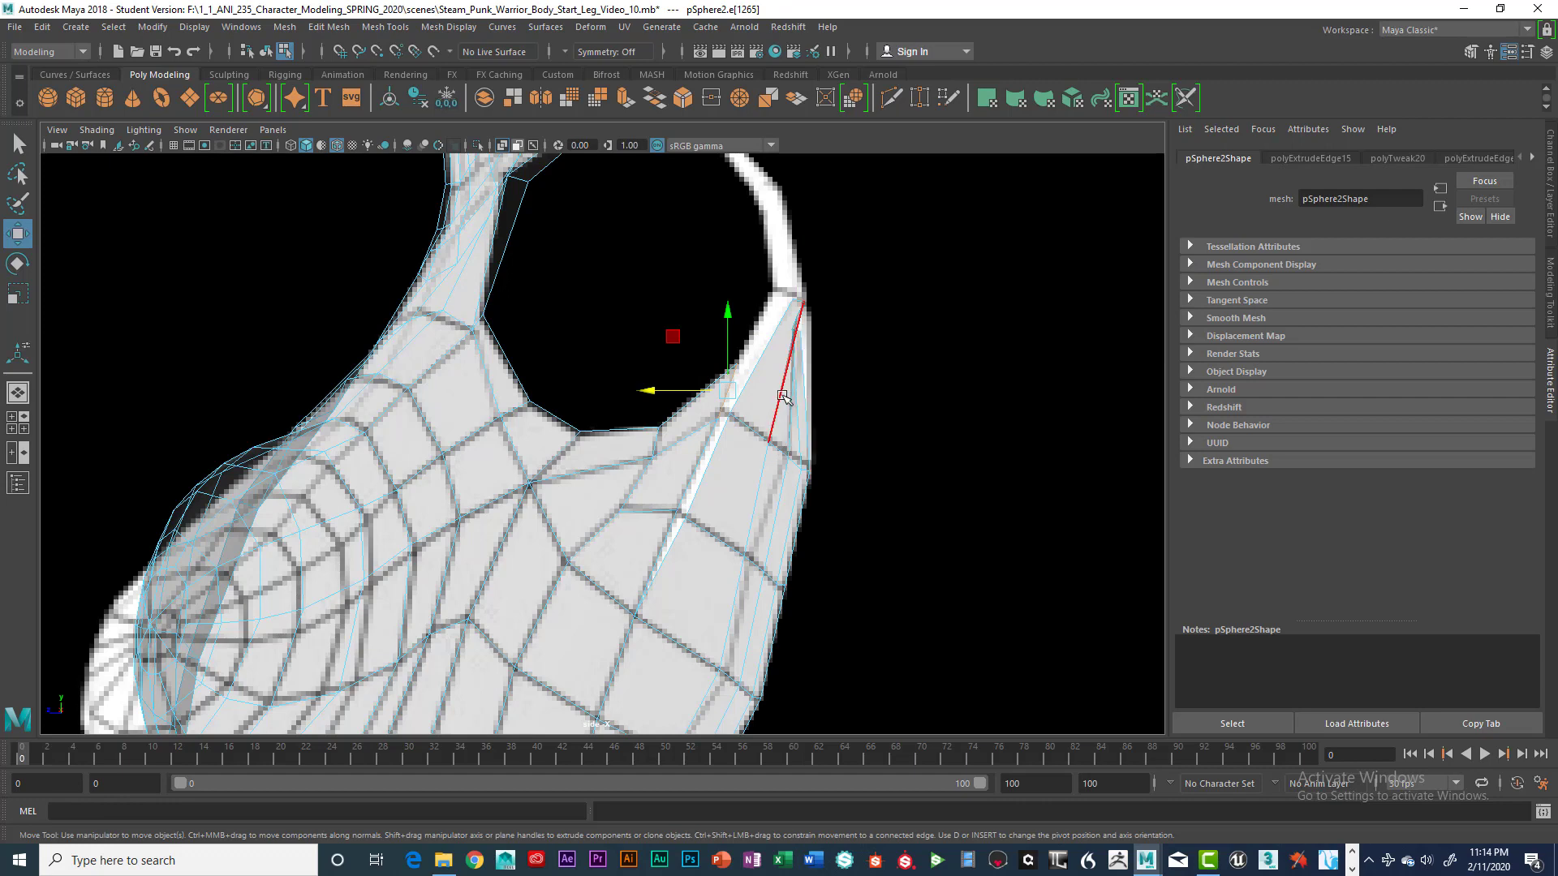
key("ctrl+e")
key("w")
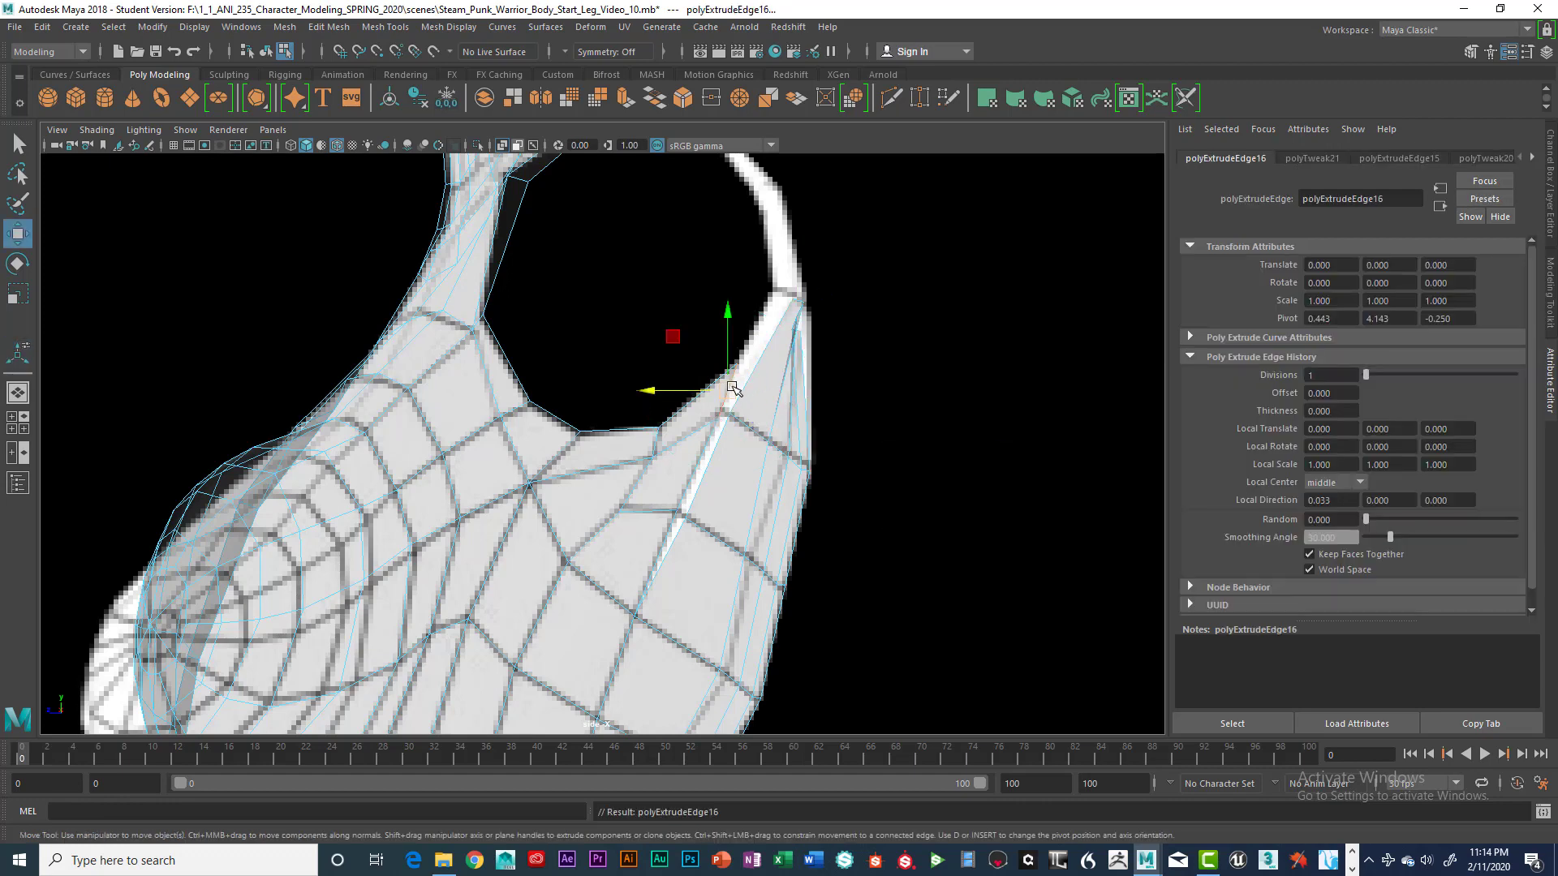
left_click_drag(734, 386, 771, 314)
Reposition the vertices of the newly extruded edge and its neighbor onto the reference corner at the back of the armhole
right_click(784, 288)
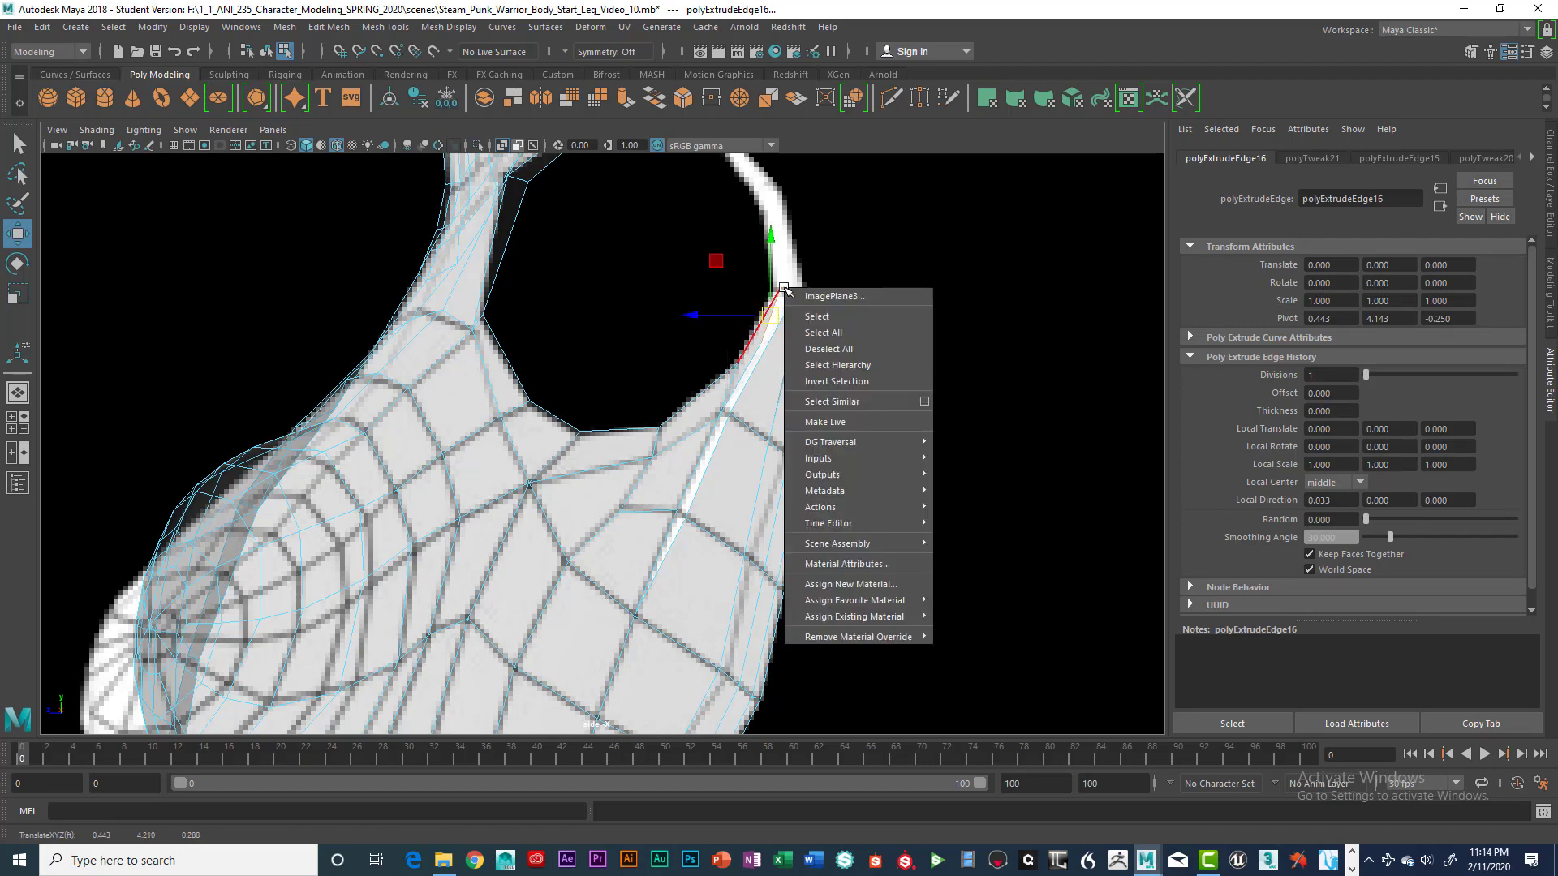
right_click(772, 288)
right_click(760, 331)
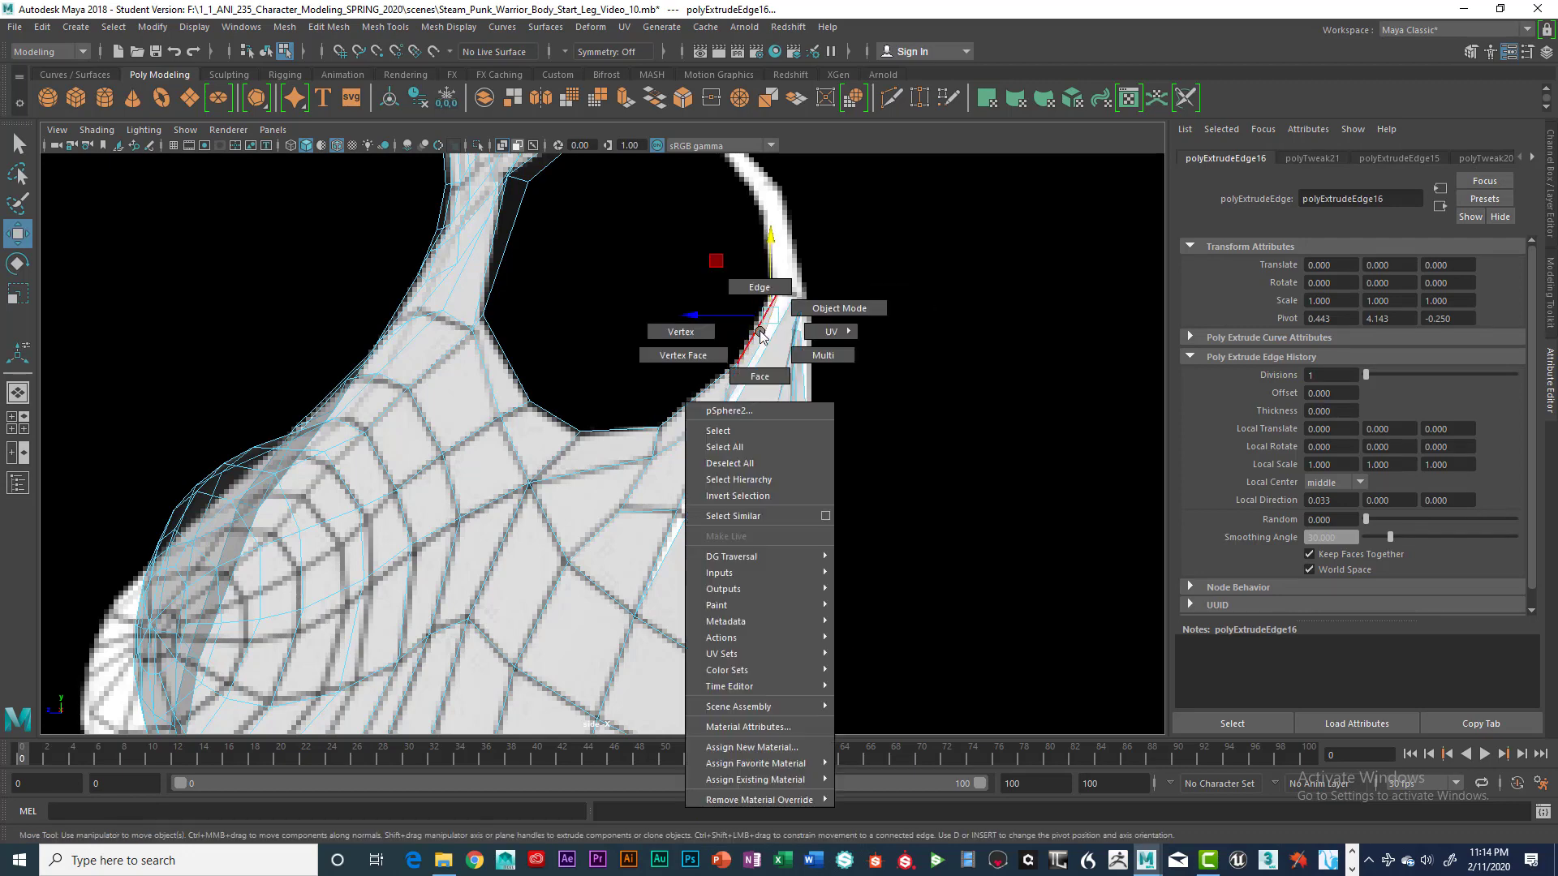
left_click(753, 331)
left_click(781, 290)
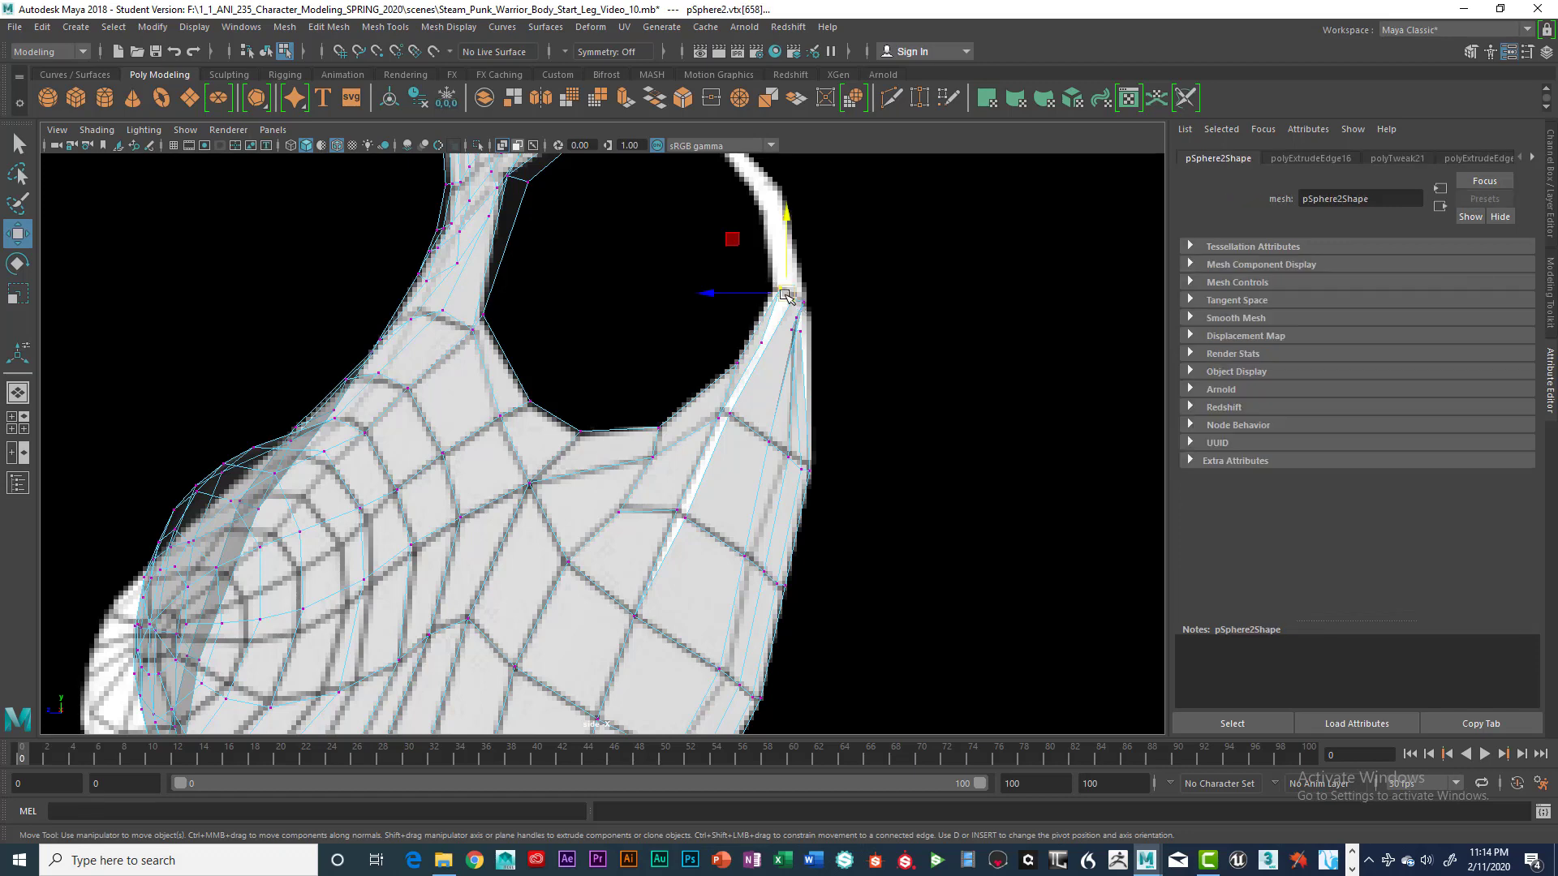
left_click_drag(773, 296, 777, 297)
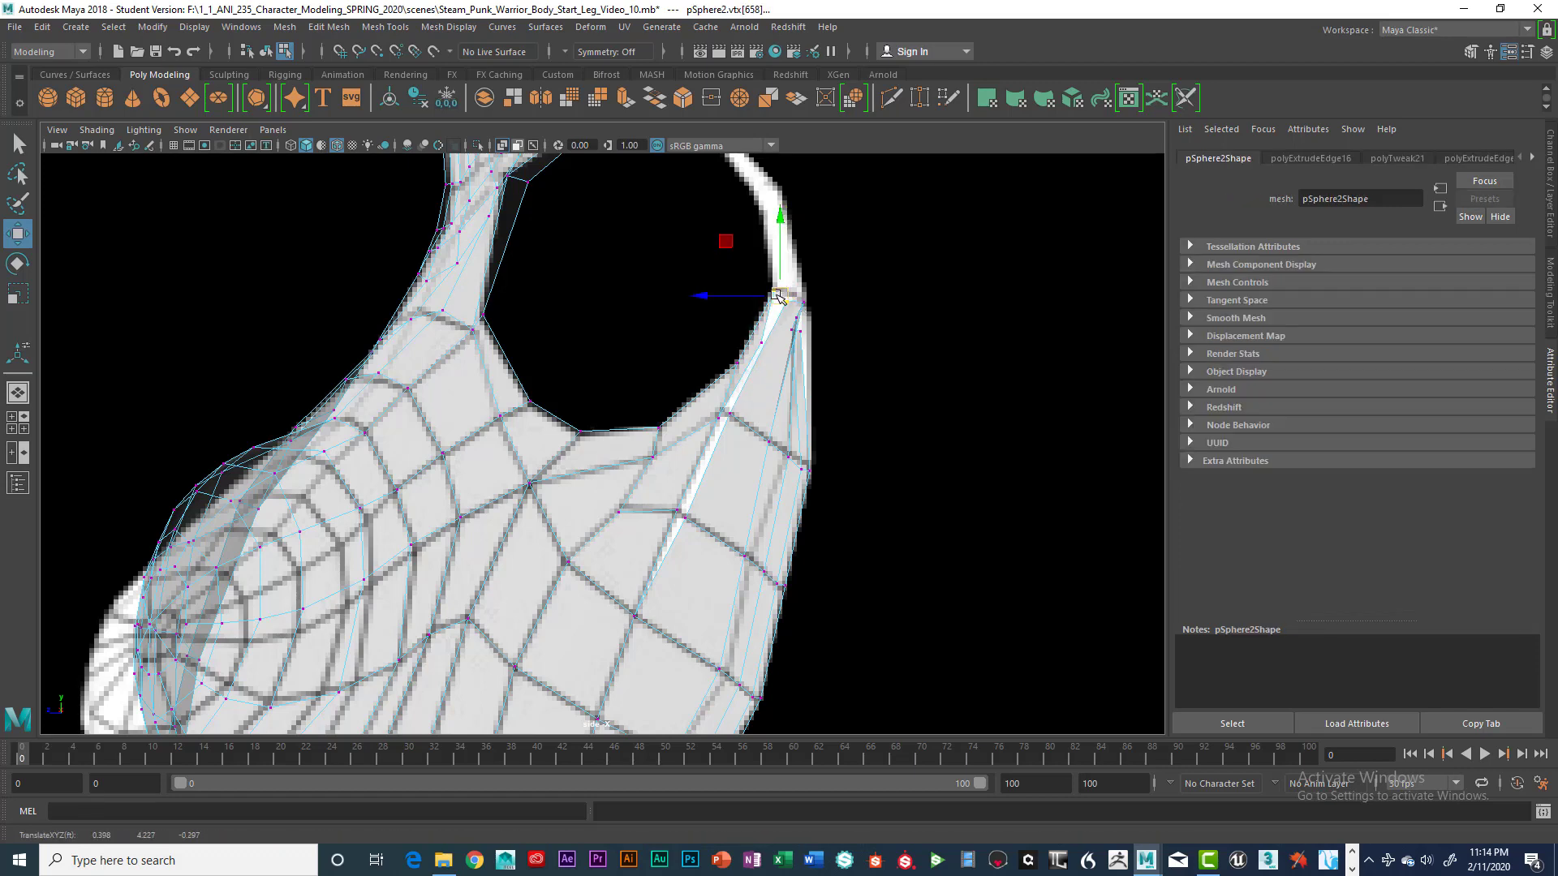
left_click(775, 281)
left_click(783, 293)
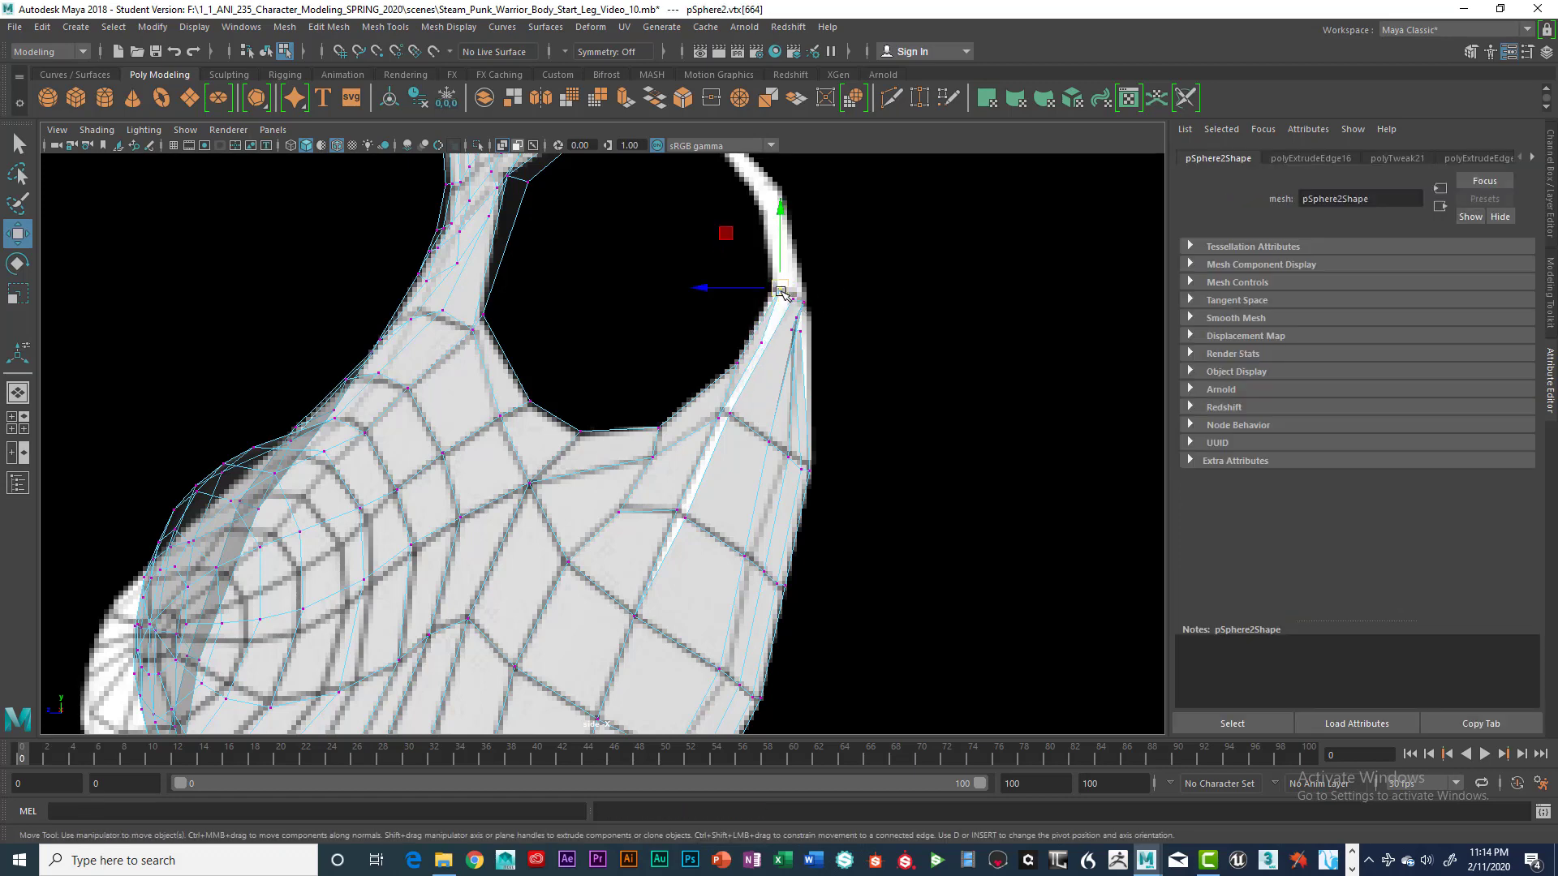
left_click(762, 343)
left_click_drag(764, 348, 787, 295)
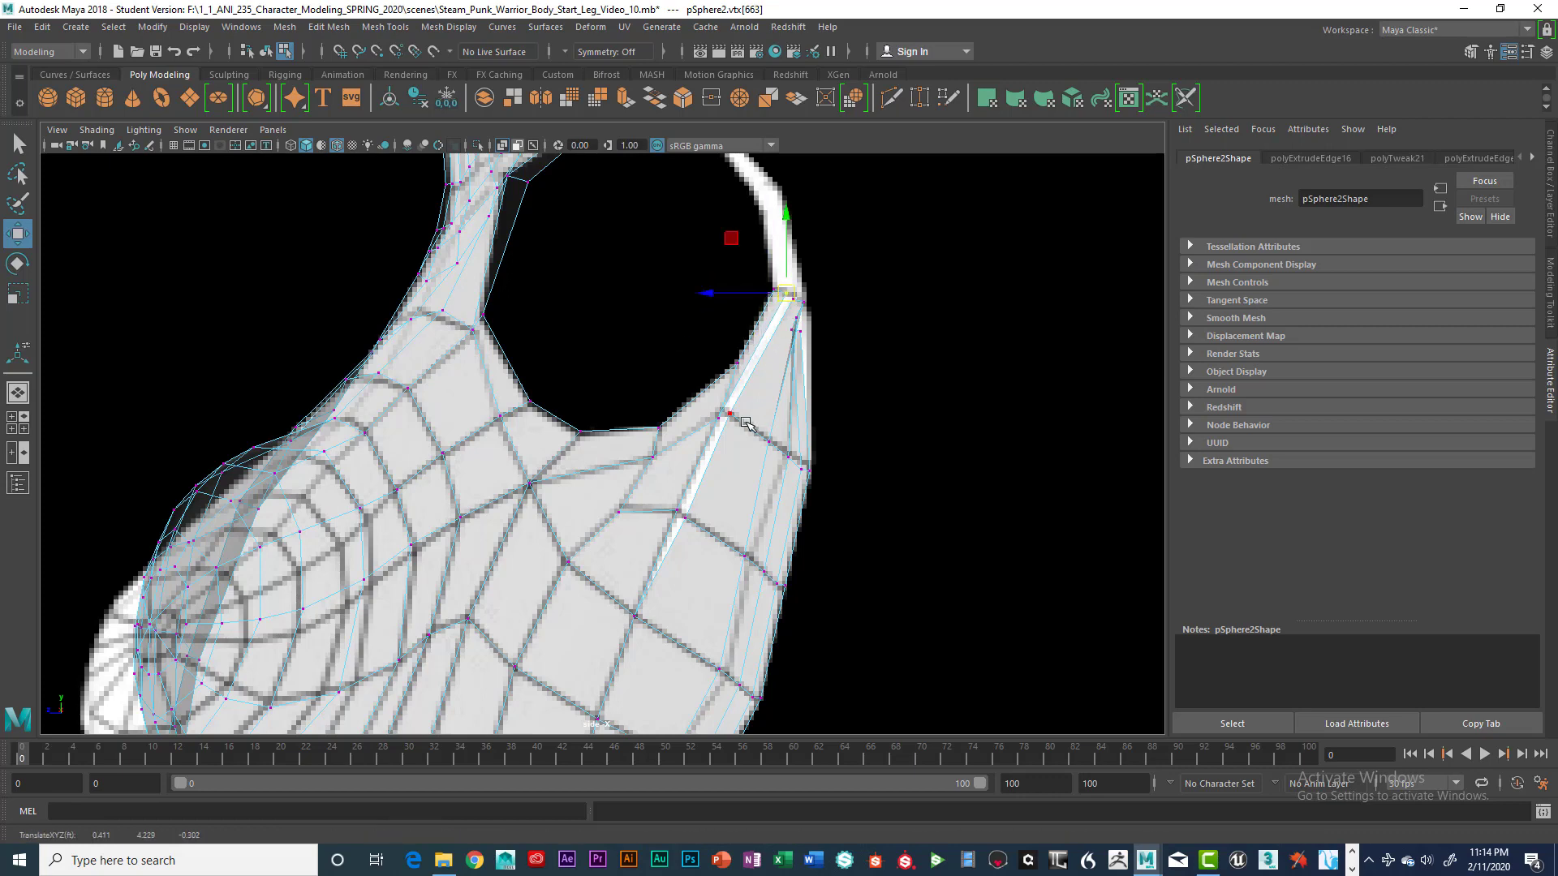
Snap the armhole strip's lower inner vertex onto the adjacent edge vertex of the back panel to close the gap between them
key("space")
key("space")
left_click_drag(749, 426, 806, 455, "alt")
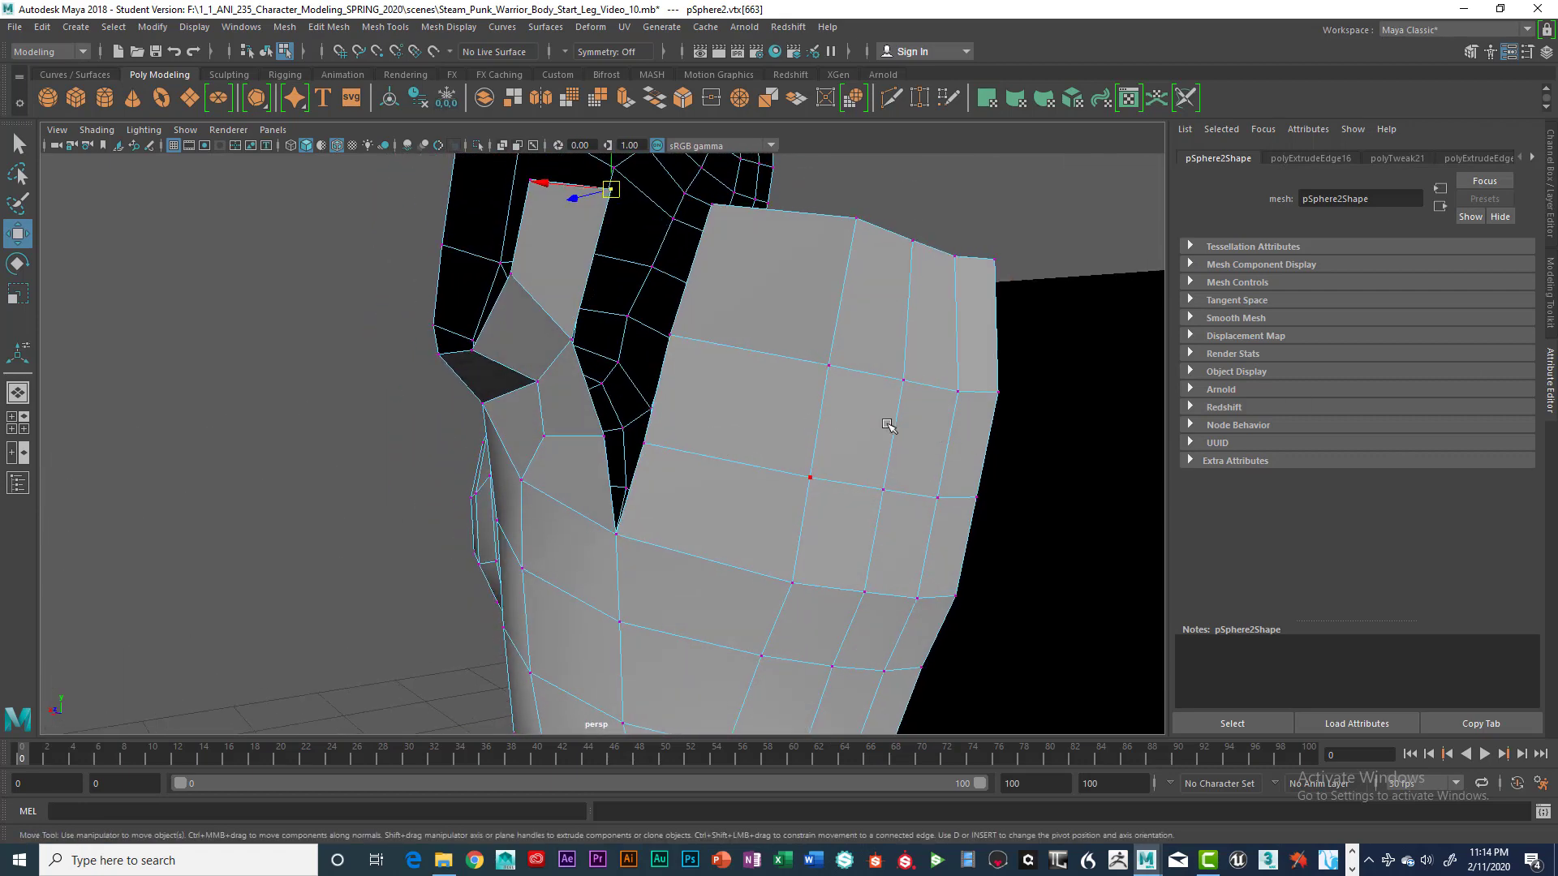
left_click_drag(905, 460, 849, 469, "alt")
scroll(852, 459, "down", 3)
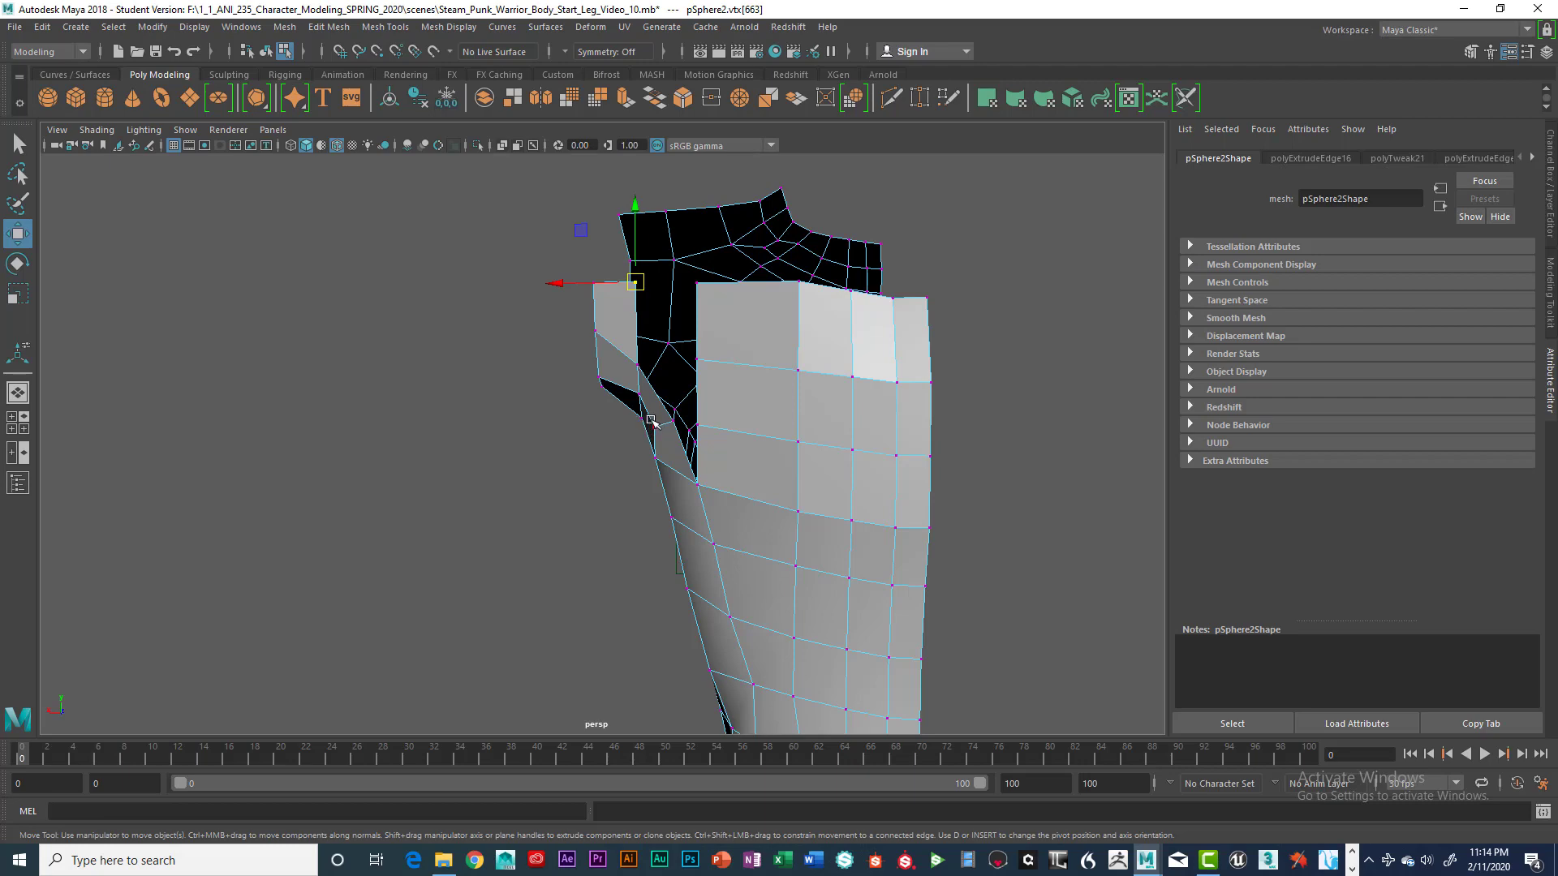
left_click_drag(651, 420, 708, 422, "alt")
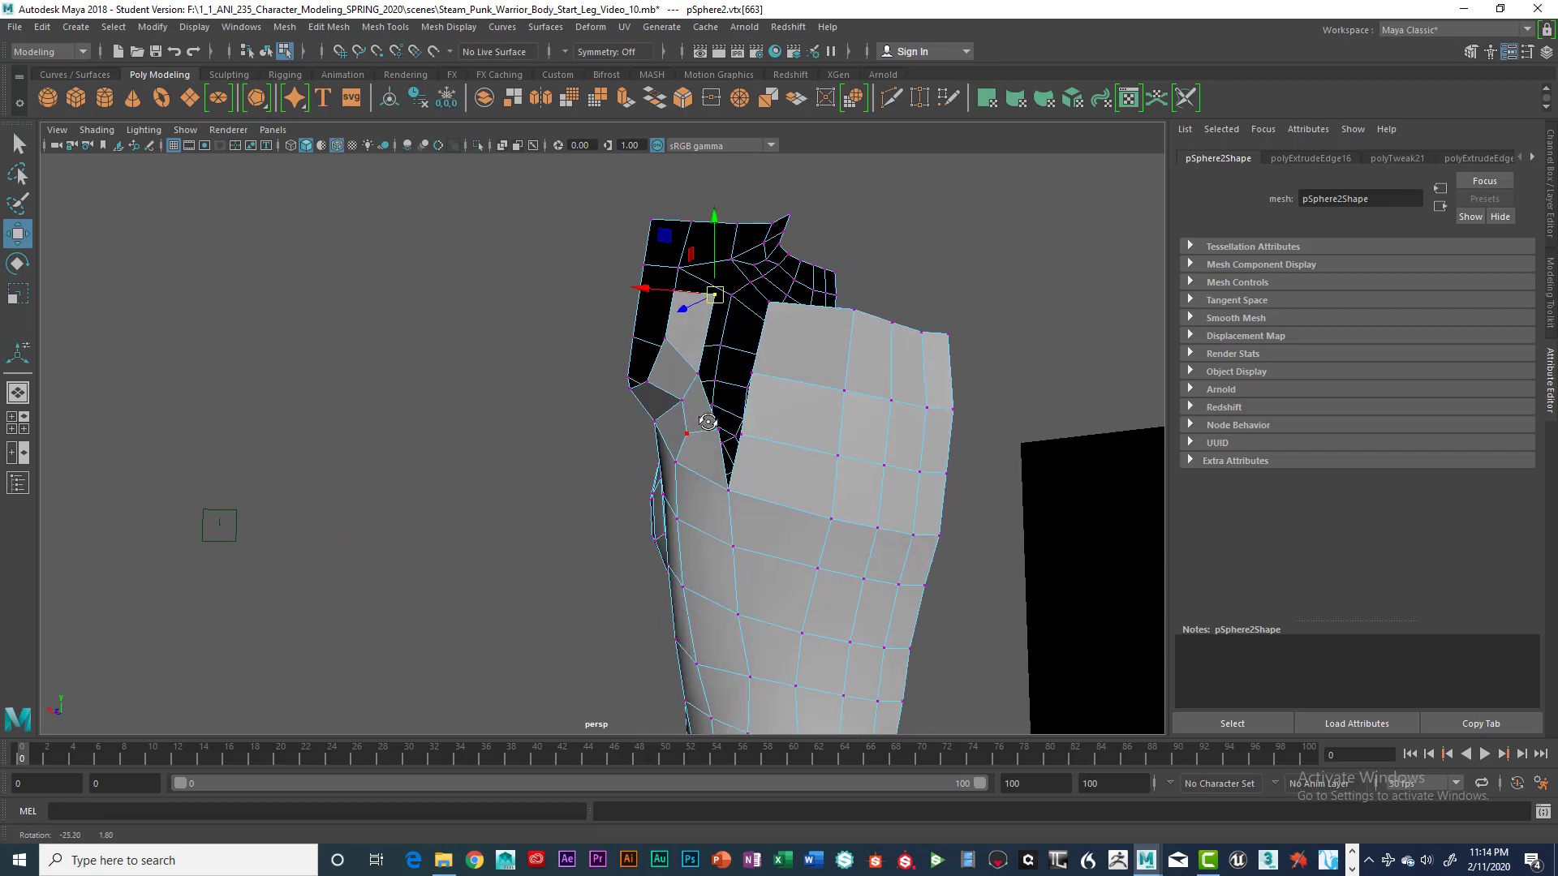
scroll(730, 421, "up", 3)
left_click_drag(805, 420, 799, 451, "alt")
right_click_drag(808, 392, 807, 439)
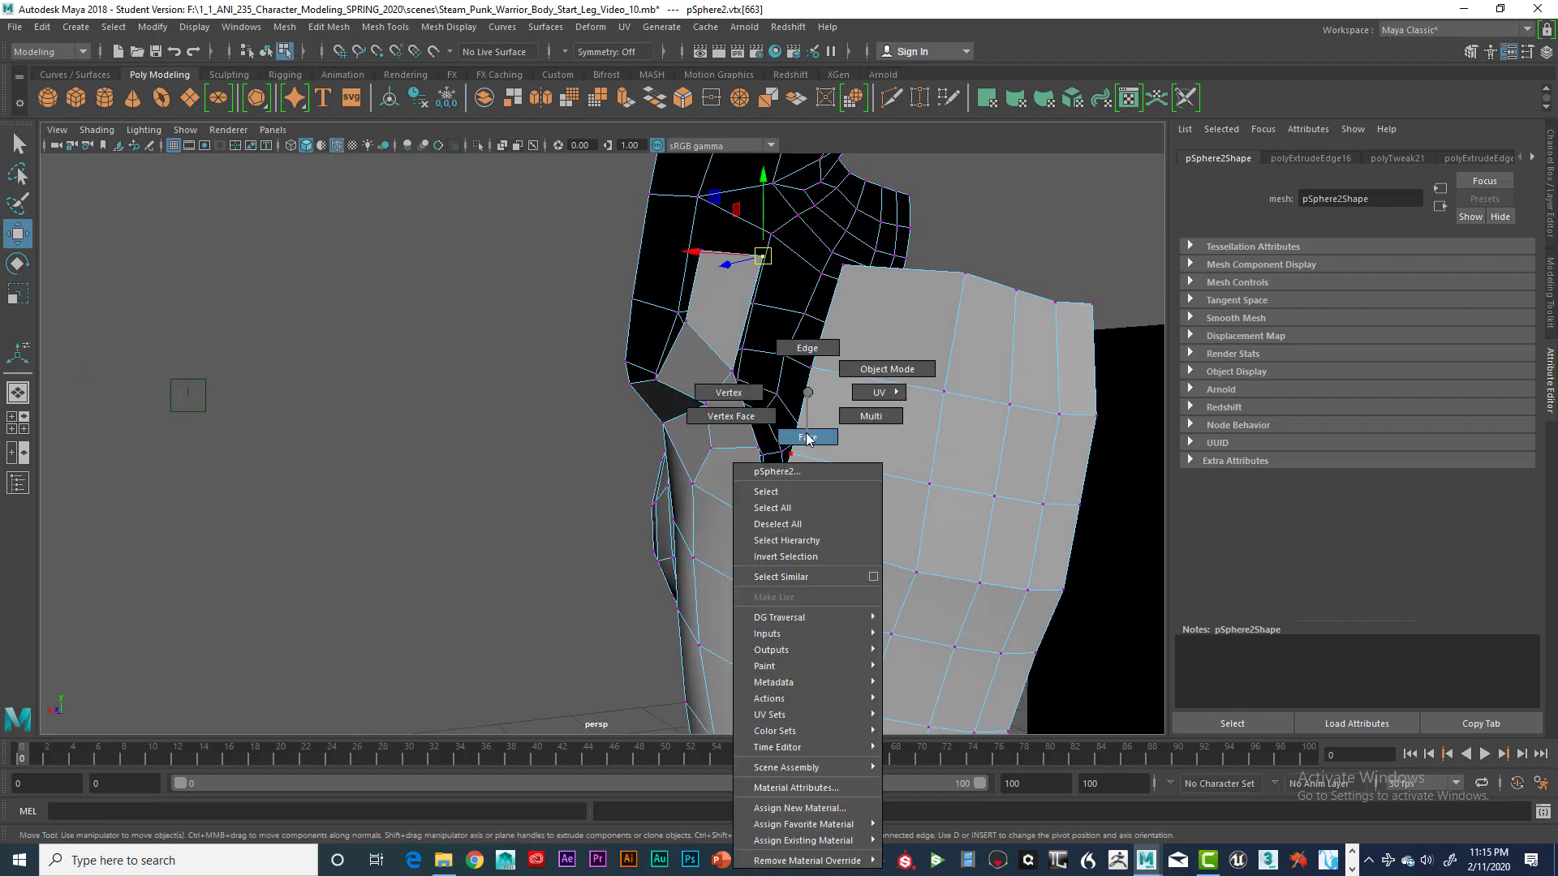
right_click_drag(743, 398, 742, 397)
mouse_move(891, 431)
left_mouse_down("alt")
mouse_move(835, 459)
mouse_move(897, 438)
mouse_move(800, 456)
mouse_move(863, 442)
left_mouse_up("alt")
scroll(896, 444, "up", 3)
left_click_drag(897, 459, 871, 461, "alt")
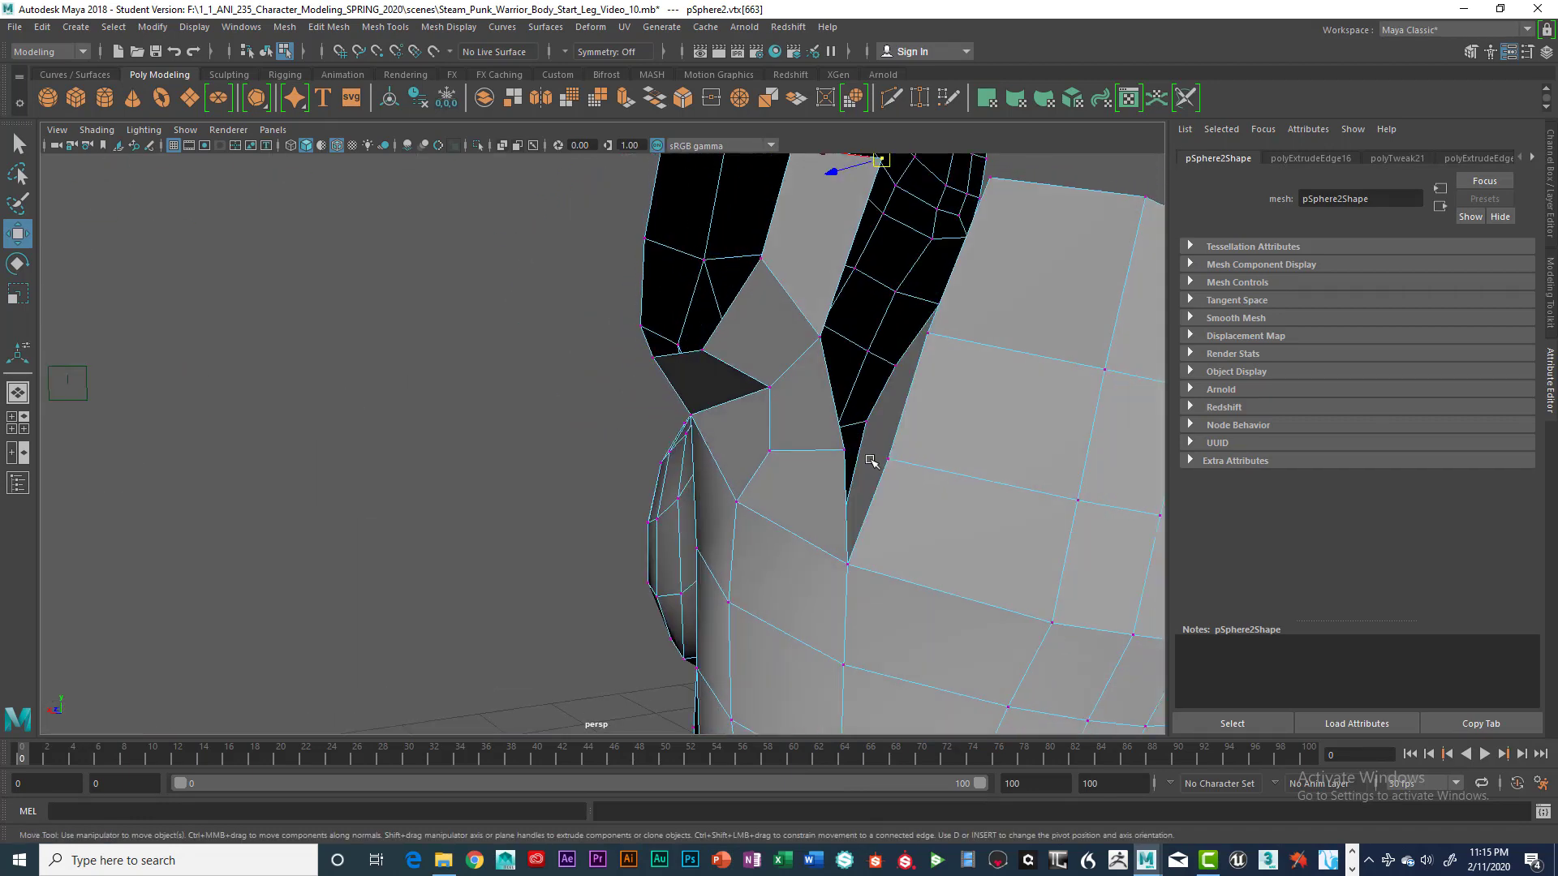
left_click(844, 451)
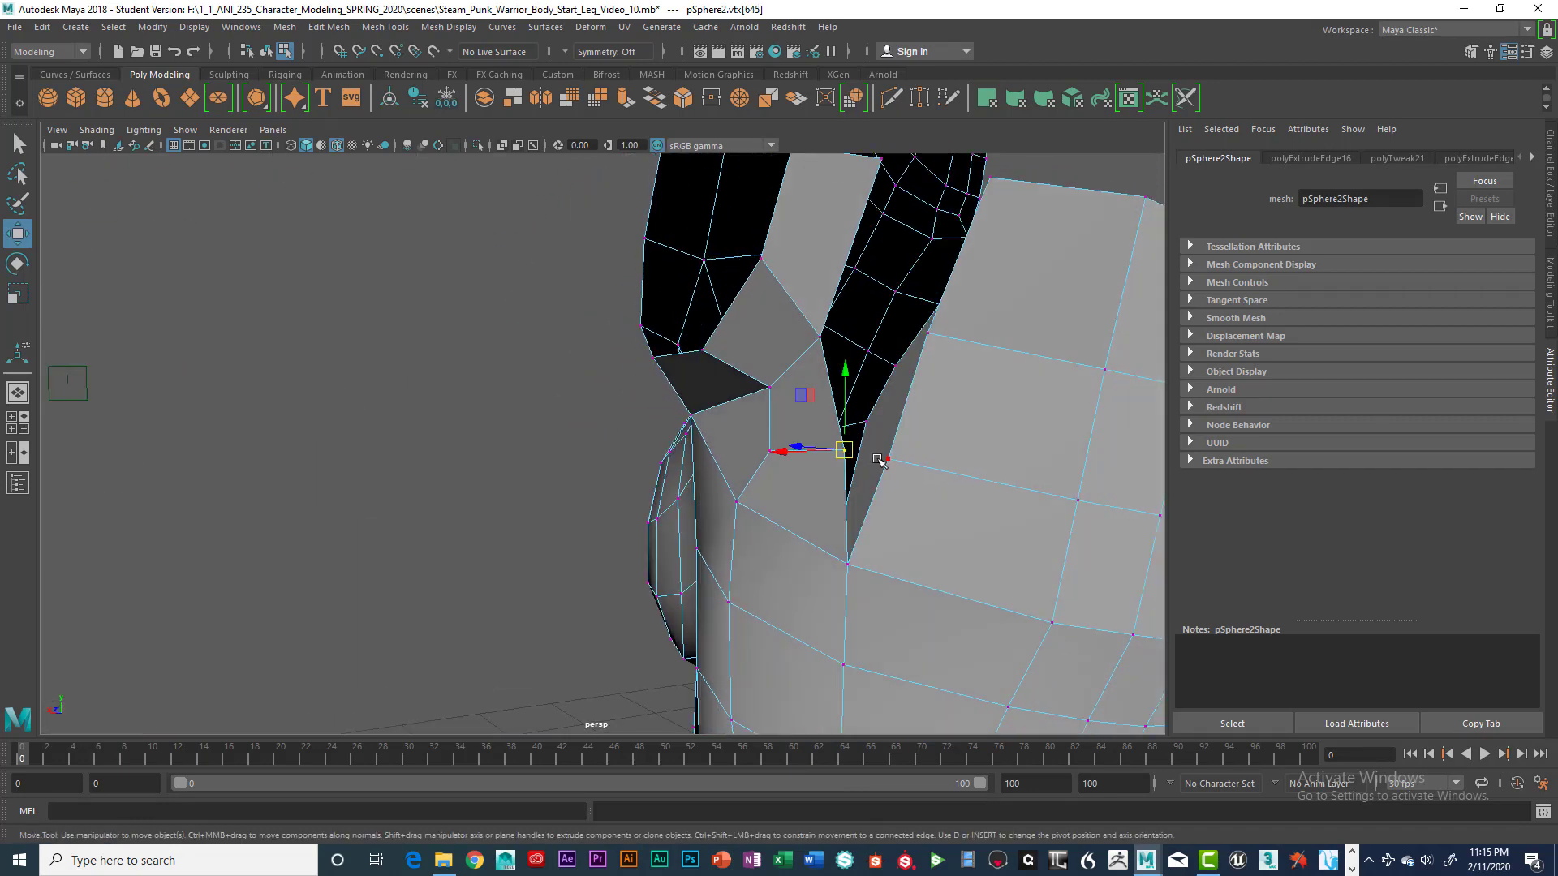
key("v")
left_click_drag(847, 451, 877, 457)
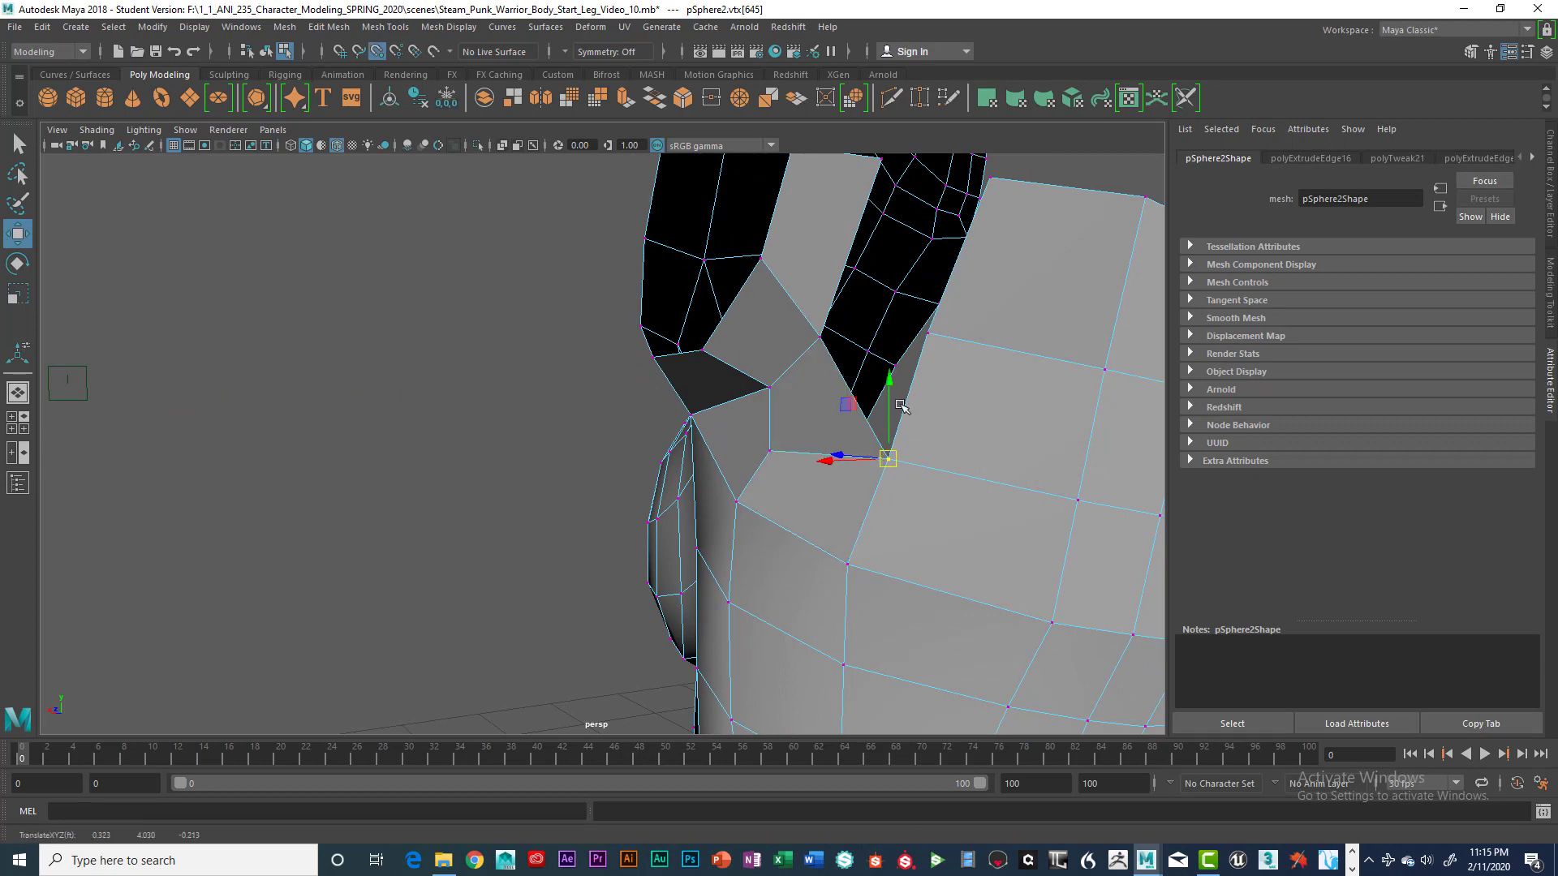
Try to snap the back panel's two upper side-edge vertices onto the matching vertices of the armhole strip
left_click_drag(951, 389, 739, 422, "alt")
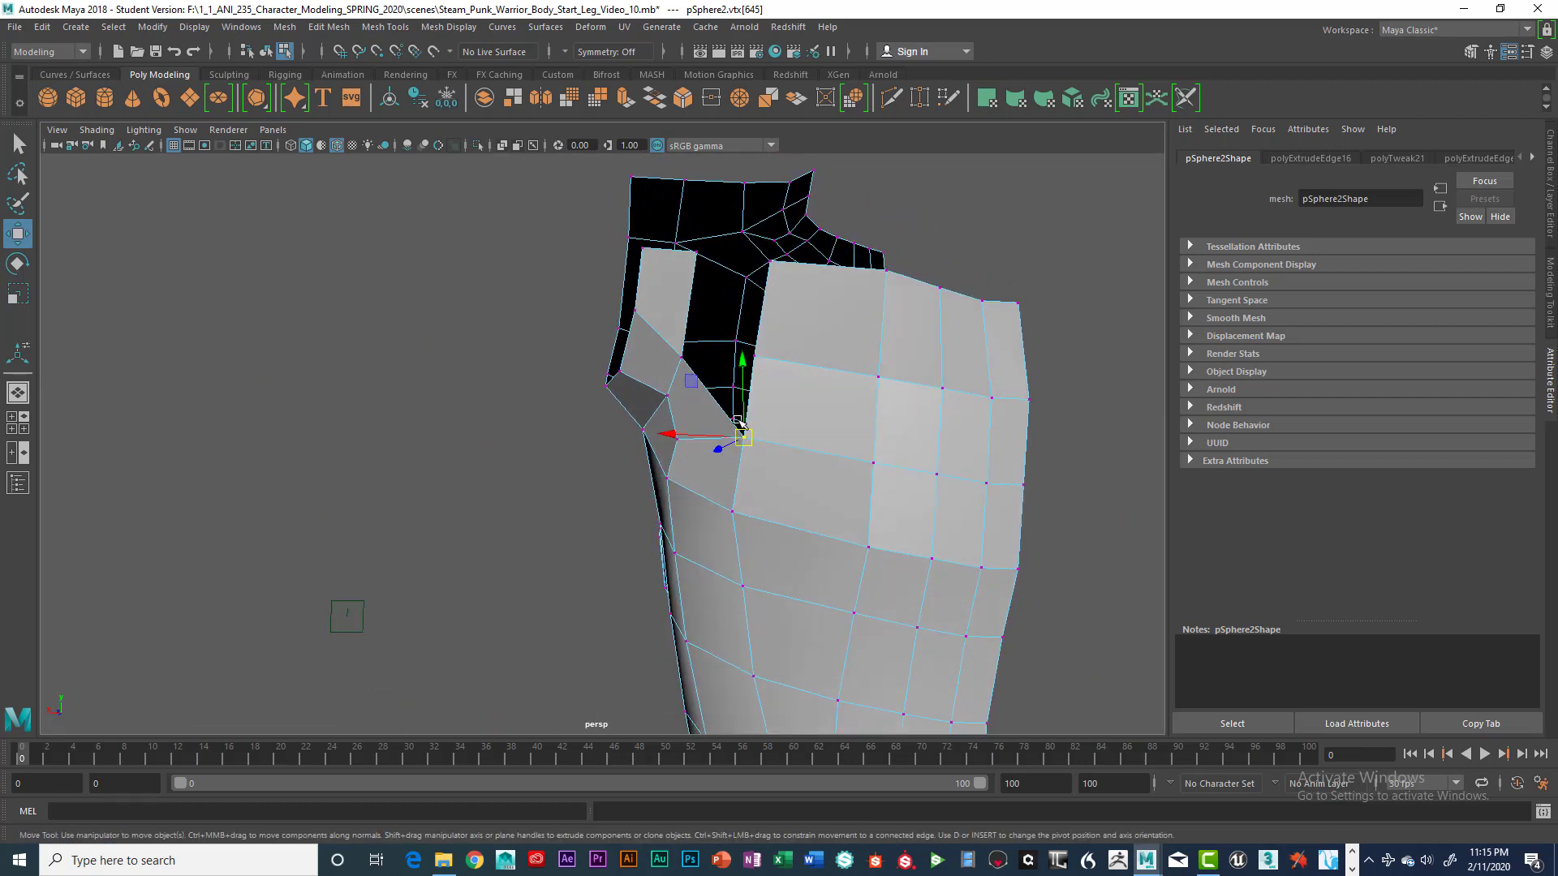
left_click_drag(872, 405, 961, 421, "alt")
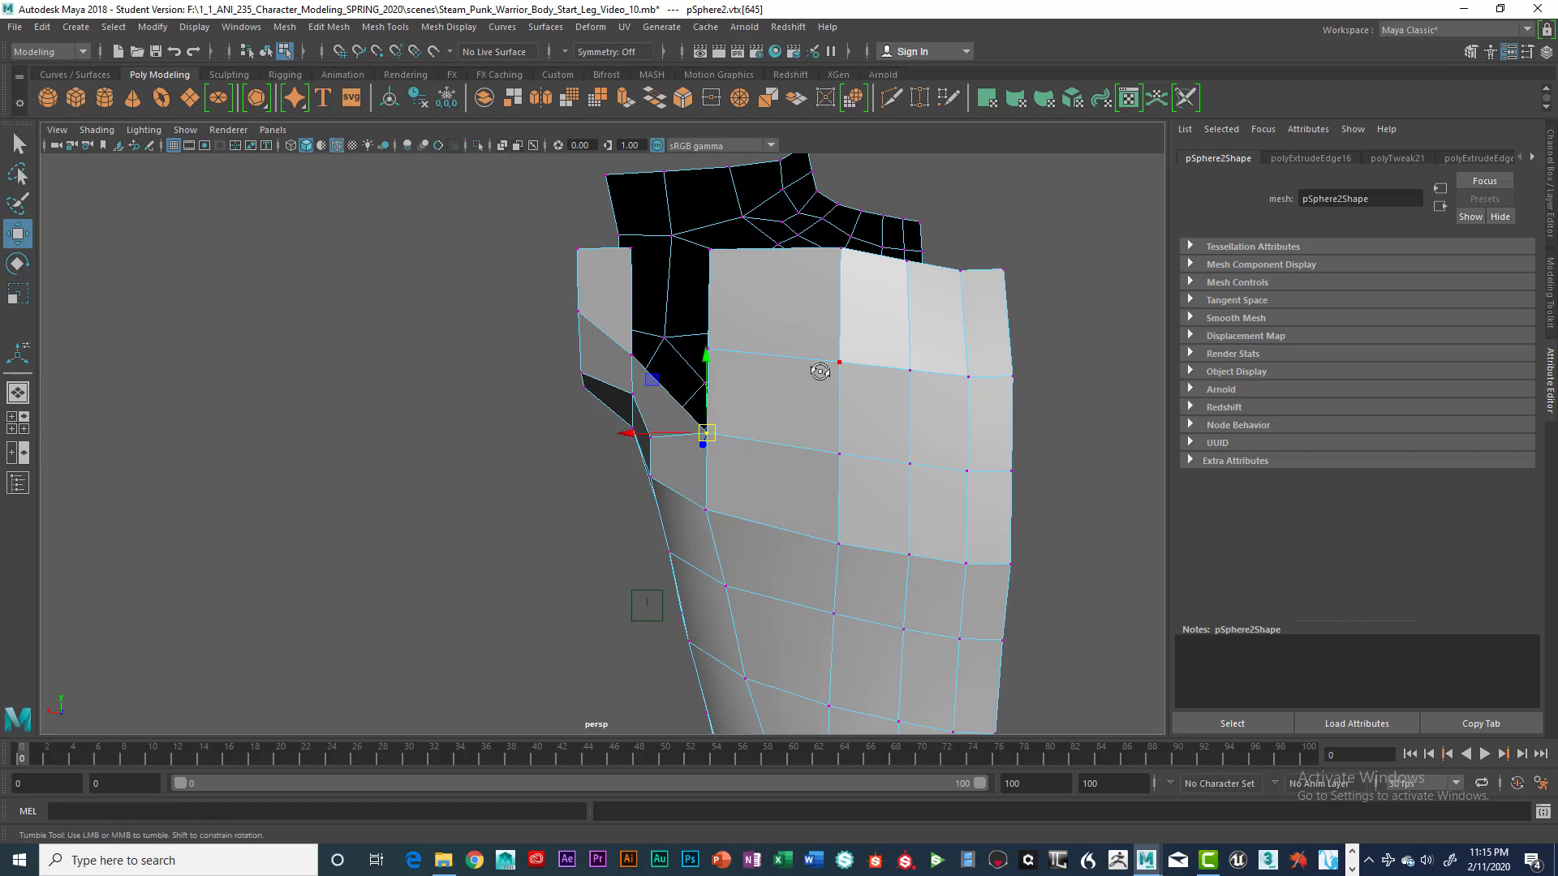
left_click_drag(825, 368, 752, 365, "alt")
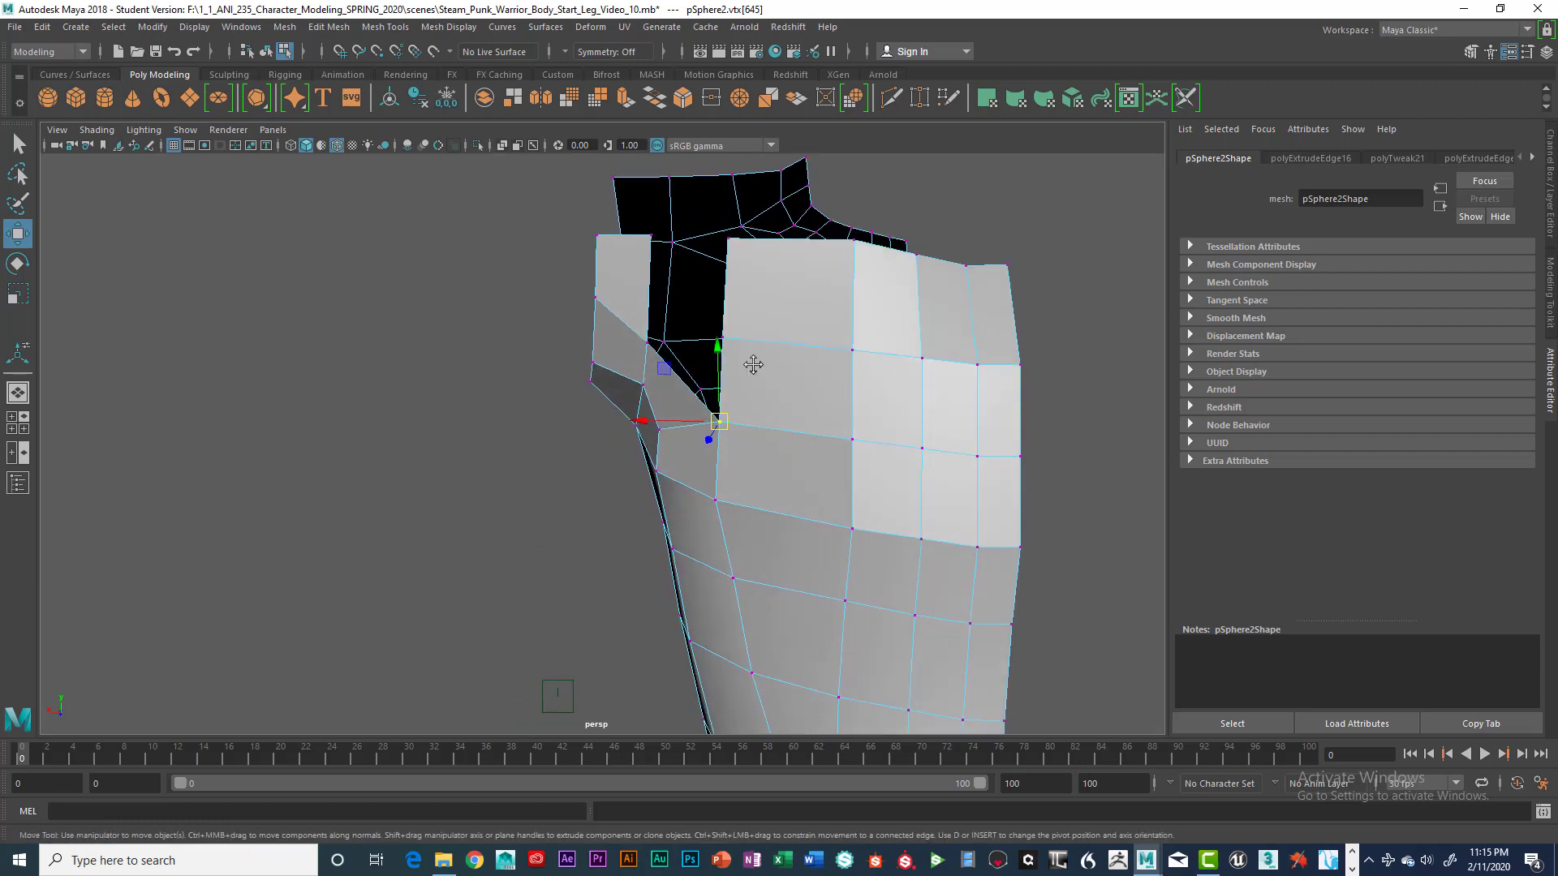
middle_click_drag(753, 365, 743, 358, "alt")
left_click_drag(748, 366, 754, 387, "alt")
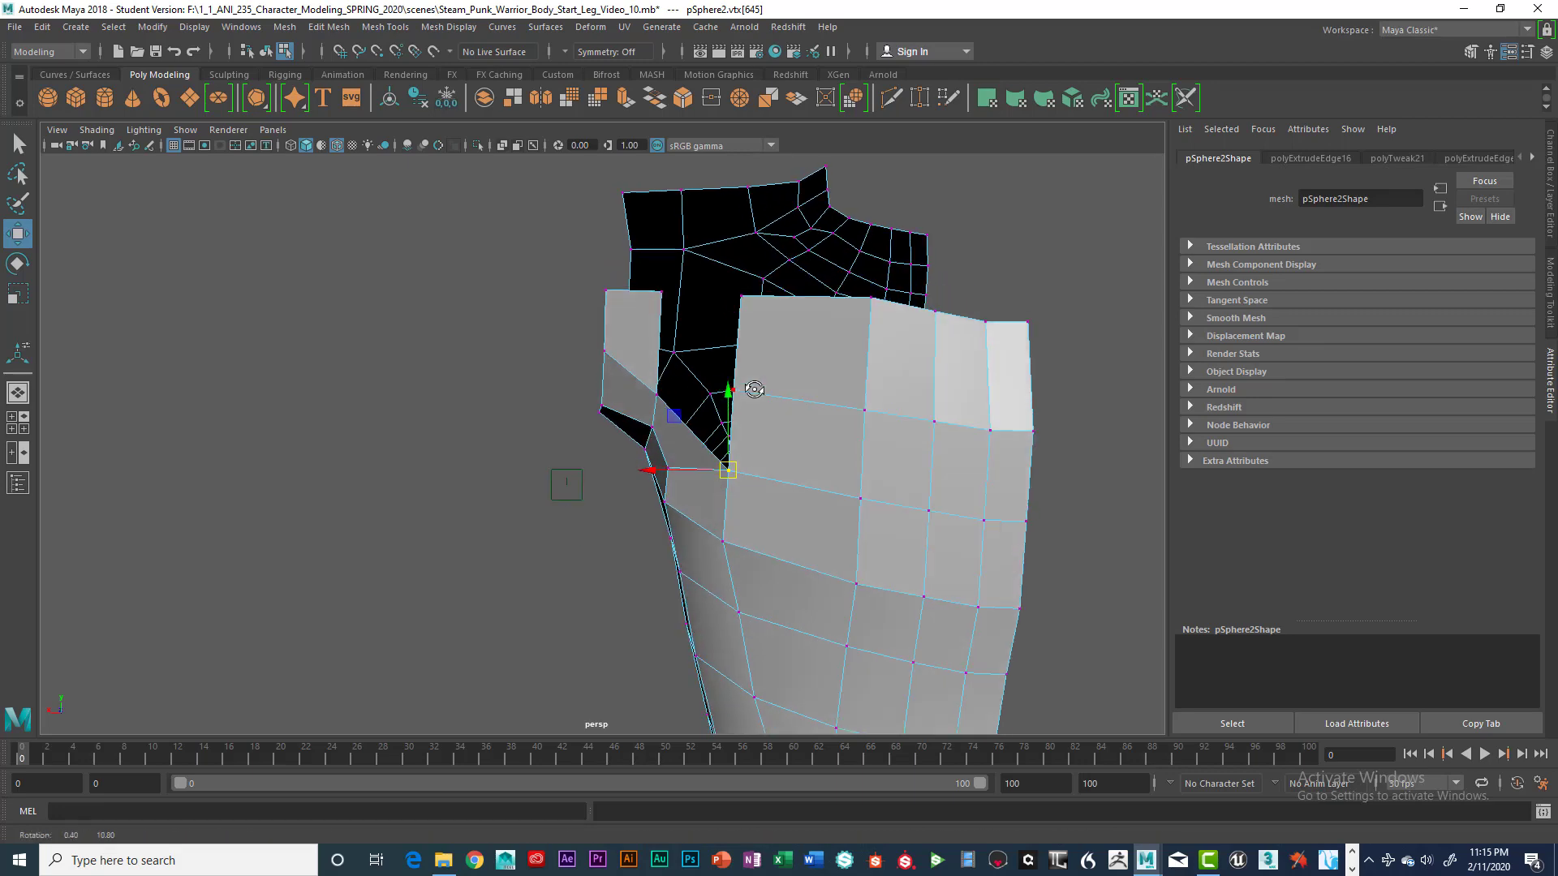
left_click(1014, 288)
left_click(731, 393)
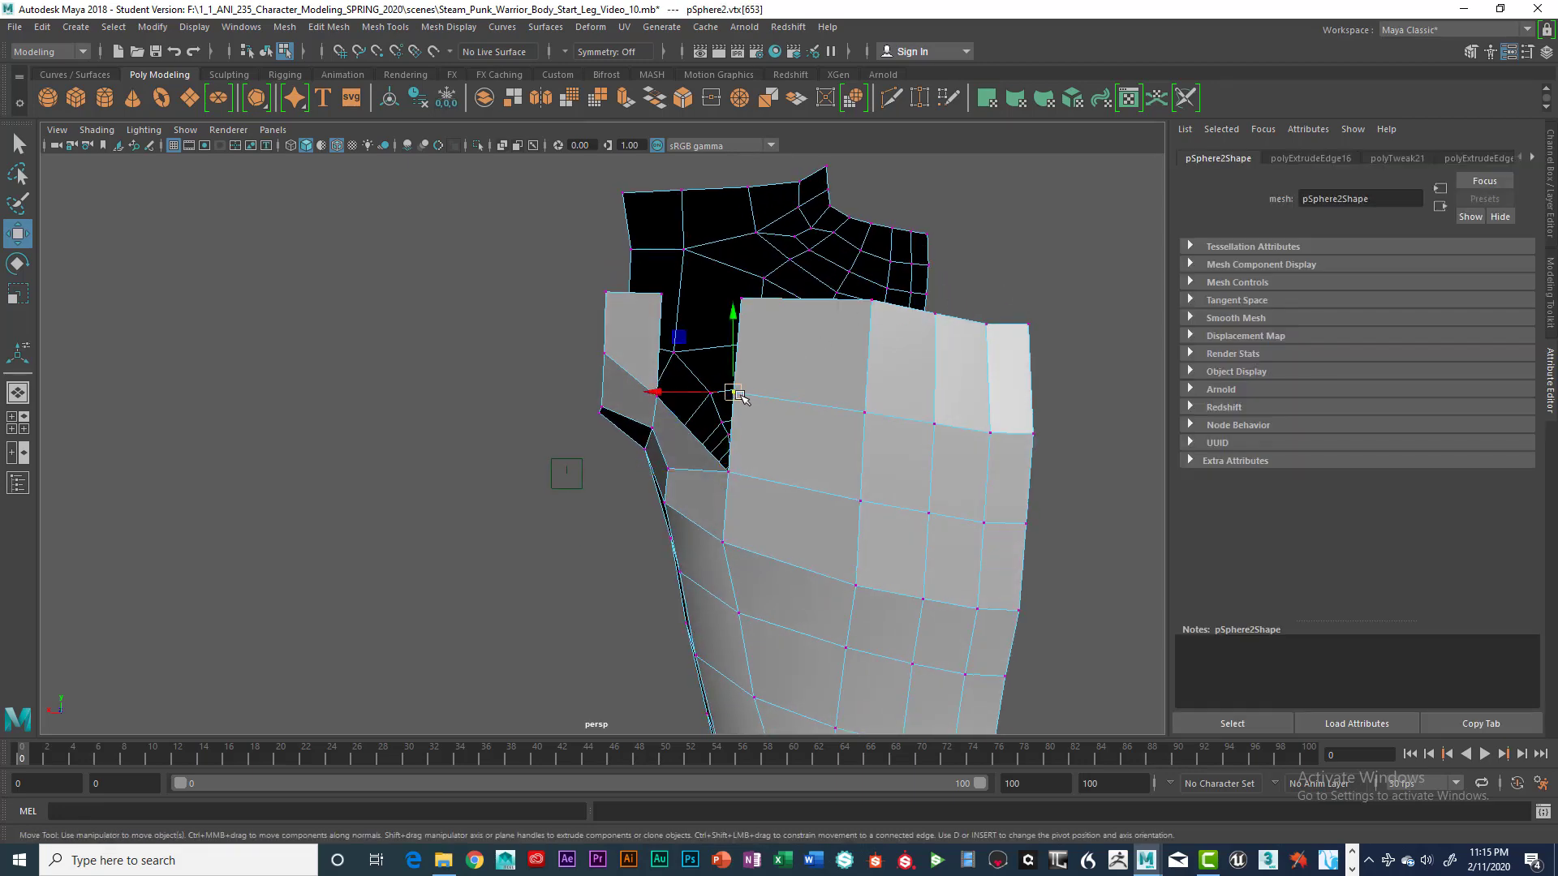
left_click_drag(754, 403, 699, 427, "alt")
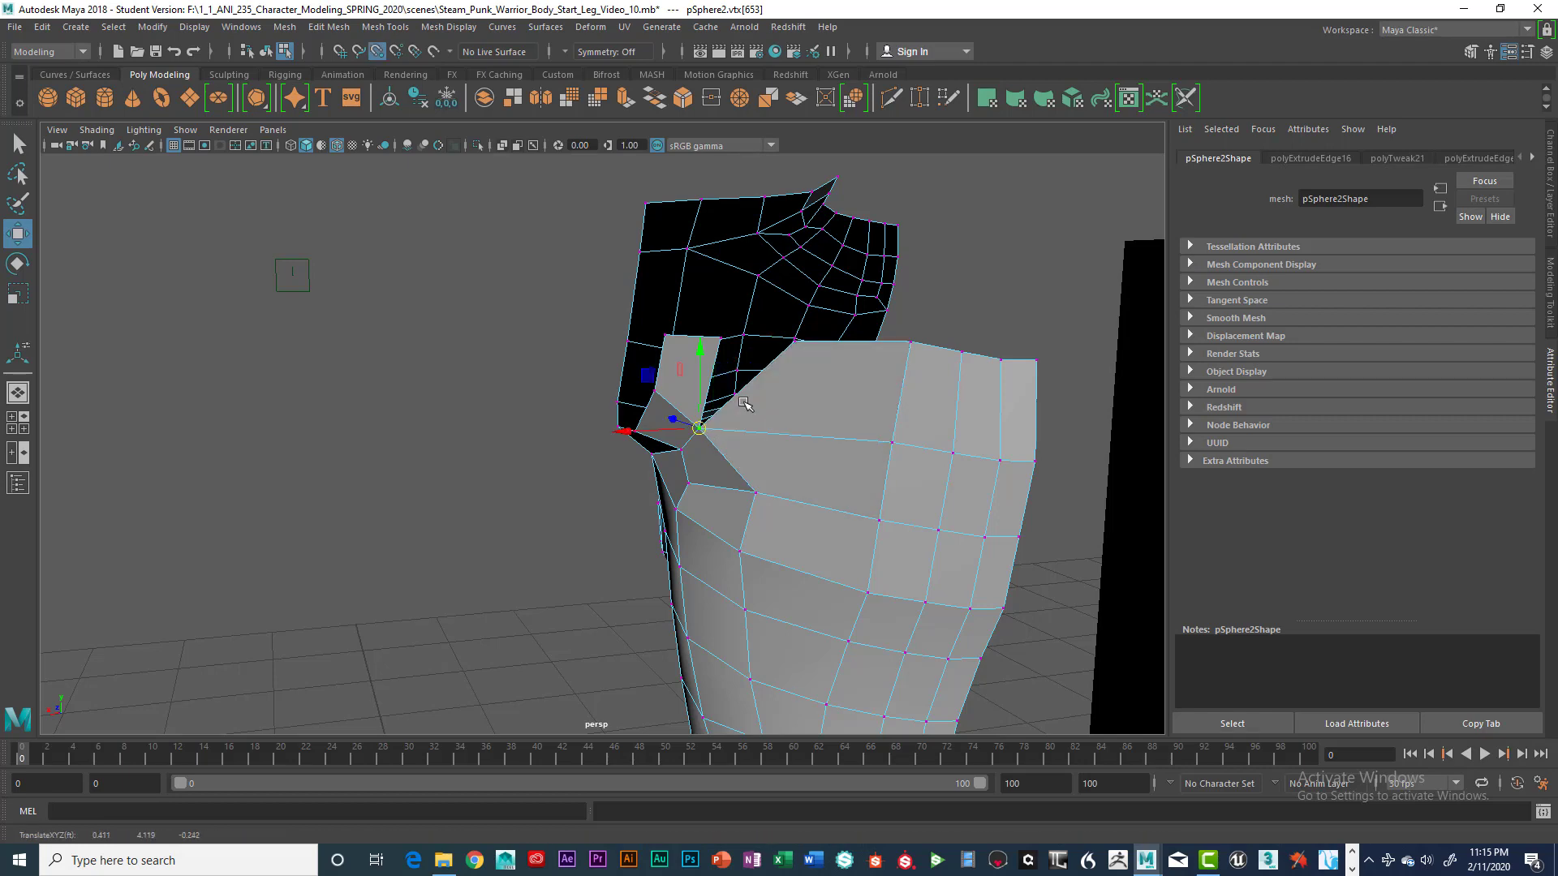
left_click(797, 339)
key("v")
left_click_drag(796, 339, 721, 339)
left_click_drag(908, 393, 849, 394, "alt")
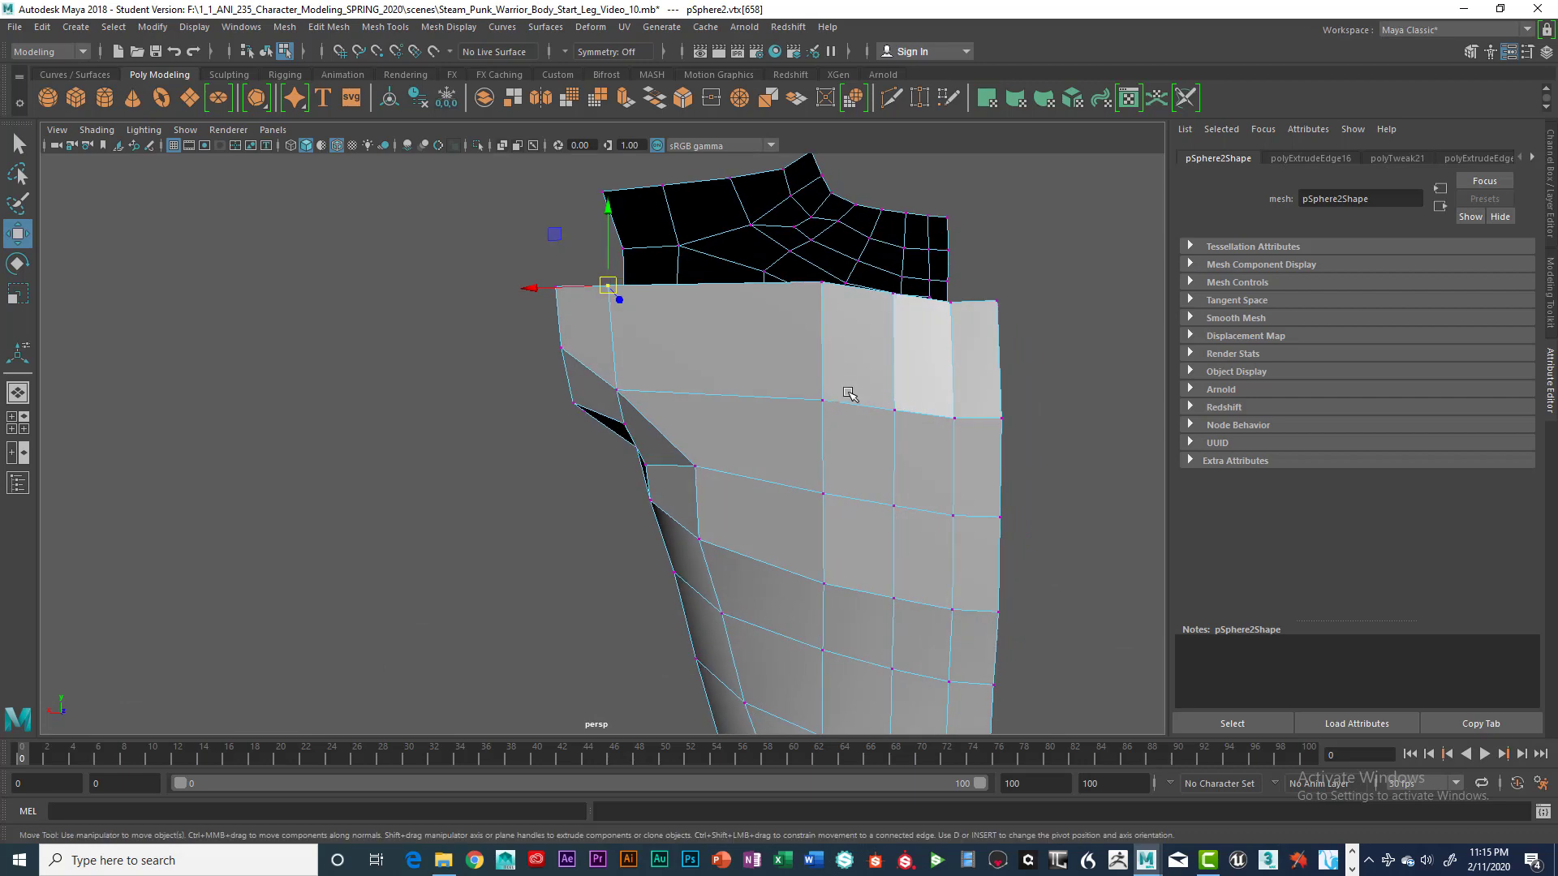
left_click_drag(799, 447, 845, 444, "alt")
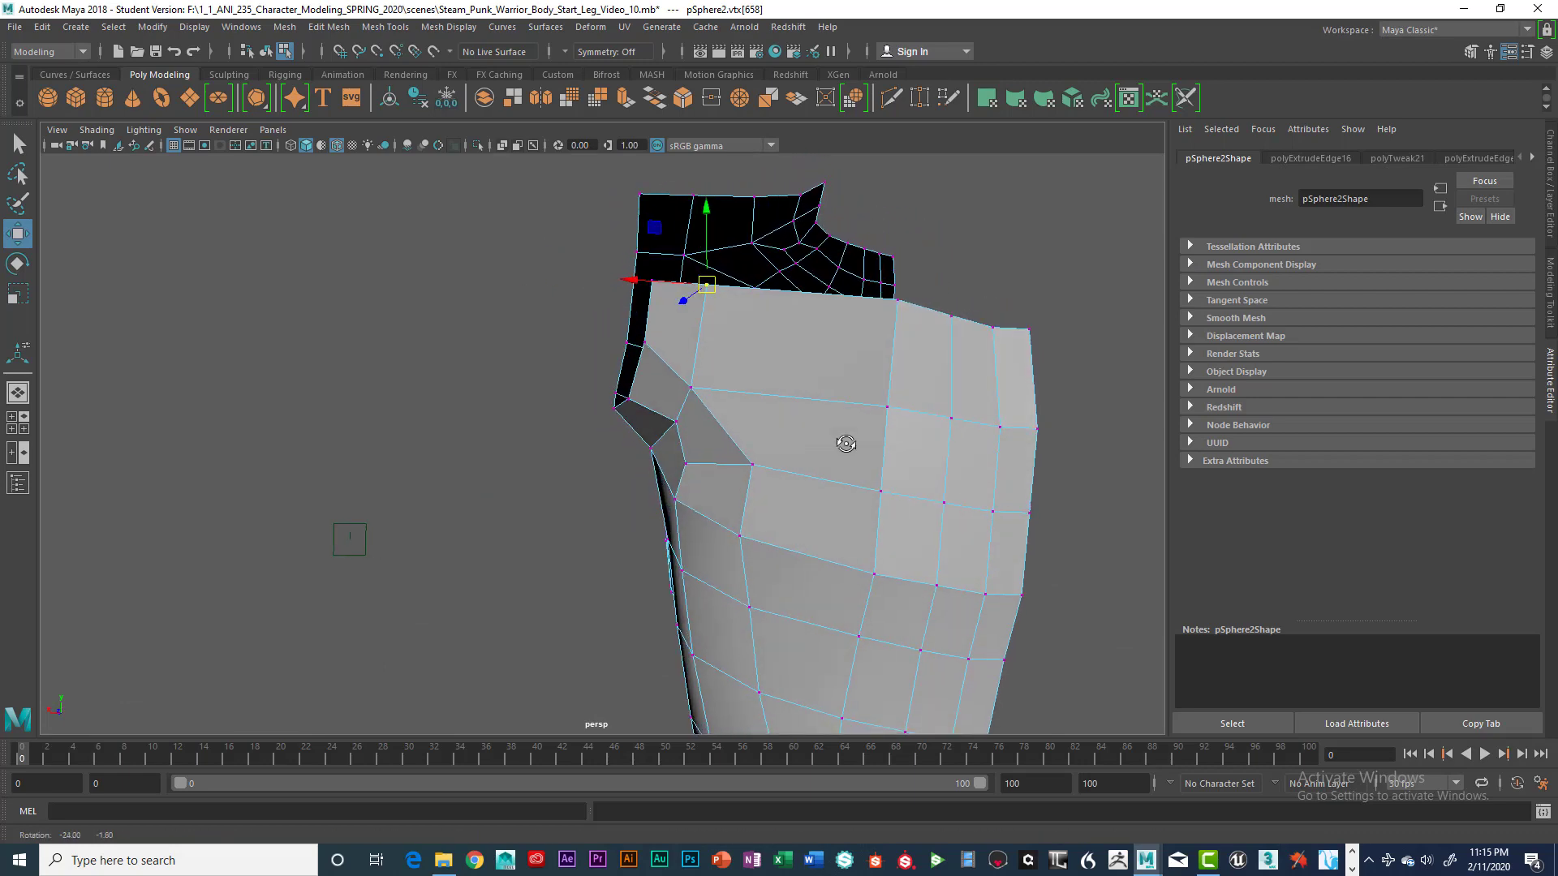
left_click_drag(845, 444, 828, 455, "alt")
Undo the two vertex snaps on the back panel's upper side edge
key("ctrl+z")
key("ctrl+z")
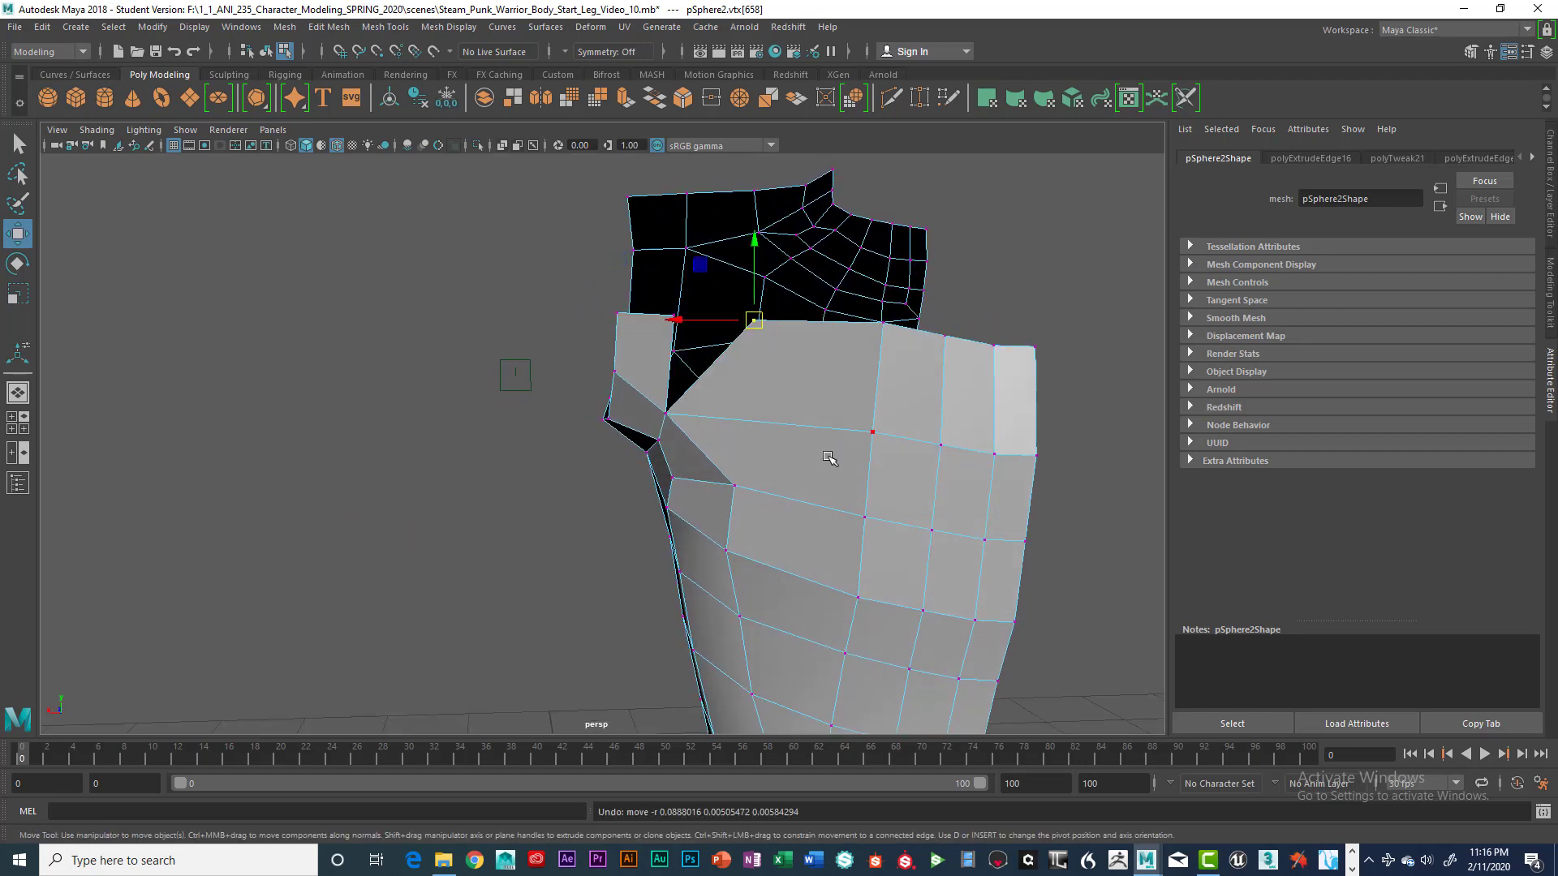
key("ctrl+z")
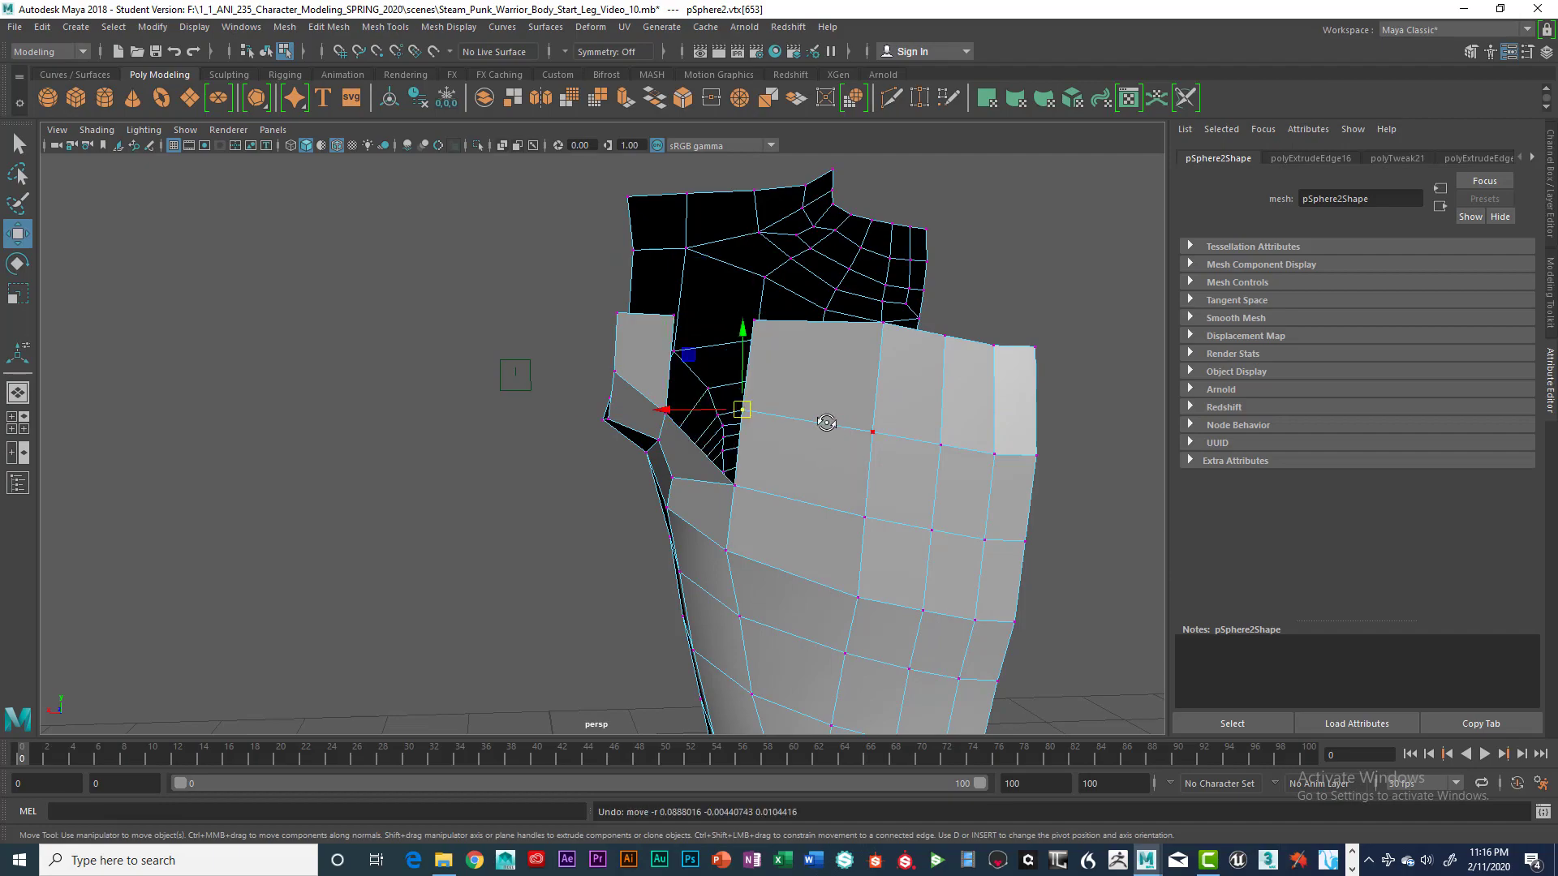
Inspect the armhole strip against the side reference and from around the torso in perspective
left_click_drag(826, 423, 850, 458, "alt")
scroll(838, 417, "up", 4)
key("space")
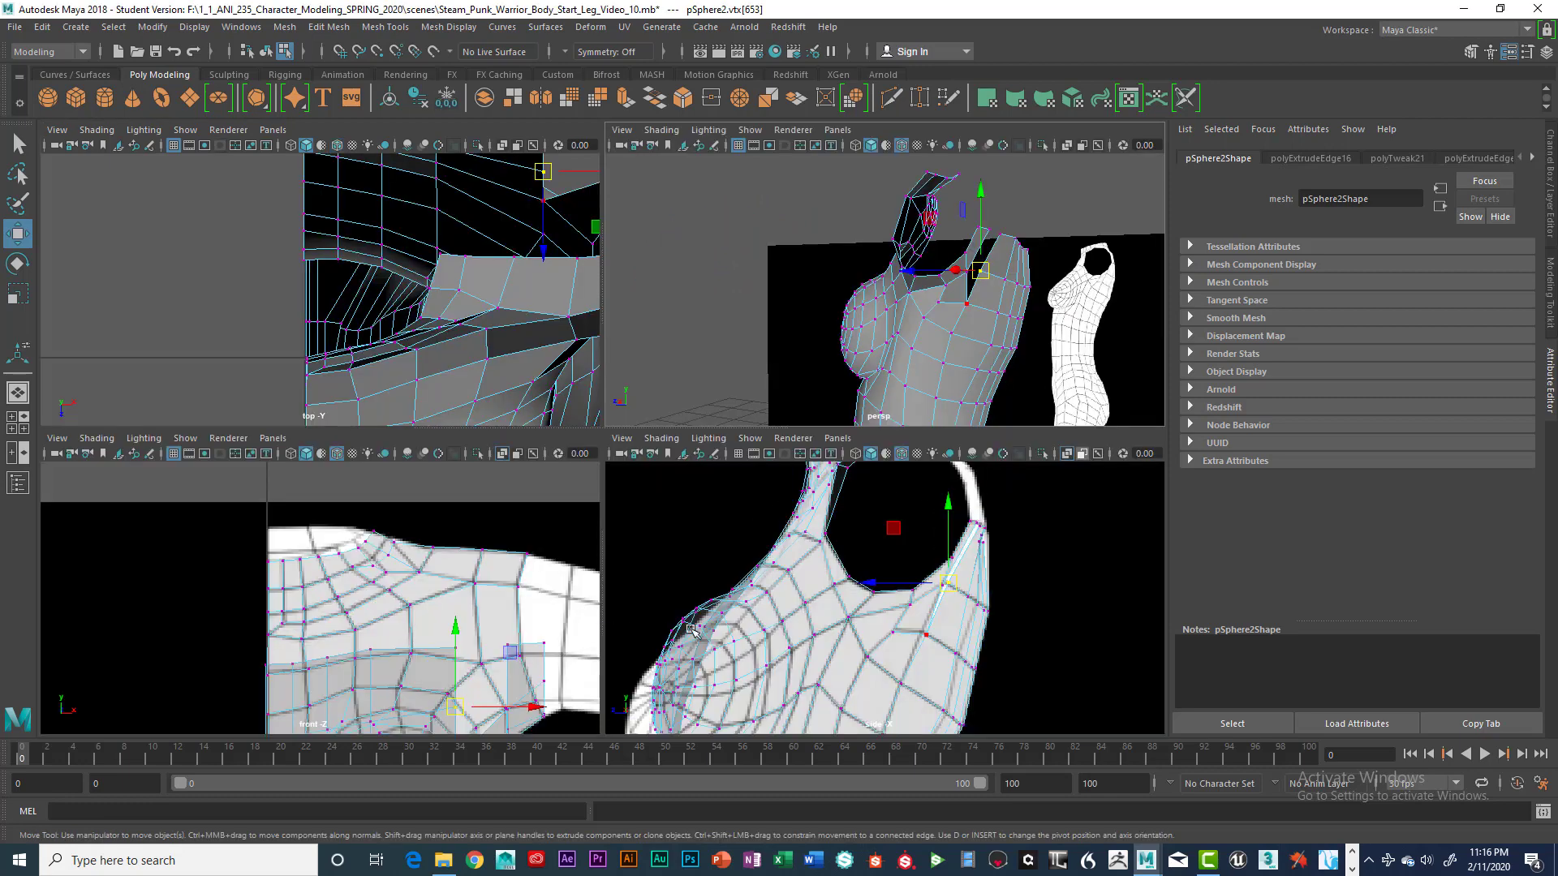
key("space")
scroll(844, 498, "up", 3)
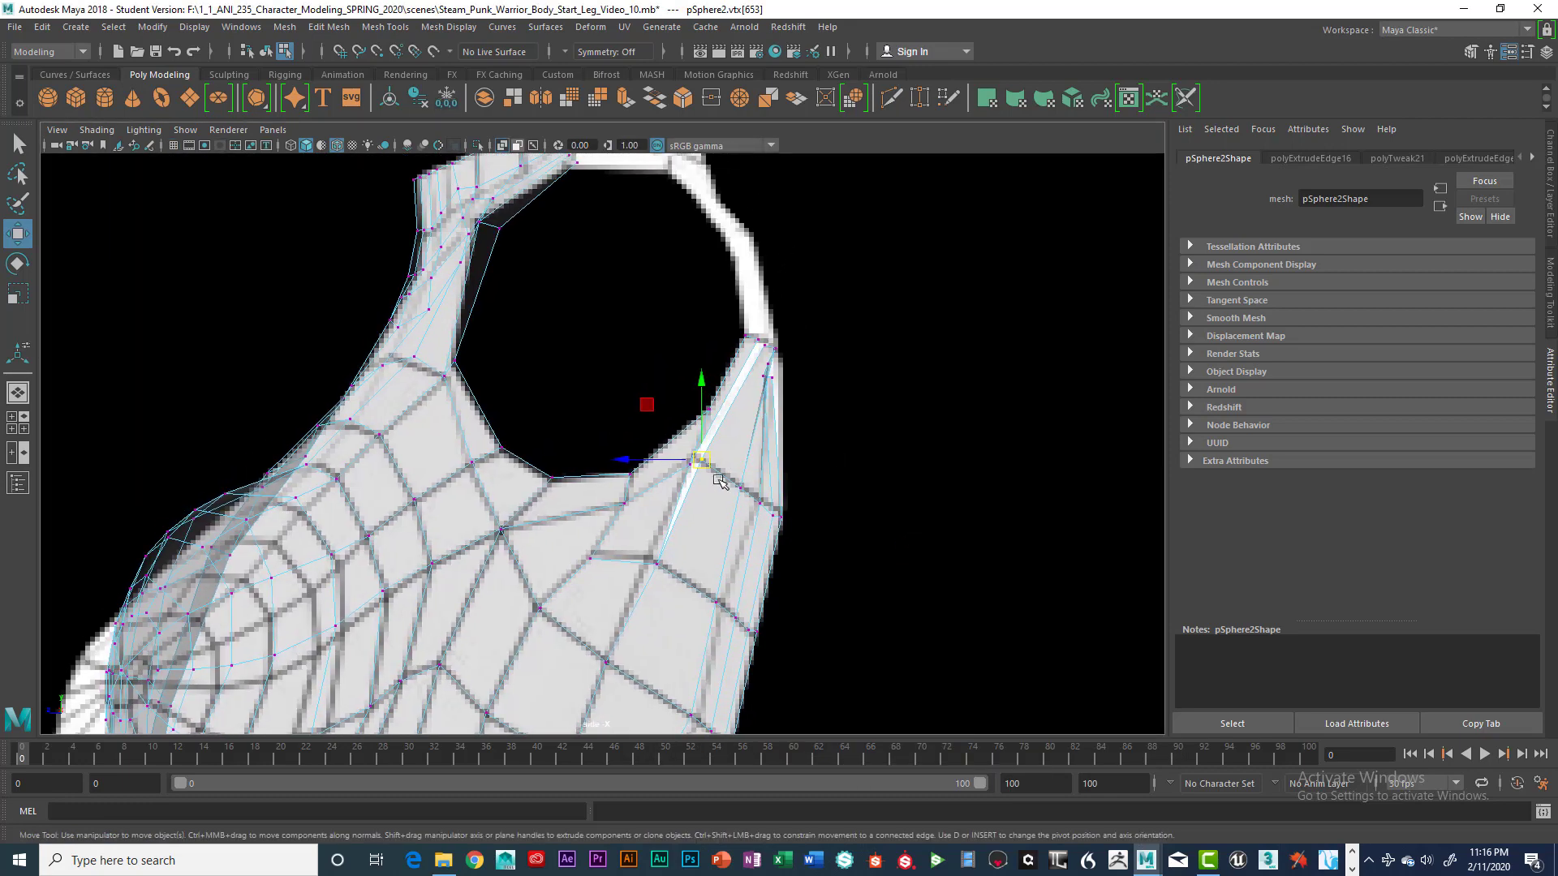
key("space")
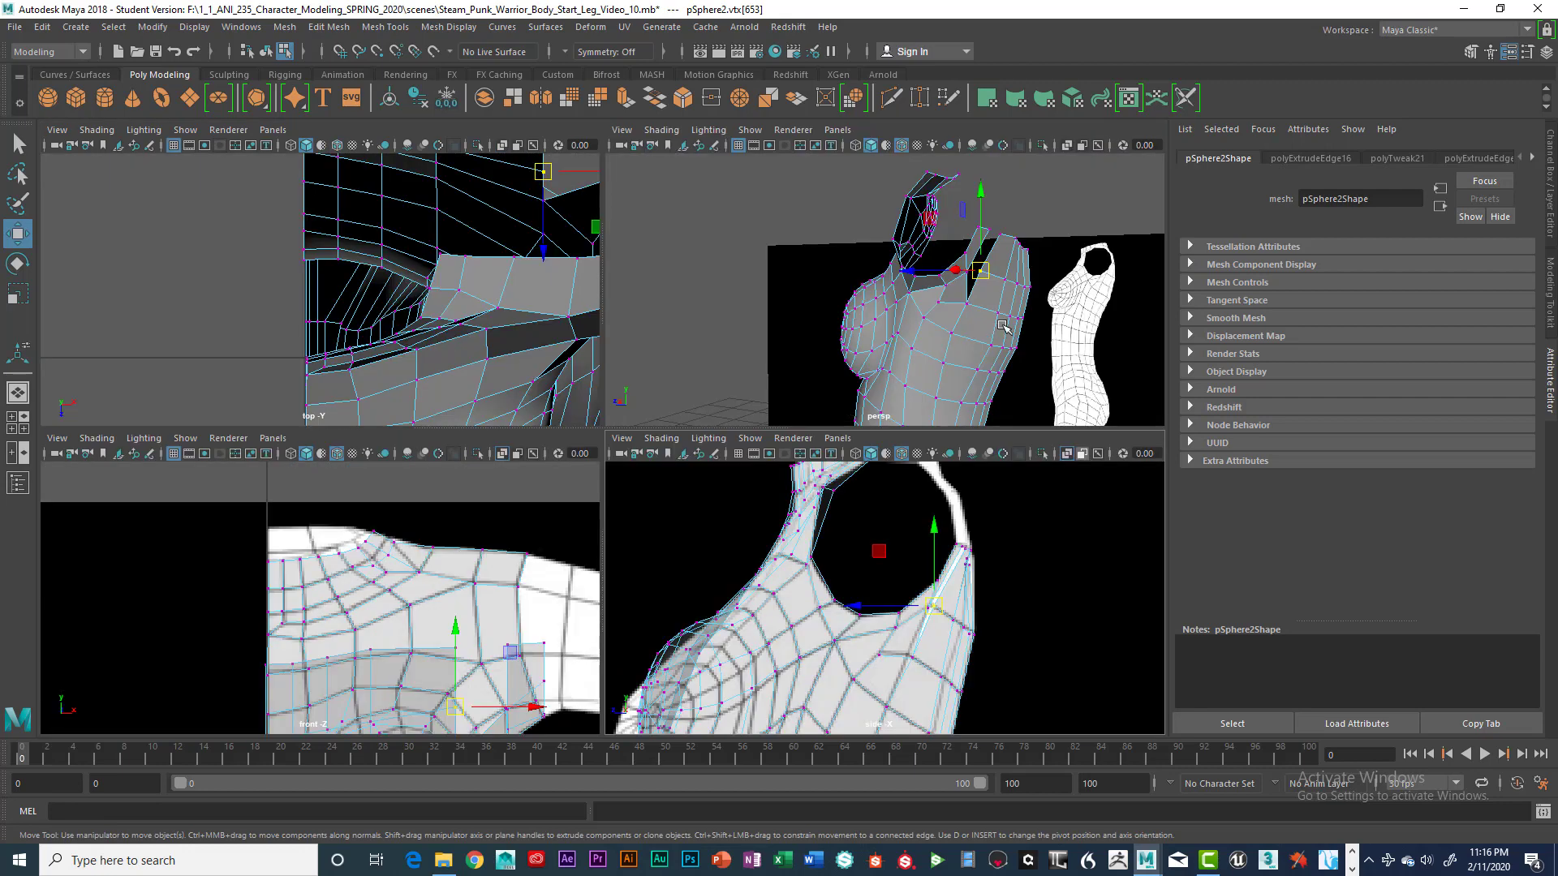
key("space")
mouse_move(841, 463)
left_mouse_down("alt")
mouse_move(775, 468)
mouse_move(828, 474)
left_mouse_up("alt")
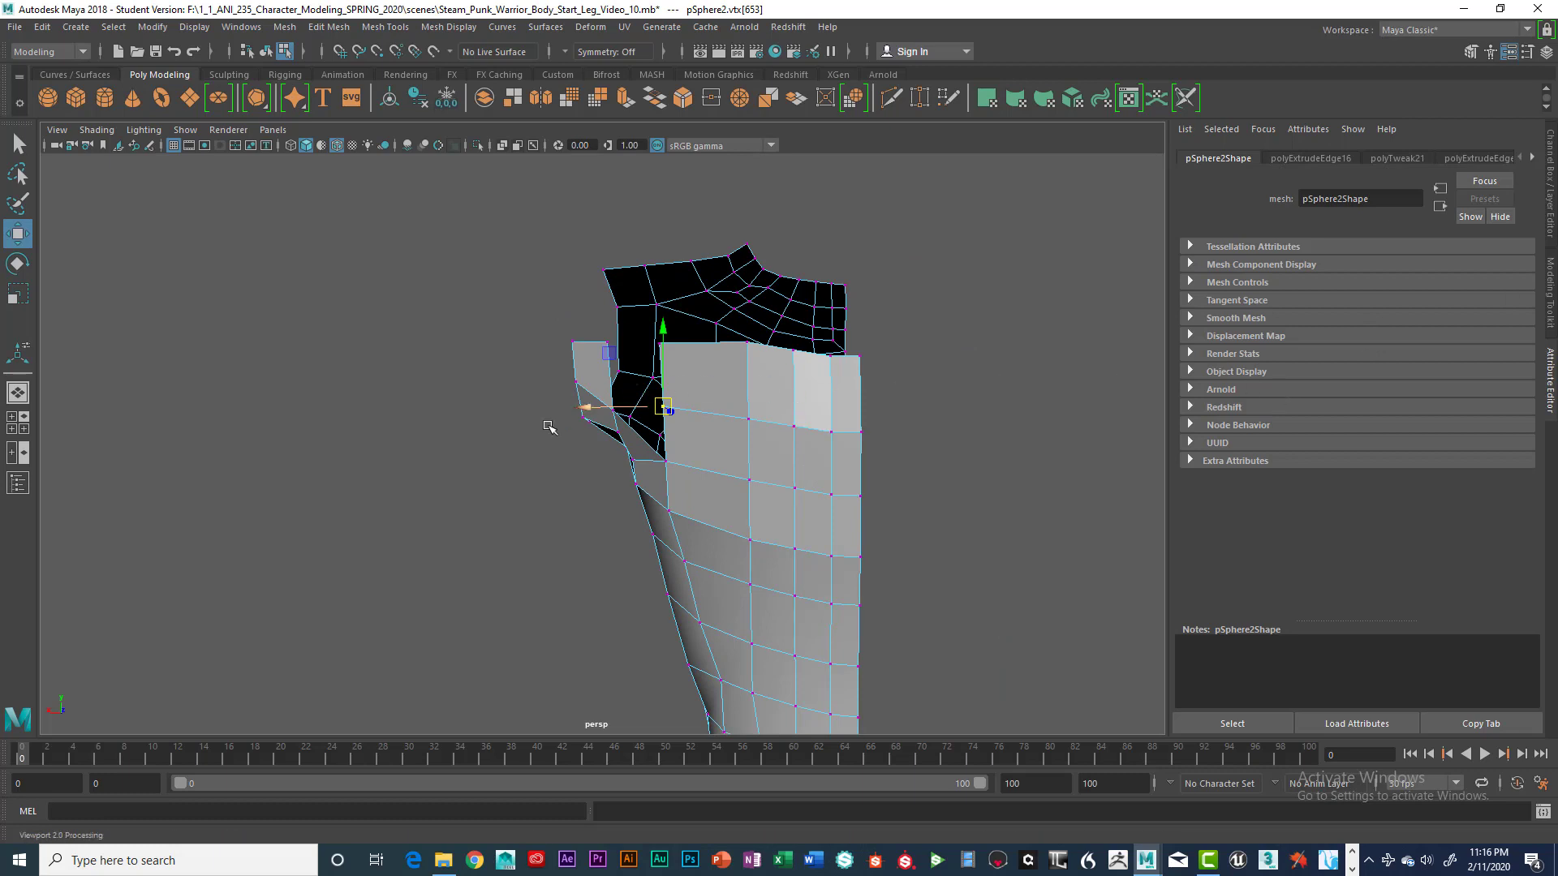
left_click_drag(612, 458, 891, 485, "alt")
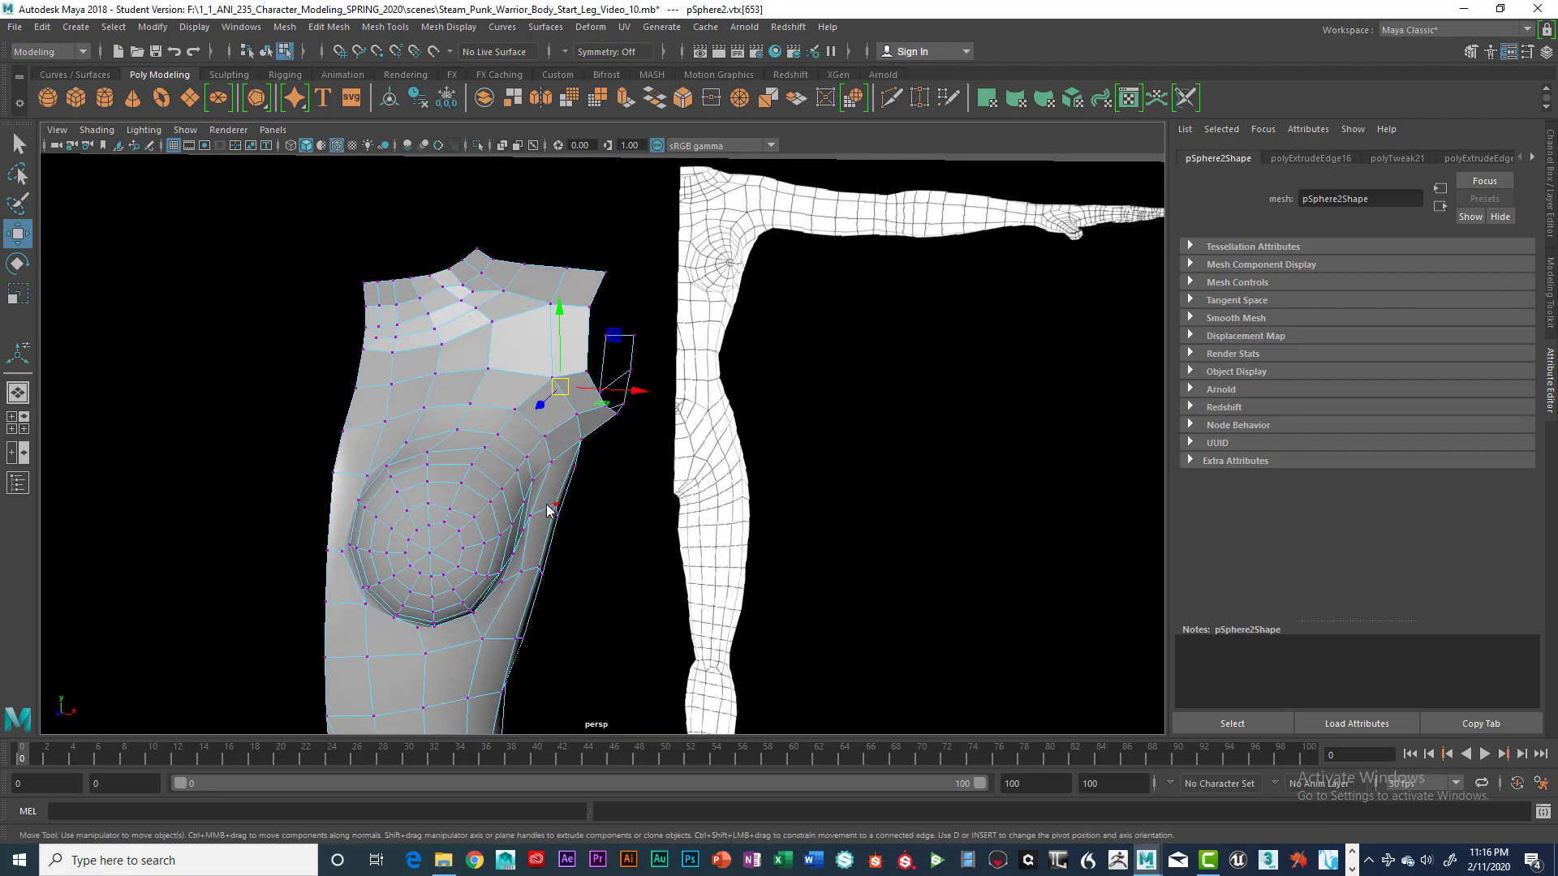
In front view, move the armhole strip's two top vertices and the outer vertex below them inward along X to follow the reference's shoulder opening
key("space")
key("space")
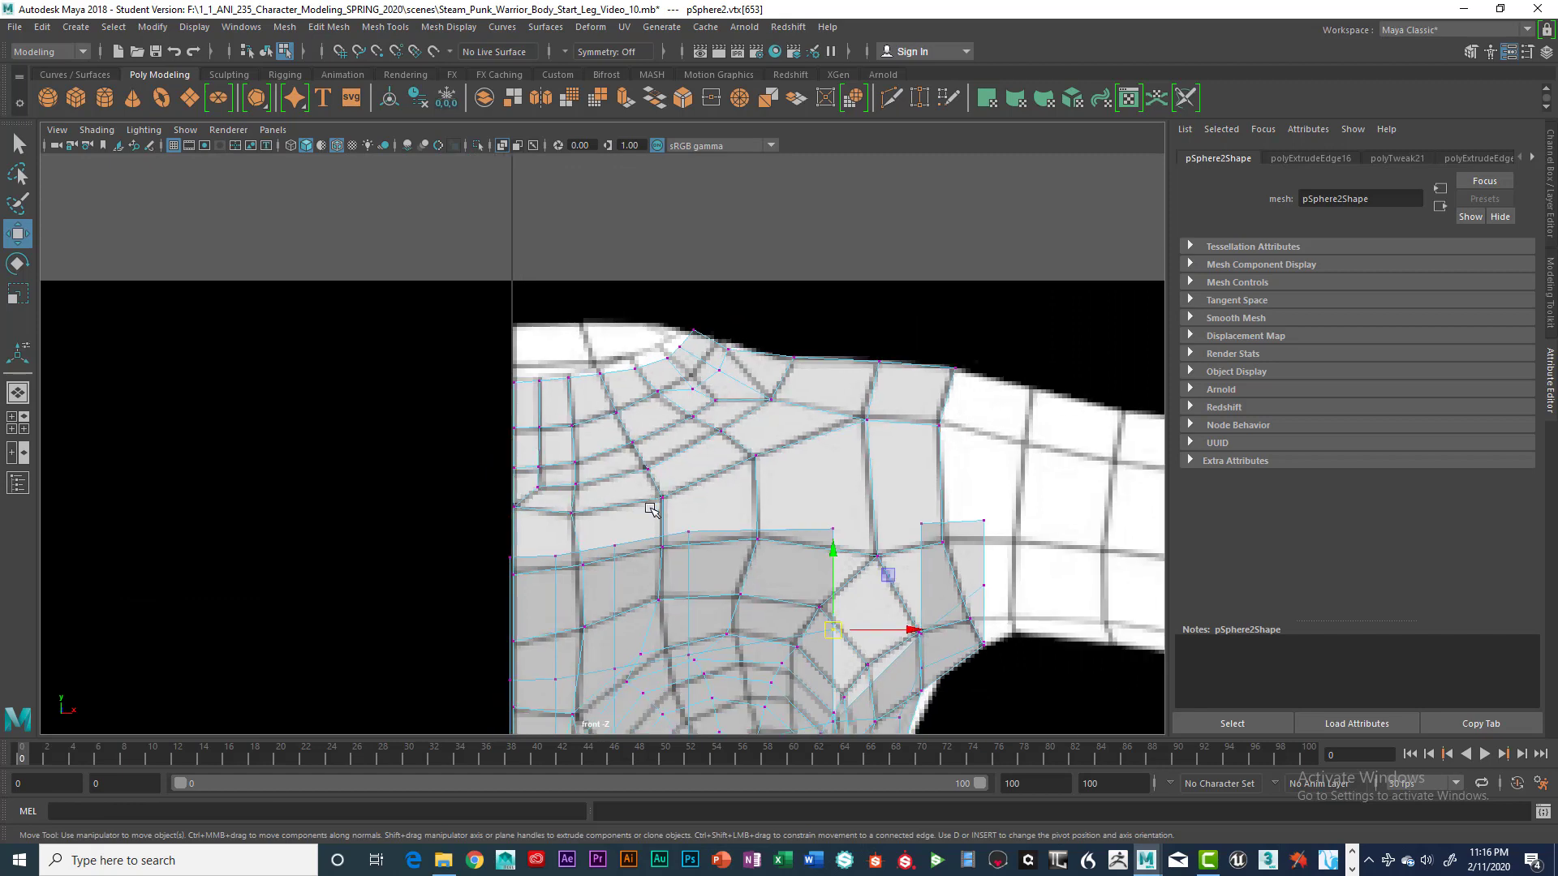
scroll(700, 504, "down", 1)
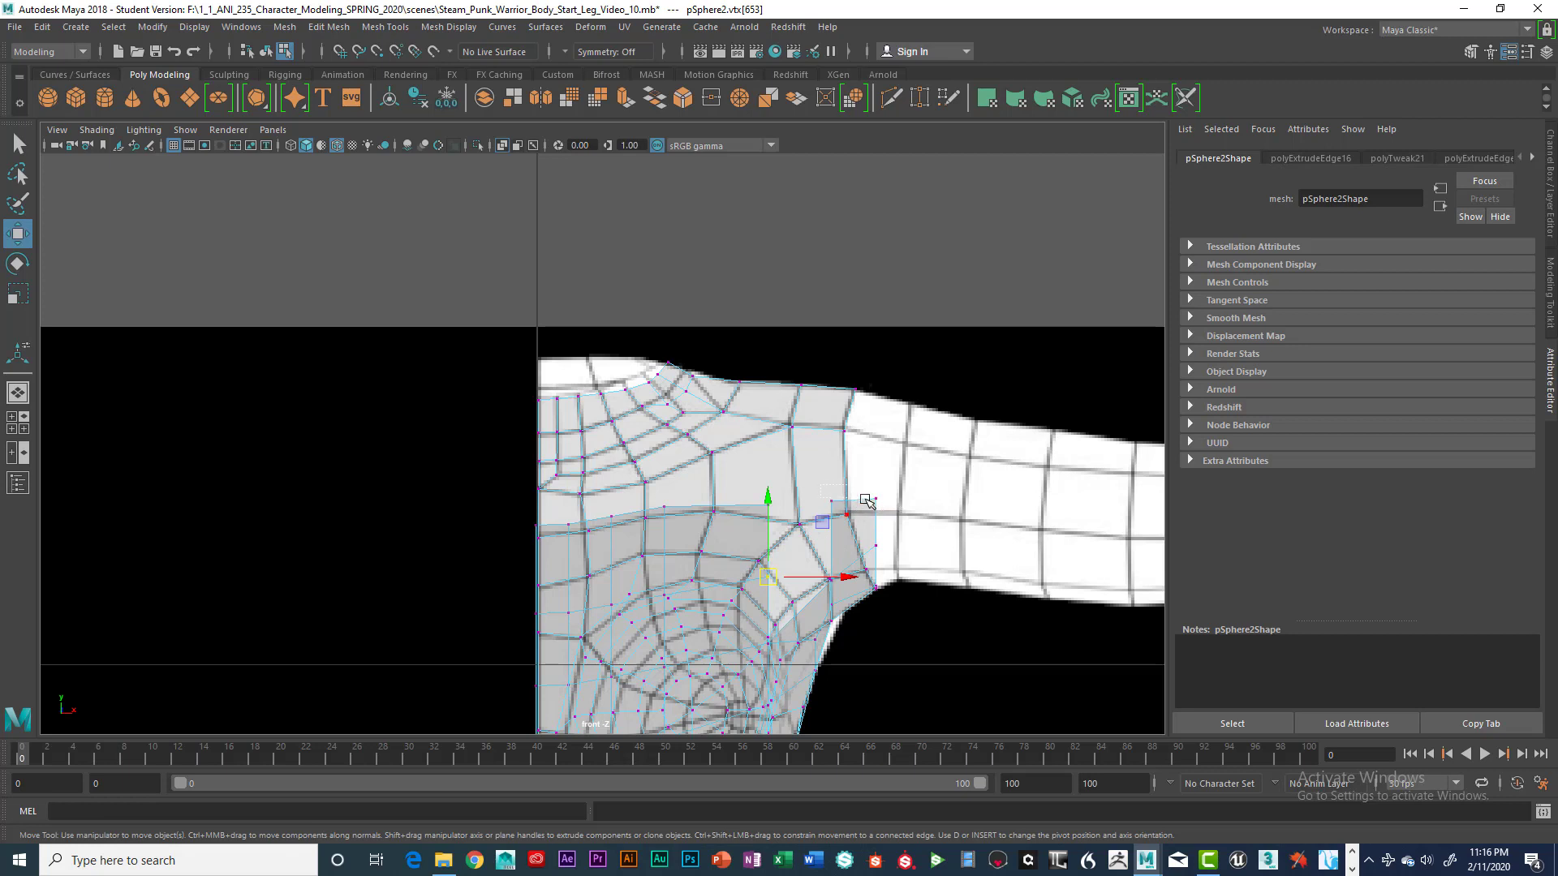
left_click_drag(866, 499, 820, 500)
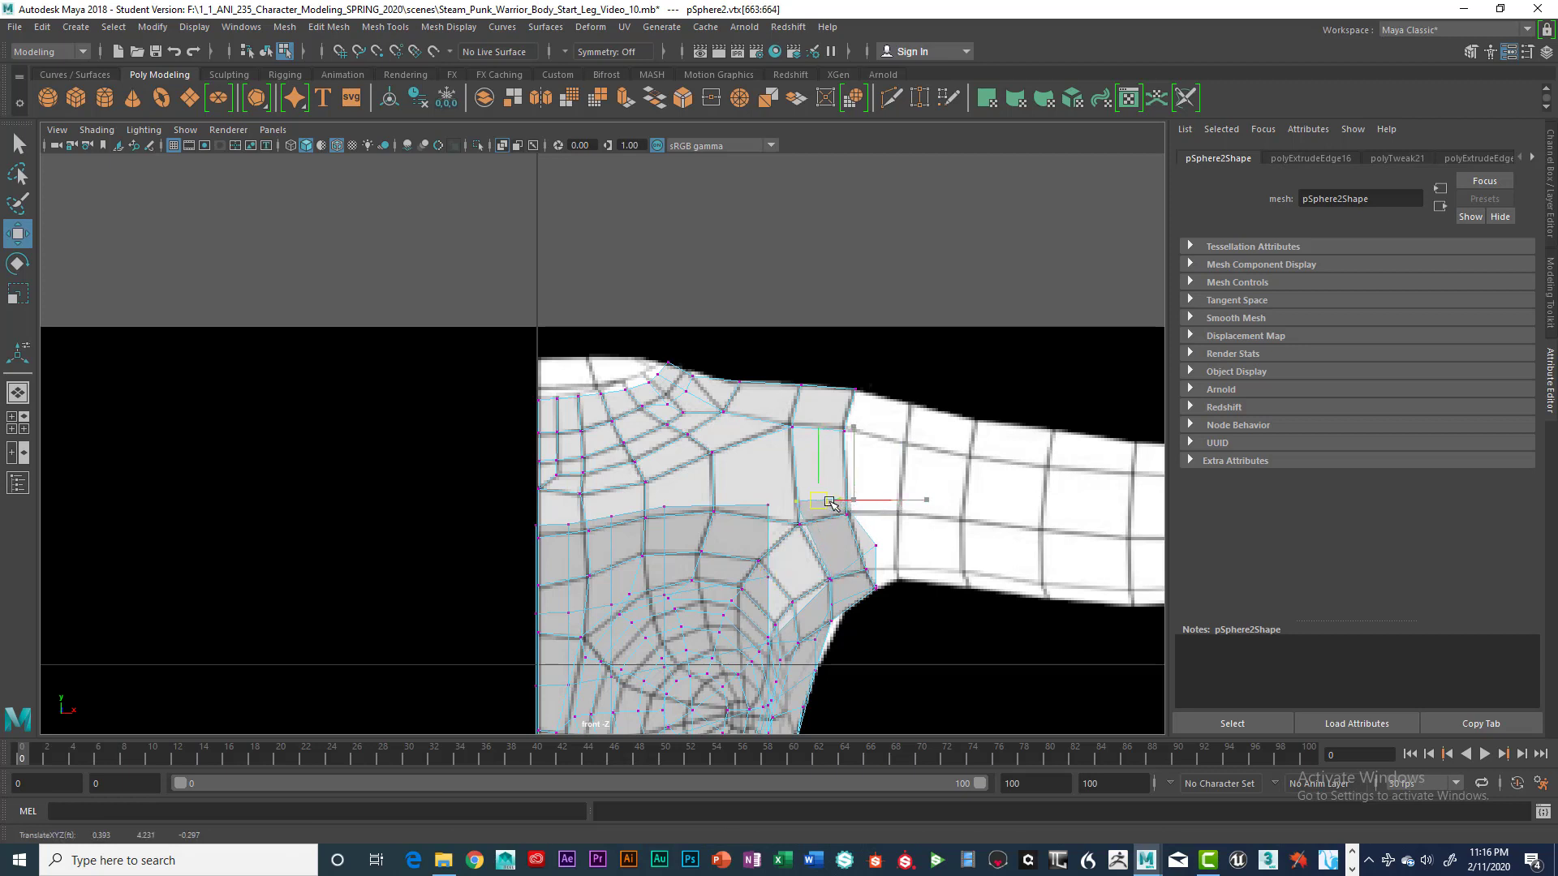
left_click(892, 555)
left_click_drag(883, 547, 866, 552)
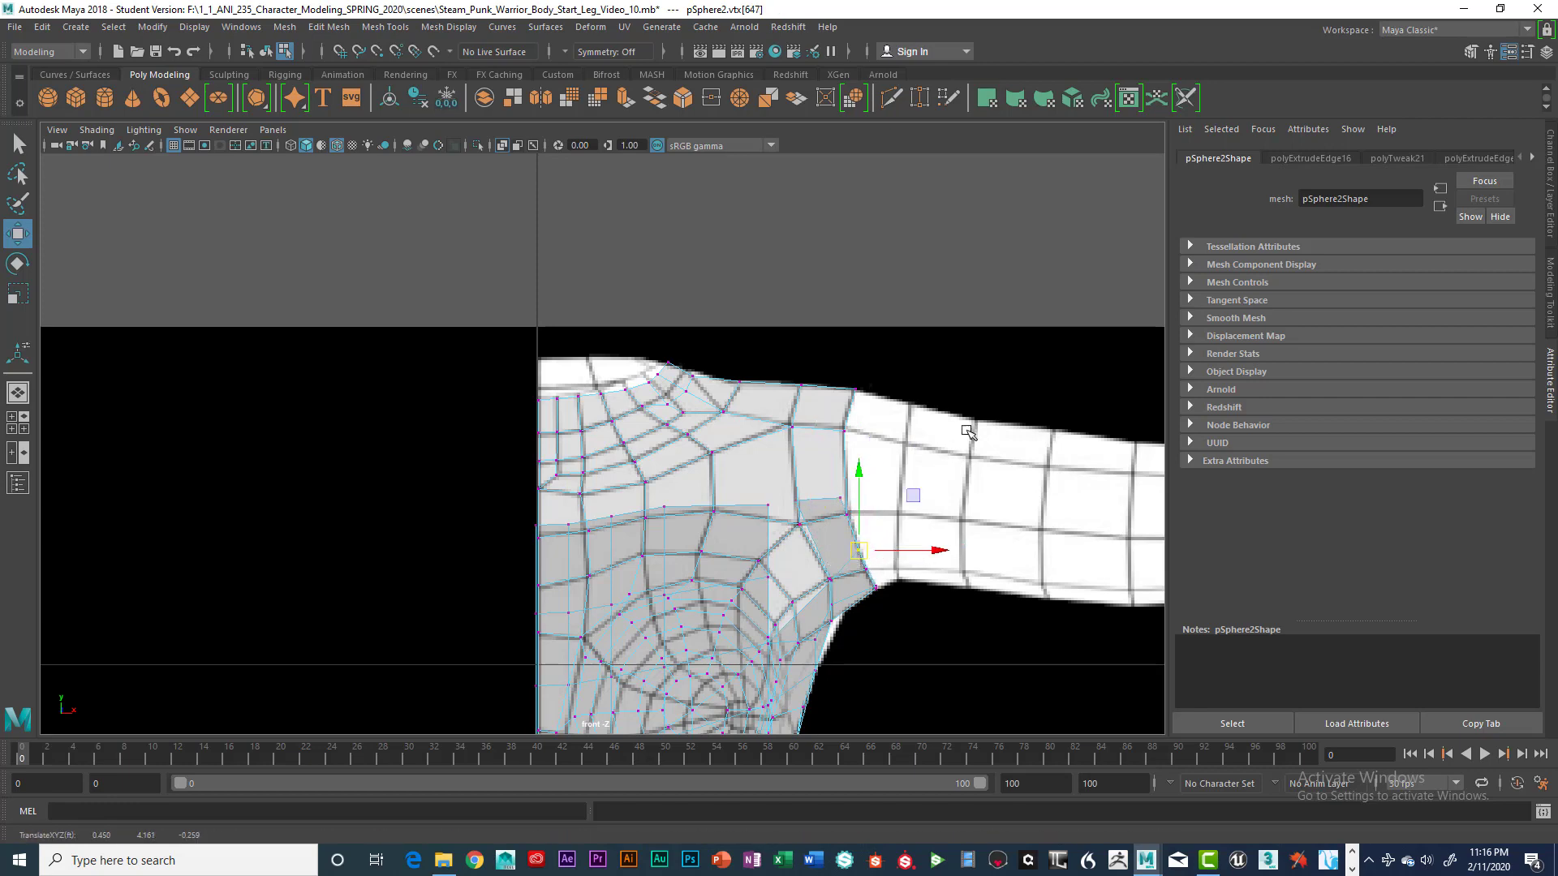
Move the armhole strip's middle inner vertex along X until it nearly meets the back panel's side edge
key("space")
key("space")
left_click_drag(893, 444, 677, 460, "alt")
scroll(677, 460, "up", 4)
middle_click_drag(676, 460, 674, 493, "alt")
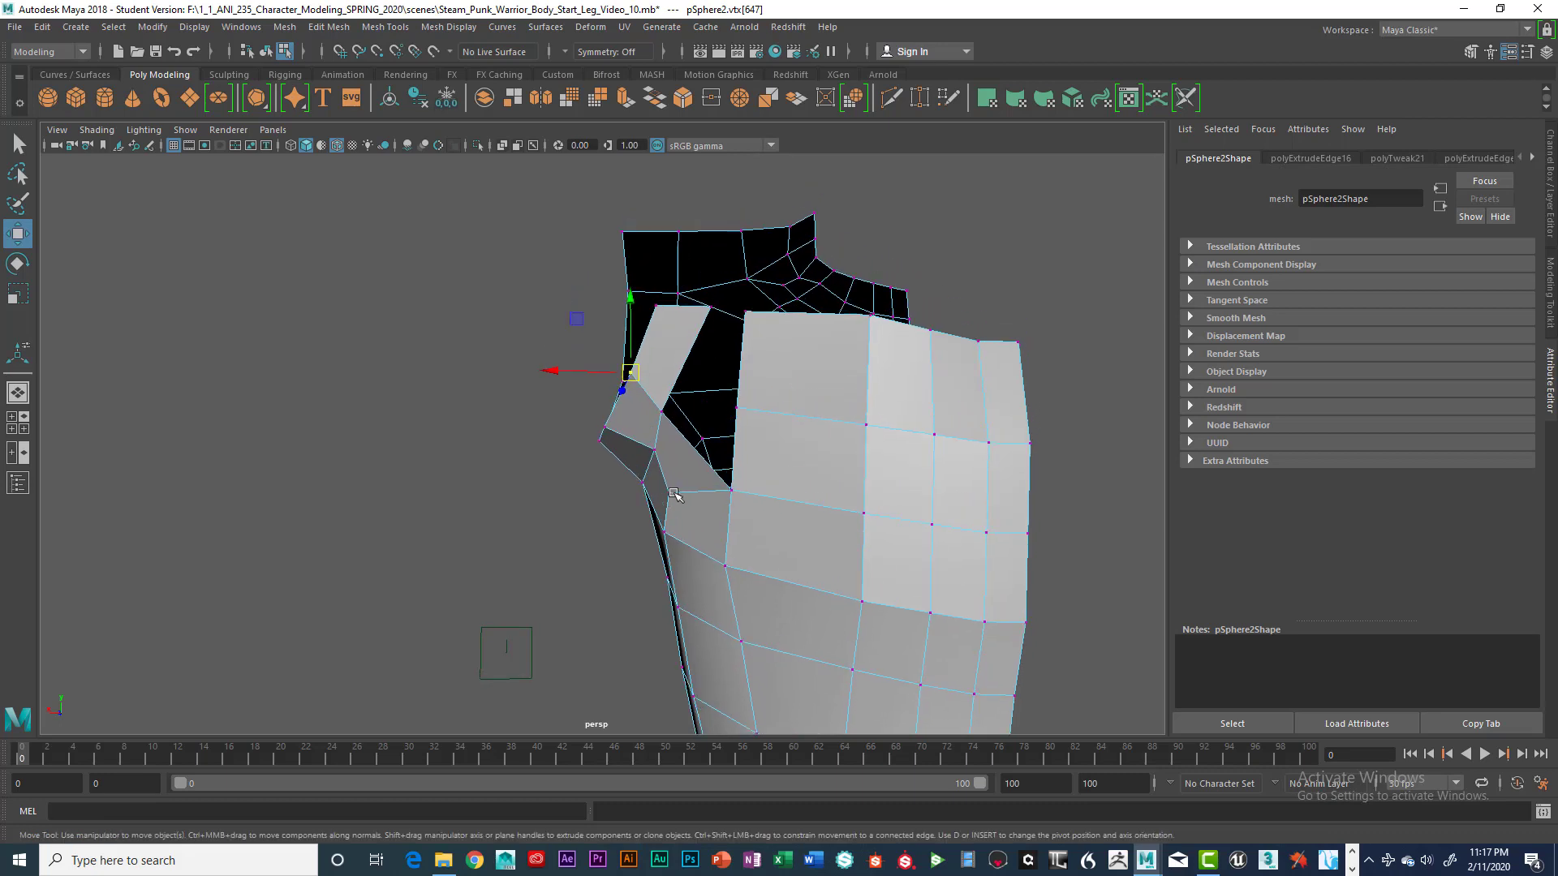
left_click_drag(673, 477, 724, 436, "alt")
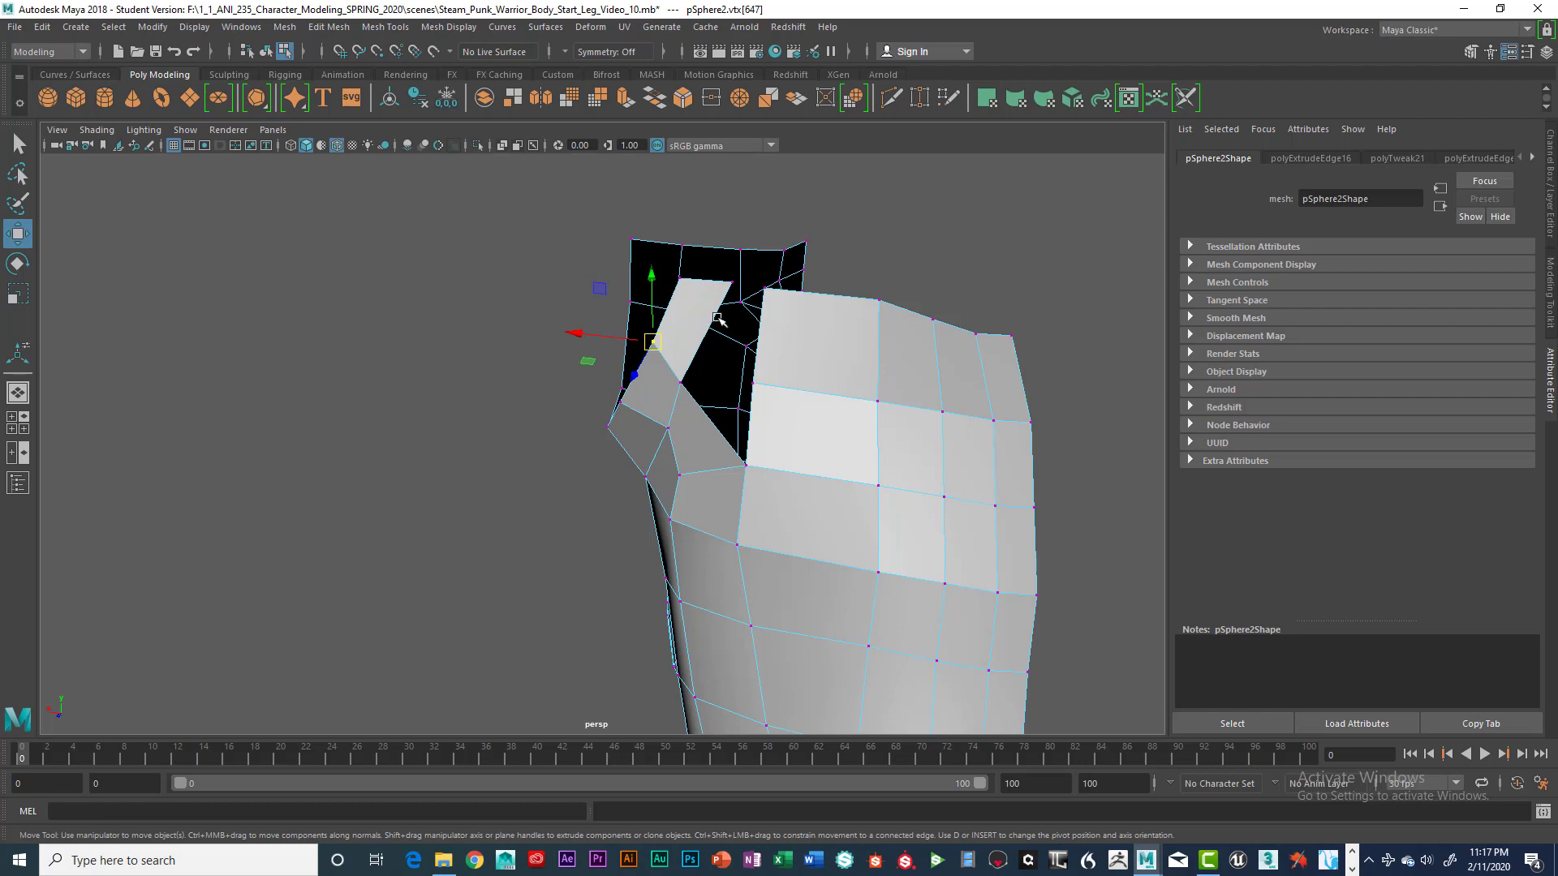
left_click_drag(717, 318, 663, 417, "alt")
left_click(666, 410)
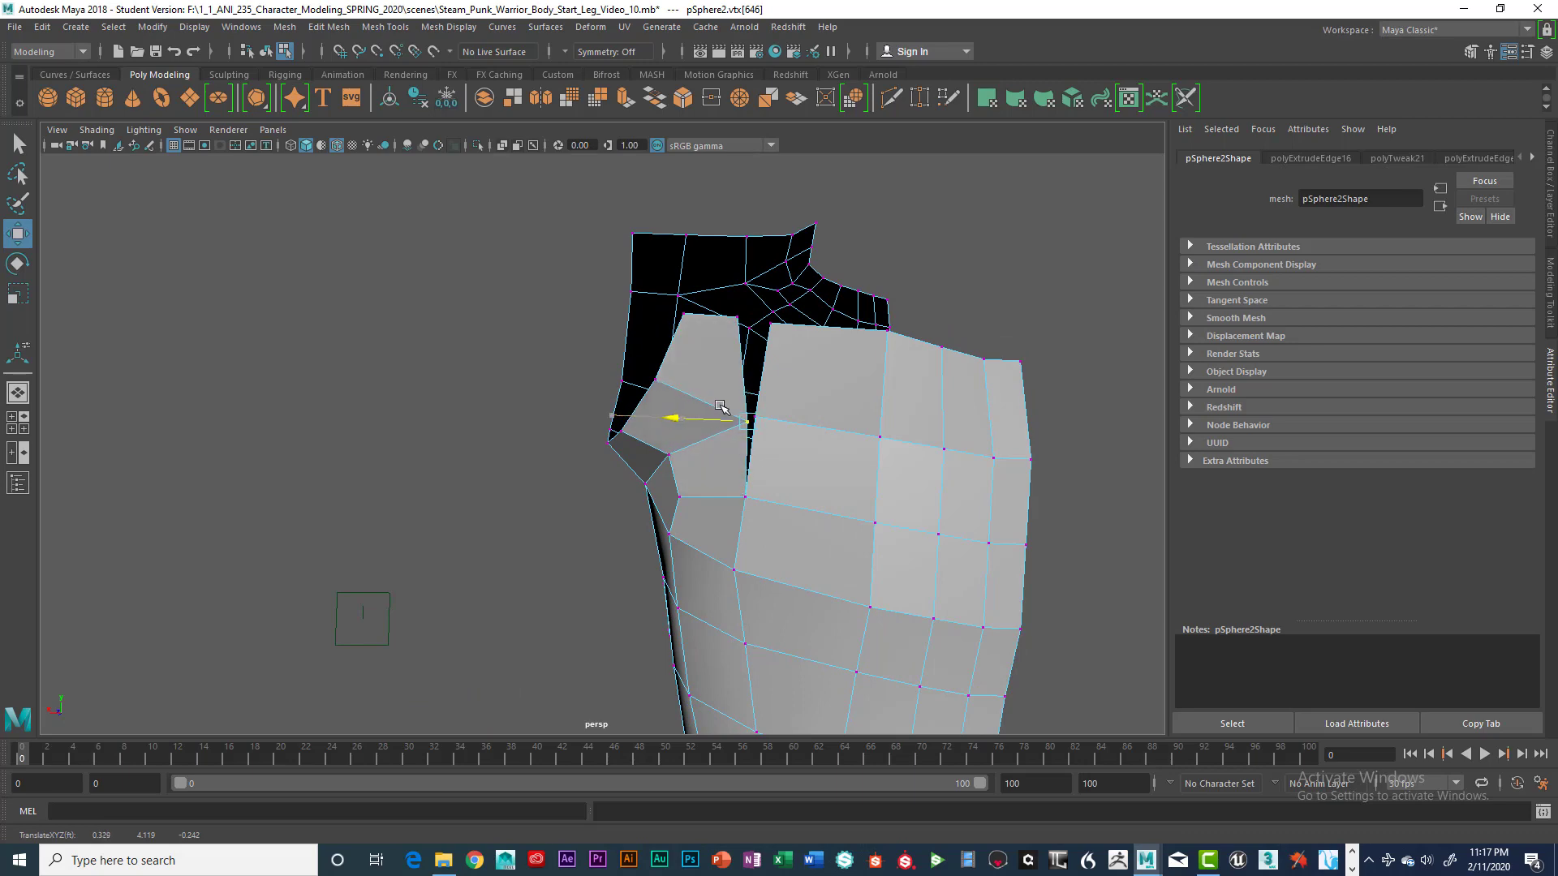
Shift the two vertices beneath the armhole strip inward along X to even out the surrounding faces
left_click_drag(721, 408, 759, 433, "alt")
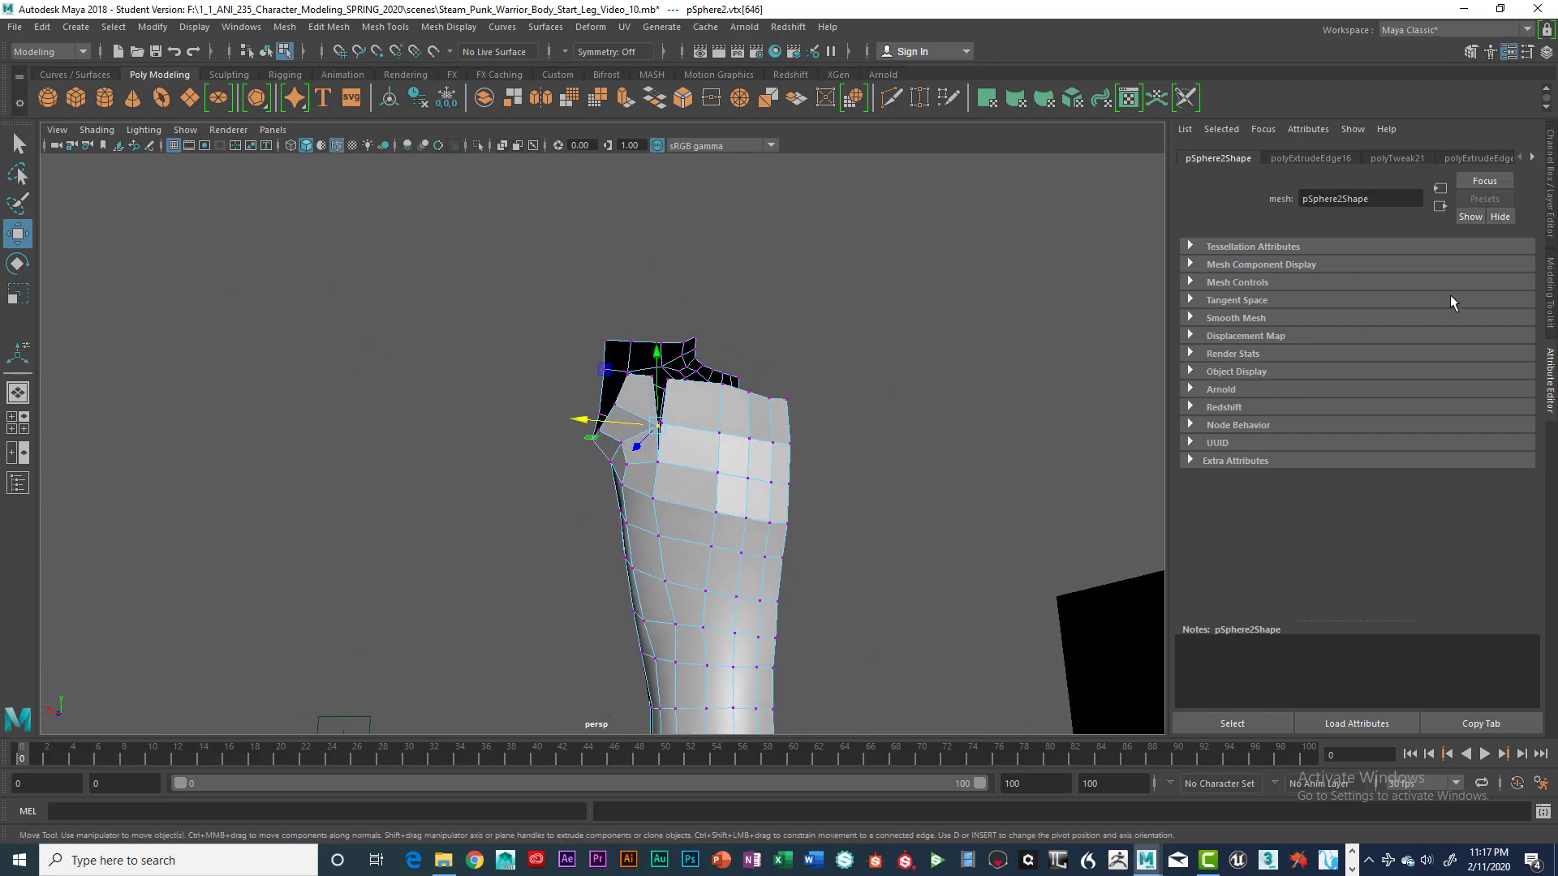
mouse_move(831, 368)
left_mouse_down("alt")
mouse_move(771, 442)
mouse_move(747, 403)
mouse_move(763, 426)
mouse_move(834, 382)
mouse_move(824, 362)
mouse_move(807, 390)
mouse_move(834, 393)
left_mouse_up("alt")
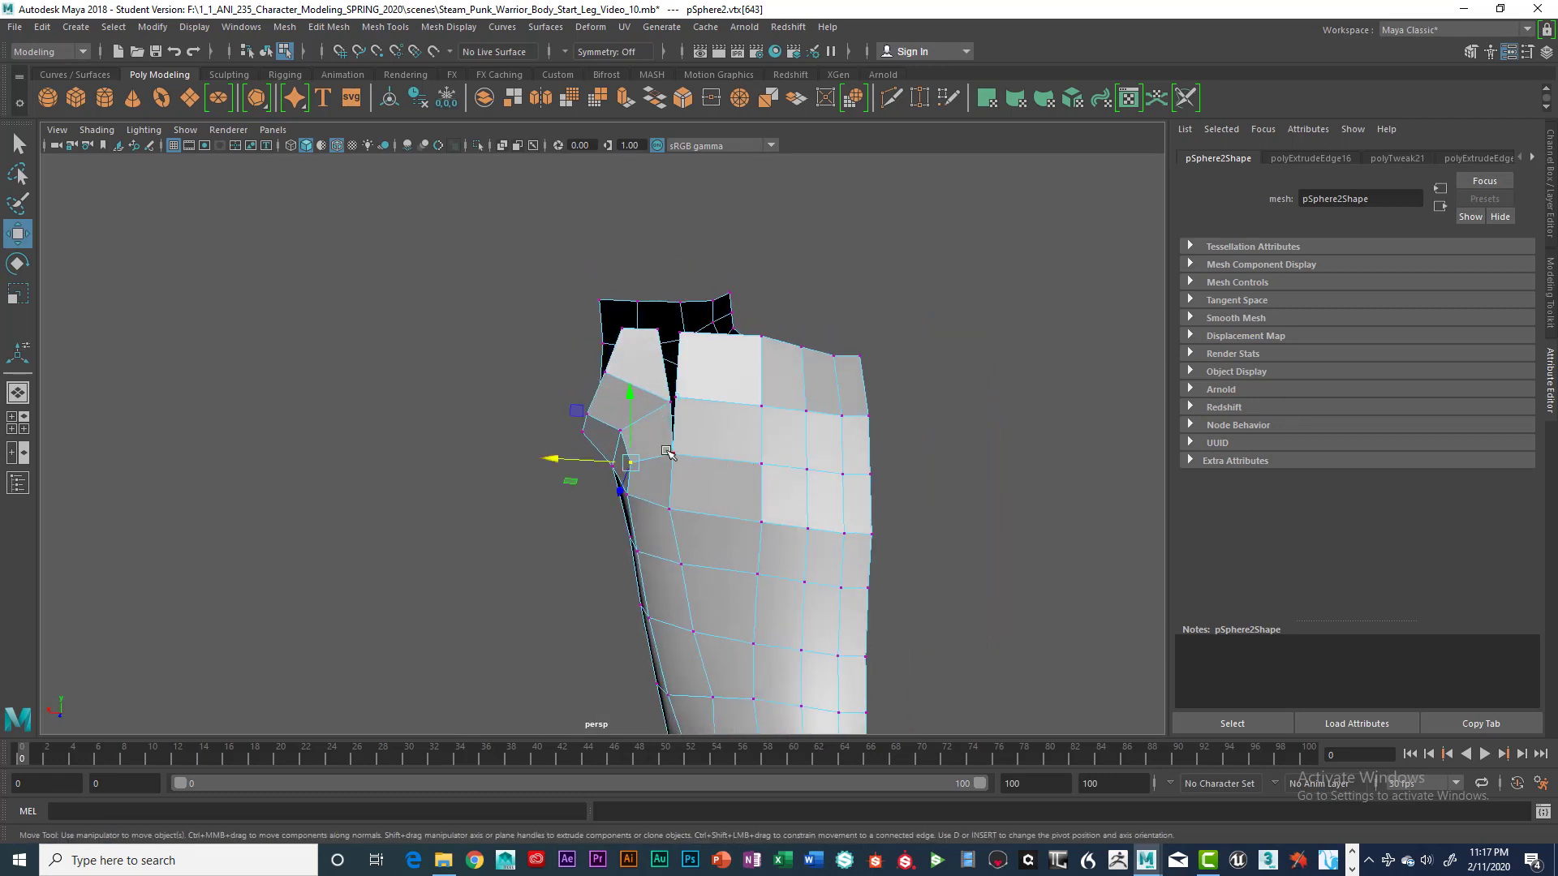
left_click_drag(602, 460, 601, 429)
left_click(622, 430)
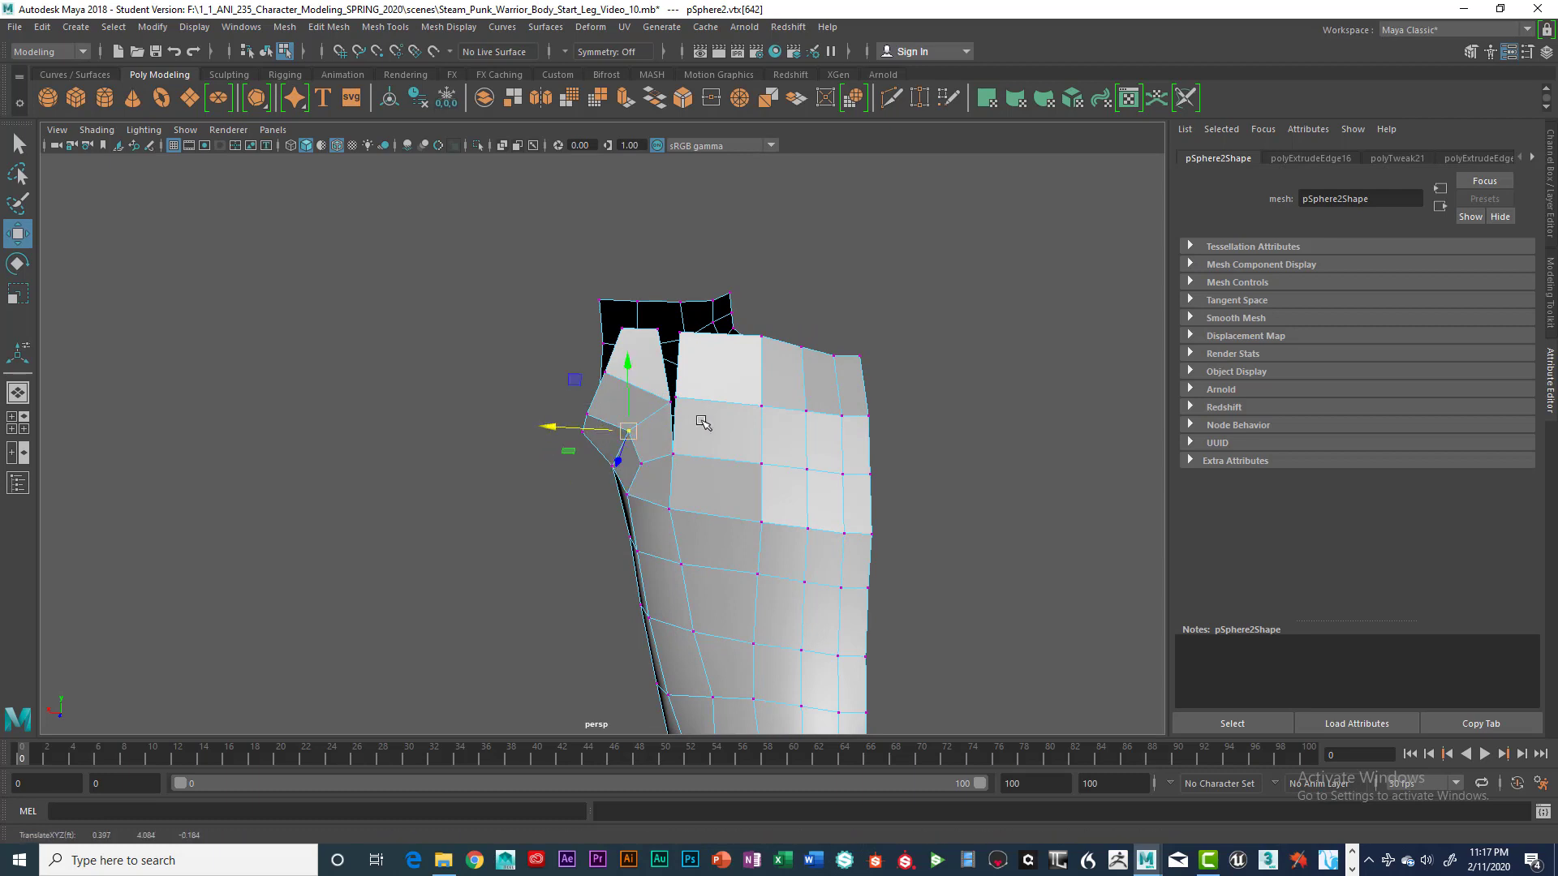
Reposition single vertices in the back panel's upper rows to even out the surface beneath the armhole
left_click_drag(702, 422, 675, 404, "alt")
scroll(678, 438, "up", 4)
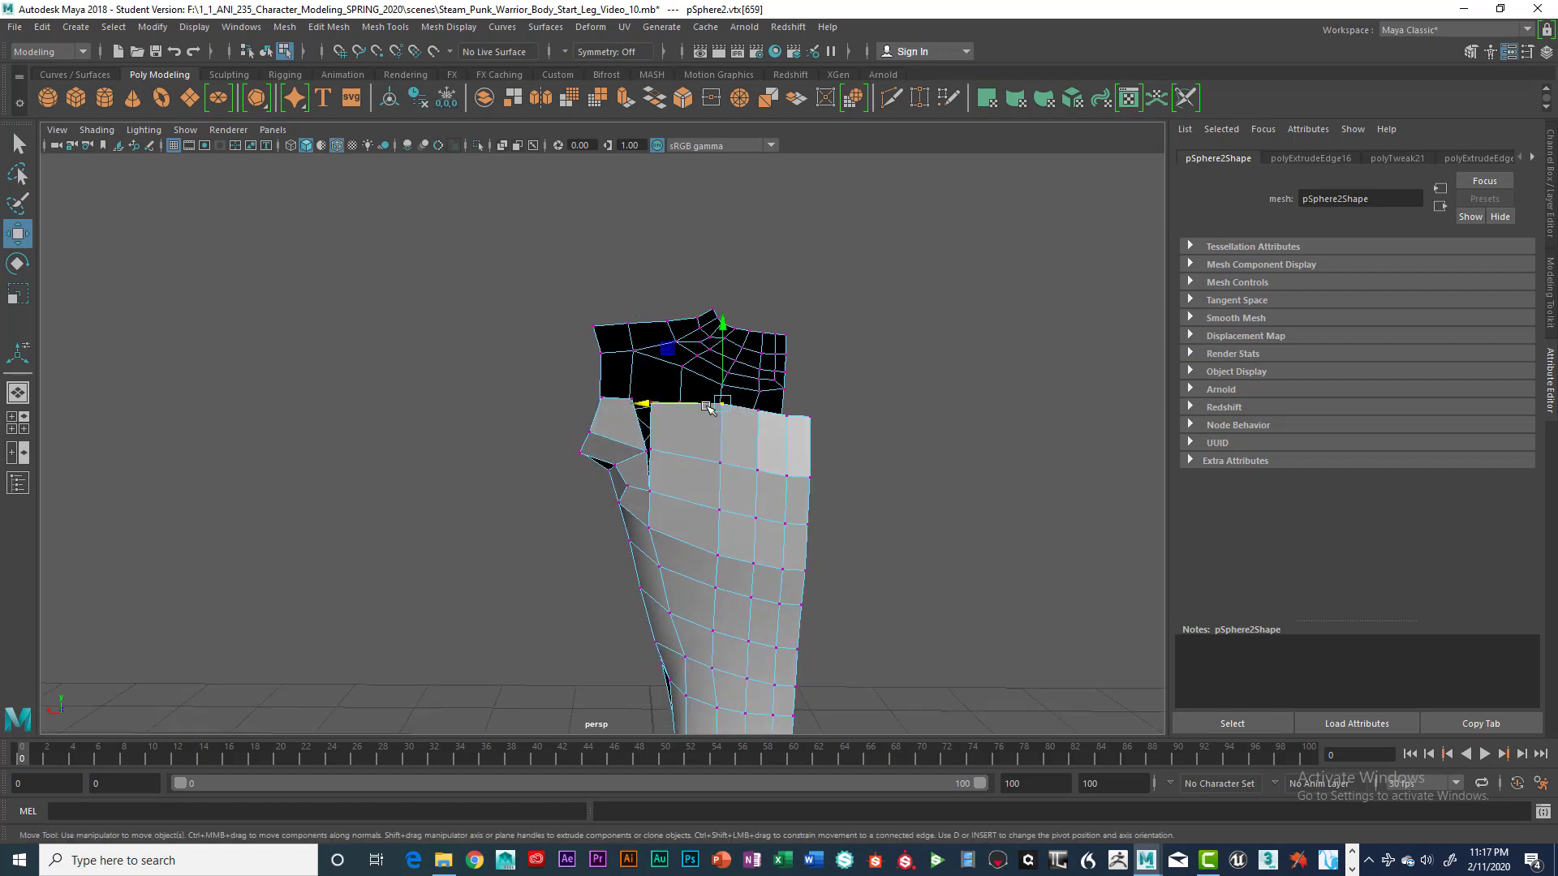
mouse_move(756, 463)
left_mouse_down("alt")
mouse_move(765, 421)
mouse_move(728, 452)
mouse_move(681, 439)
mouse_move(724, 502)
mouse_move(712, 488)
mouse_move(848, 489)
mouse_move(897, 556)
mouse_move(730, 487)
mouse_move(835, 465)
mouse_move(779, 435)
mouse_move(636, 425)
mouse_move(713, 487)
mouse_move(686, 534)
mouse_move(715, 542)
mouse_move(722, 523)
mouse_move(750, 547)
mouse_move(696, 541)
mouse_move(708, 517)
mouse_move(663, 490)
mouse_move(714, 503)
mouse_move(741, 486)
left_mouse_up("alt")
left_click(892, 489)
left_click(721, 528)
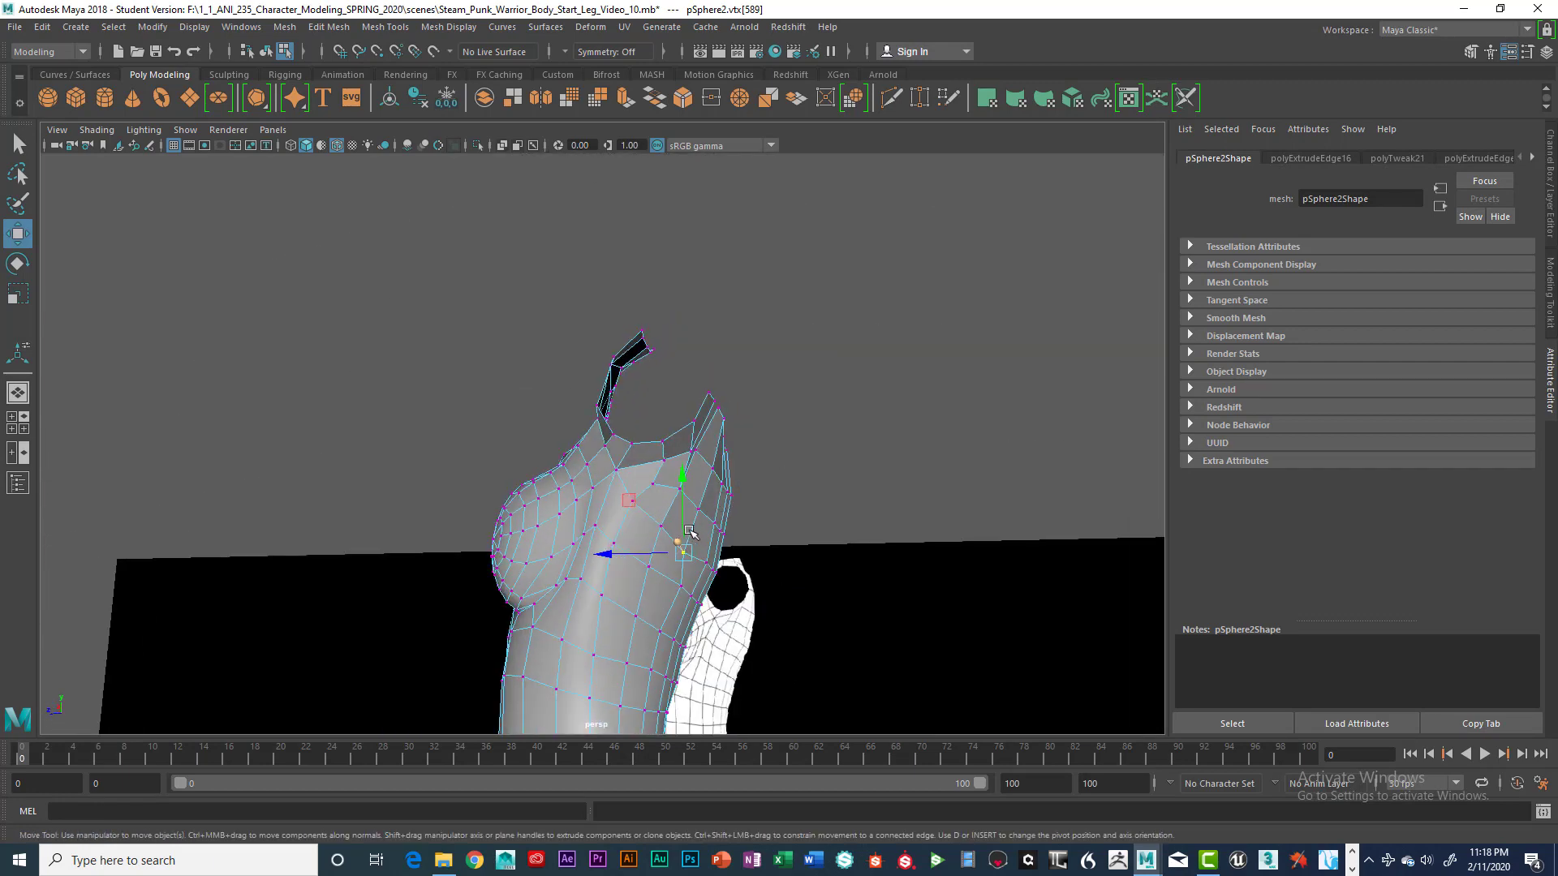
left_click_drag(689, 529, 671, 566, "alt")
left_click_drag(641, 509, 751, 503, "alt")
right_click_drag(751, 503, 820, 515, "alt")
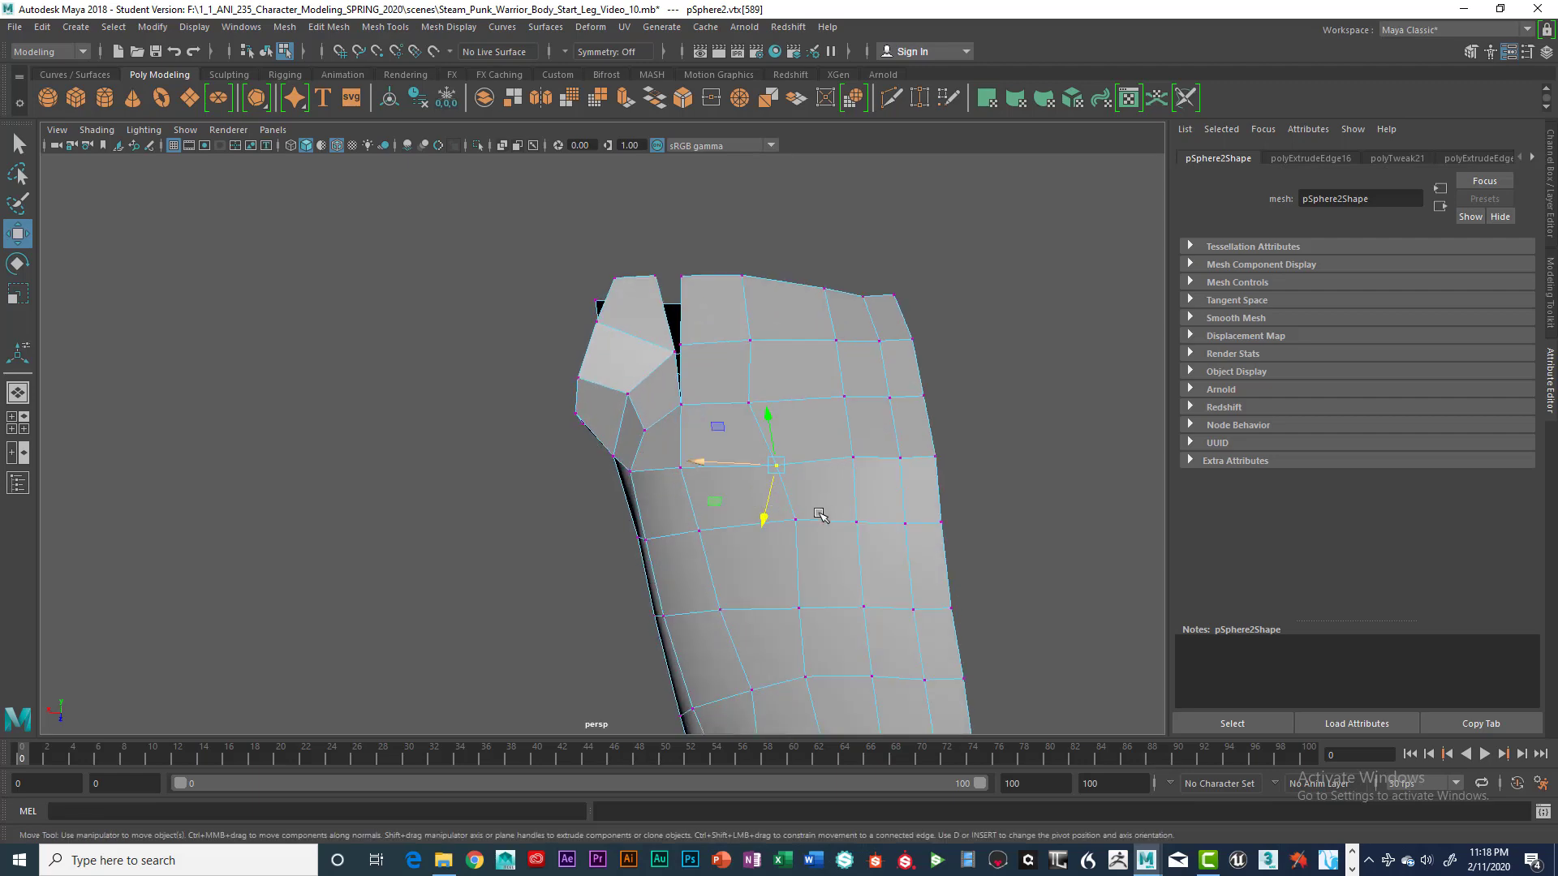
left_click_drag(753, 516, 696, 482)
left_click_drag(733, 490, 750, 477, "alt")
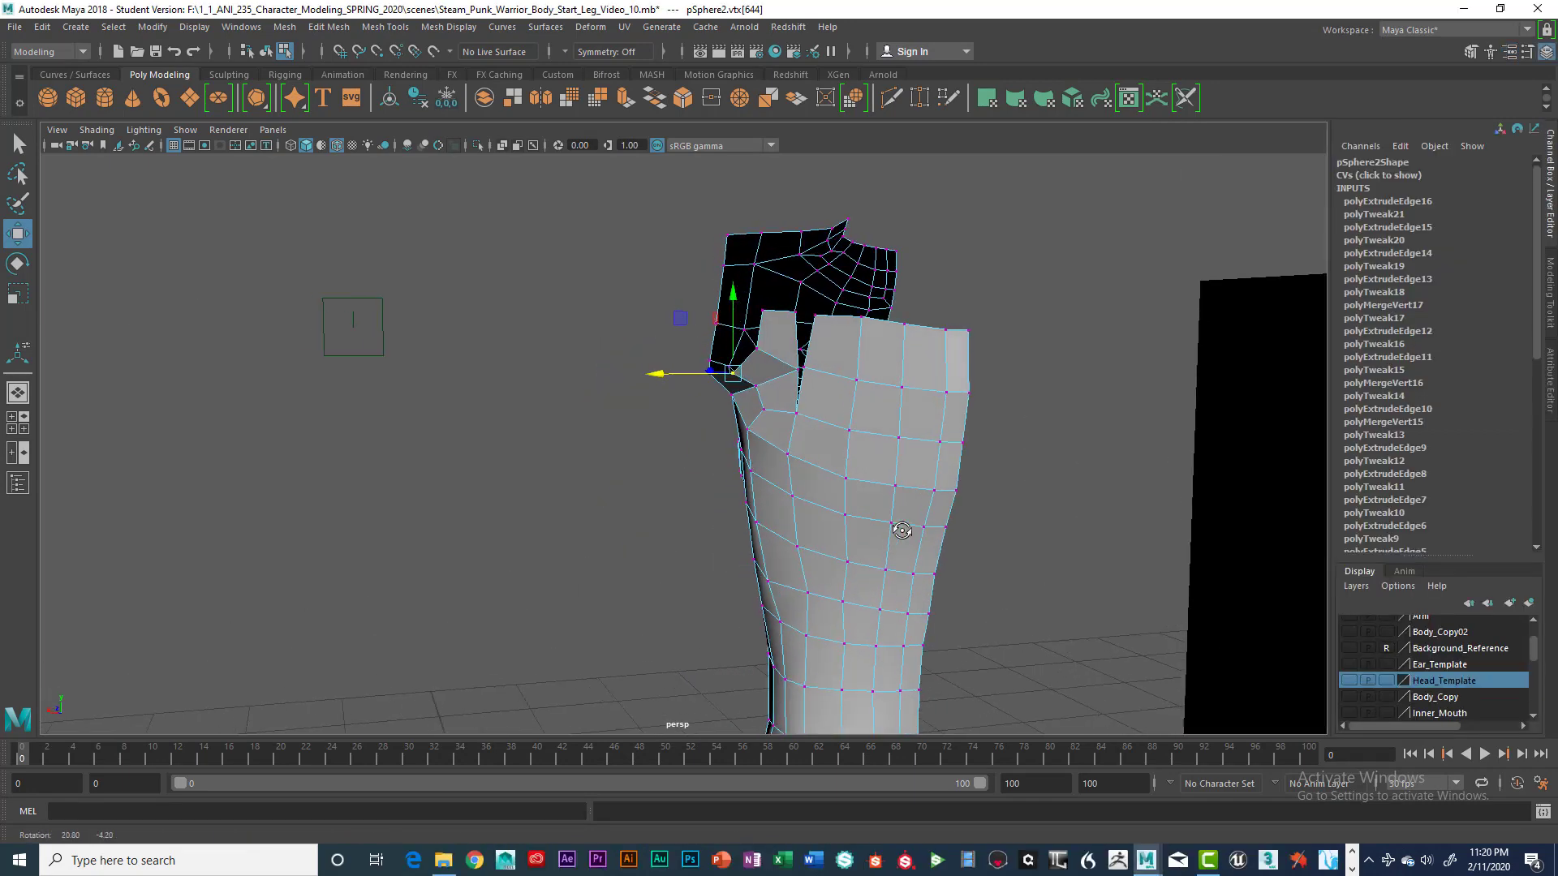
Merge the armhole strip's middle inner vertex with the adjacent vertex on the back panel's side edge, using Merge to Center
scroll(897, 529, "up", 4)
left_click_drag(854, 494, 969, 478, "alt")
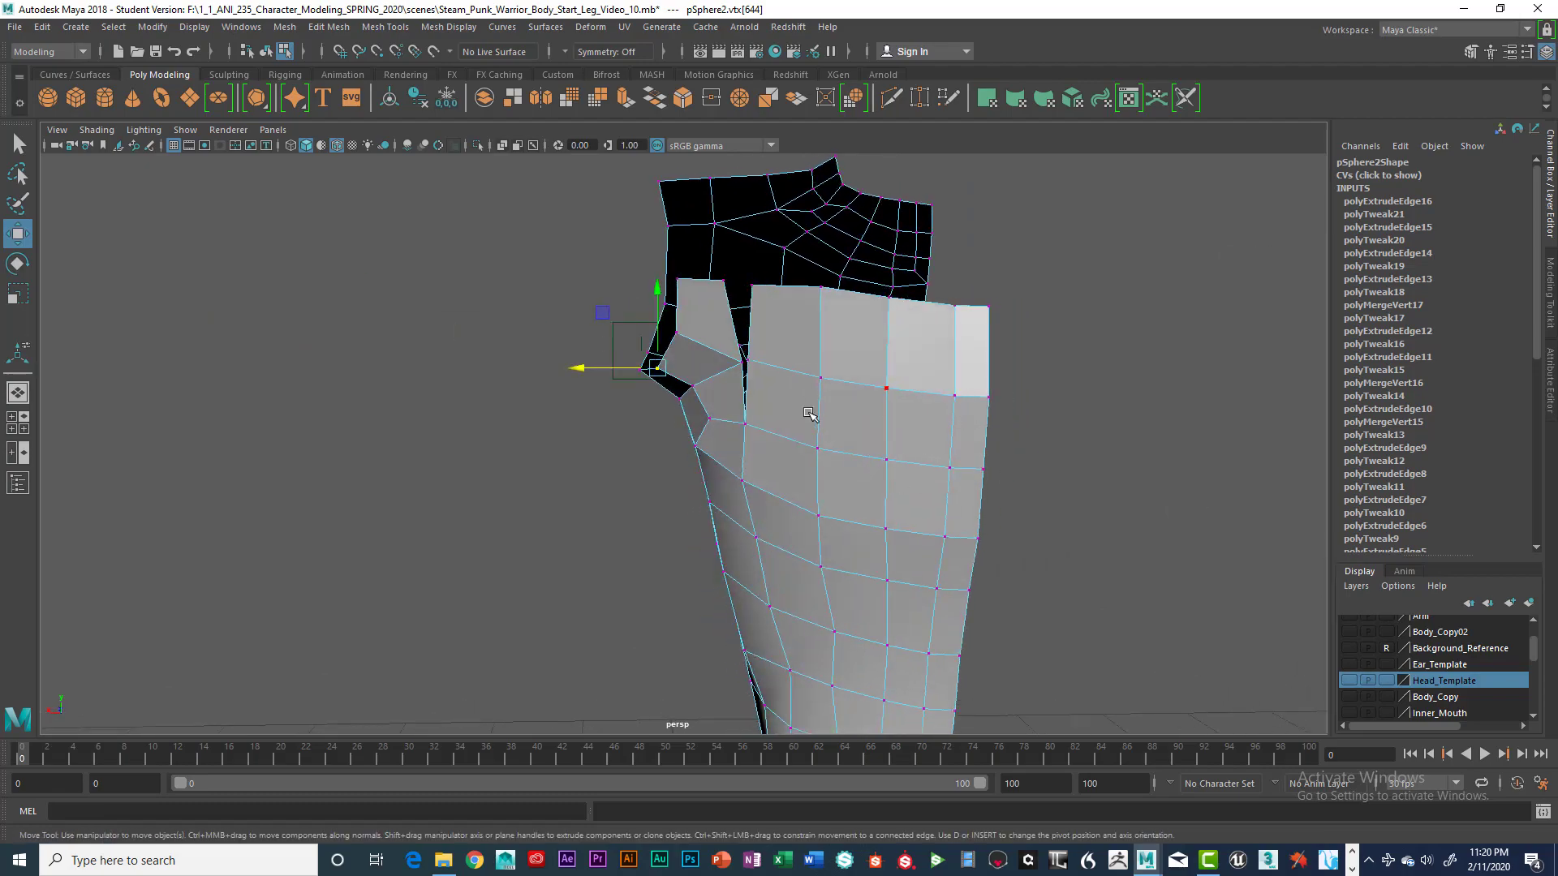
left_click_drag(770, 404, 835, 410, "alt")
scroll(757, 464, "up", 5)
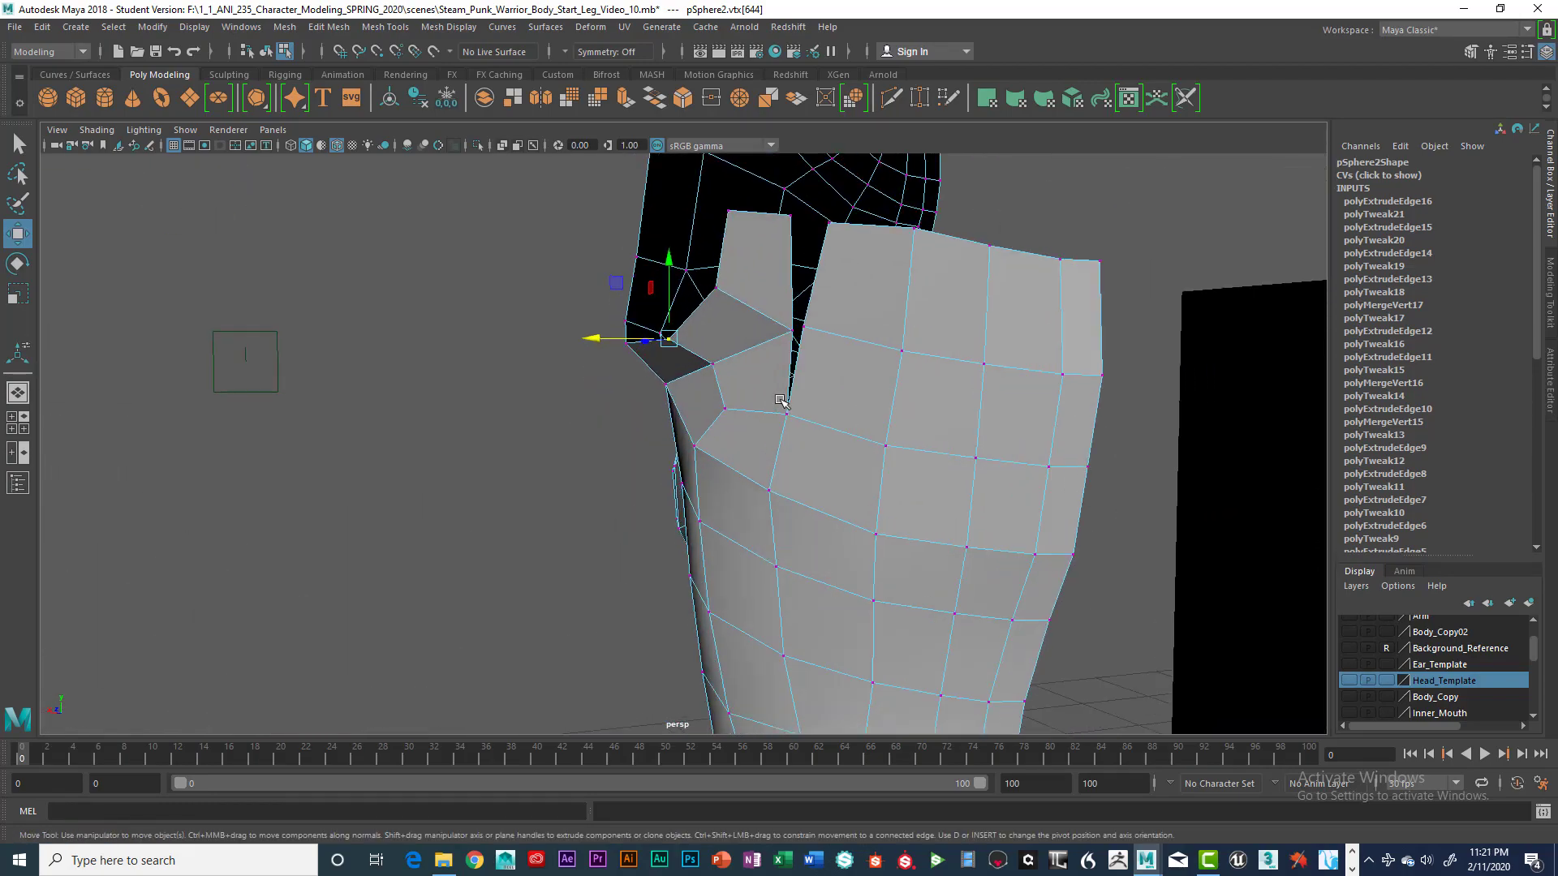
left_click_drag(758, 464, 790, 474, "alt")
left_click(748, 413)
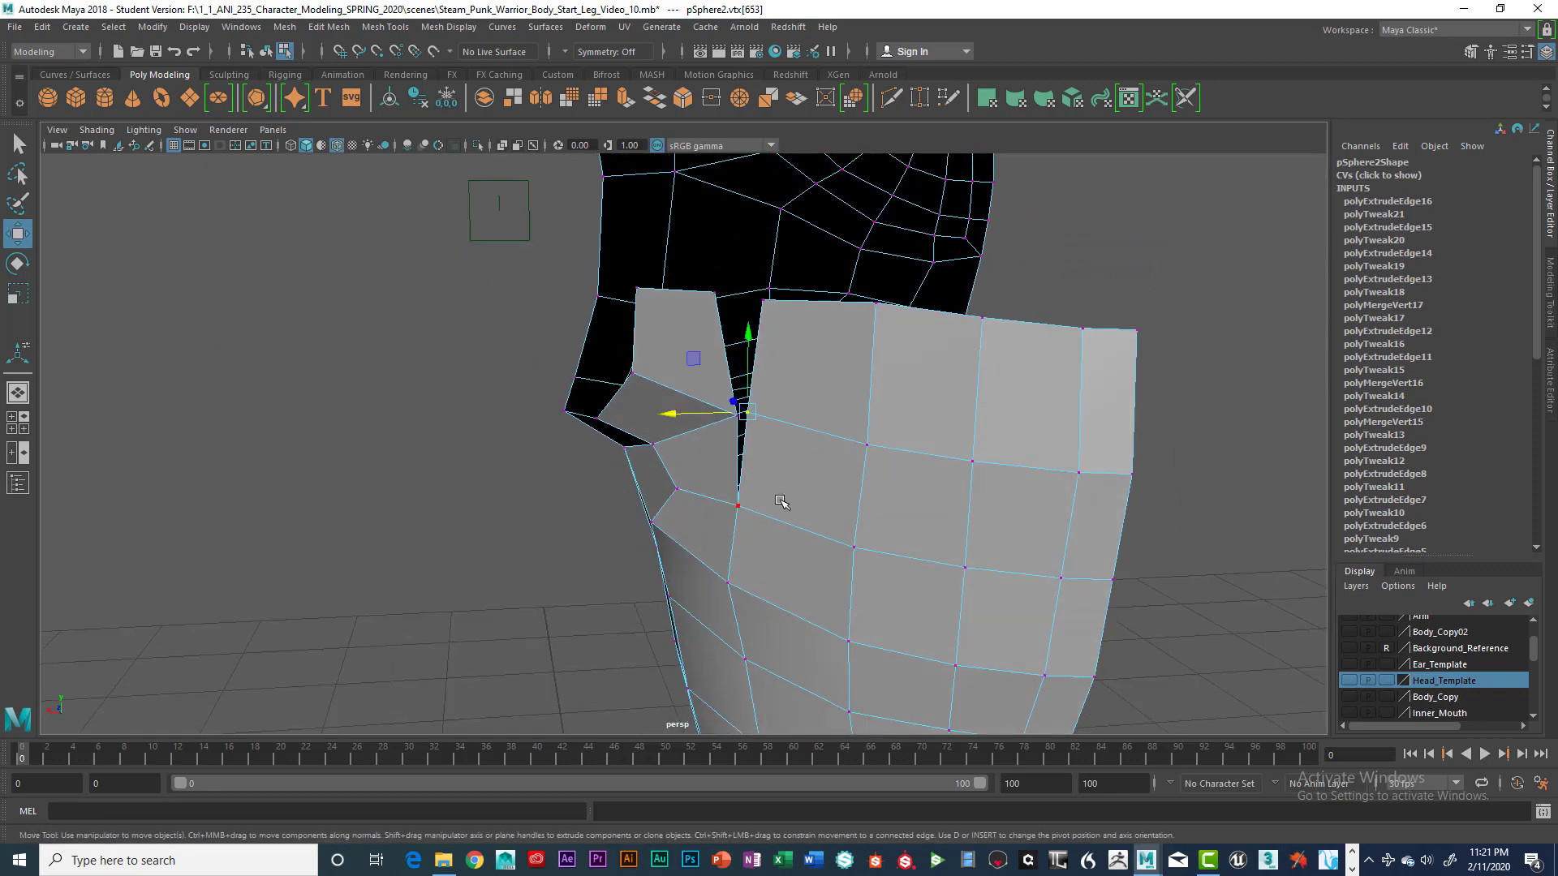
left_click_drag(781, 502, 835, 486, "alt")
left_click(775, 438)
left_click(788, 431)
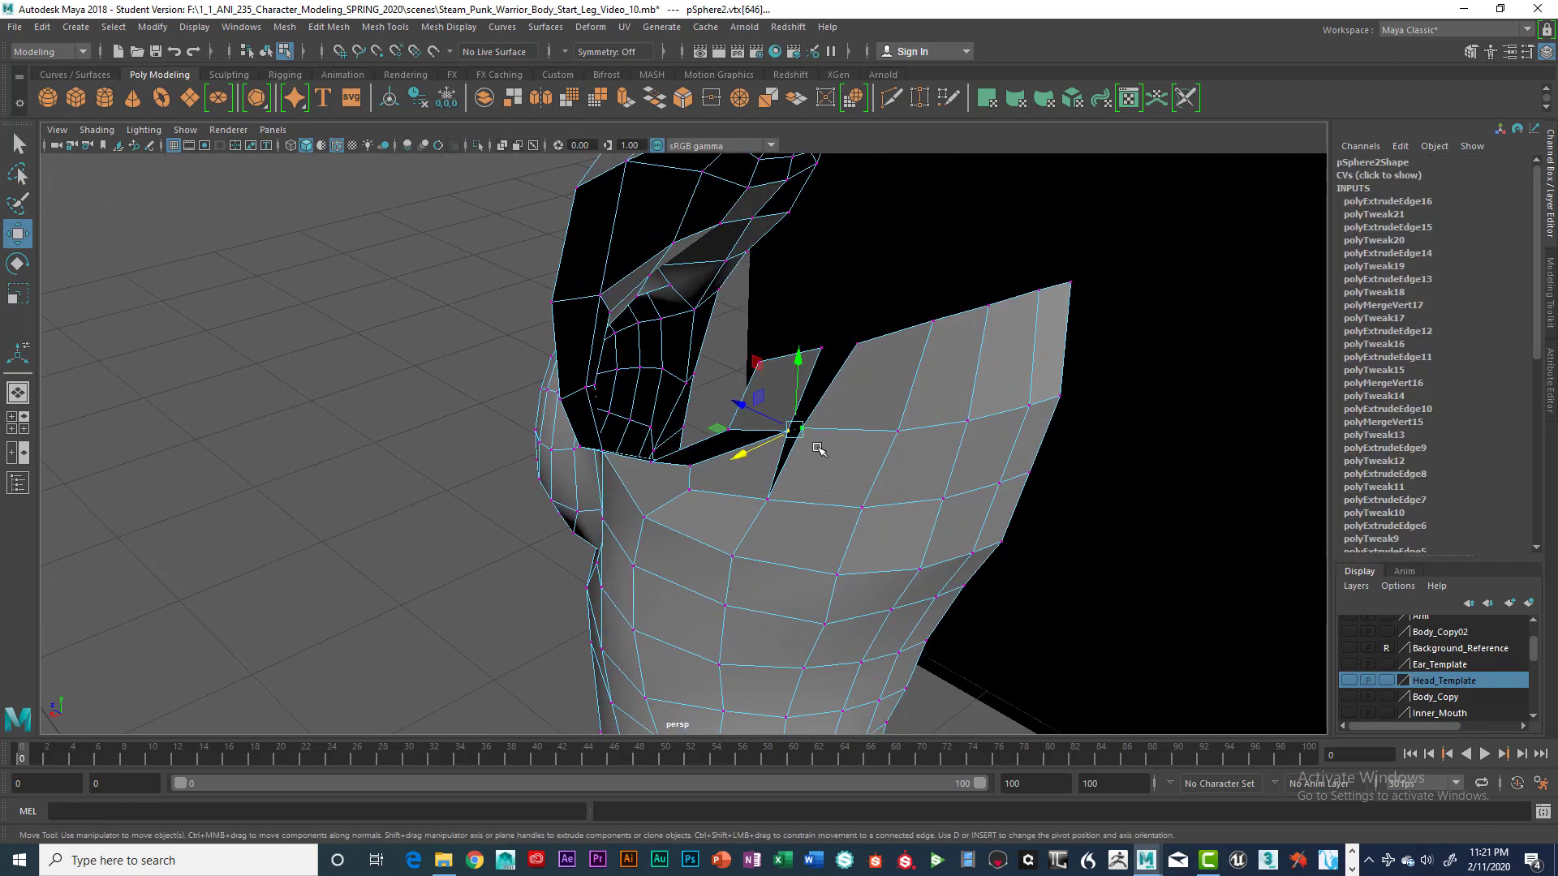
key("space")
left_click(669, 520)
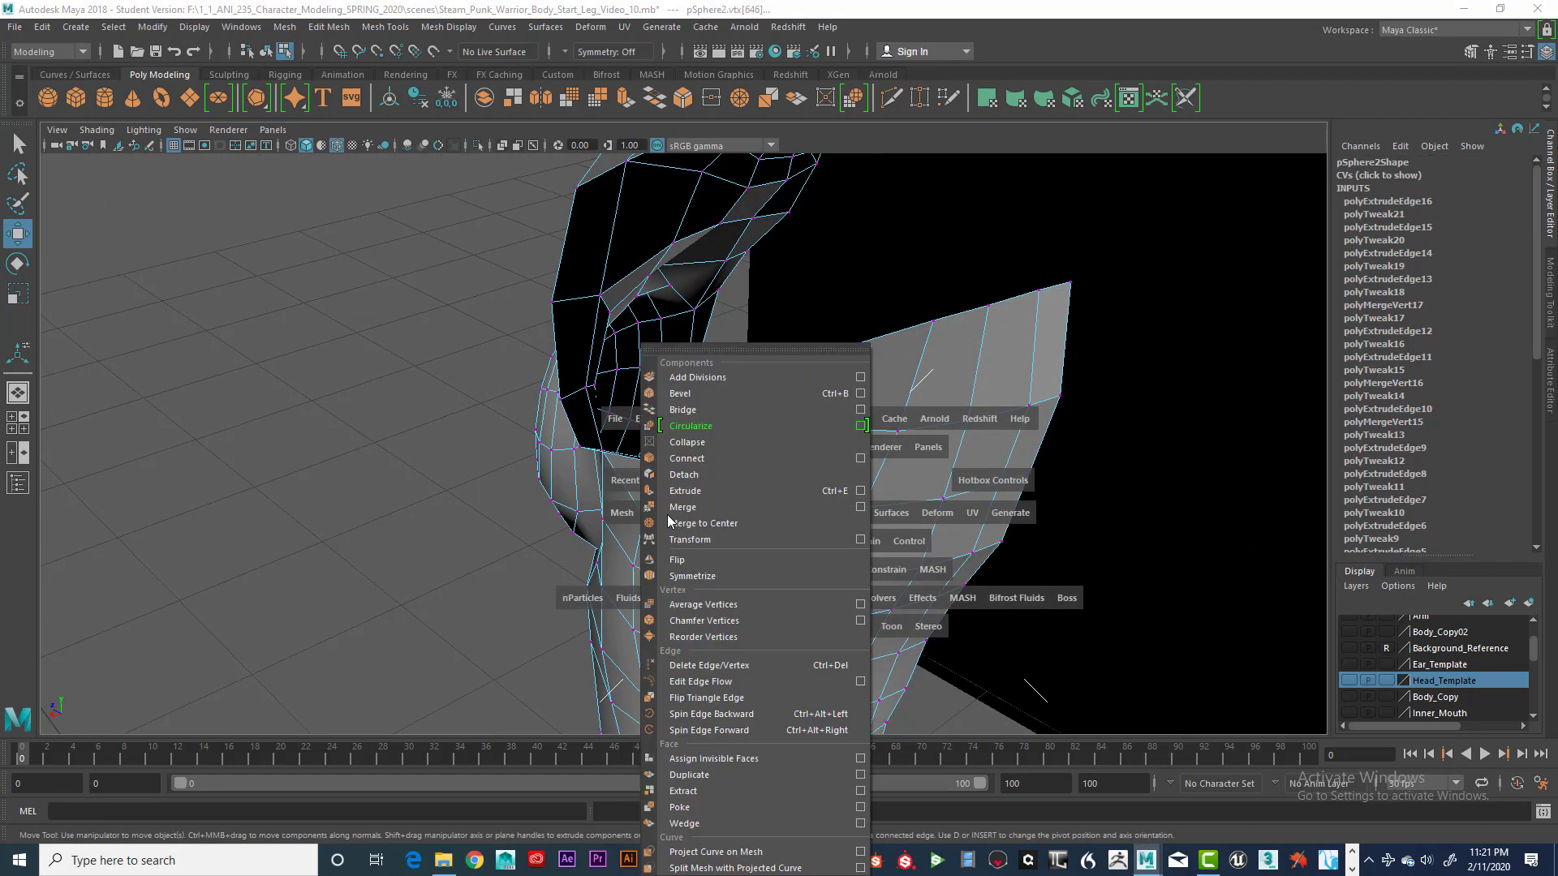
left_click(700, 524)
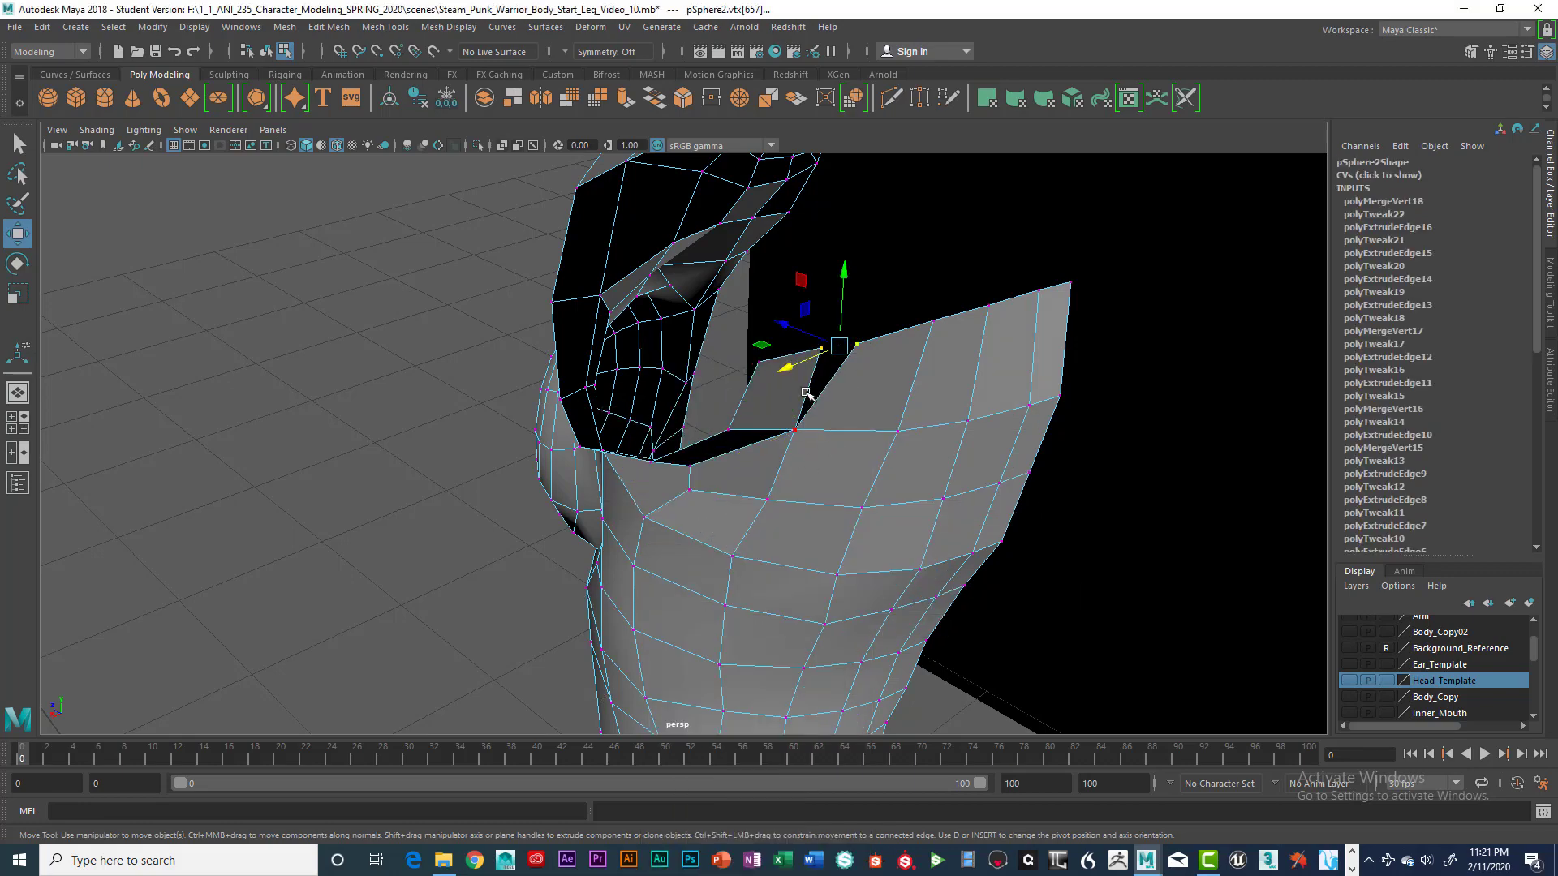
Repeat the merge on the top pair of vertices to close the remaining gap between armhole strip and back panel
key("g")
left_click_drag(897, 447, 620, 460, "alt")
scroll(825, 429, "down", 6)
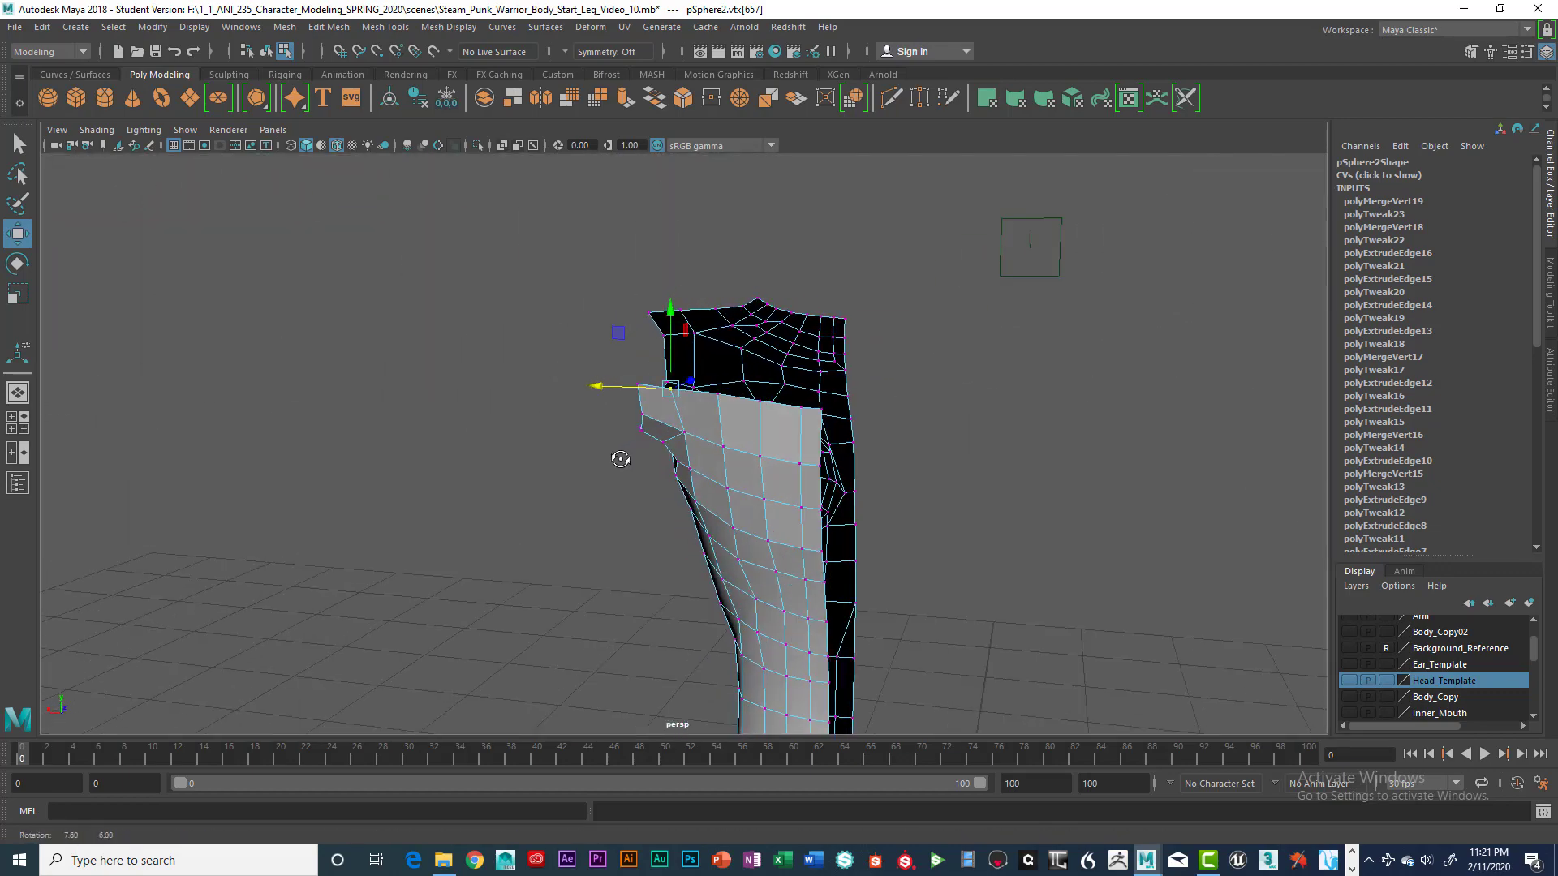
Select the back panel's top border edges and compare their position with the back outline in the side reference
left_click_drag(764, 436, 840, 401, "alt")
mouse_move(840, 401)
right_mouse_down()
mouse_move(838, 361)
mouse_move(844, 398)
right_mouse_up()
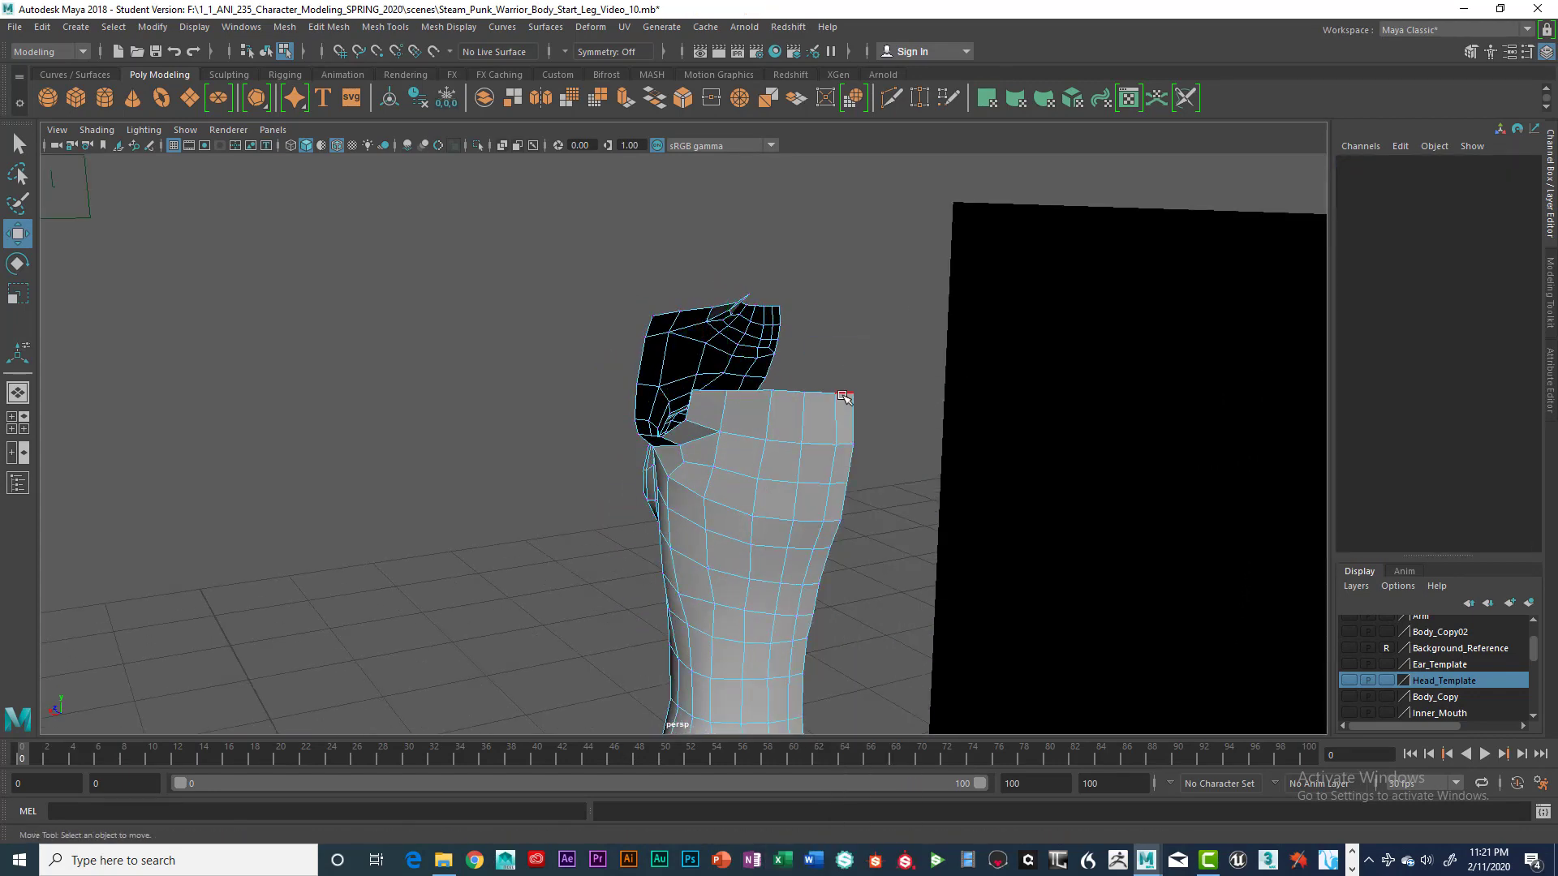
left_click(843, 395)
key("q")
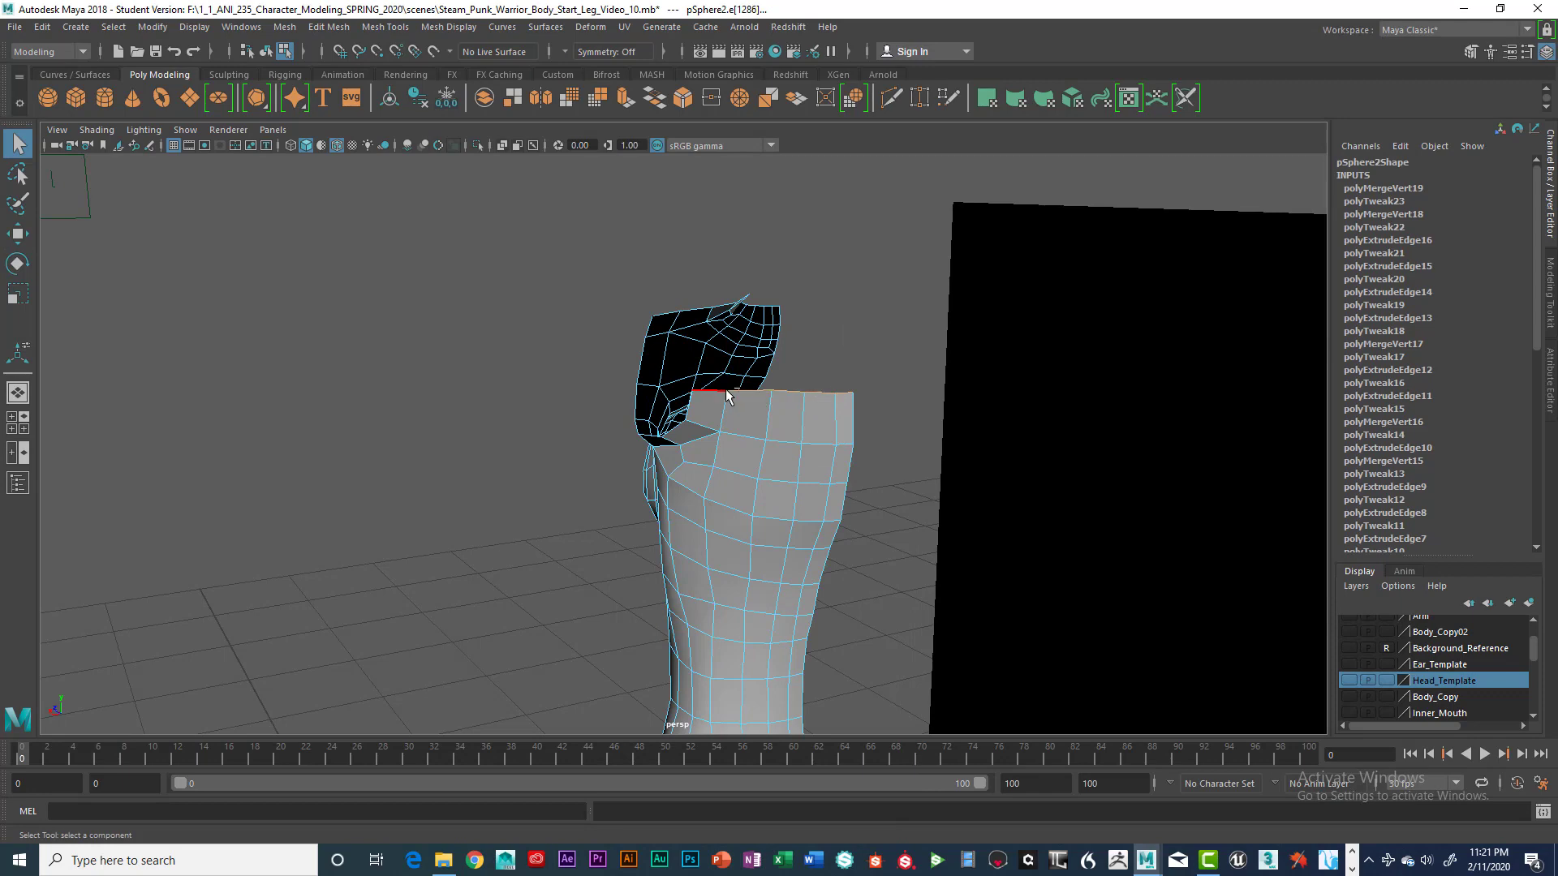
scroll(746, 462, "down", 3)
key("space")
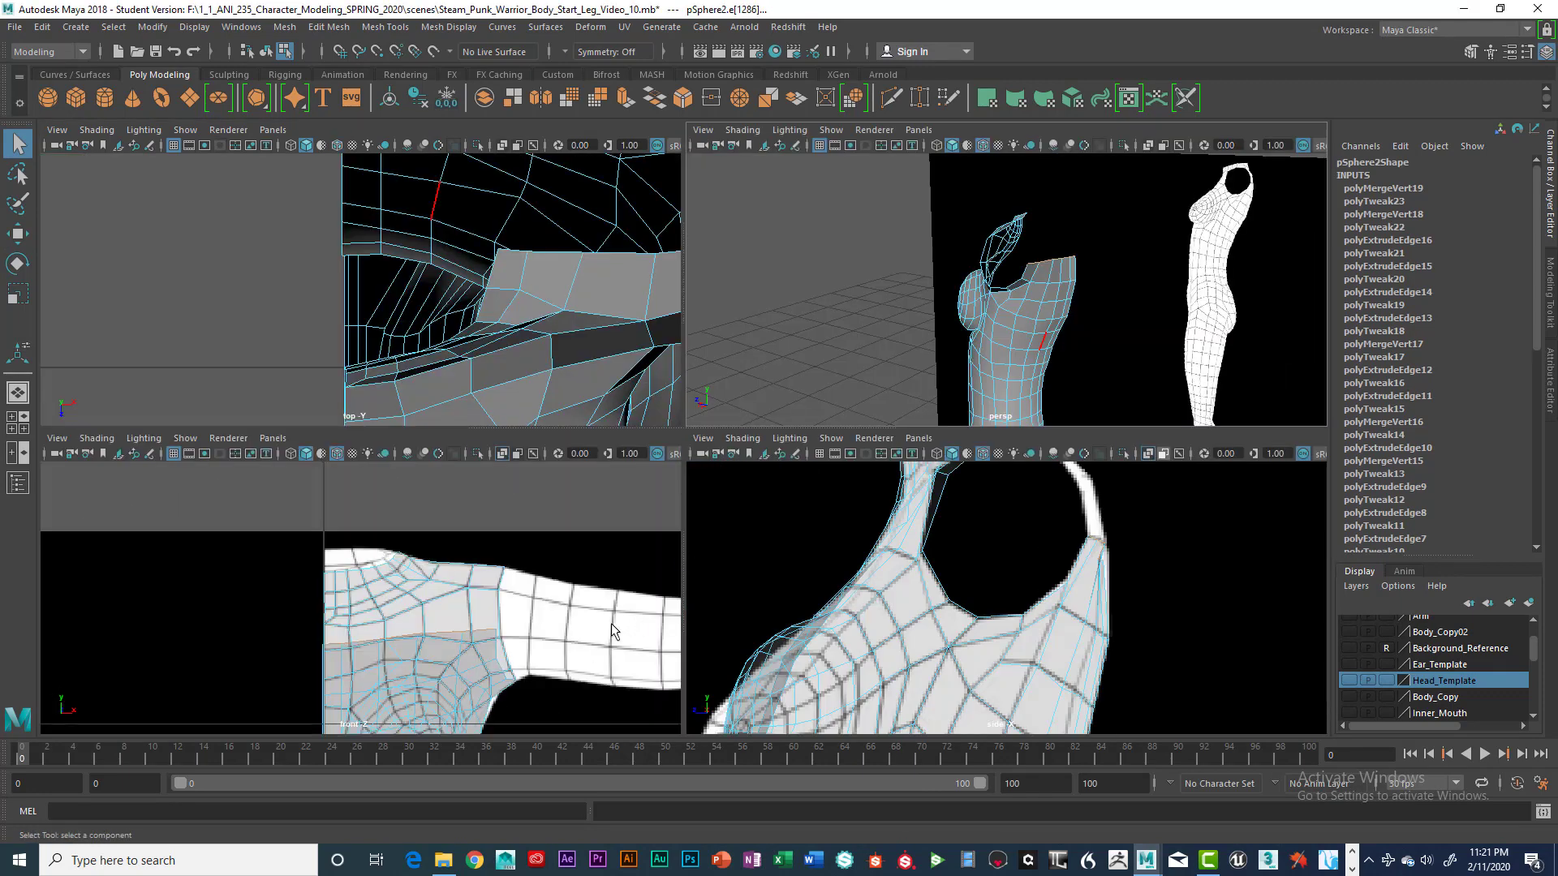
key("space")
scroll(978, 540, "up", 5)
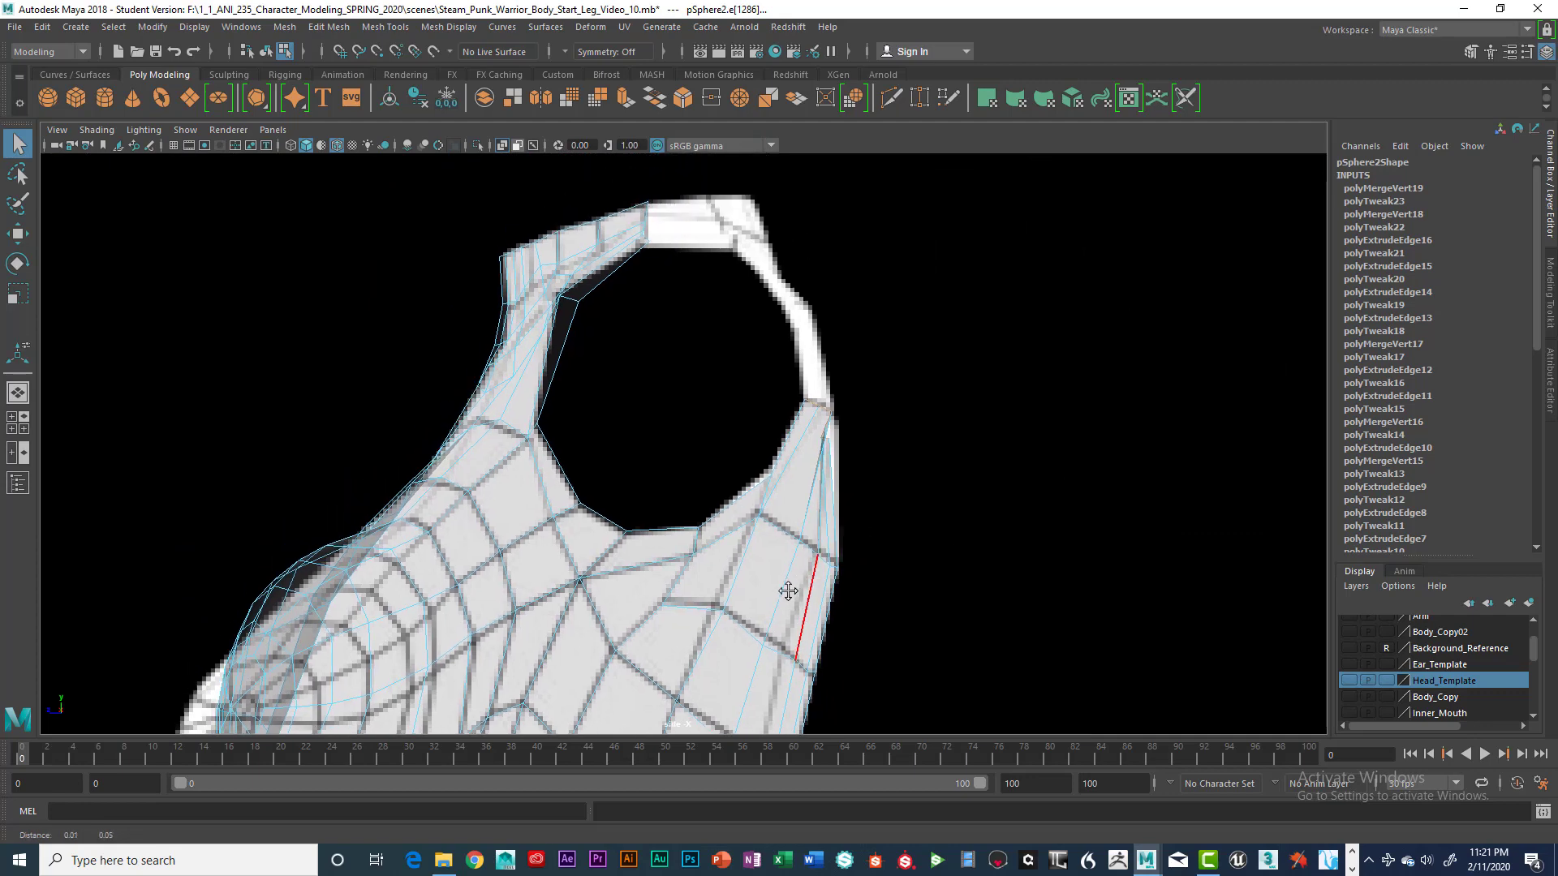
left_click_drag(802, 603, 772, 417, "alt")
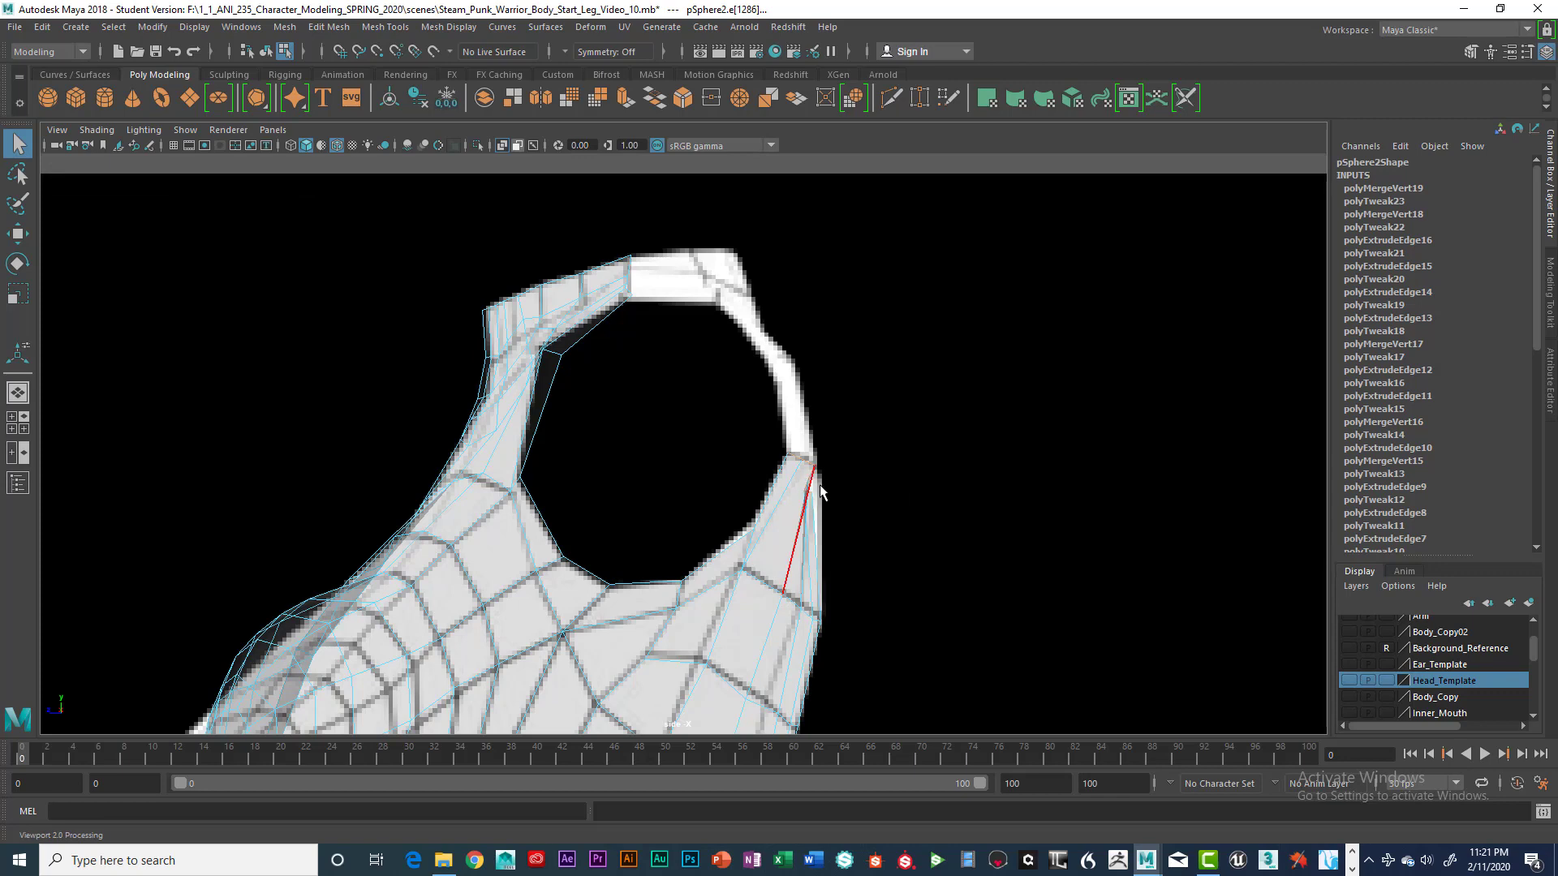
key("space")
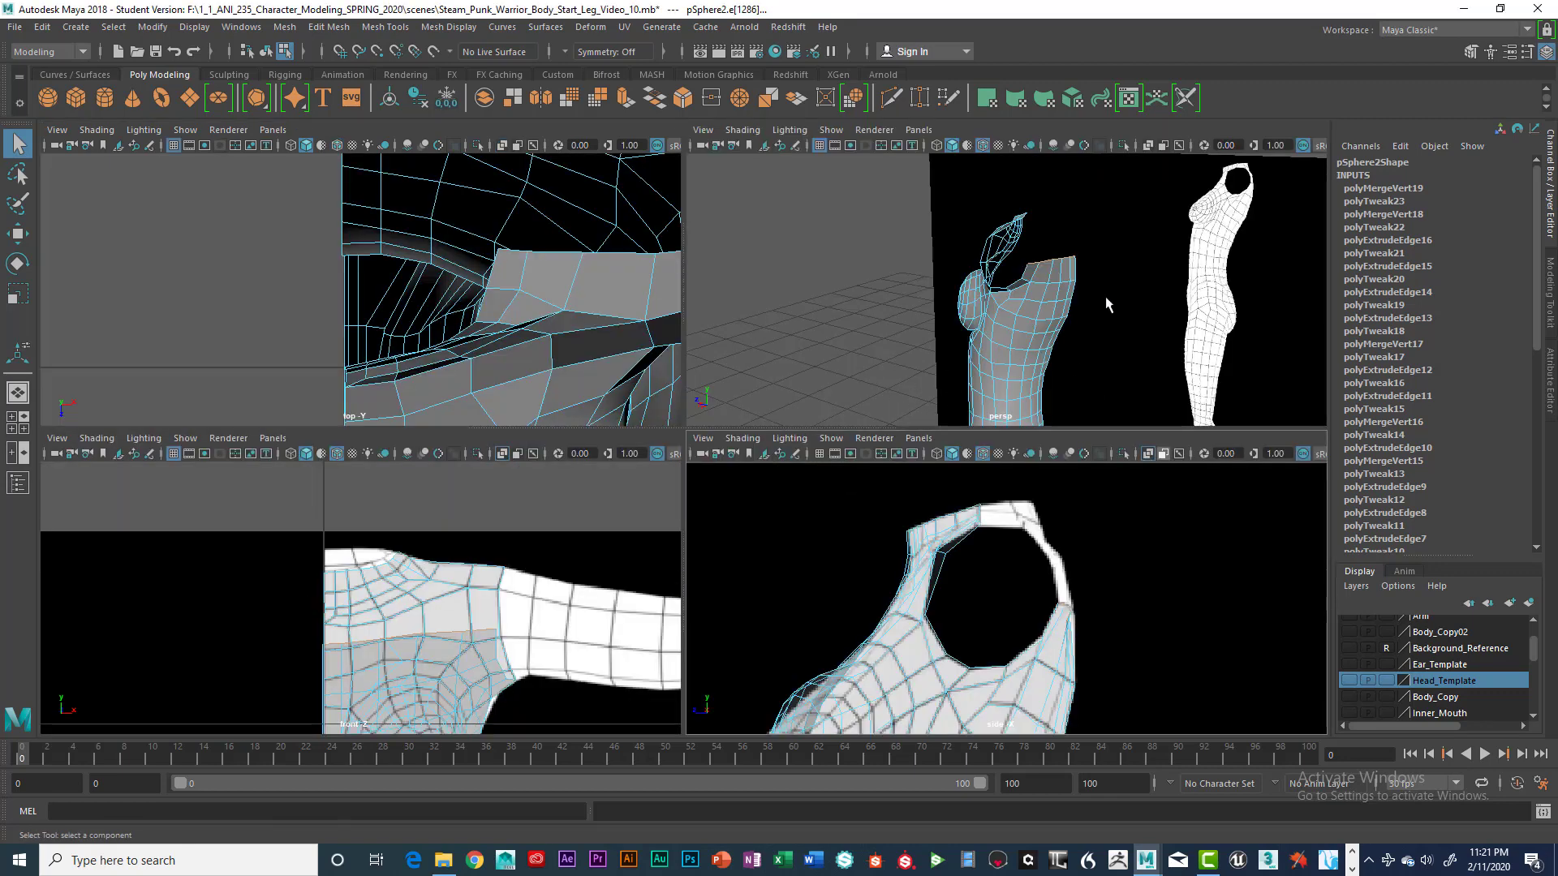
key("space")
scroll(932, 428, "up", 5)
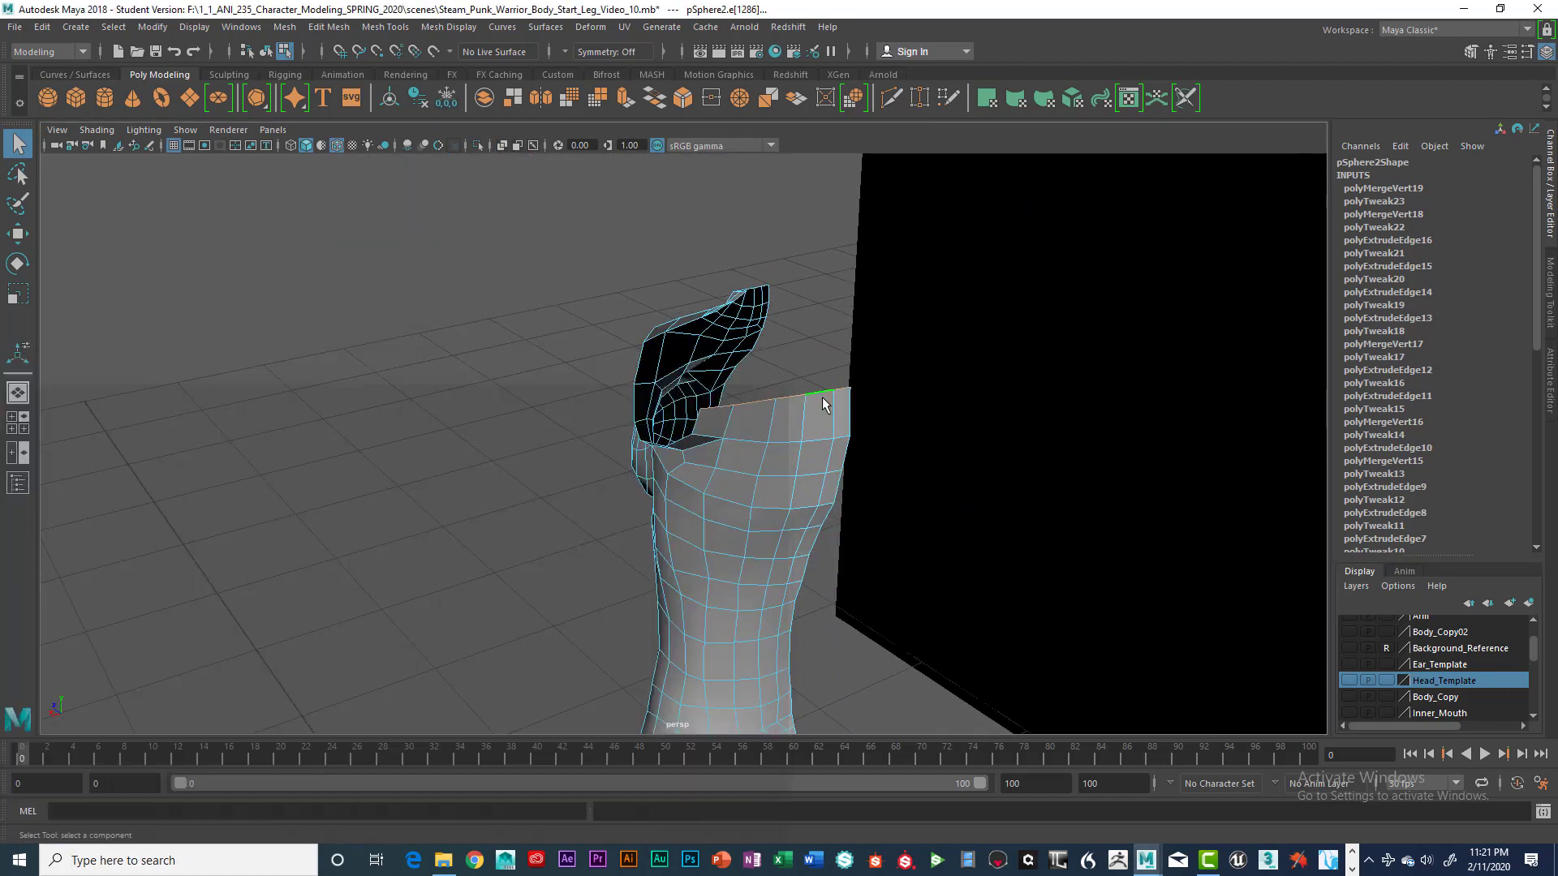
In side view, move the back panel's top centre-line vertex backward along Z to the reference's back outline
right_click_drag(823, 393, 758, 393)
key("super")
key("super")
left_click(837, 399)
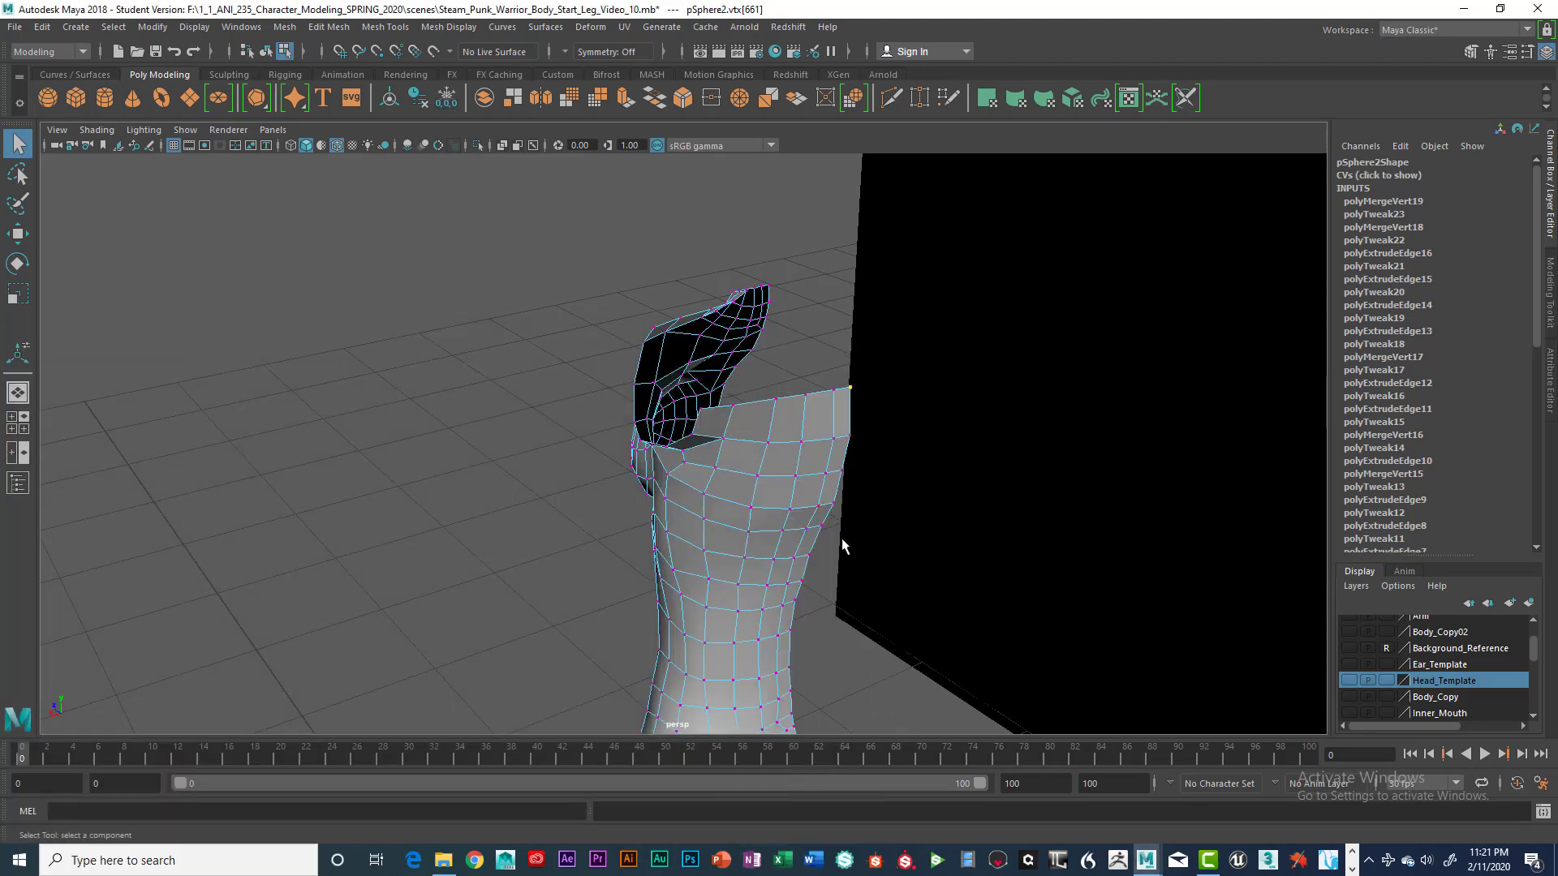
key("space")
key("space")
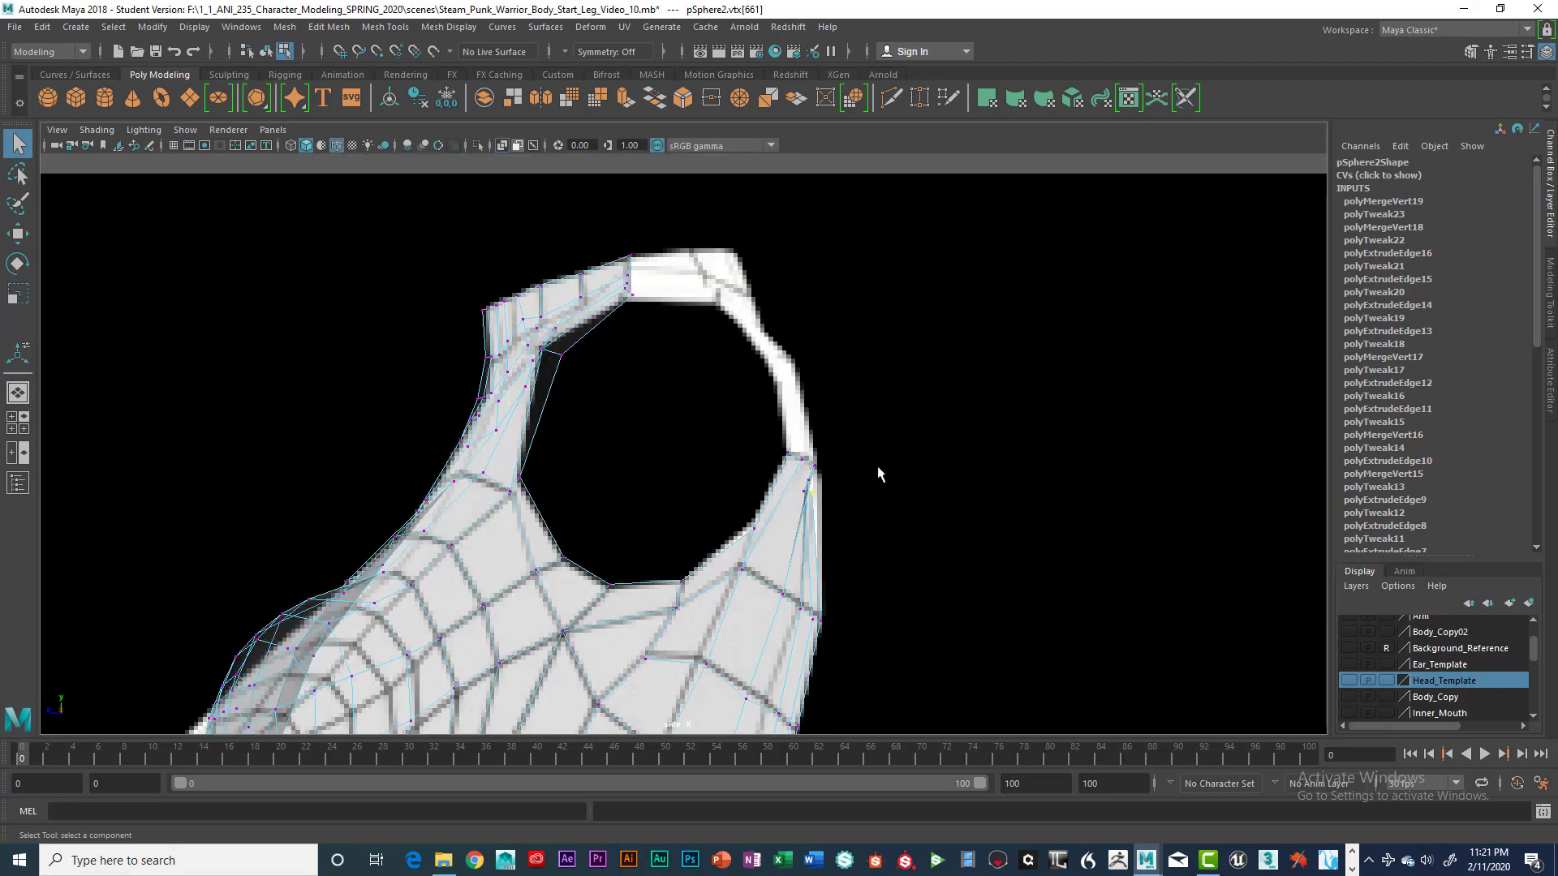
key("w")
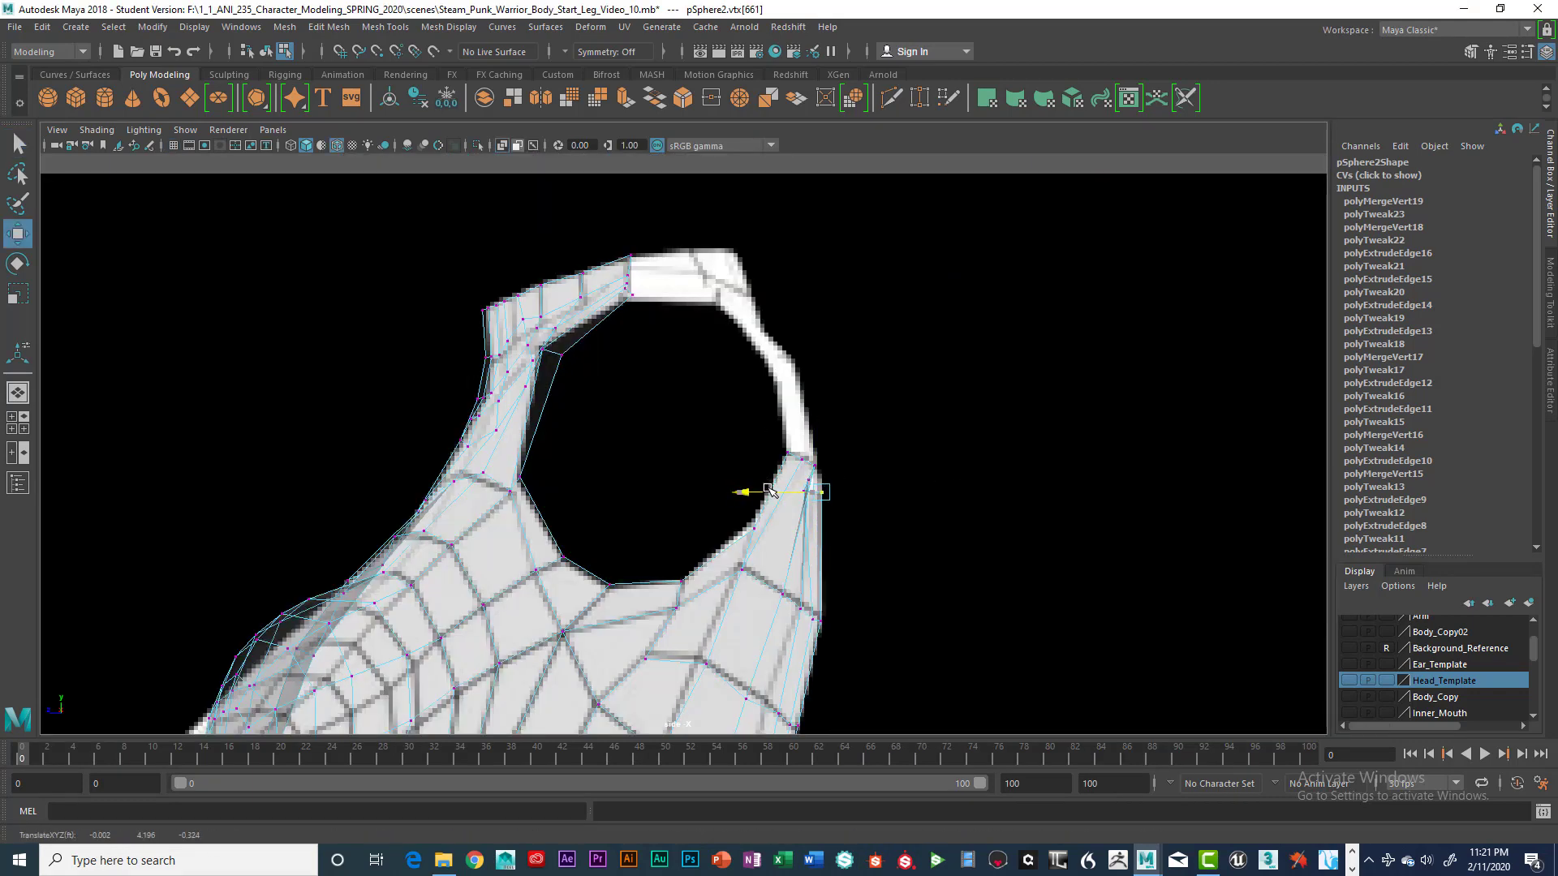
key("space")
key("space")
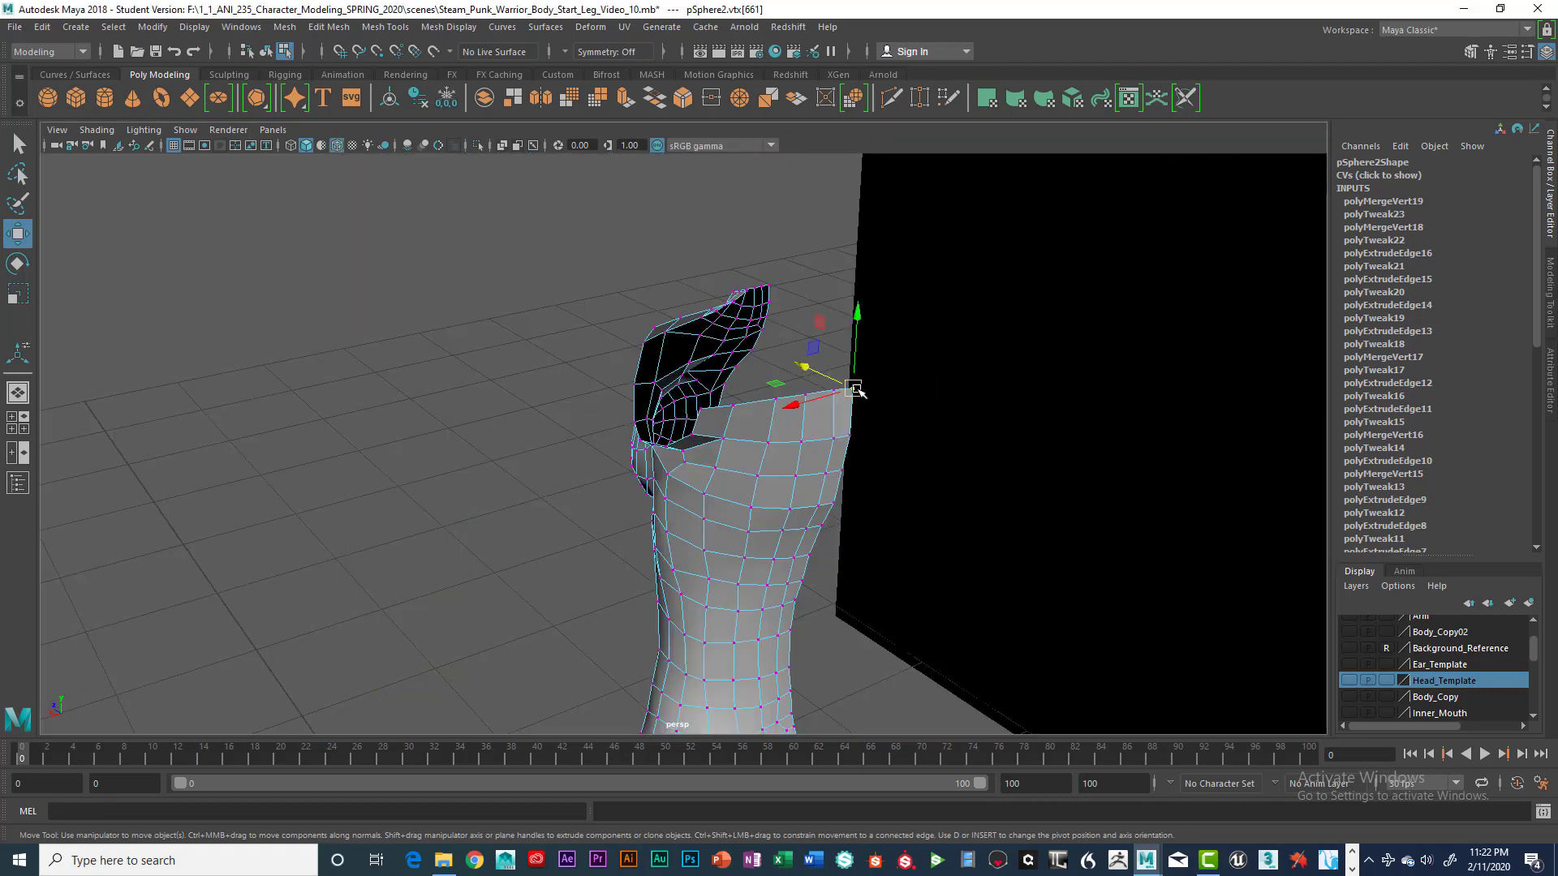
Move the top-row vertex next to the centre line backward along Z to the side reference's back outline
left_click_drag(830, 388, 842, 410)
key("space")
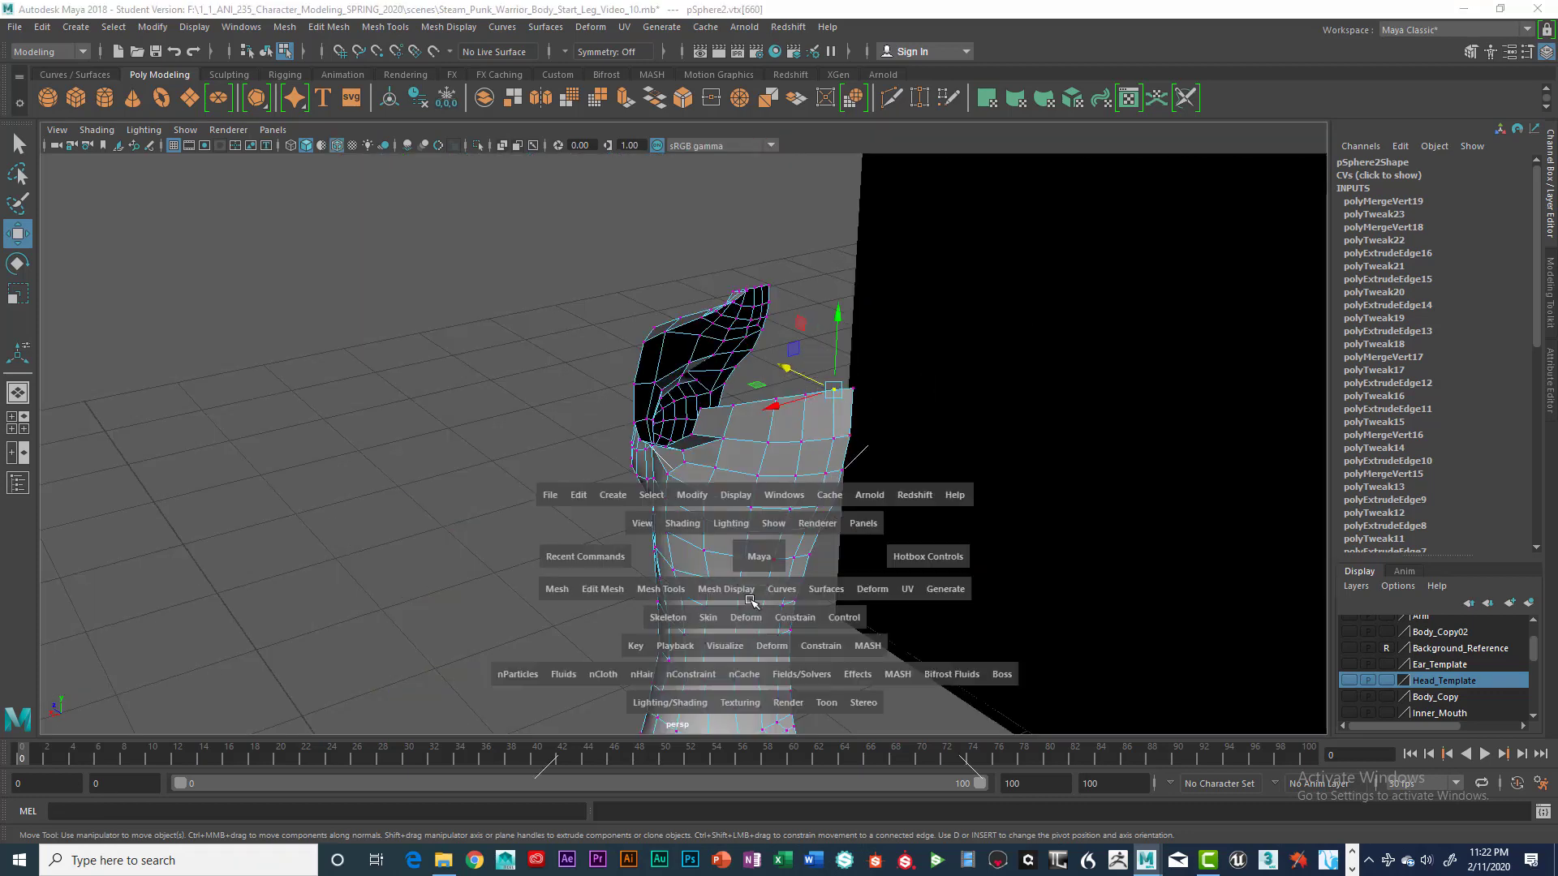
key("space")
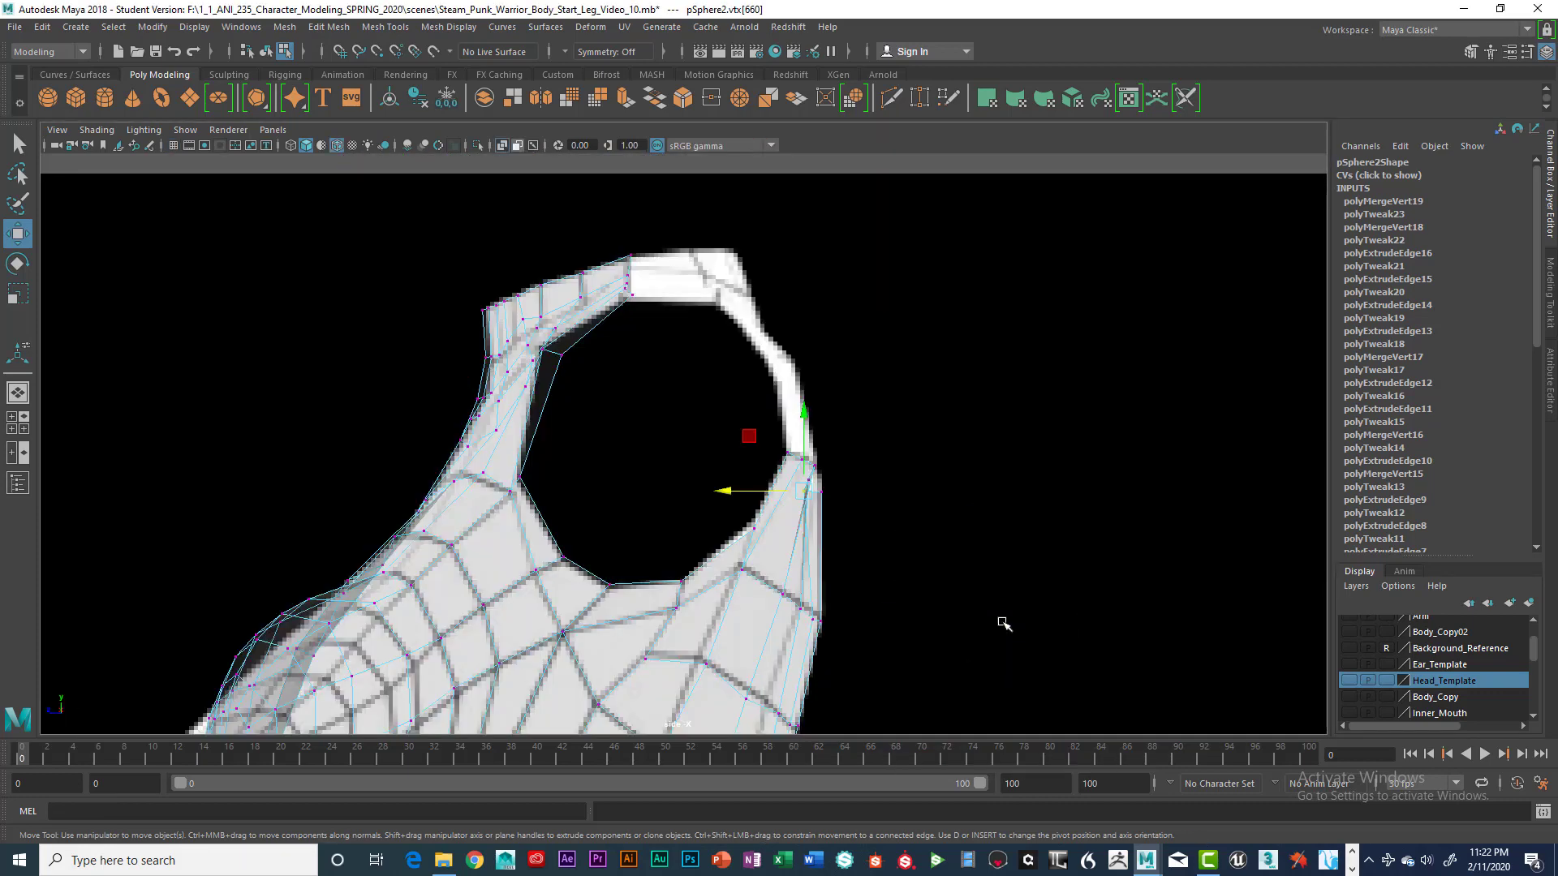
left_click_drag(729, 493, 739, 495)
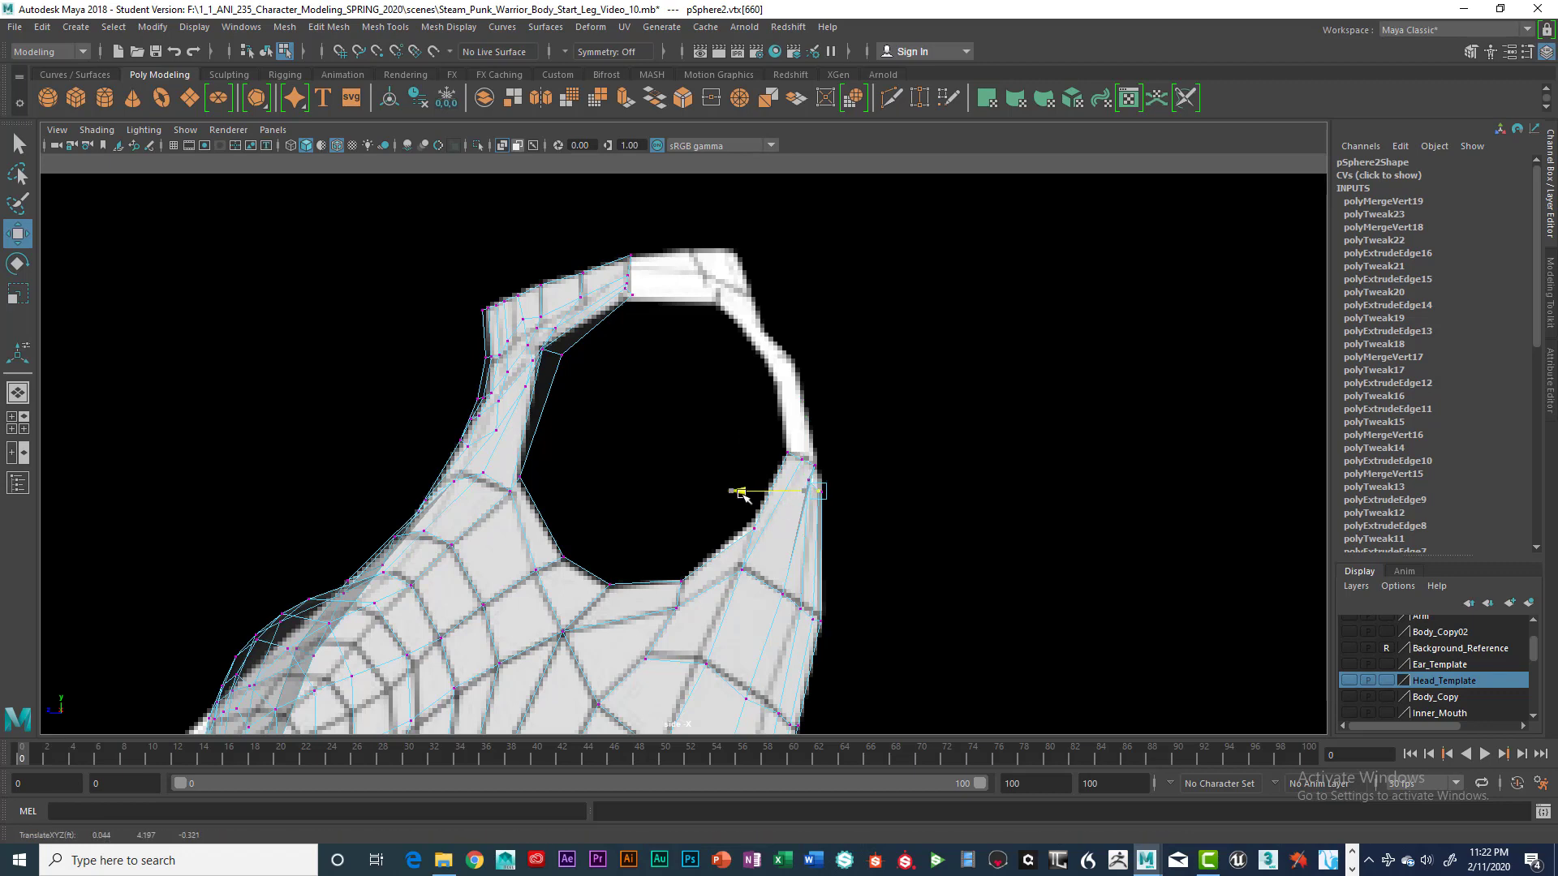
key("space")
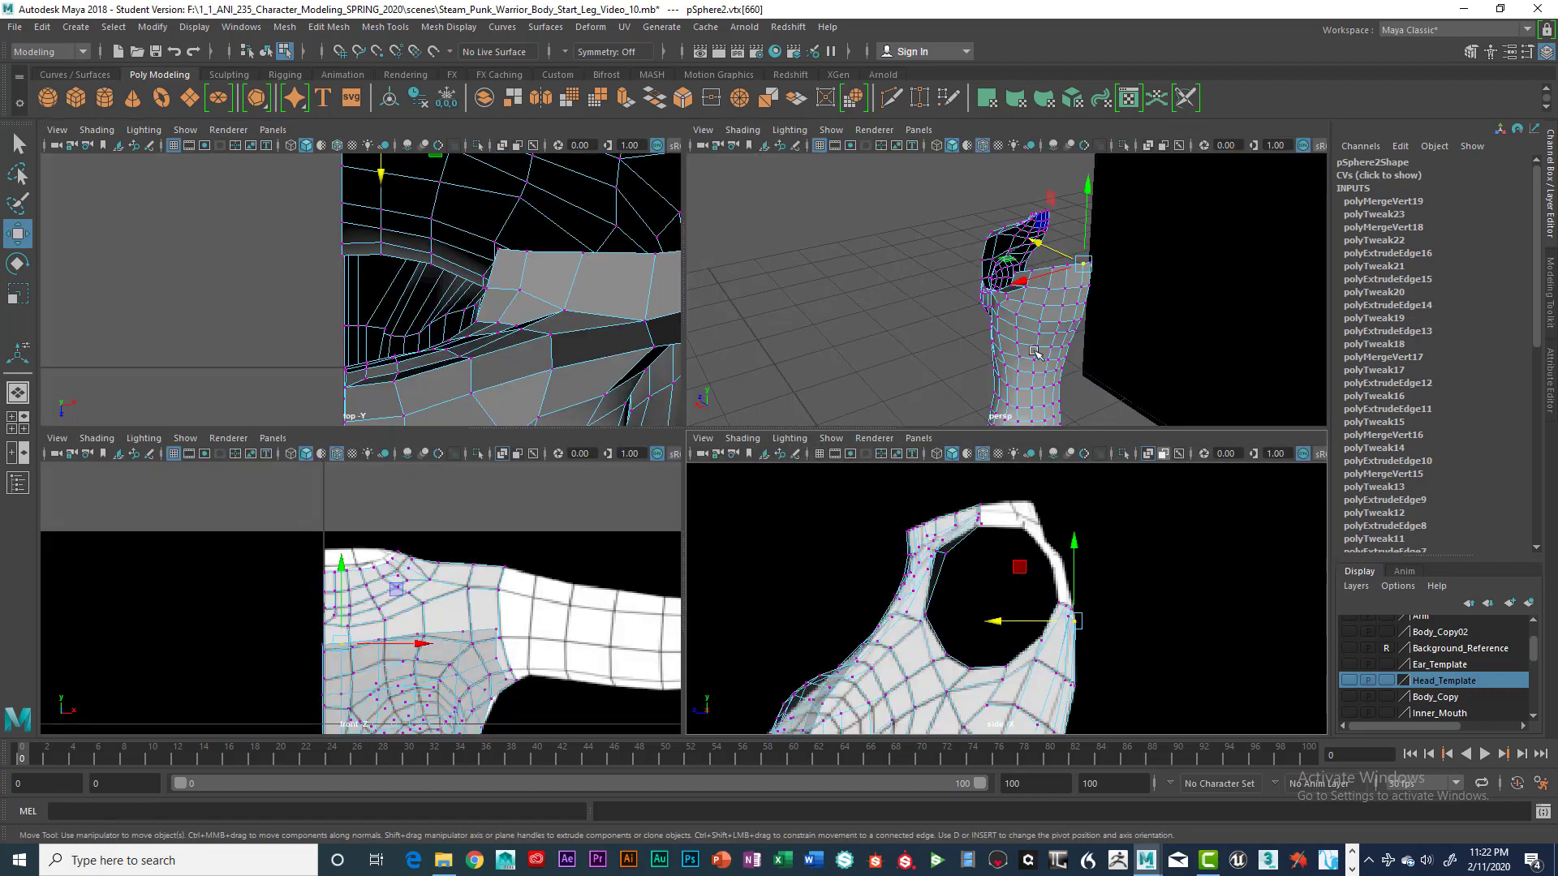
key("space")
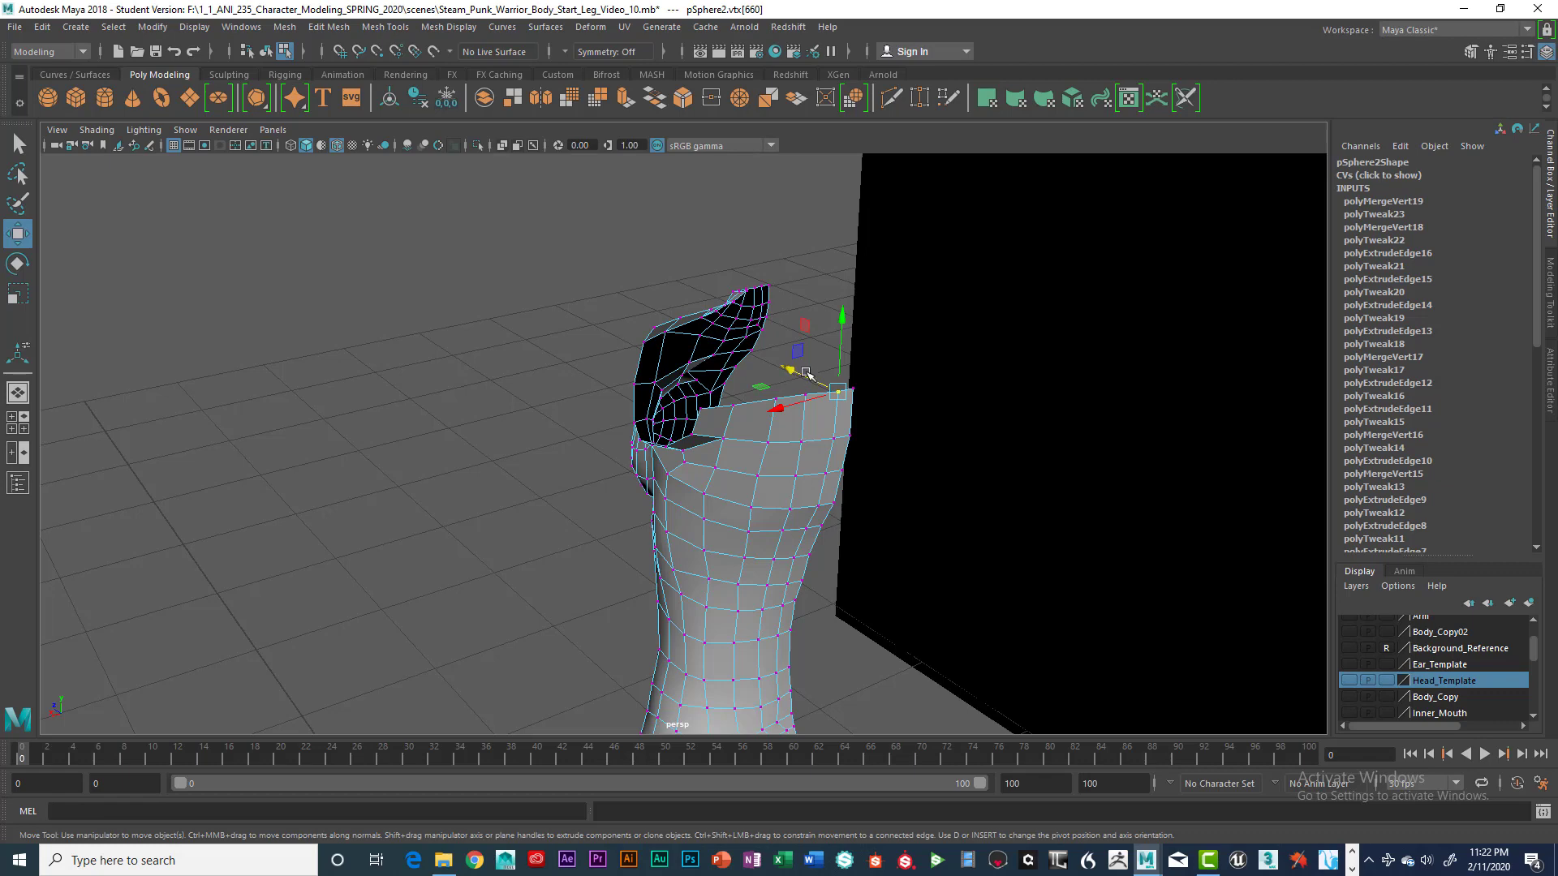
Move the third top-row vertex from the centre line backward along Z to match the side reference's back outline
left_click_drag(794, 416, 797, 419)
key("space")
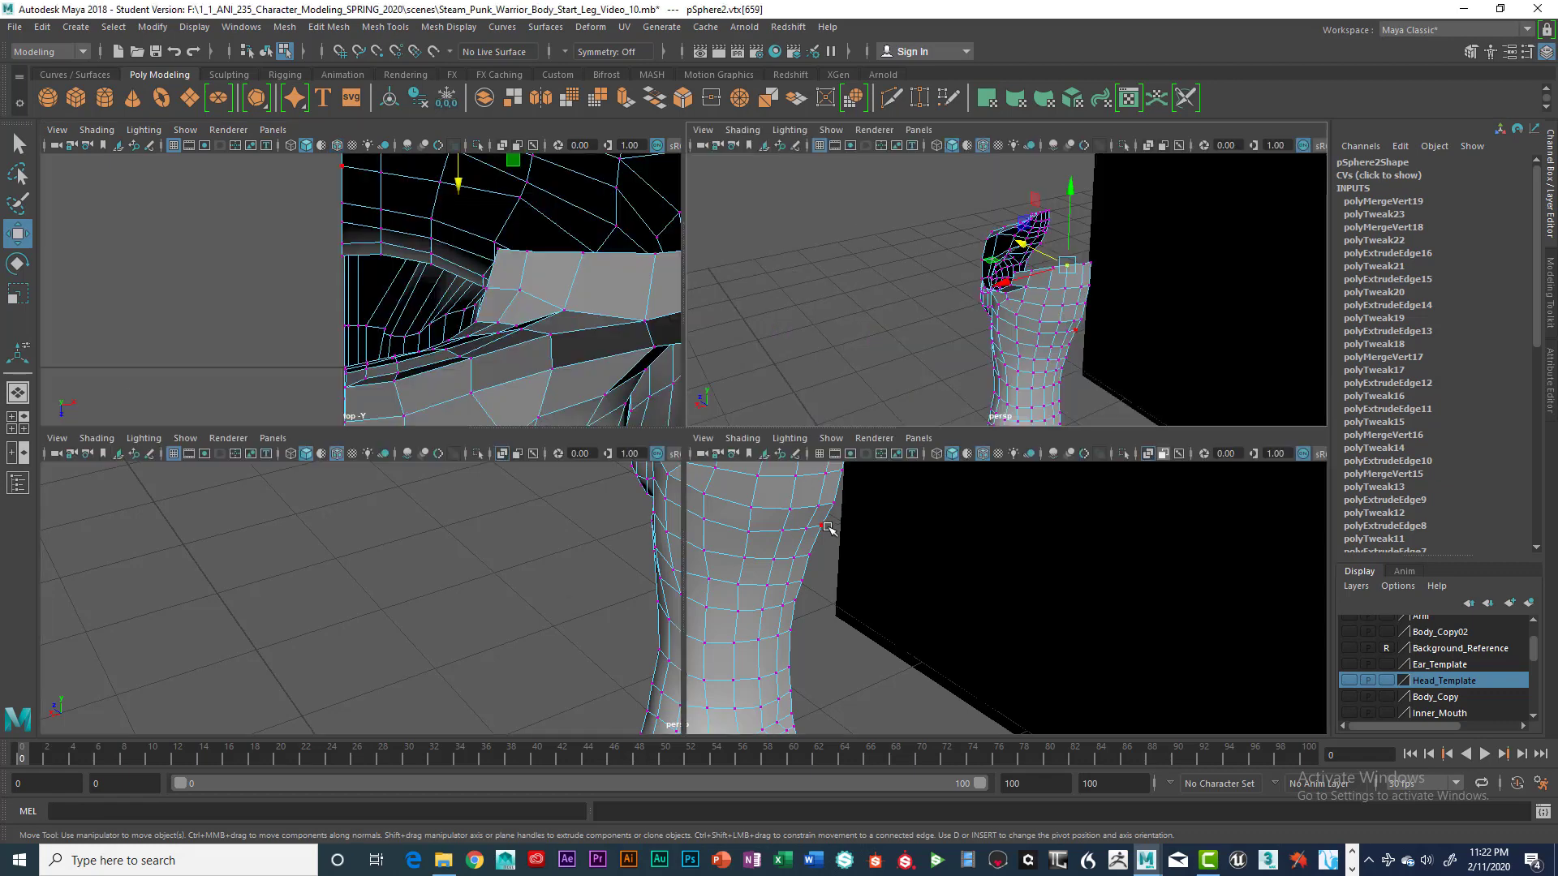
key("space")
left_click_drag(753, 479, 738, 480)
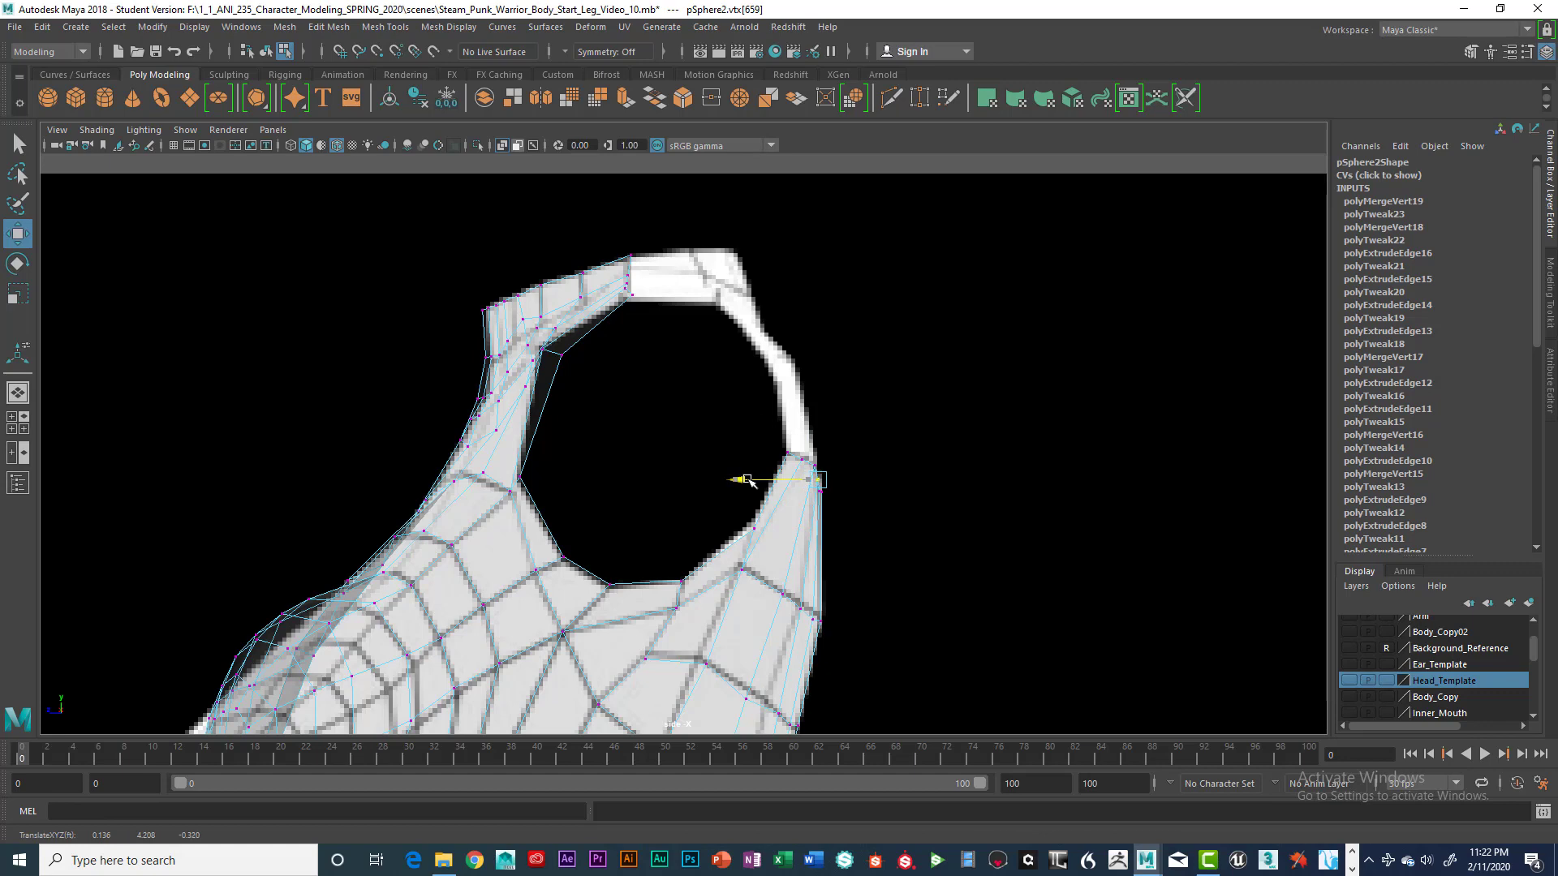
key("space")
key("space")
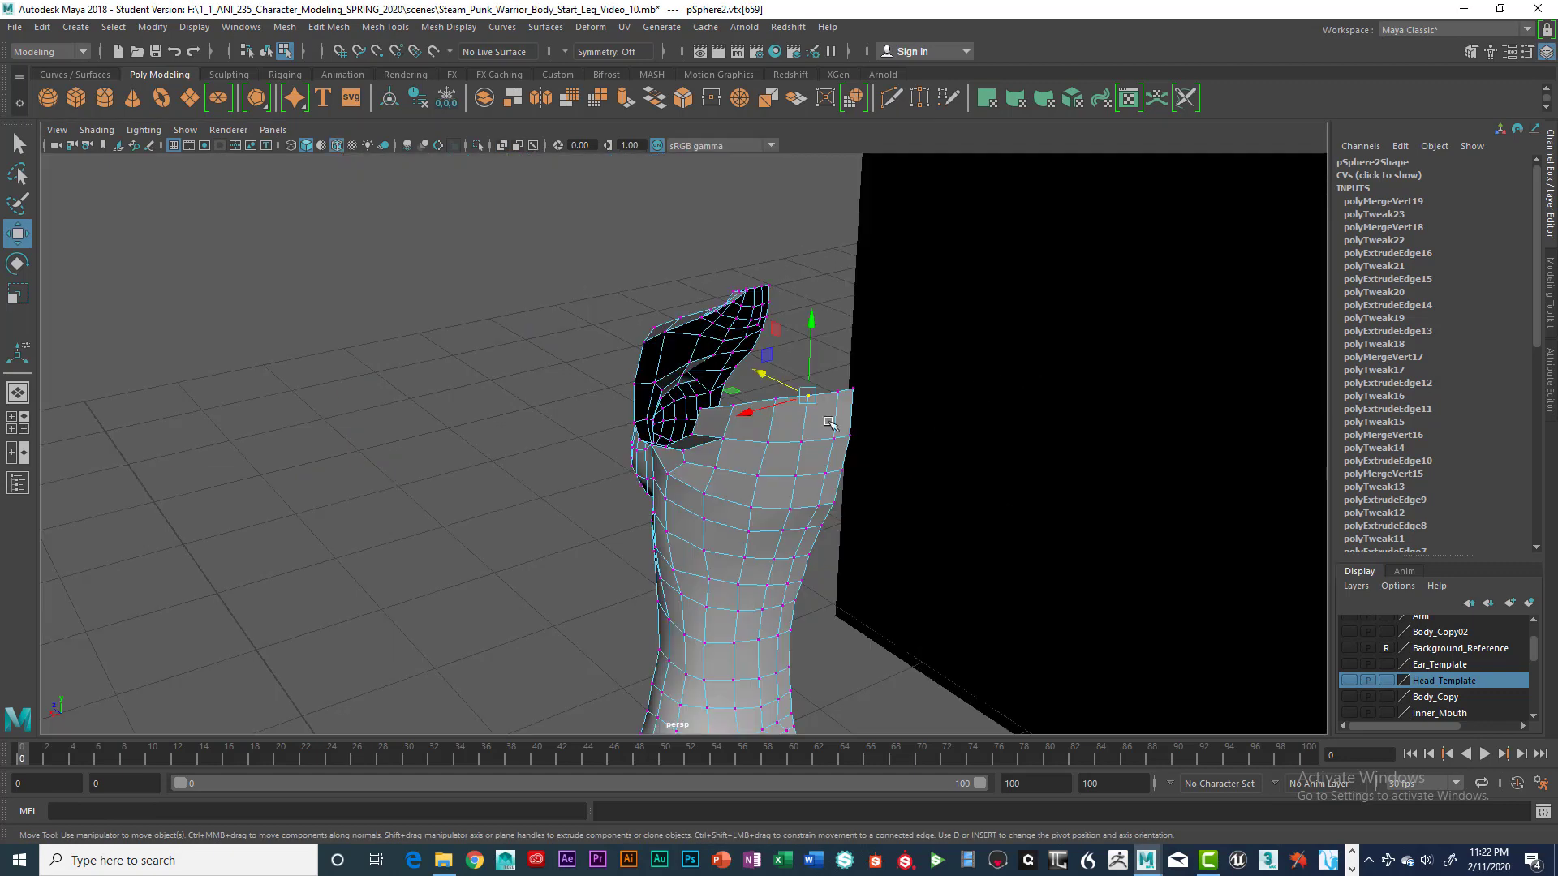
Shift the fourth top-row vertex from the centre line slightly backward along Z against the side reference
left_click(770, 395)
key("space")
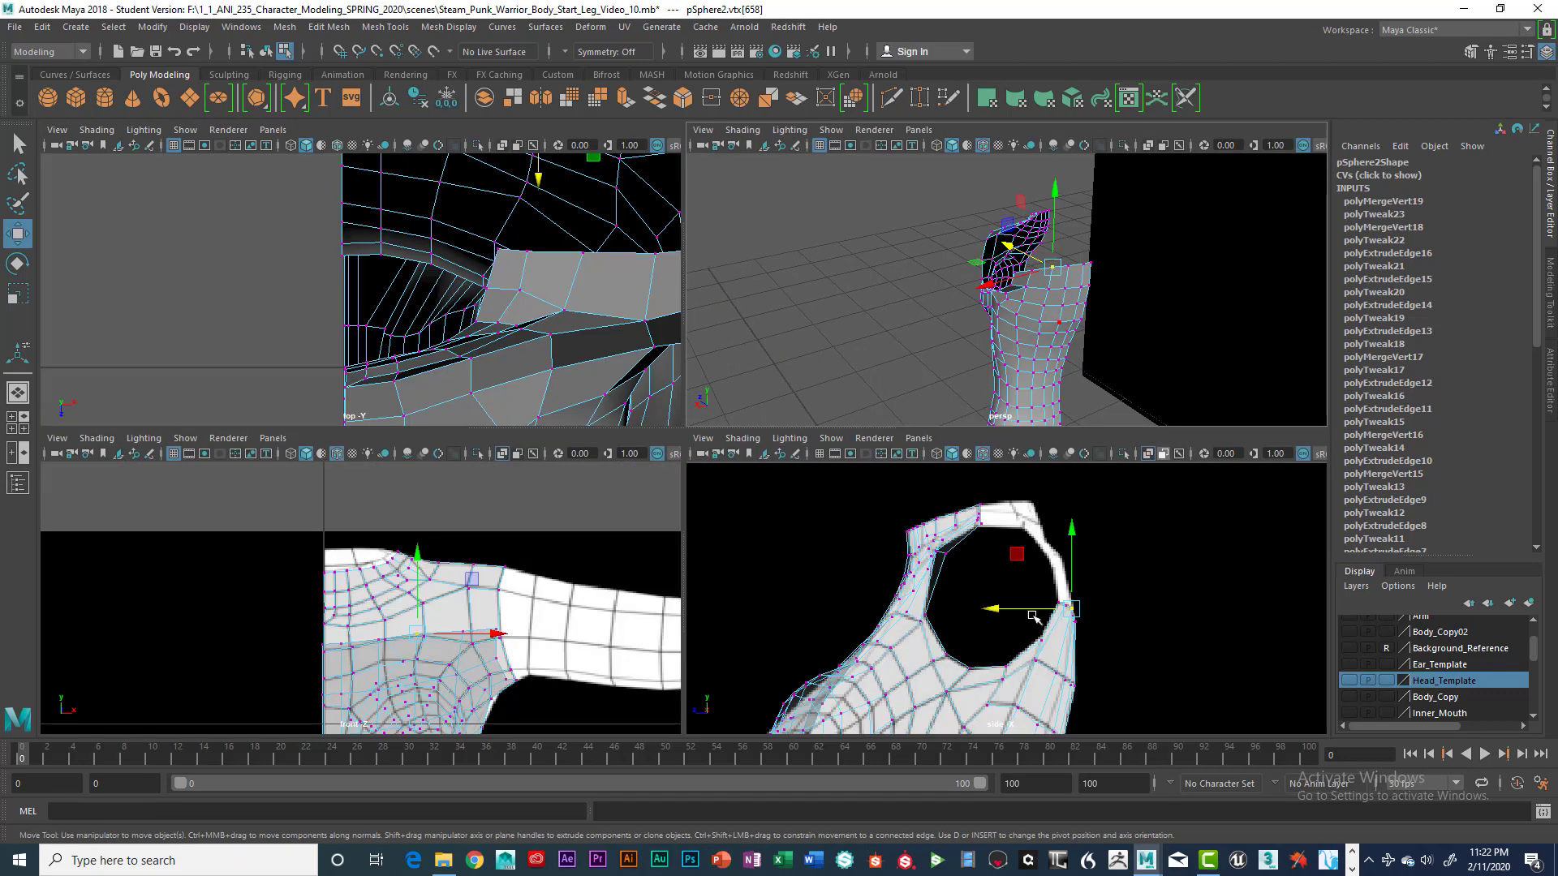
key("space")
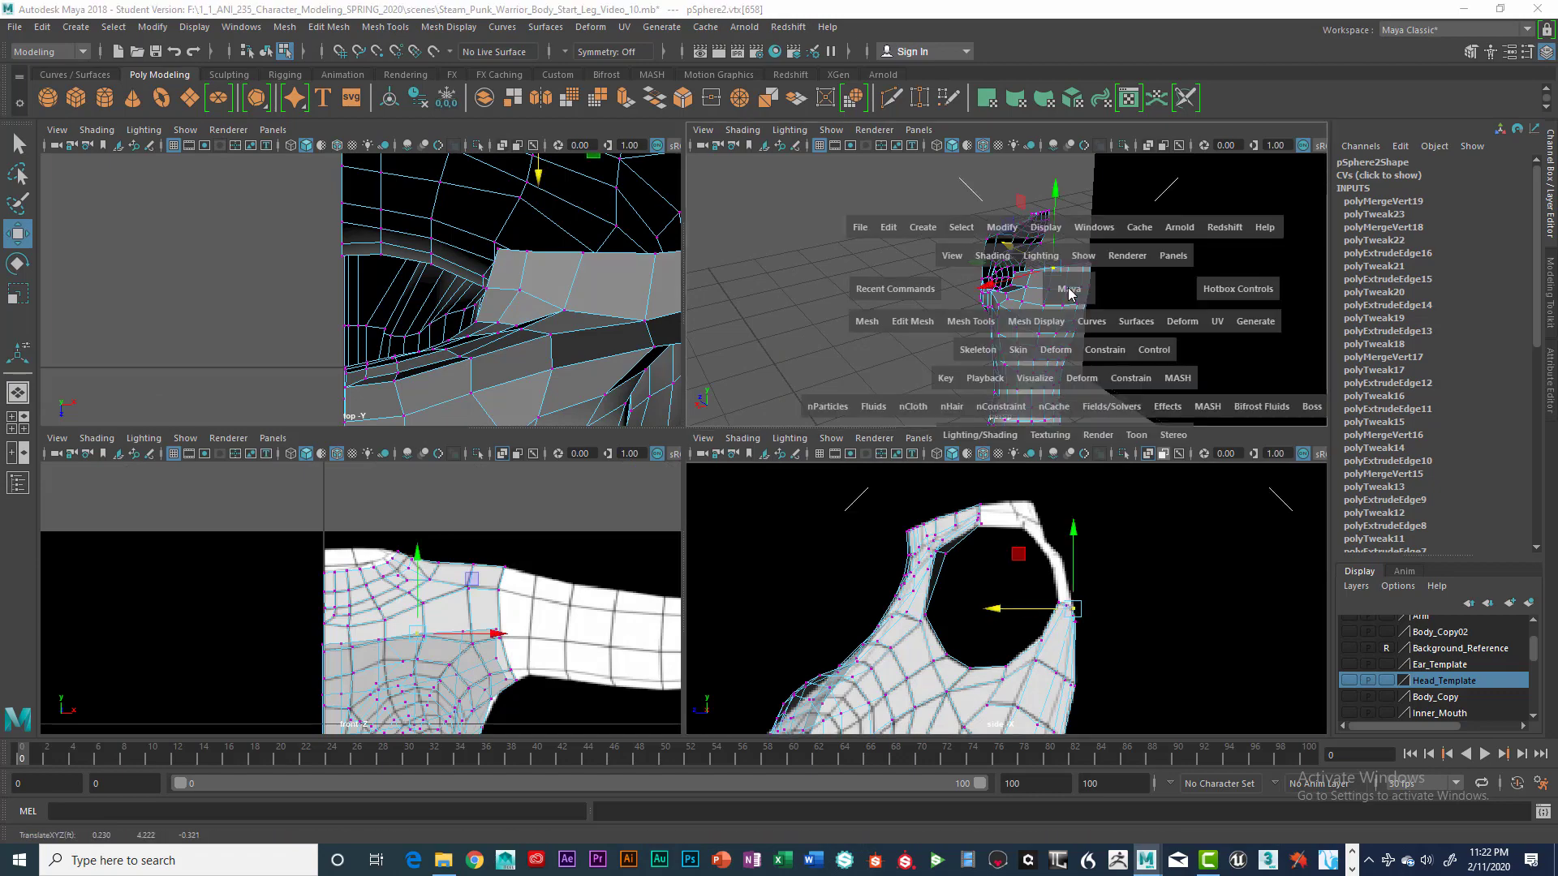
left_click(865, 367)
Select the back panel's top border edges and extrude them upward and slightly forward to the next row of the side reference
mouse_move(791, 391)
left_mouse_down("alt")
mouse_move(785, 443)
mouse_move(801, 409)
left_mouse_up("alt")
right_click_drag(827, 413, 829, 354)
double_click(854, 416)
key("space")
mouse_move(860, 475)
left_mouse_down()
mouse_move(908, 479)
mouse_move(851, 469)
mouse_move(845, 493)
mouse_move(881, 476)
left_mouse_up()
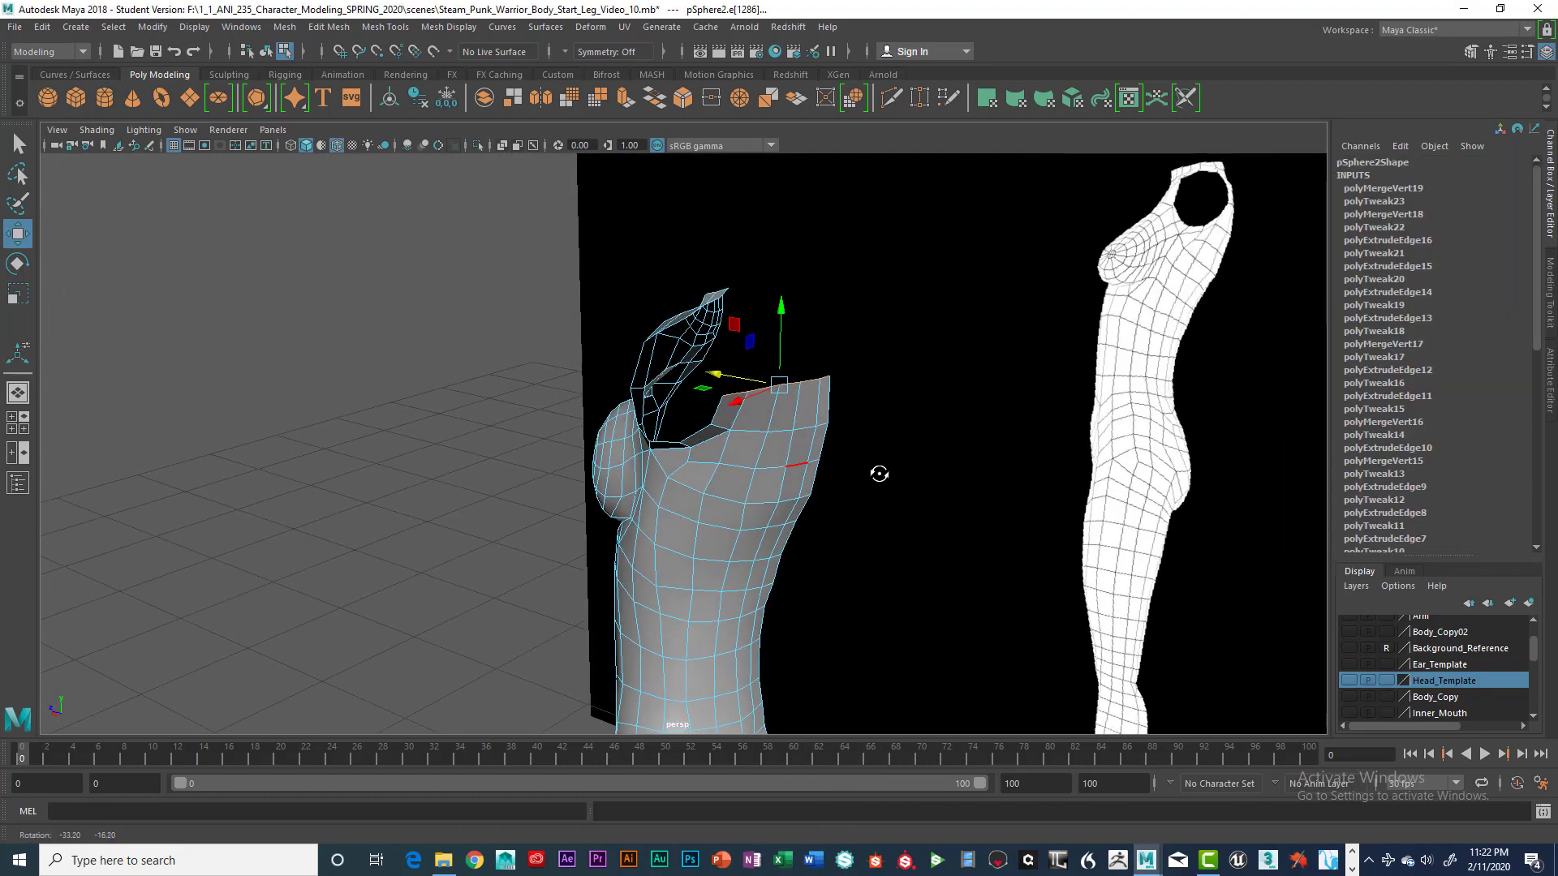
key("space")
key("space")
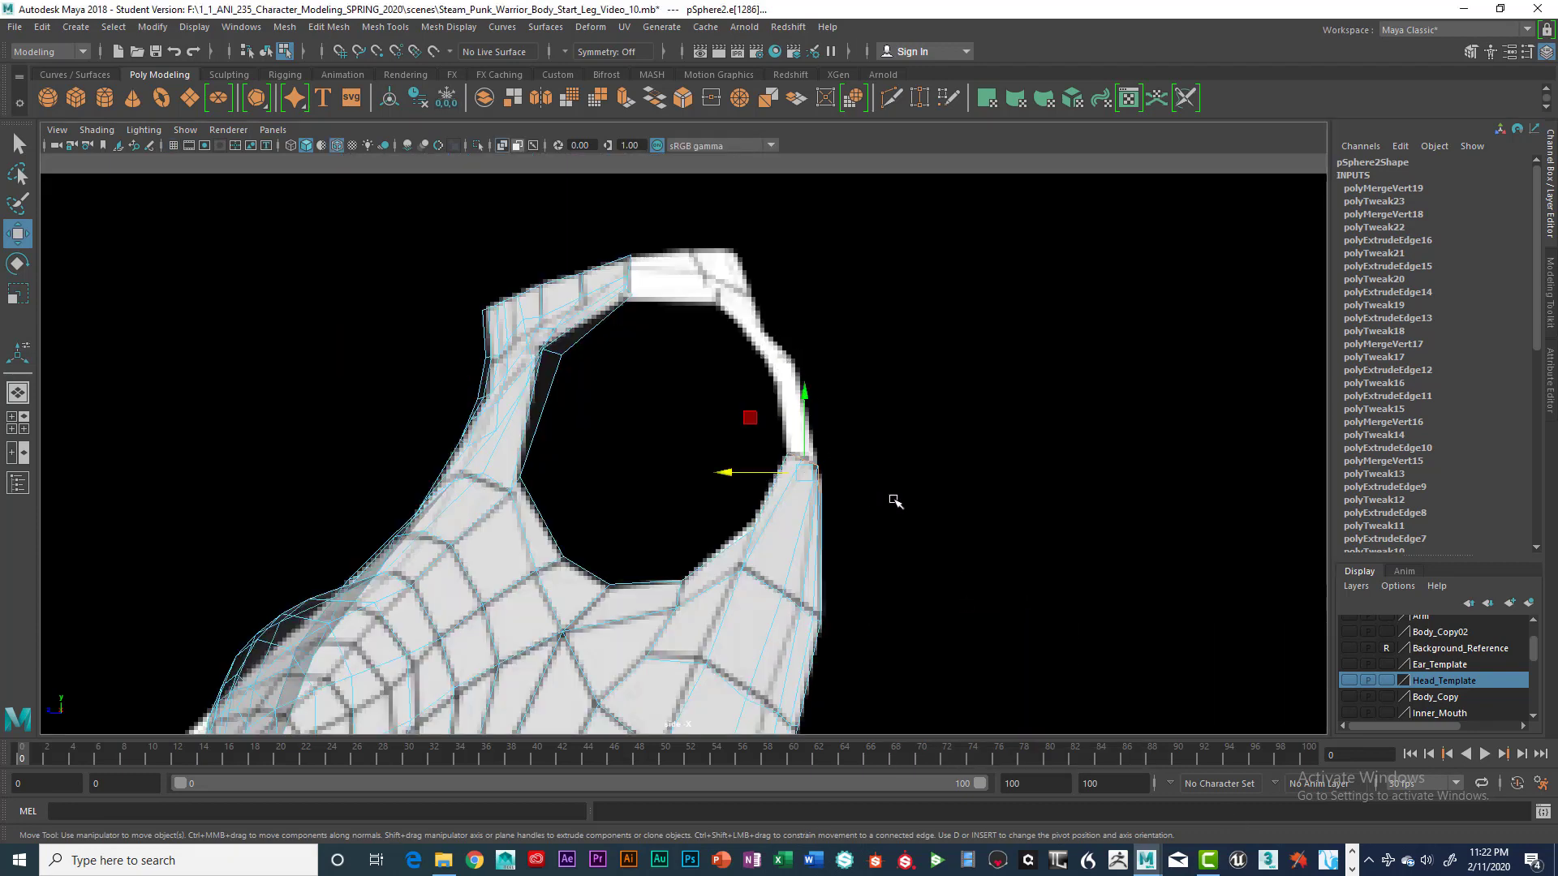
key("ctrl+e")
left_click_drag(804, 461, 789, 369)
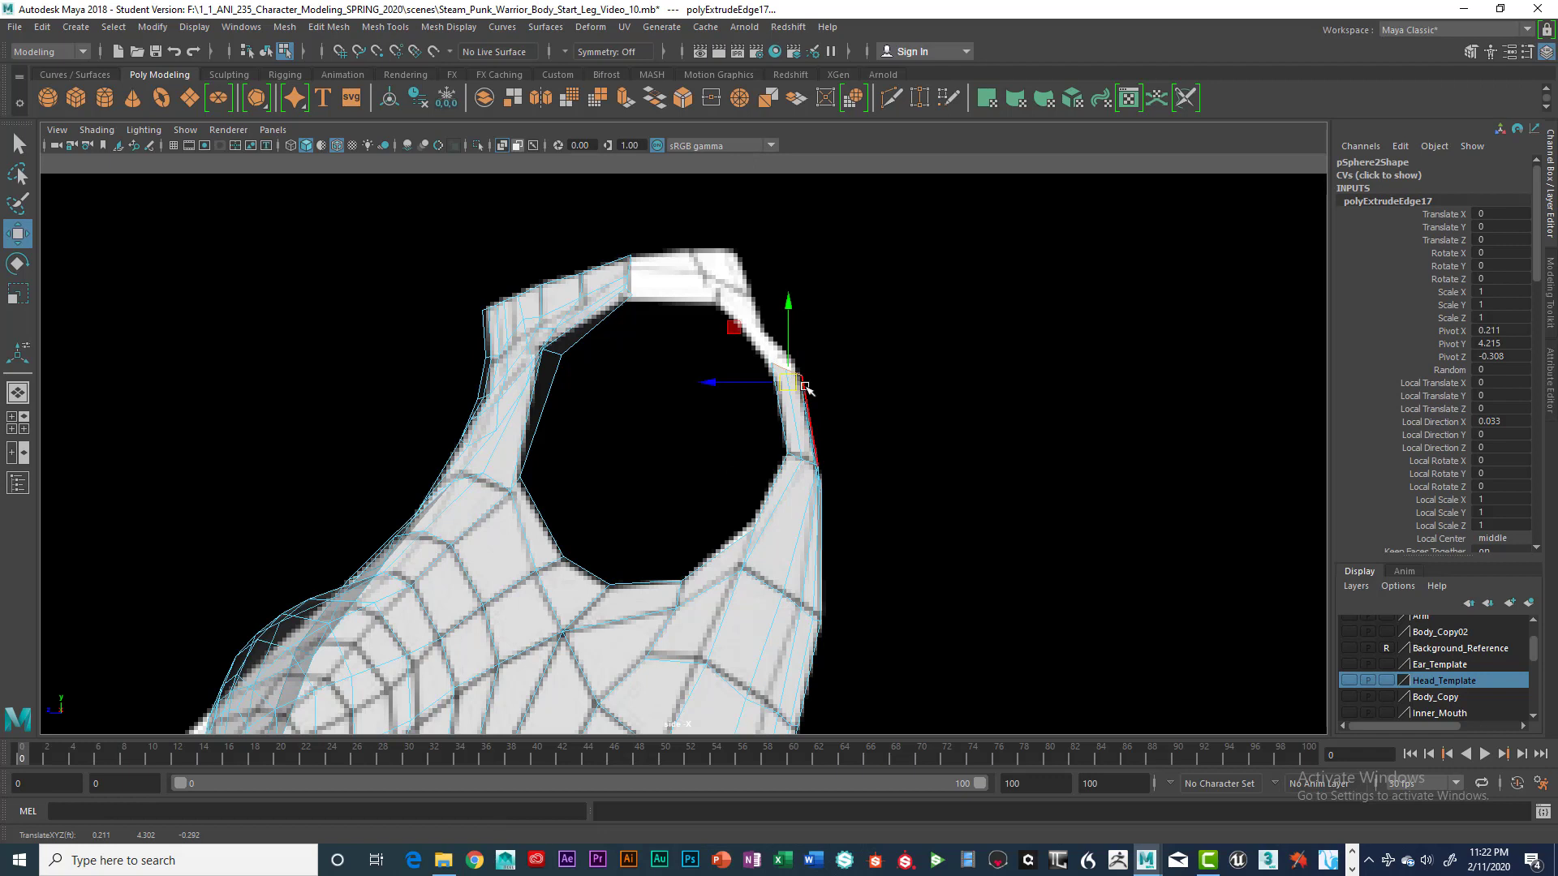
Extrude the back panel's top border edges again, moving them up and forward along the side reference to the shoulder
key("e")
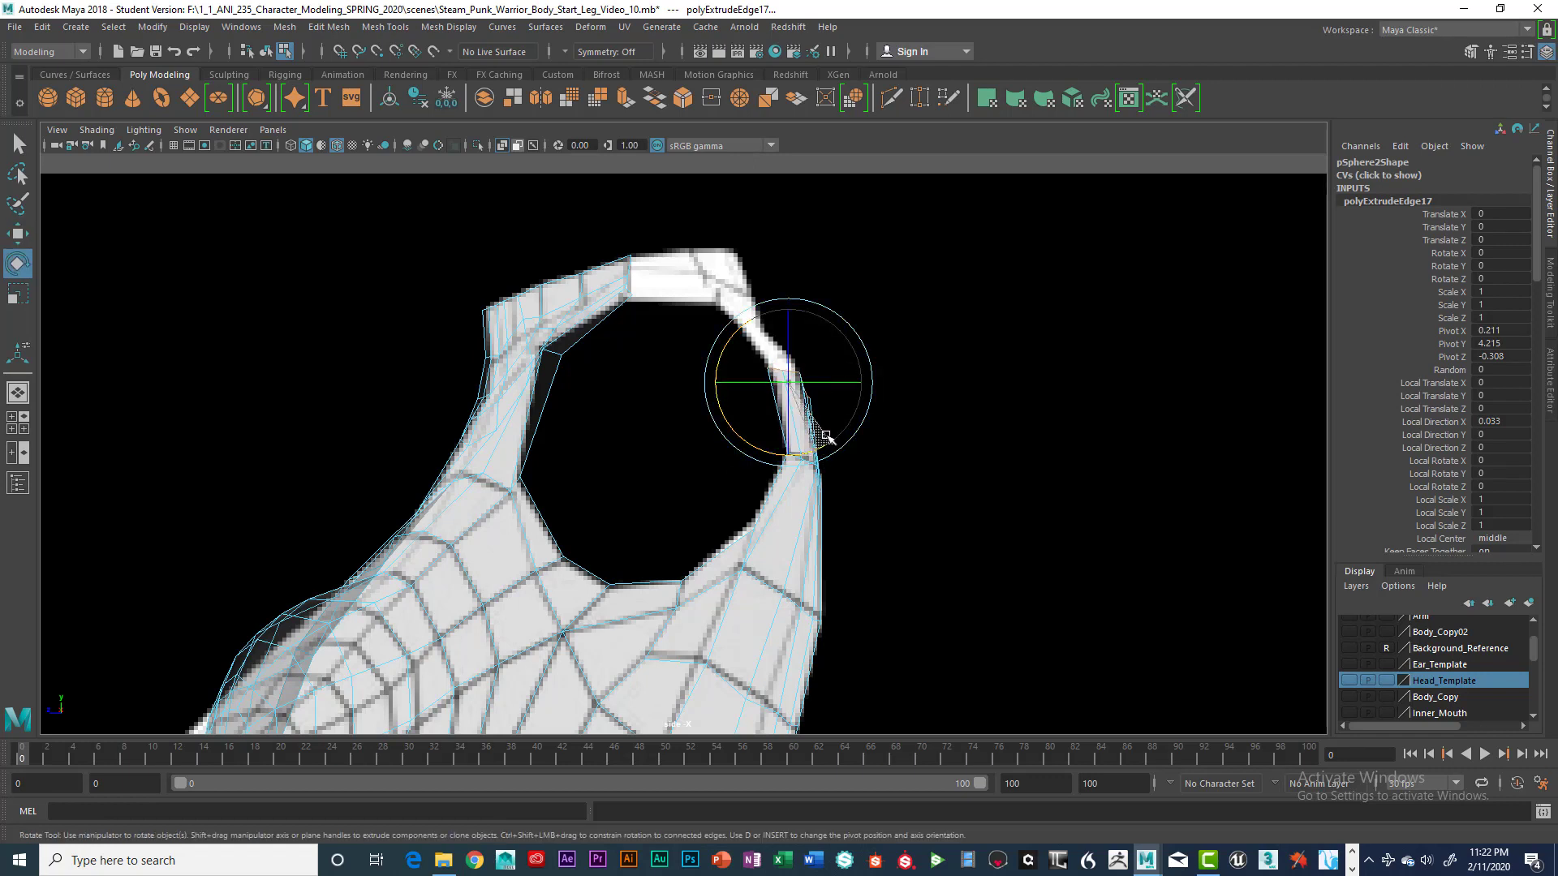
key("space")
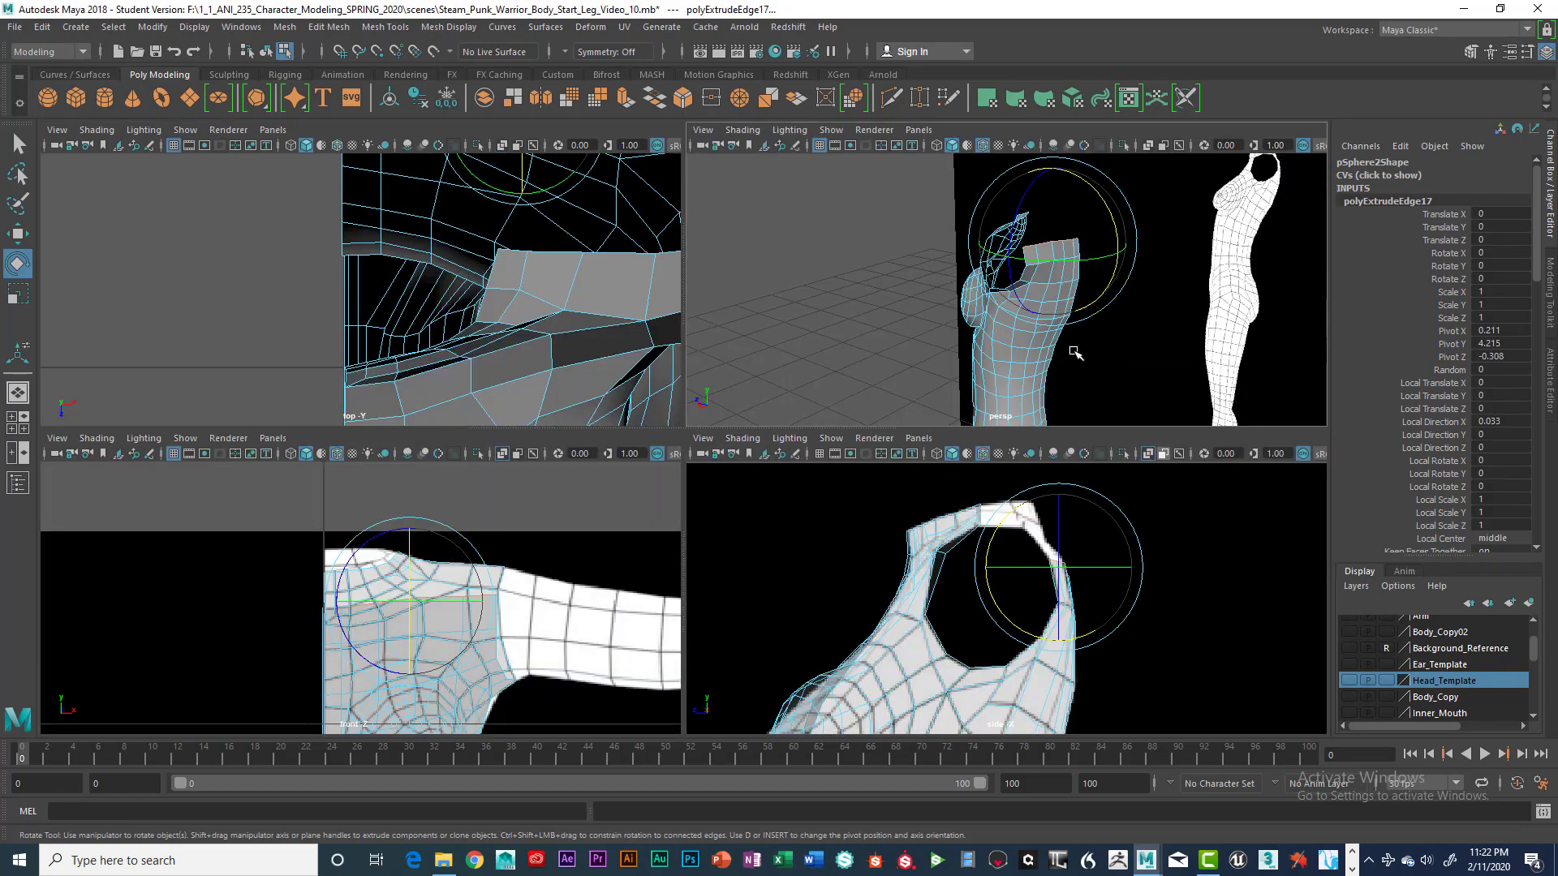
key("space")
mouse_move(931, 452)
left_mouse_down("alt")
mouse_move(840, 470)
mouse_move(990, 445)
mouse_move(779, 462)
mouse_move(942, 452)
mouse_move(917, 459)
left_mouse_up("alt")
key("space")
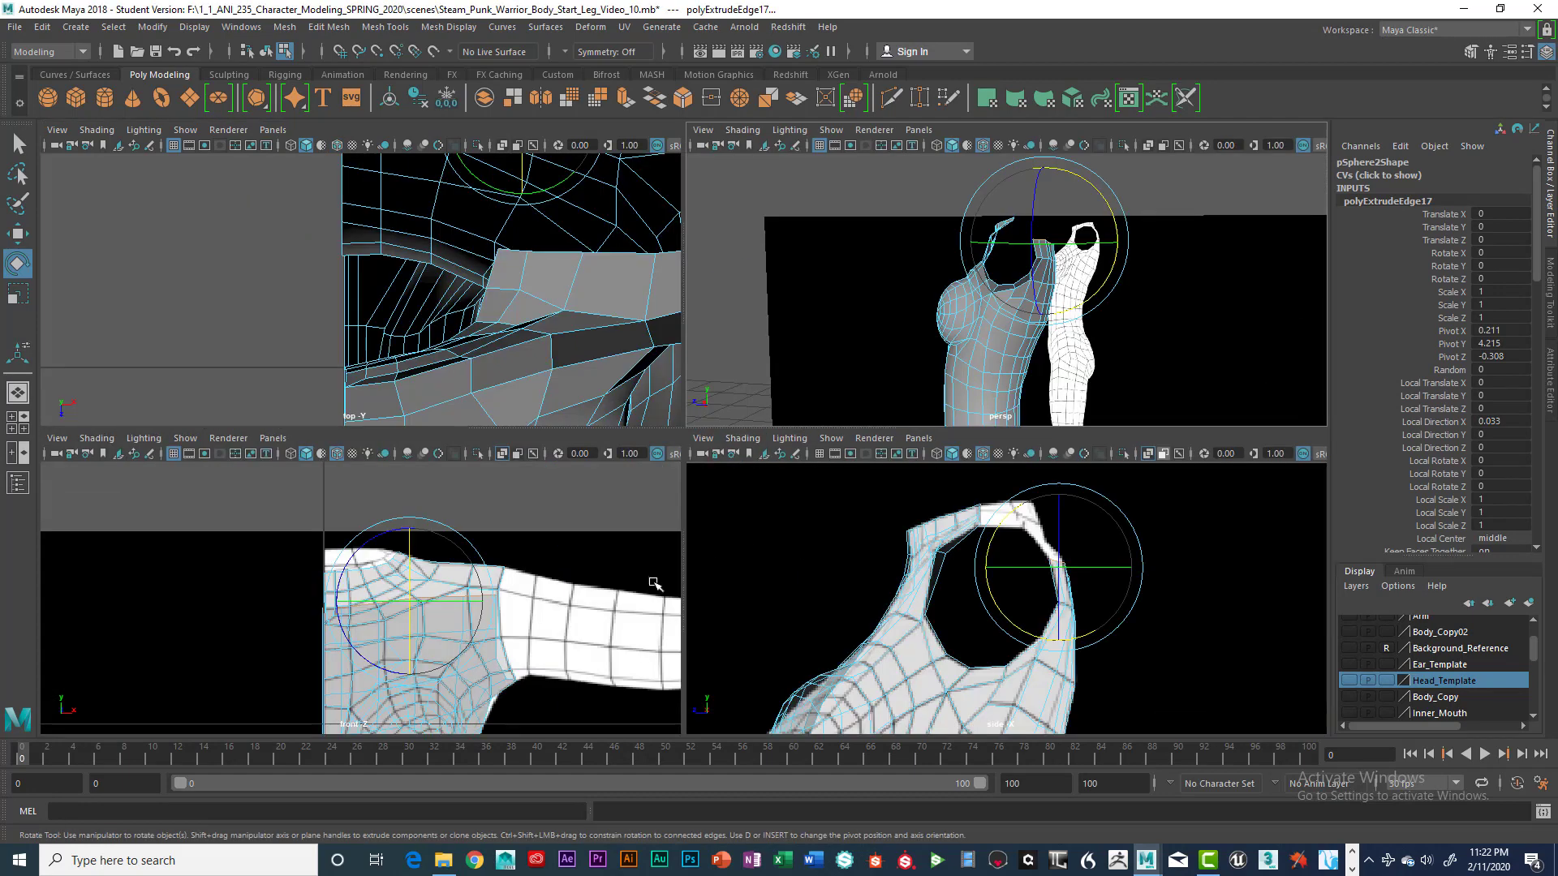
key("space")
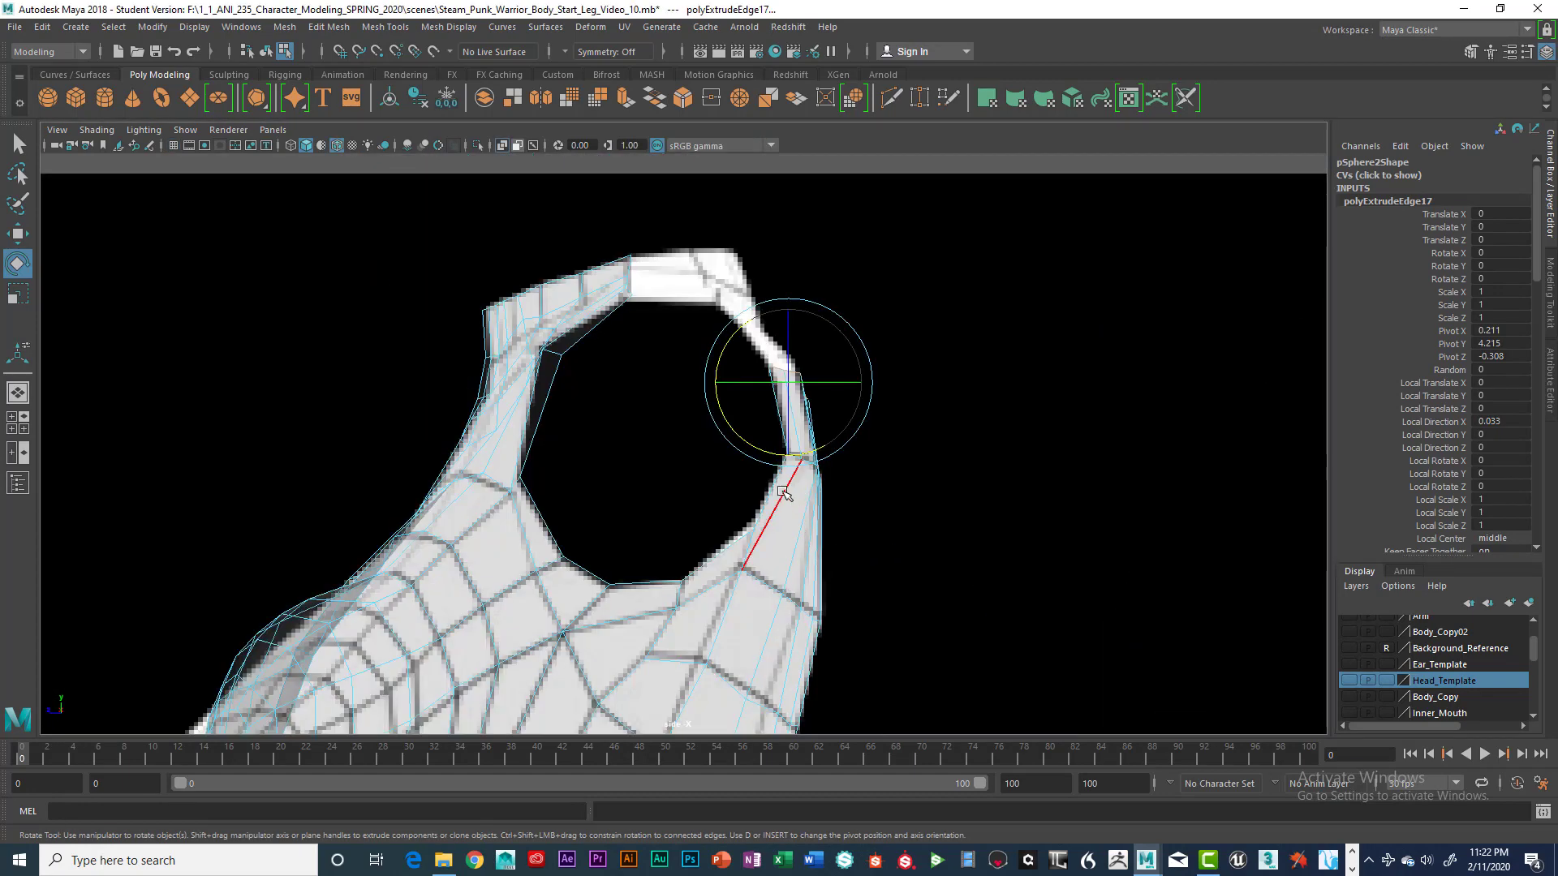
key("ctrl+e")
key("w")
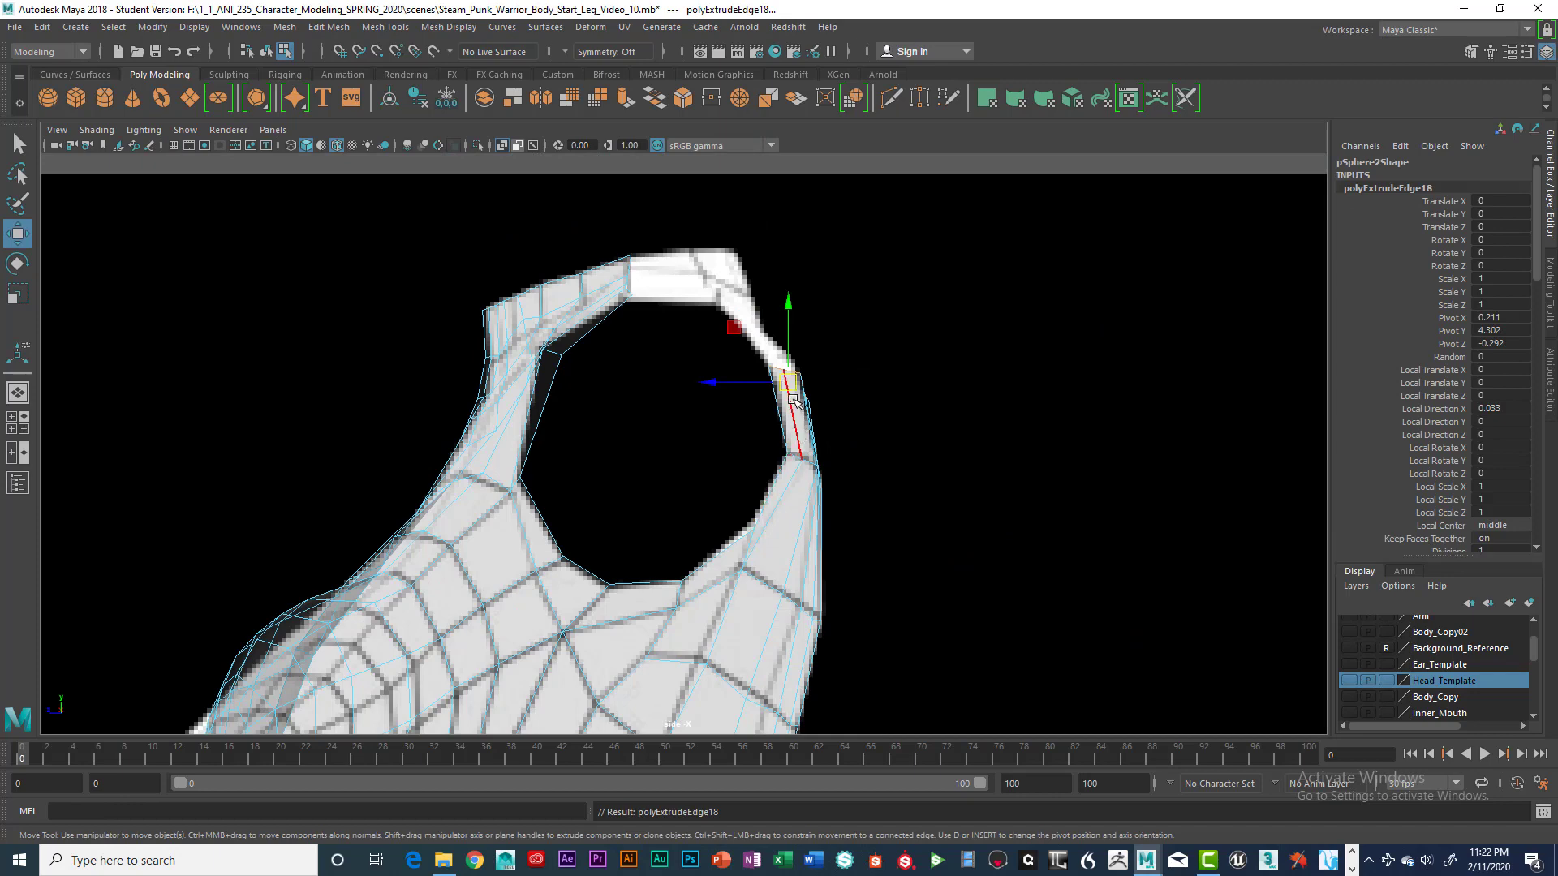
left_click_drag(794, 400, 763, 326)
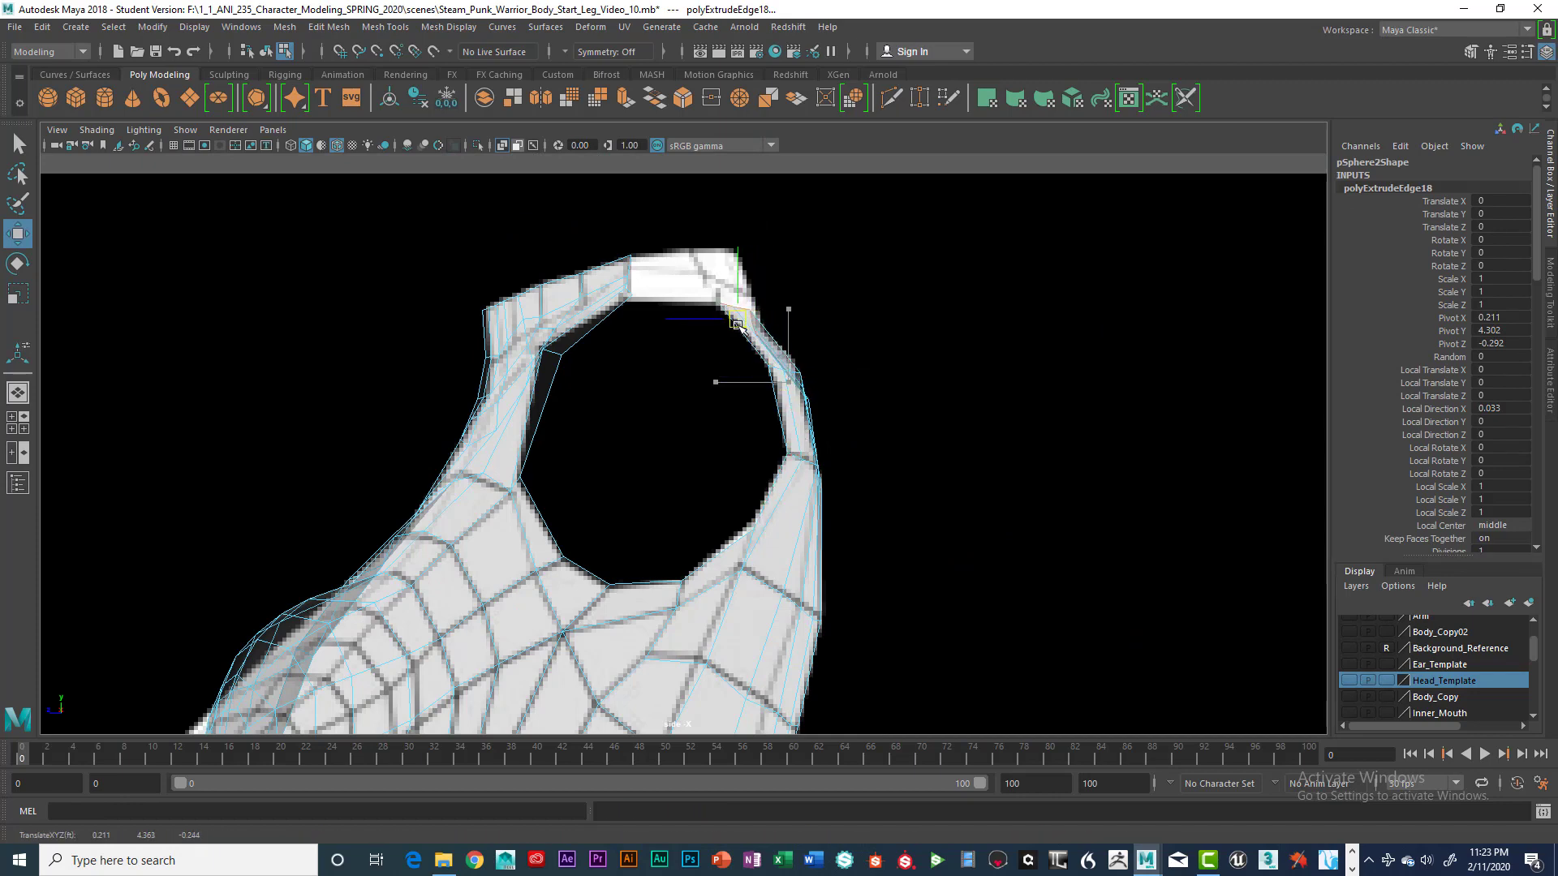
Raise the newly extruded top border edges slightly along Y to match the shoulder line in the front reference
key("space")
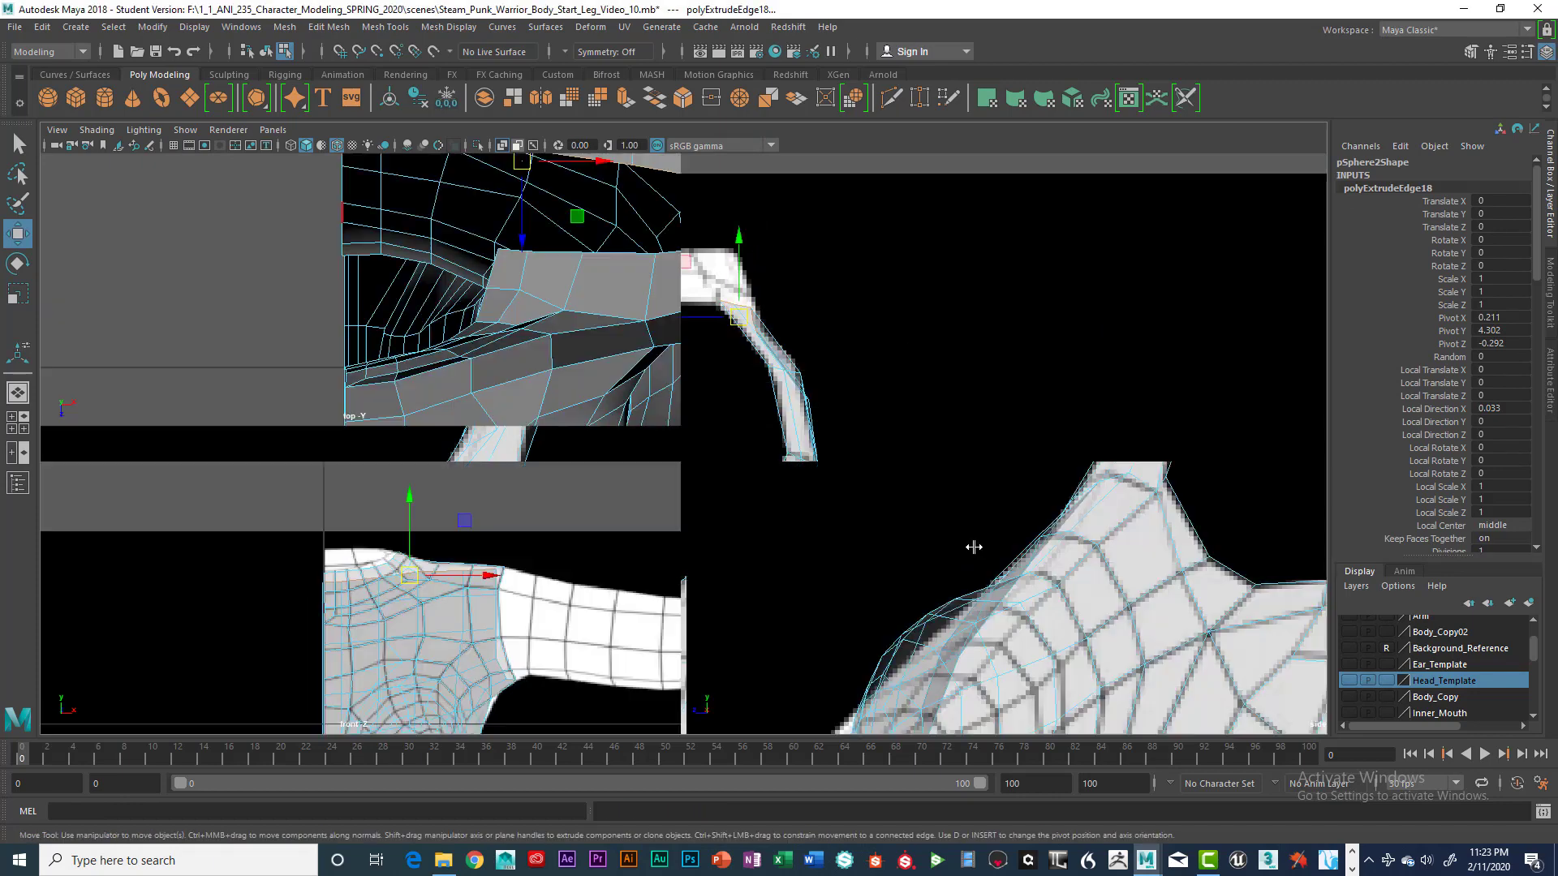
key("space")
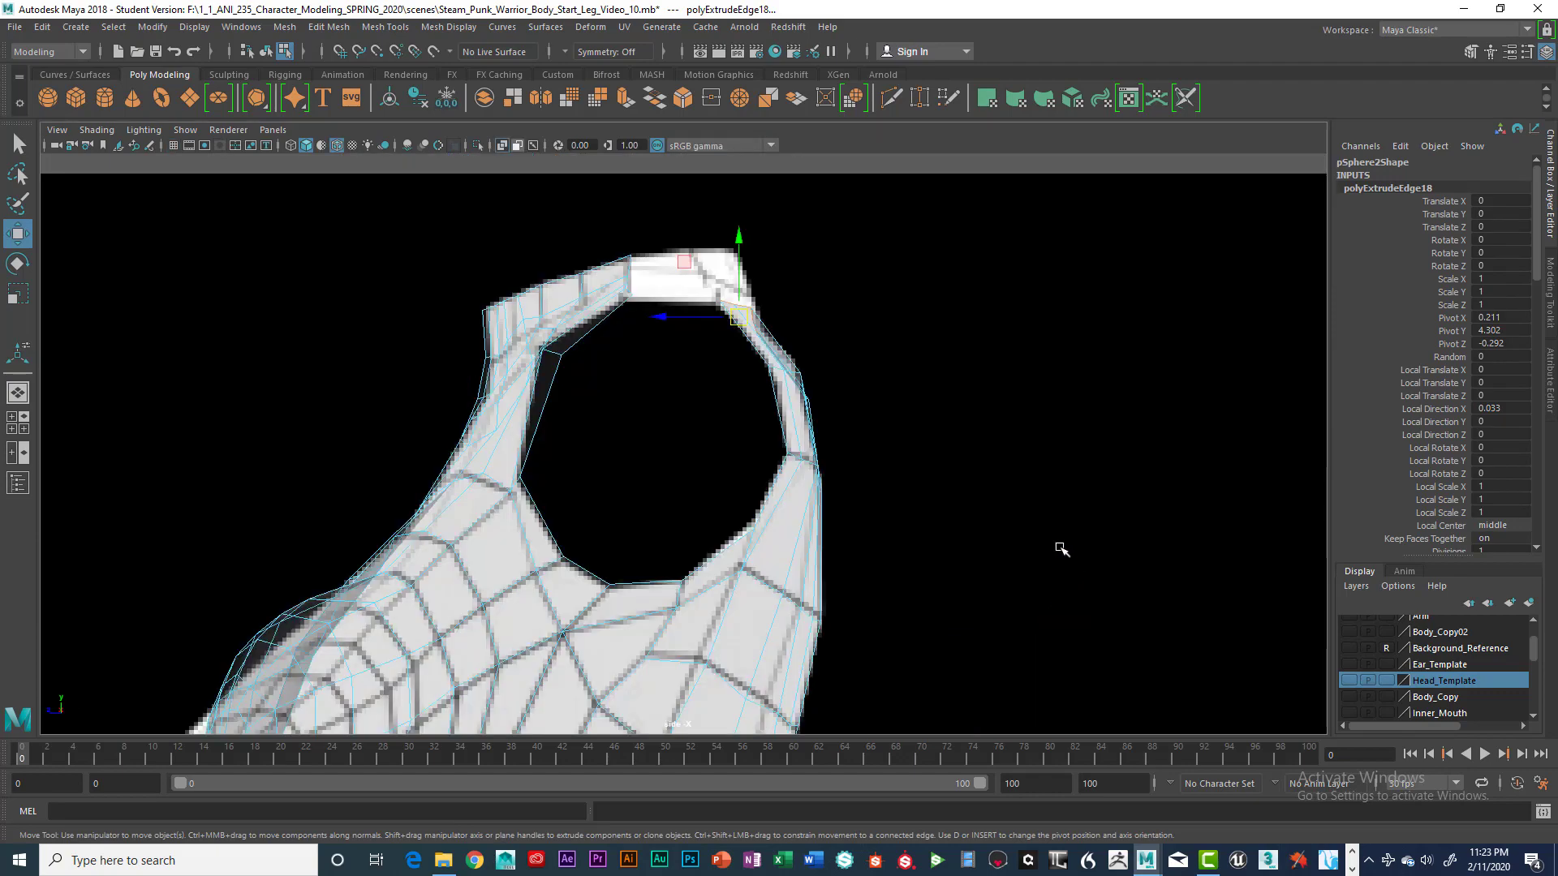
key("space")
key("space")
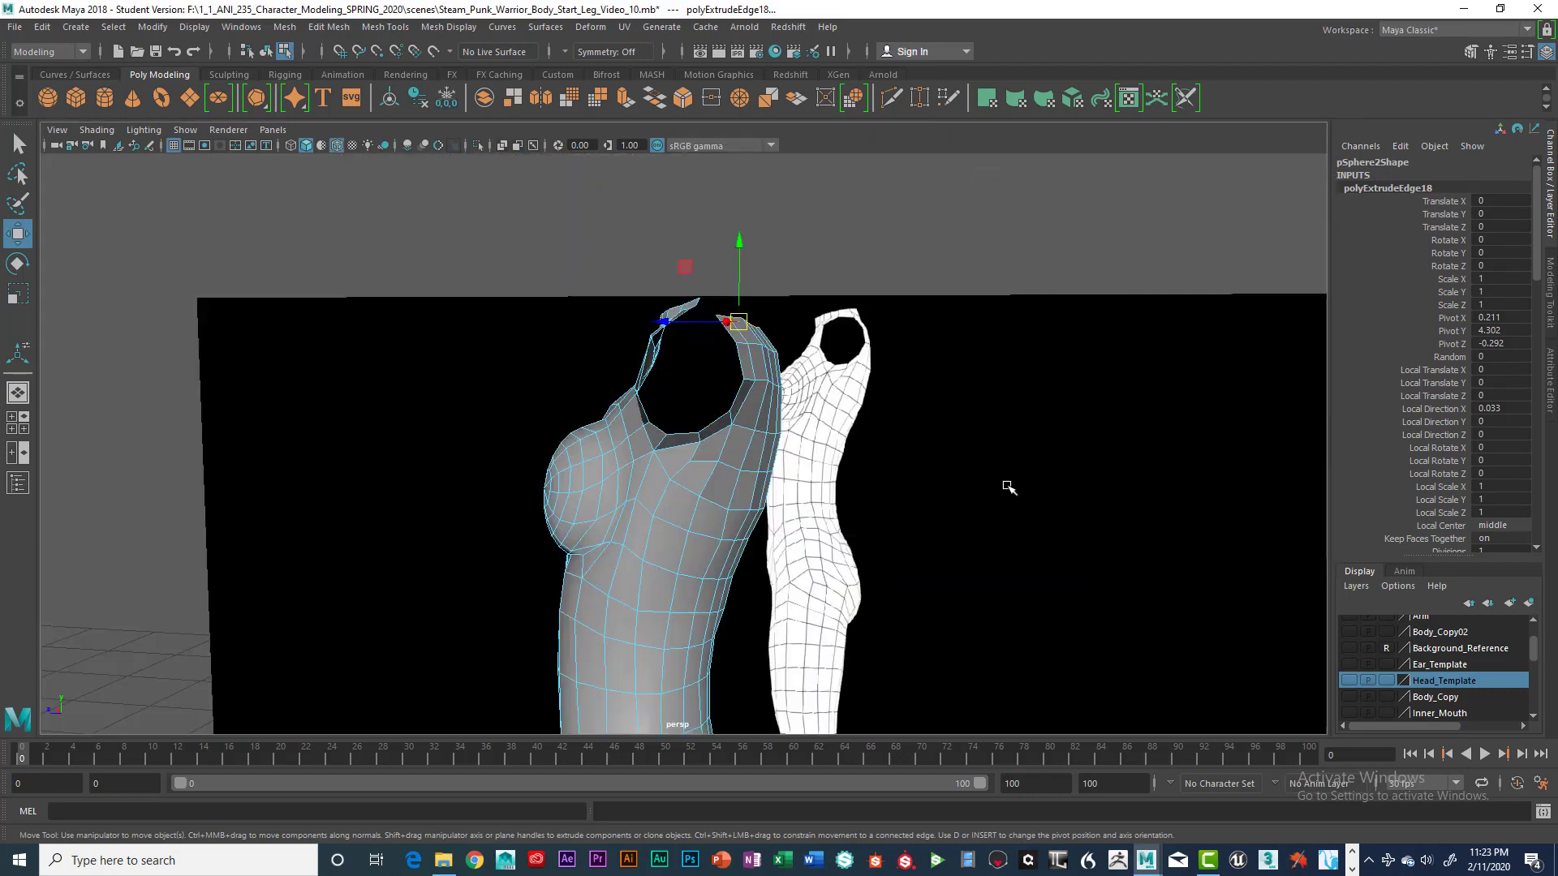
left_click_drag(1006, 490, 865, 513, "alt")
key("space")
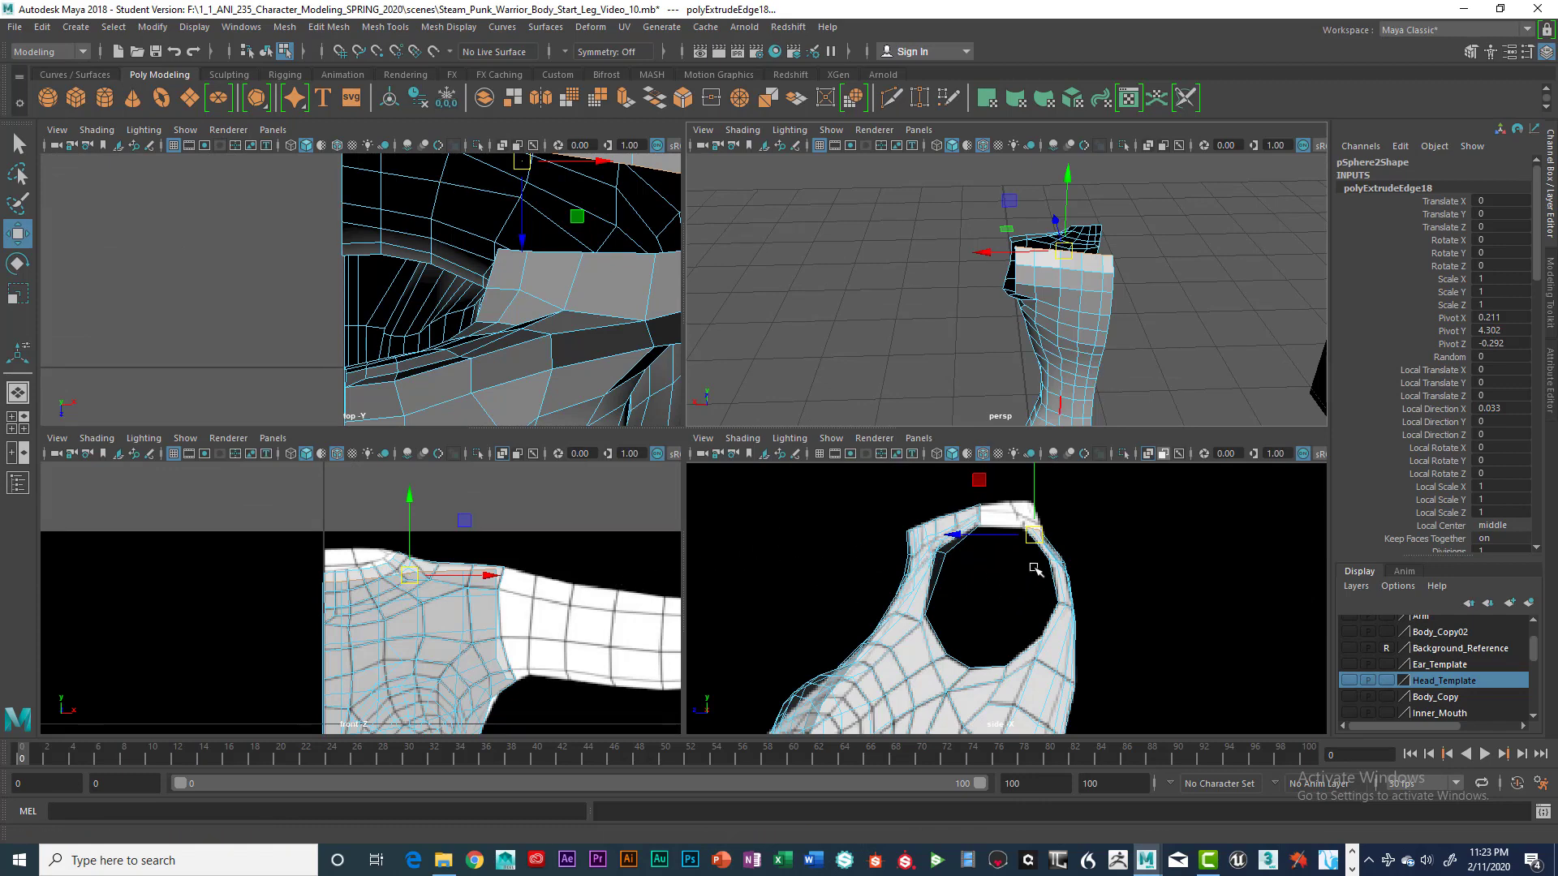
key("space")
key("space")
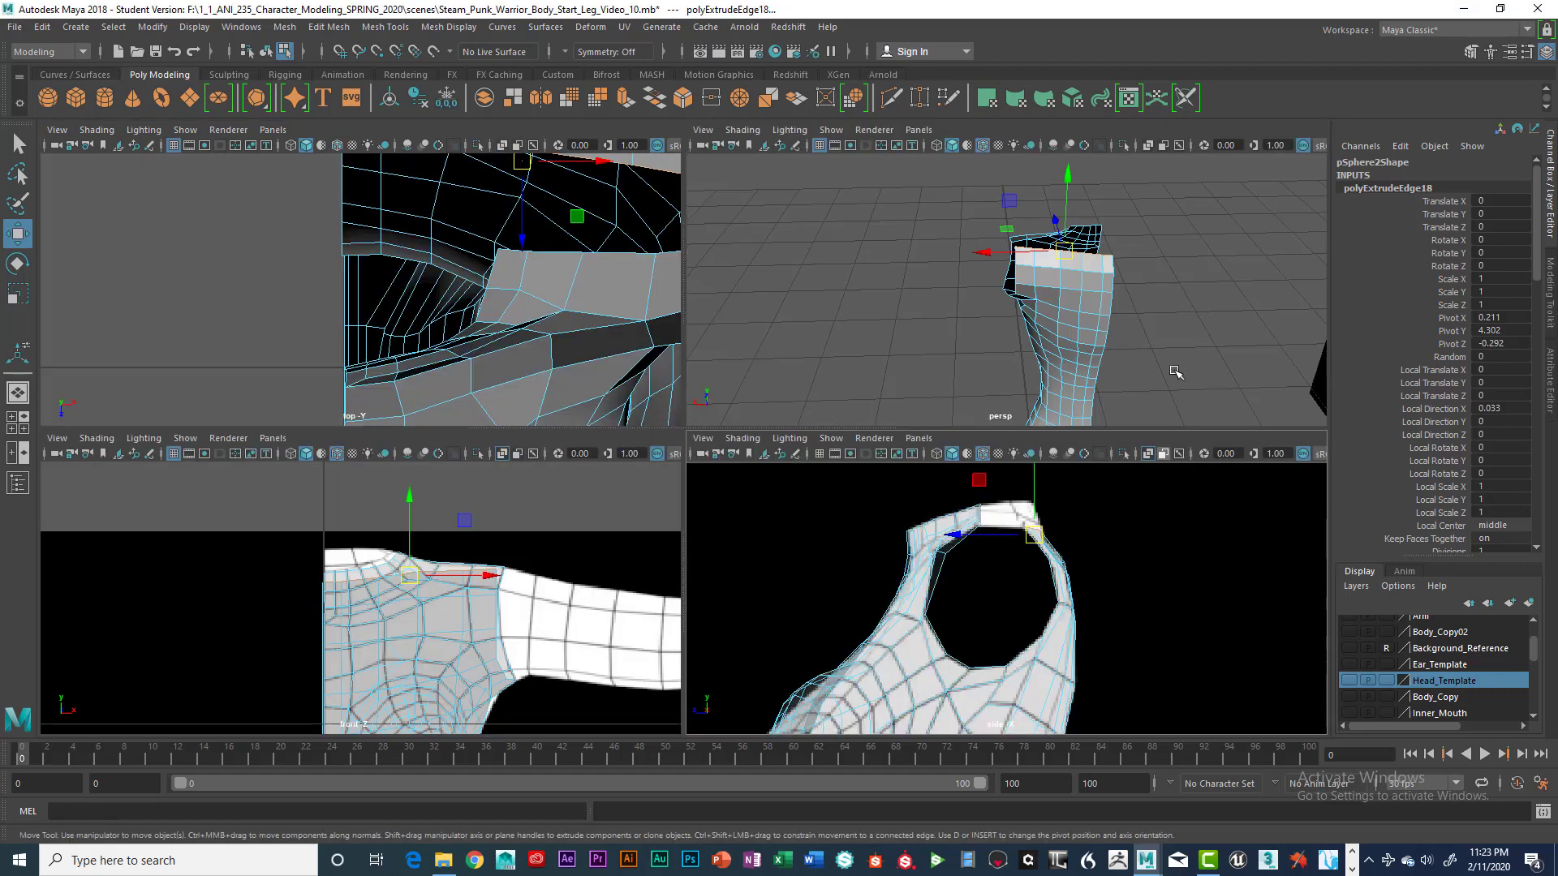
left_click_drag(1132, 334, 1022, 365, "alt")
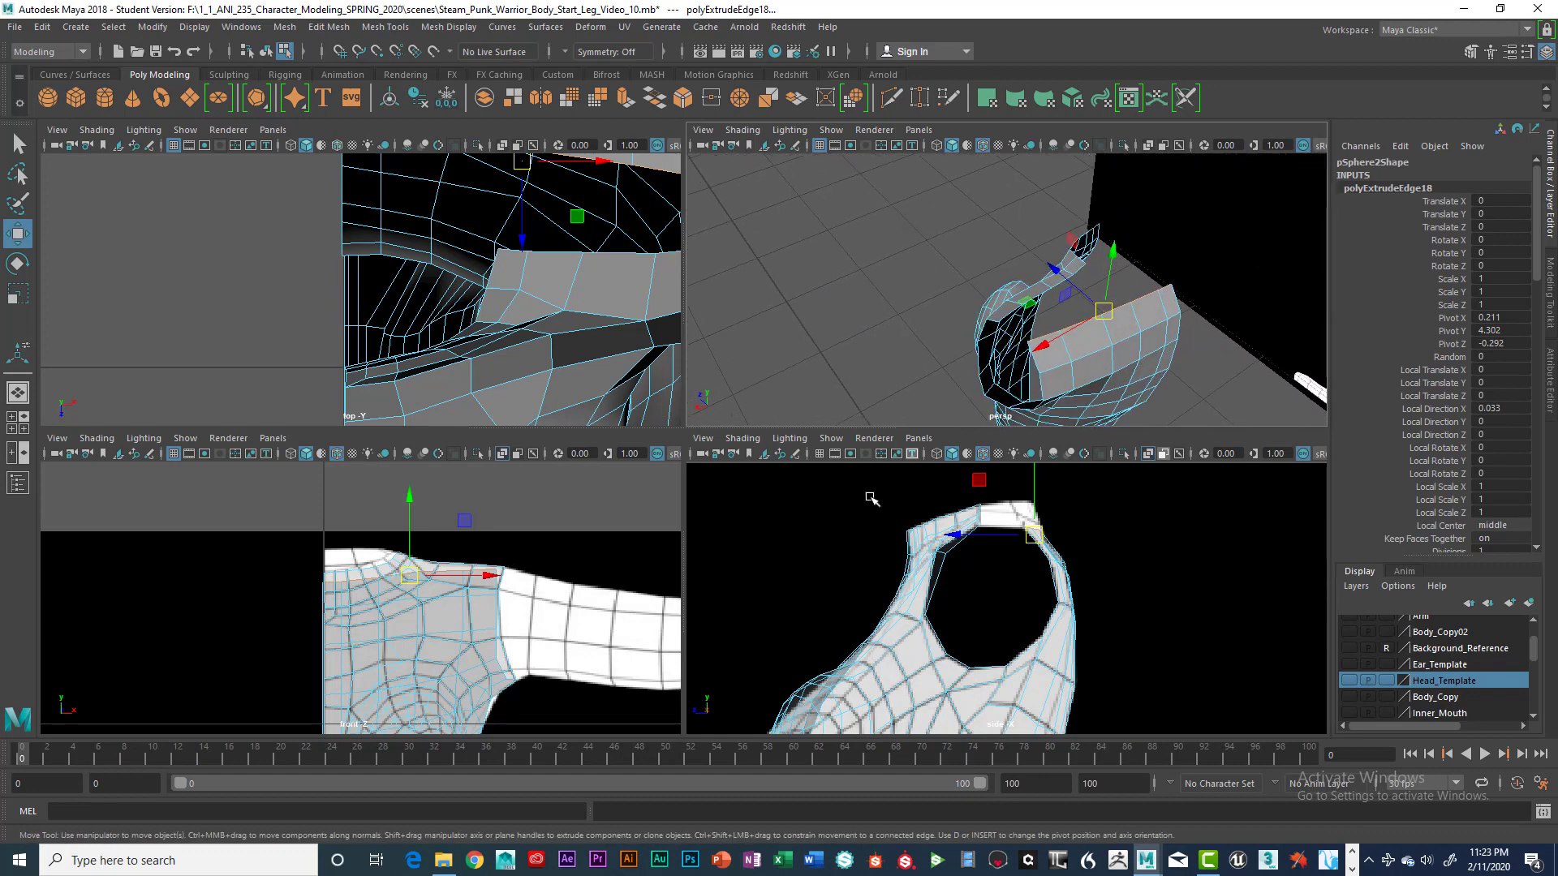
scroll(548, 563, "up", 5)
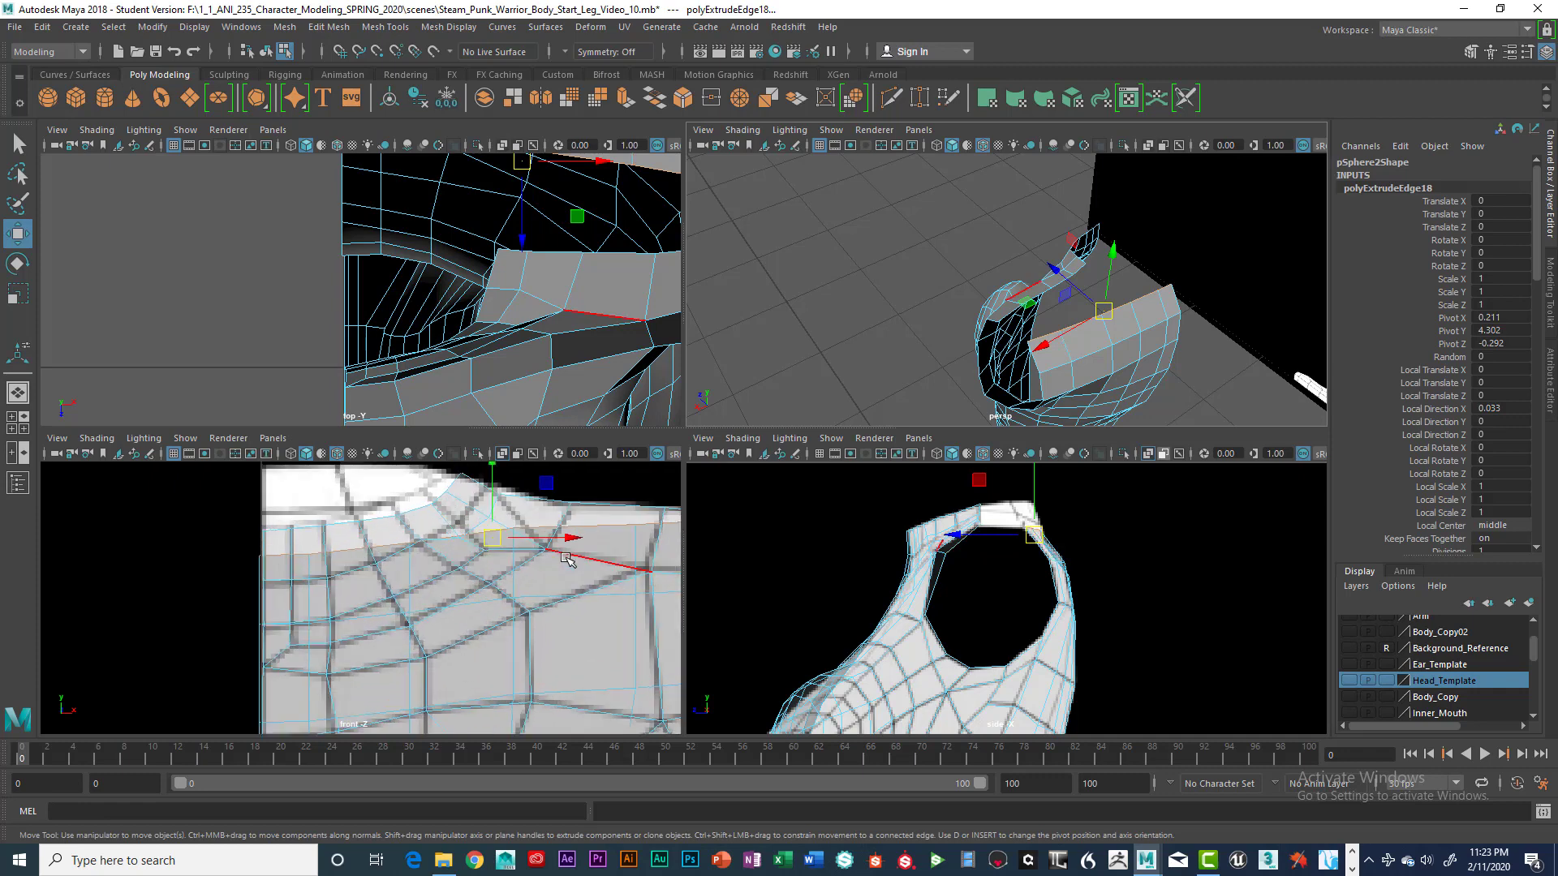
scroll(566, 558, "down", 2)
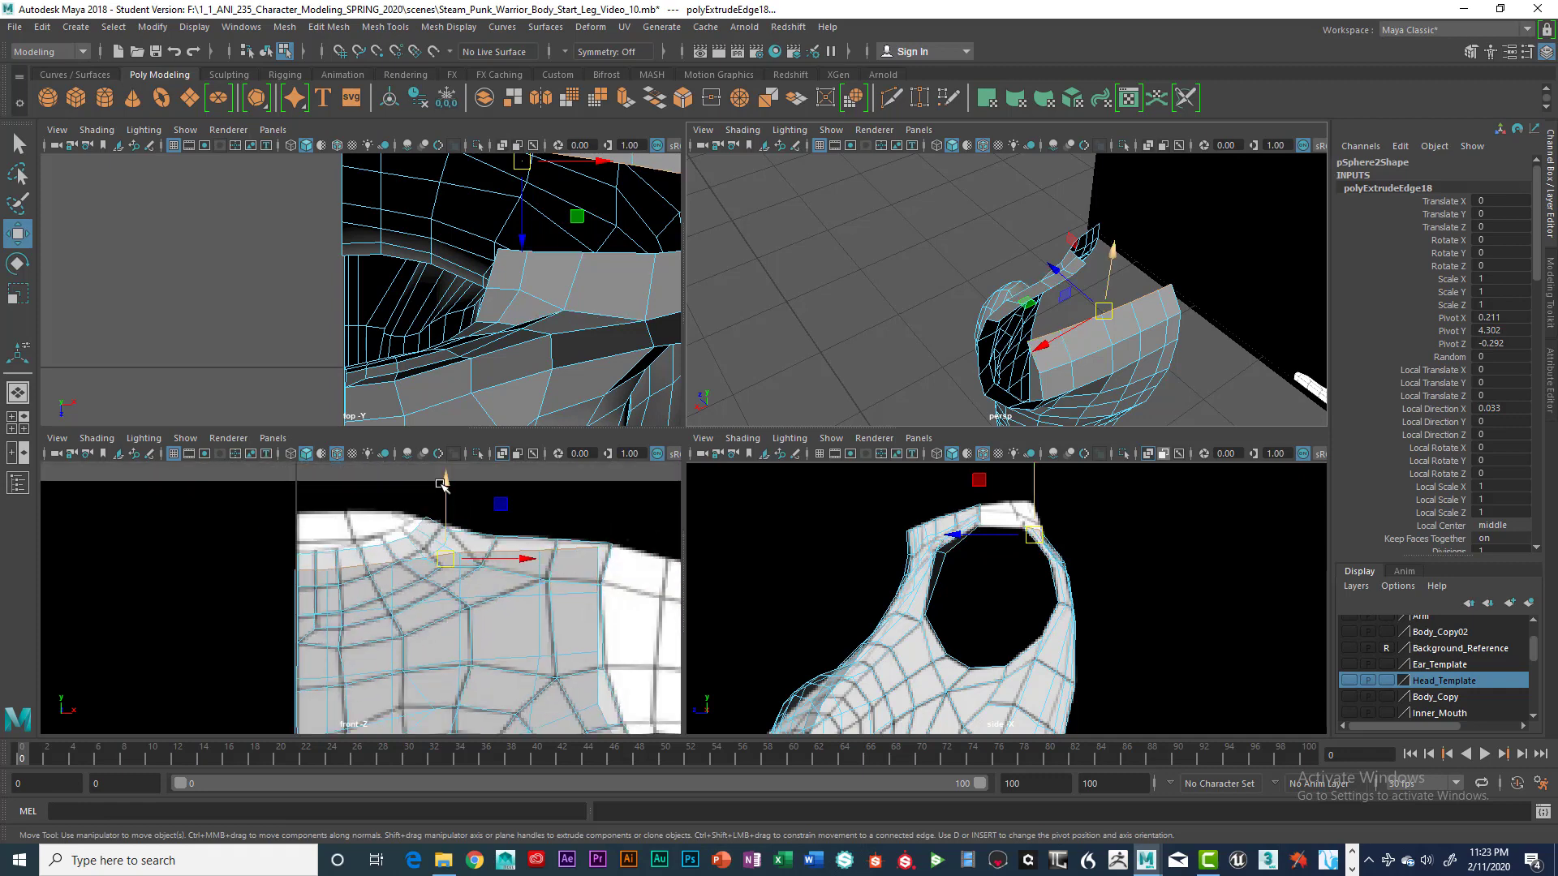
left_click_drag(449, 483, 461, 480)
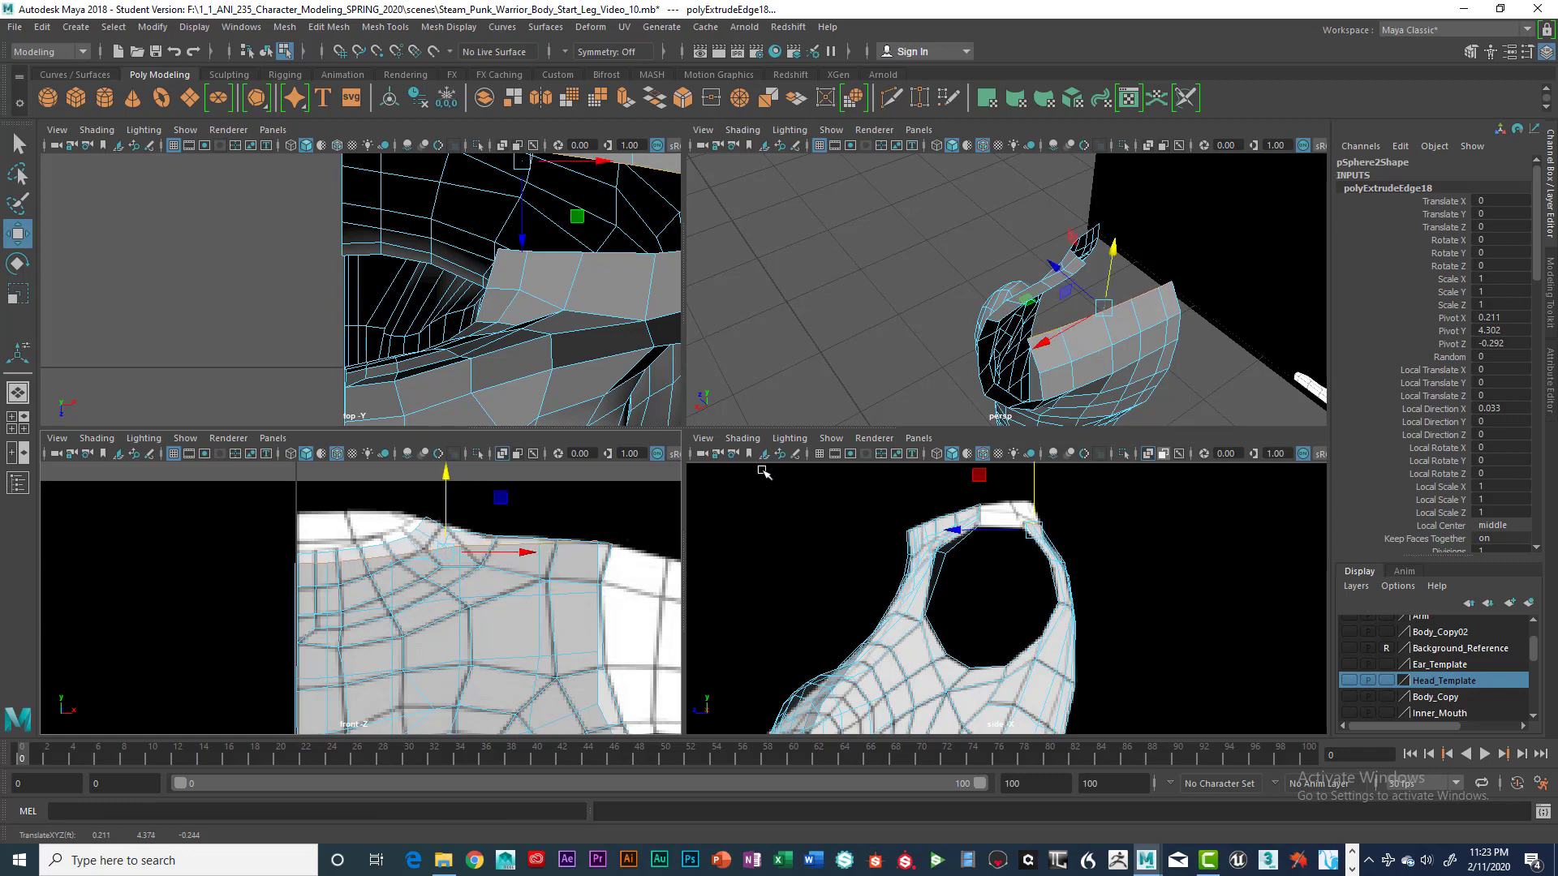
Switch to vertex editing and move the outermost top-row vertex outward to the shoulder corner of the front reference
left_click_drag(663, 538, 660, 538, "alt")
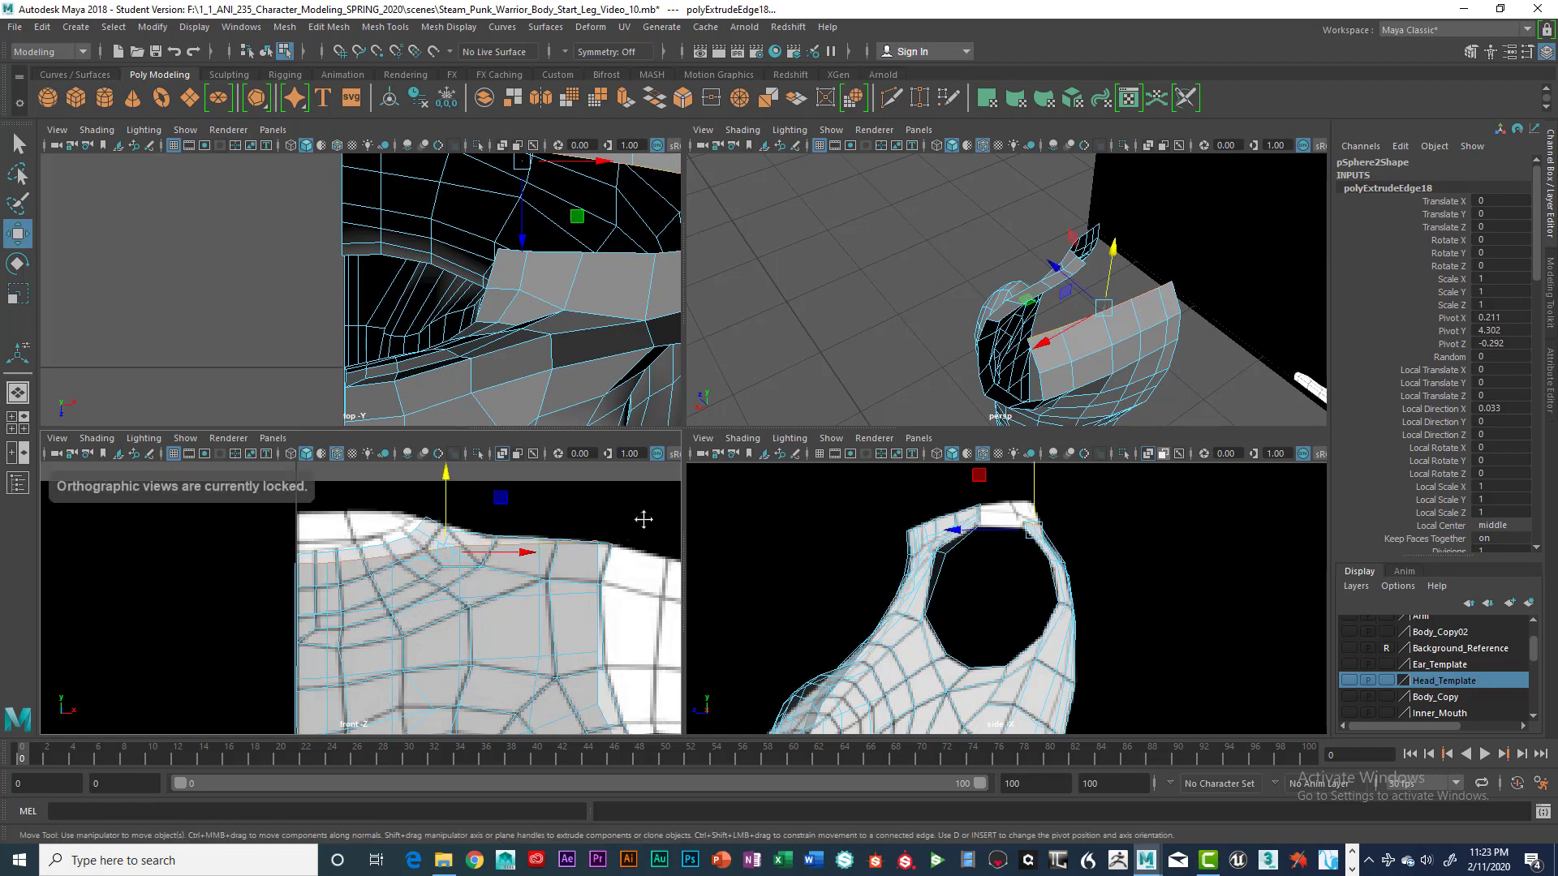
middle_click_drag(644, 520, 621, 514, "alt")
right_click(591, 519)
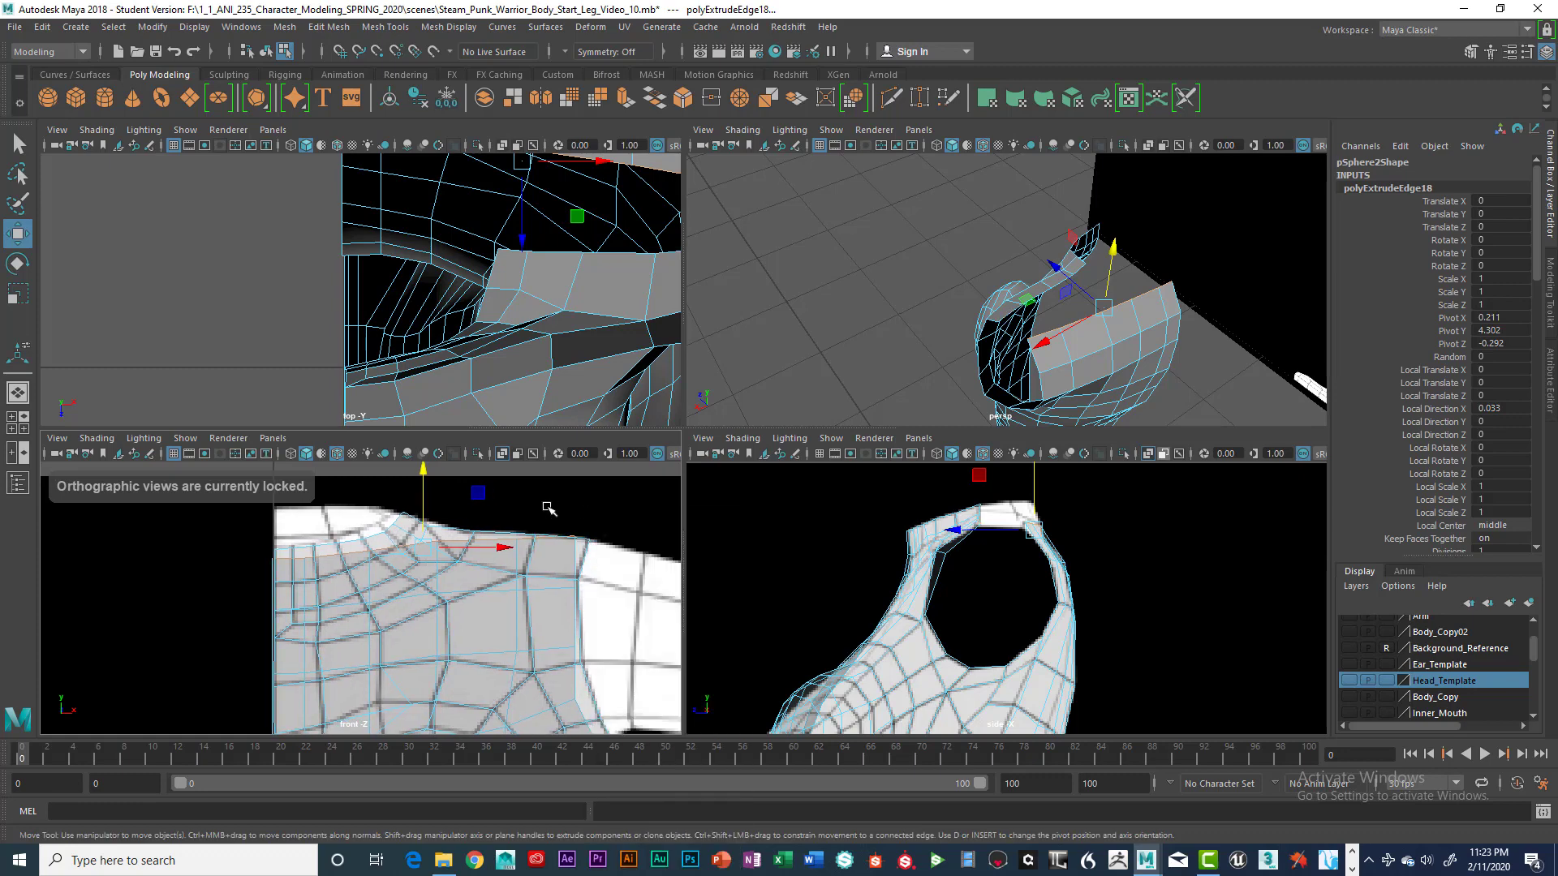
right_click(547, 508)
right_click(528, 392)
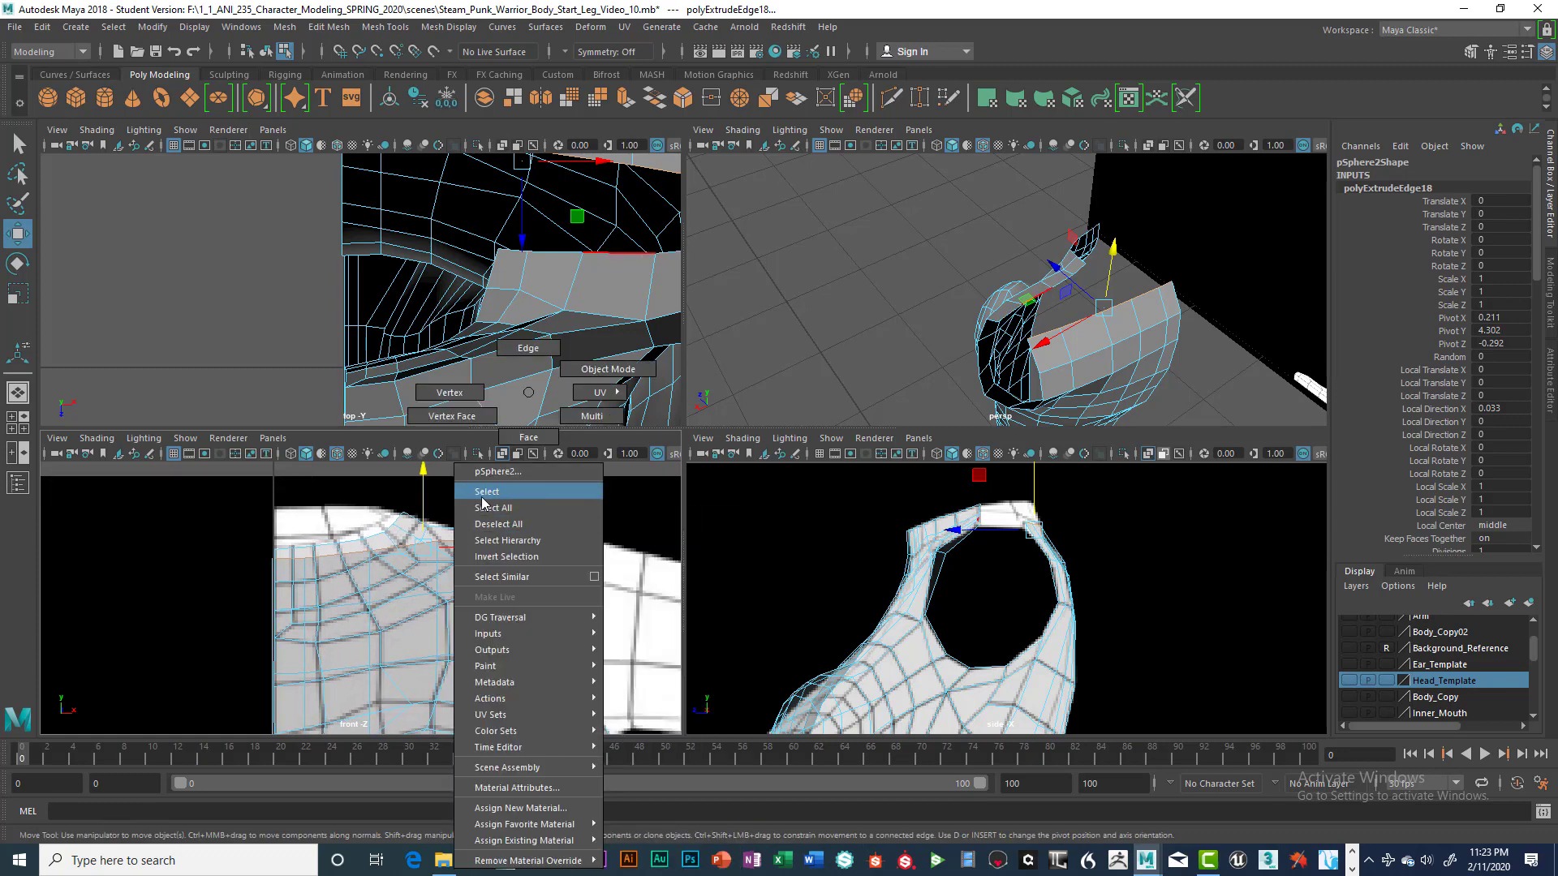
left_click(469, 393)
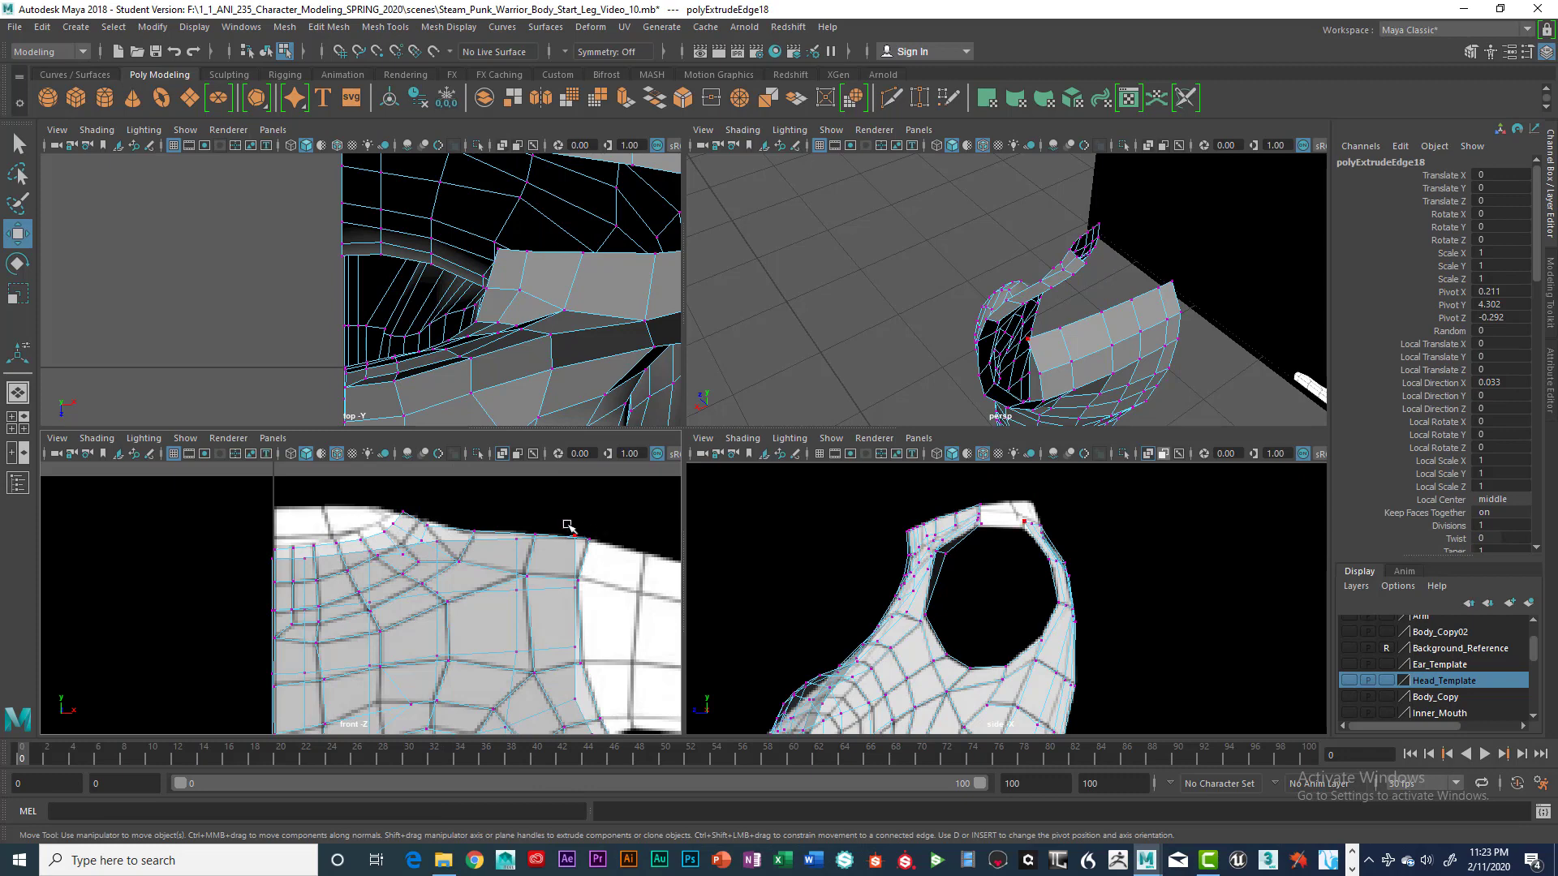
left_click_drag(568, 526, 591, 549)
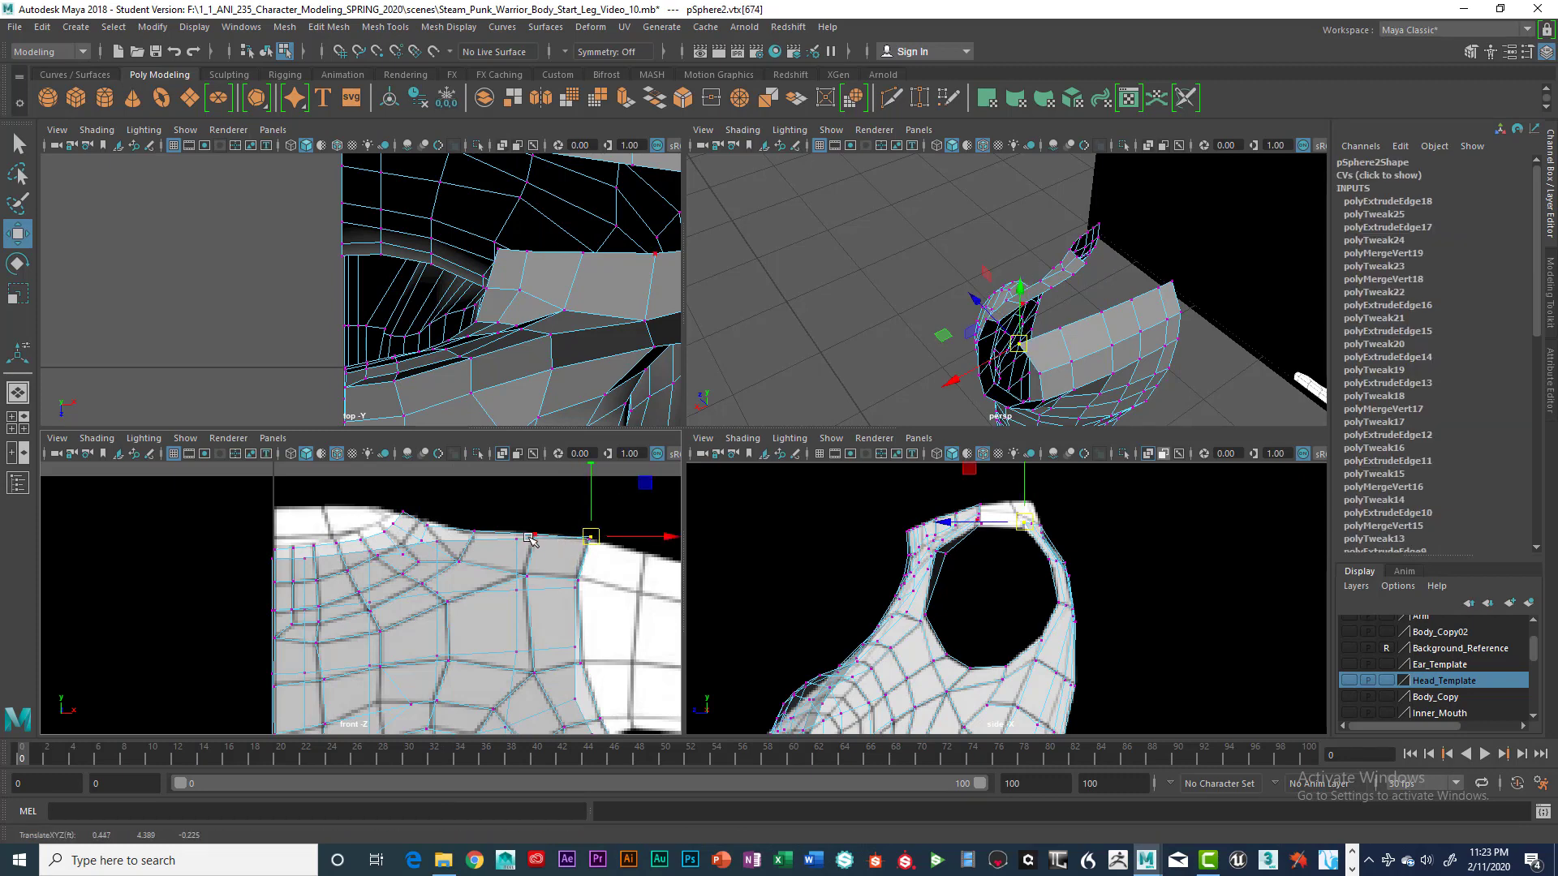
Shift the remaining three top-row vertices beside the centre line outward so they fit the front reference's shoulder line
left_click(529, 536)
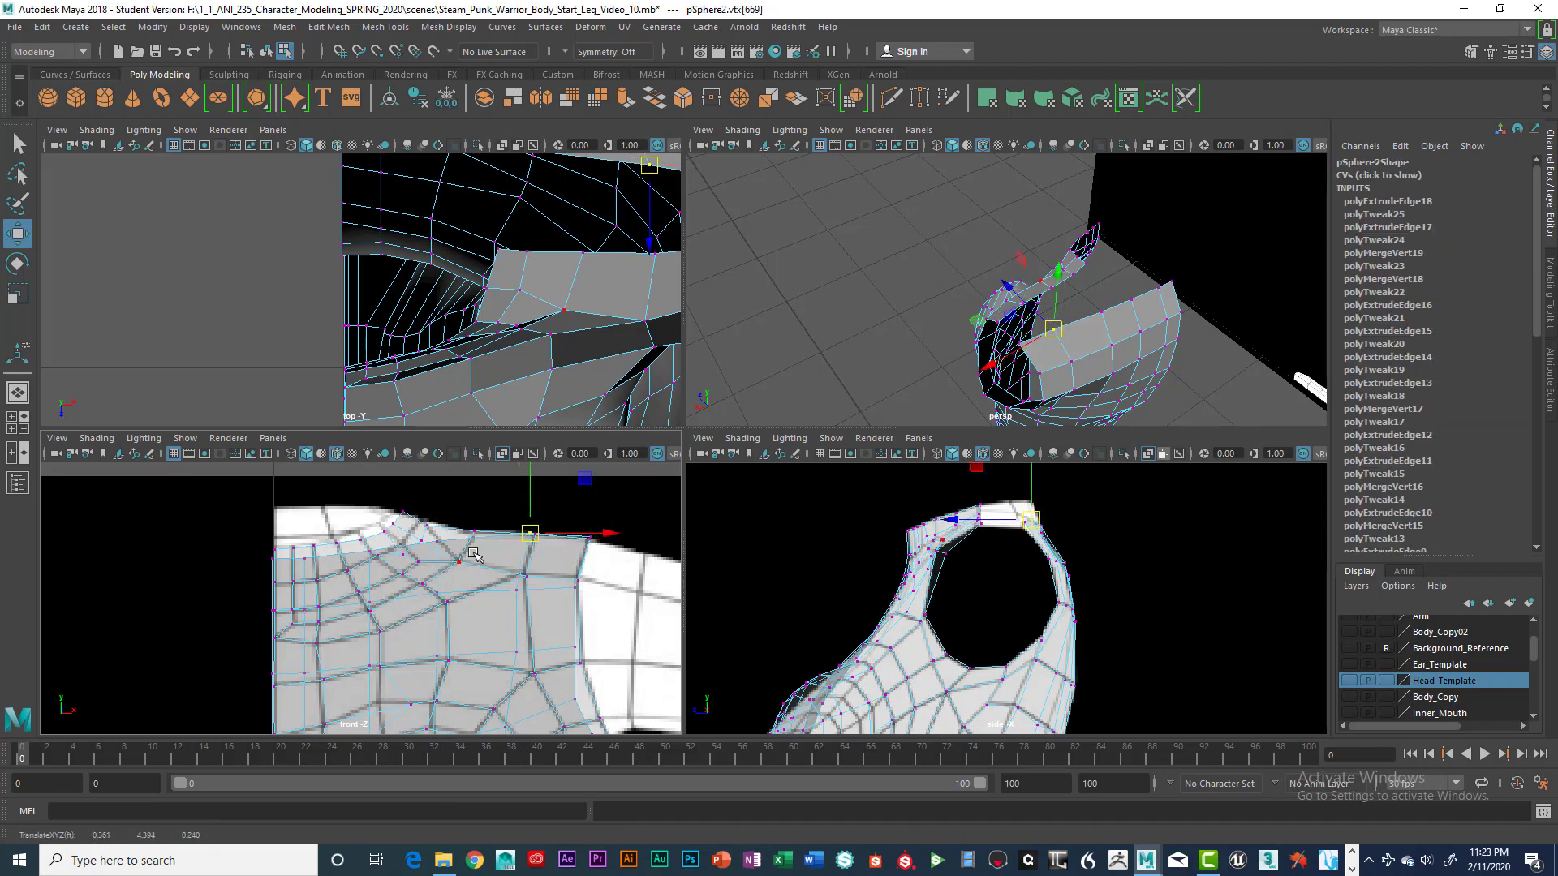
left_click(436, 540)
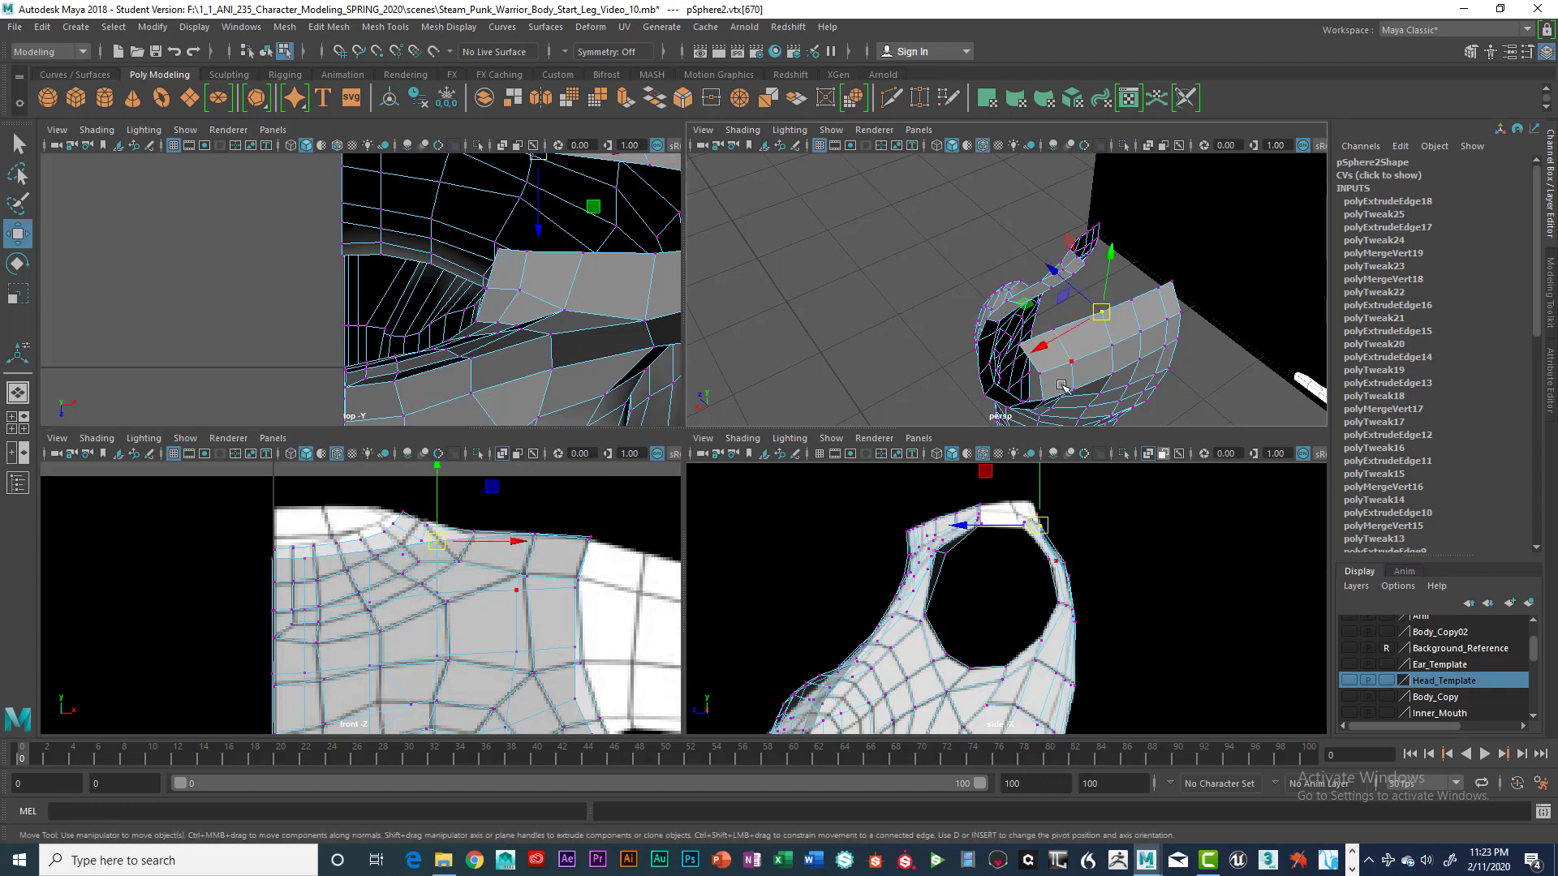
left_click_drag(436, 540, 471, 532)
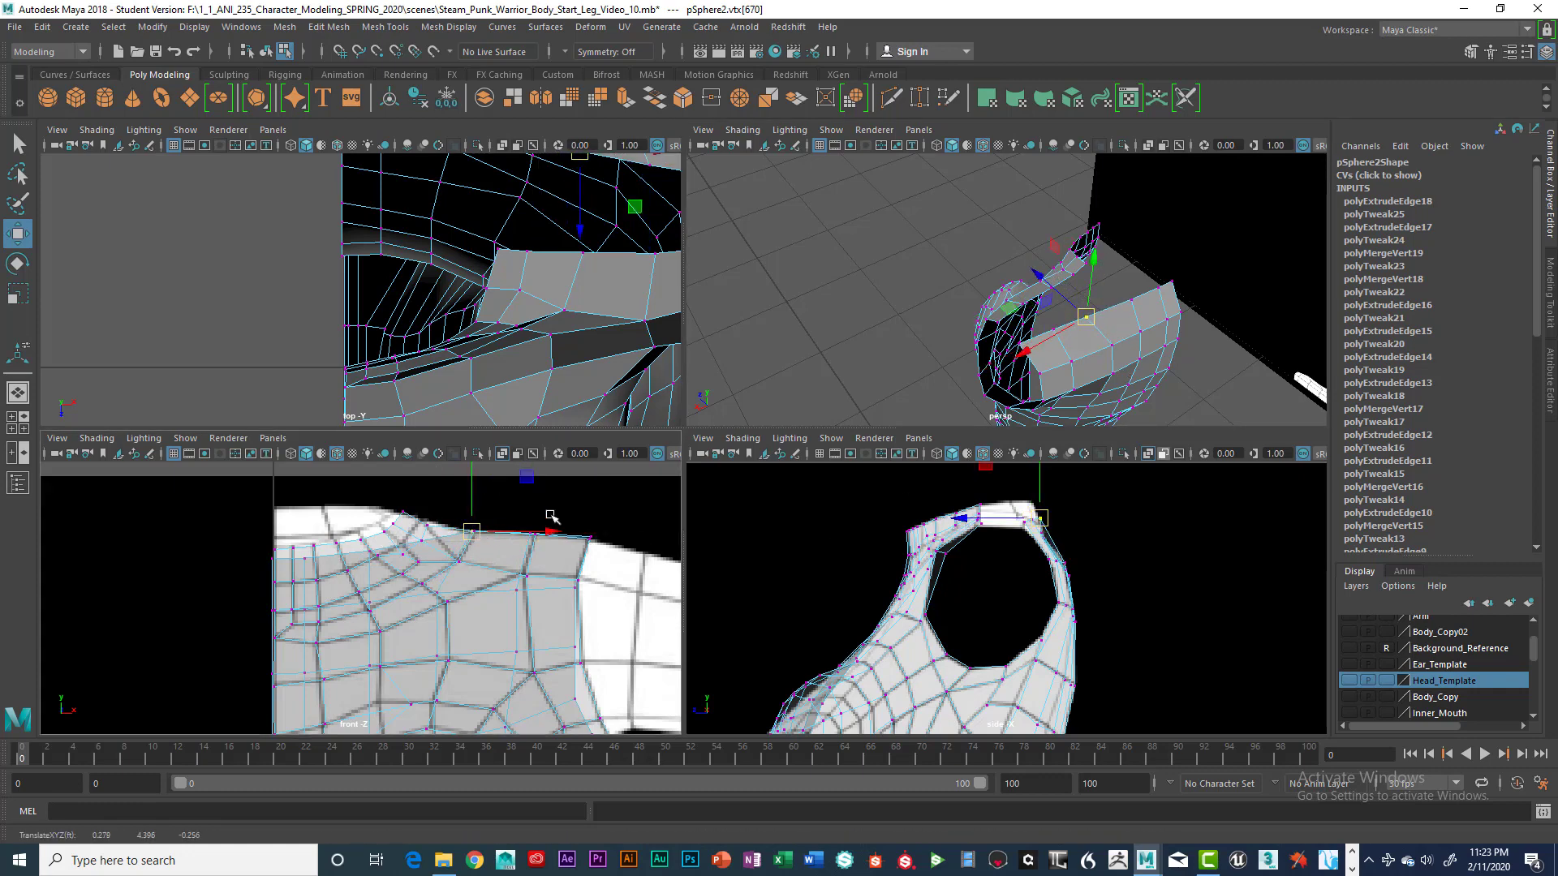
left_click(1126, 306)
left_click_drag(1109, 313, 1051, 349)
key("space")
left_click(1095, 348)
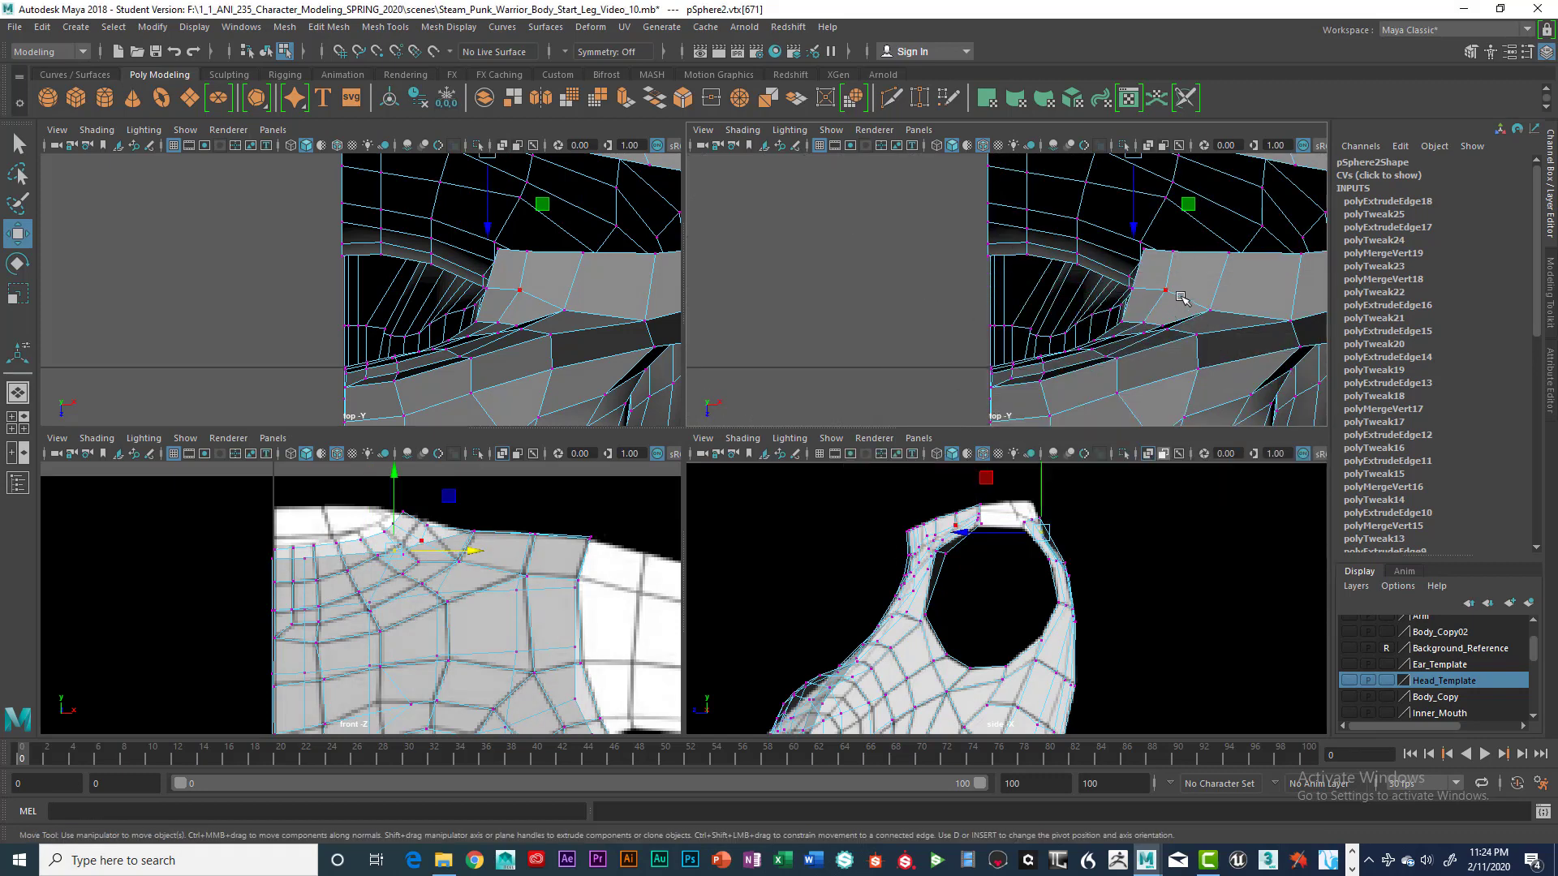
left_click(919, 130)
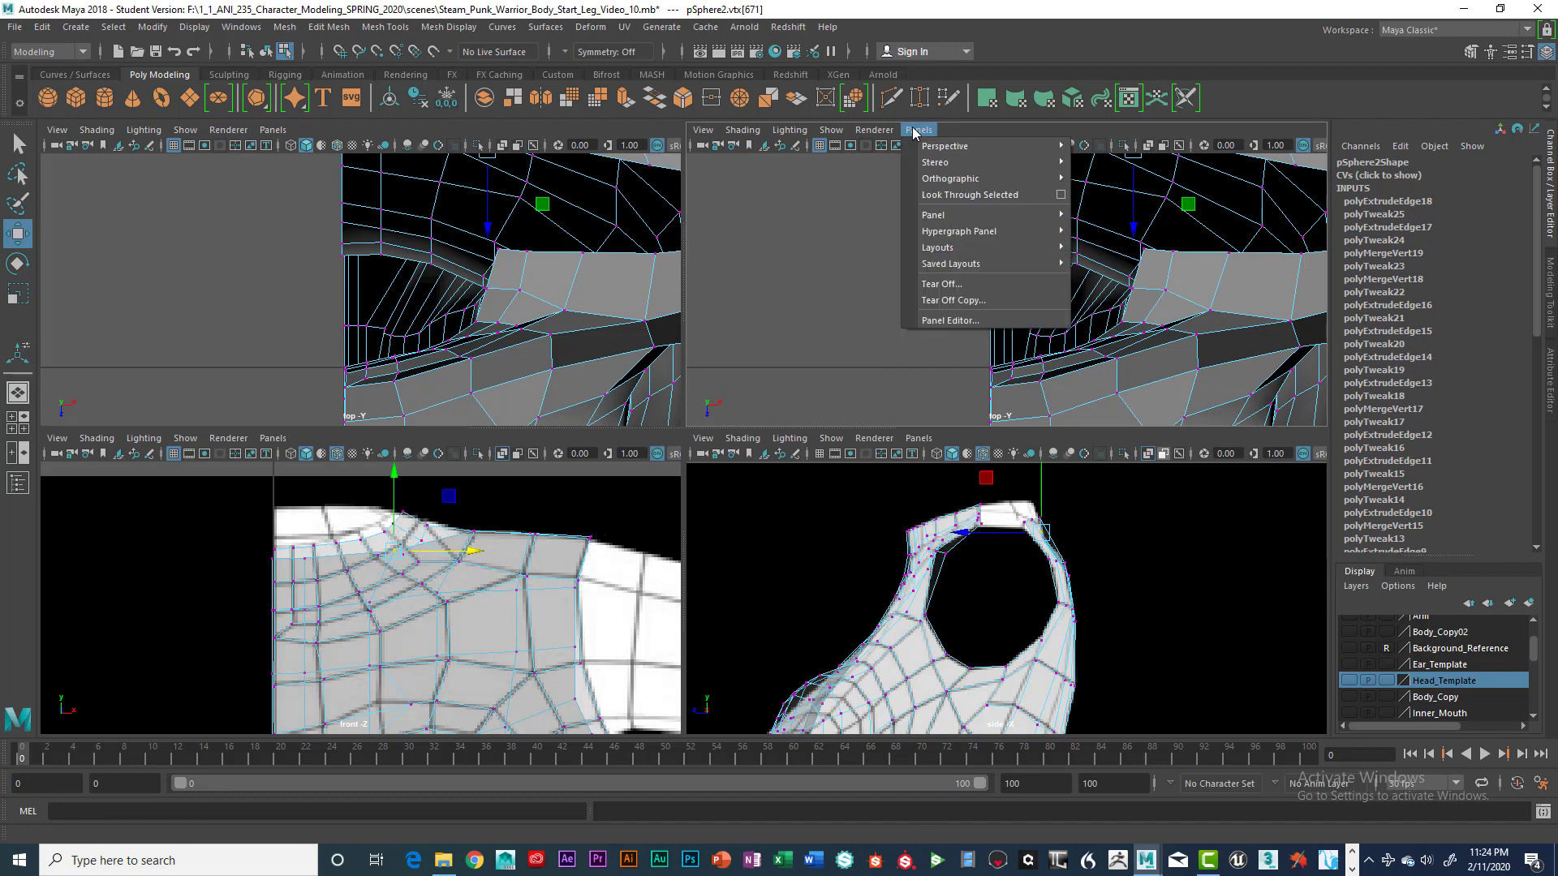
left_click(1111, 146)
Select the two outermost top border edges of the back and extrude them forward along Z toward the front shoulder
key("space")
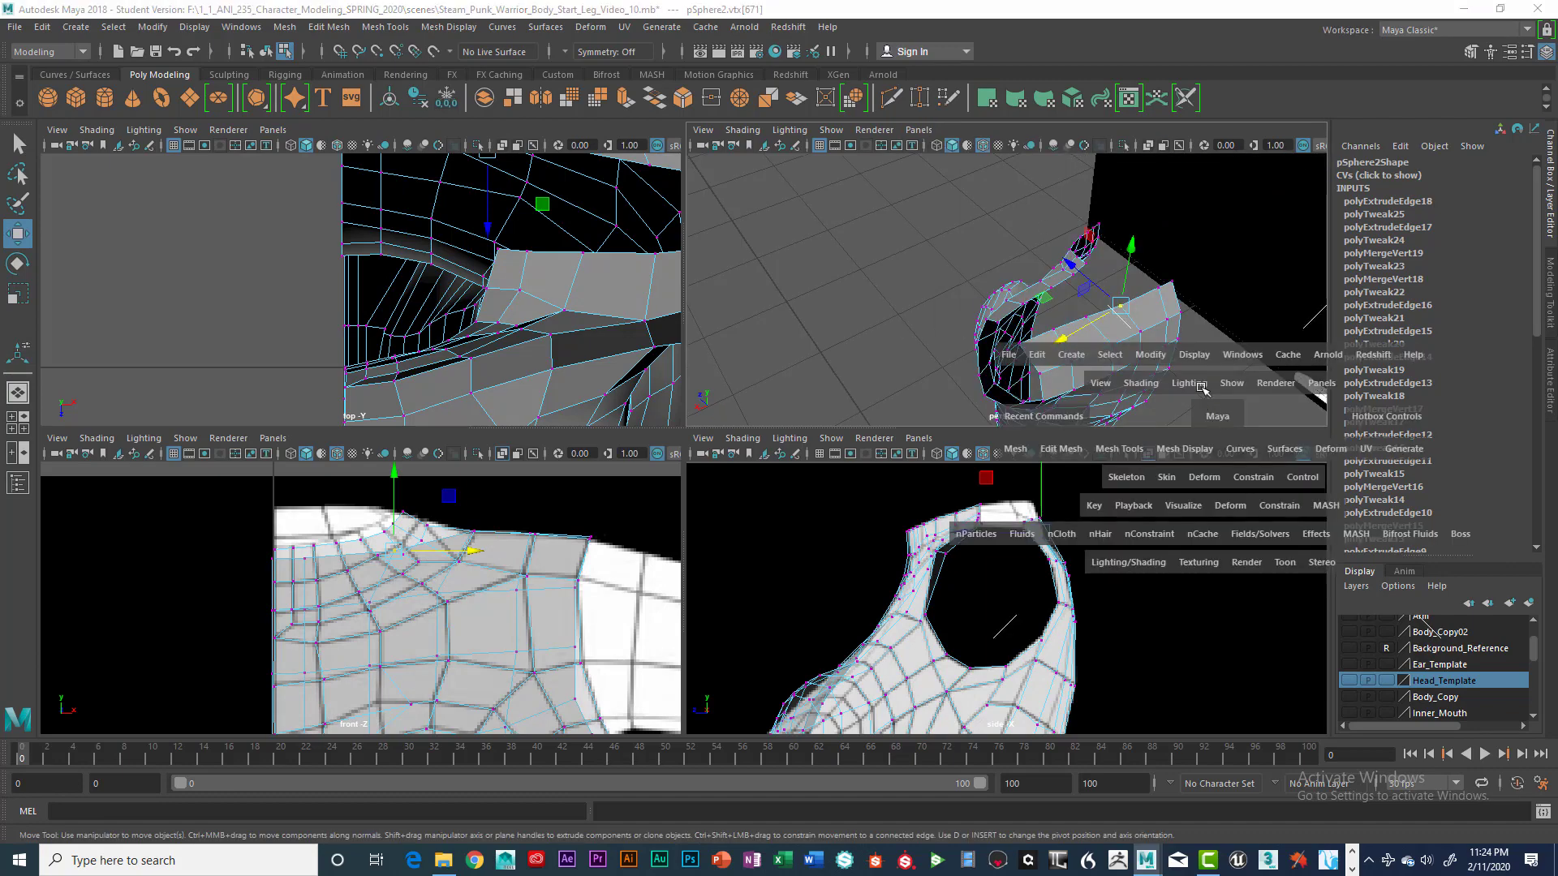
left_click_drag(964, 423, 1021, 439, "alt")
left_click_drag(1021, 436, 874, 500, "alt")
right_click(884, 523)
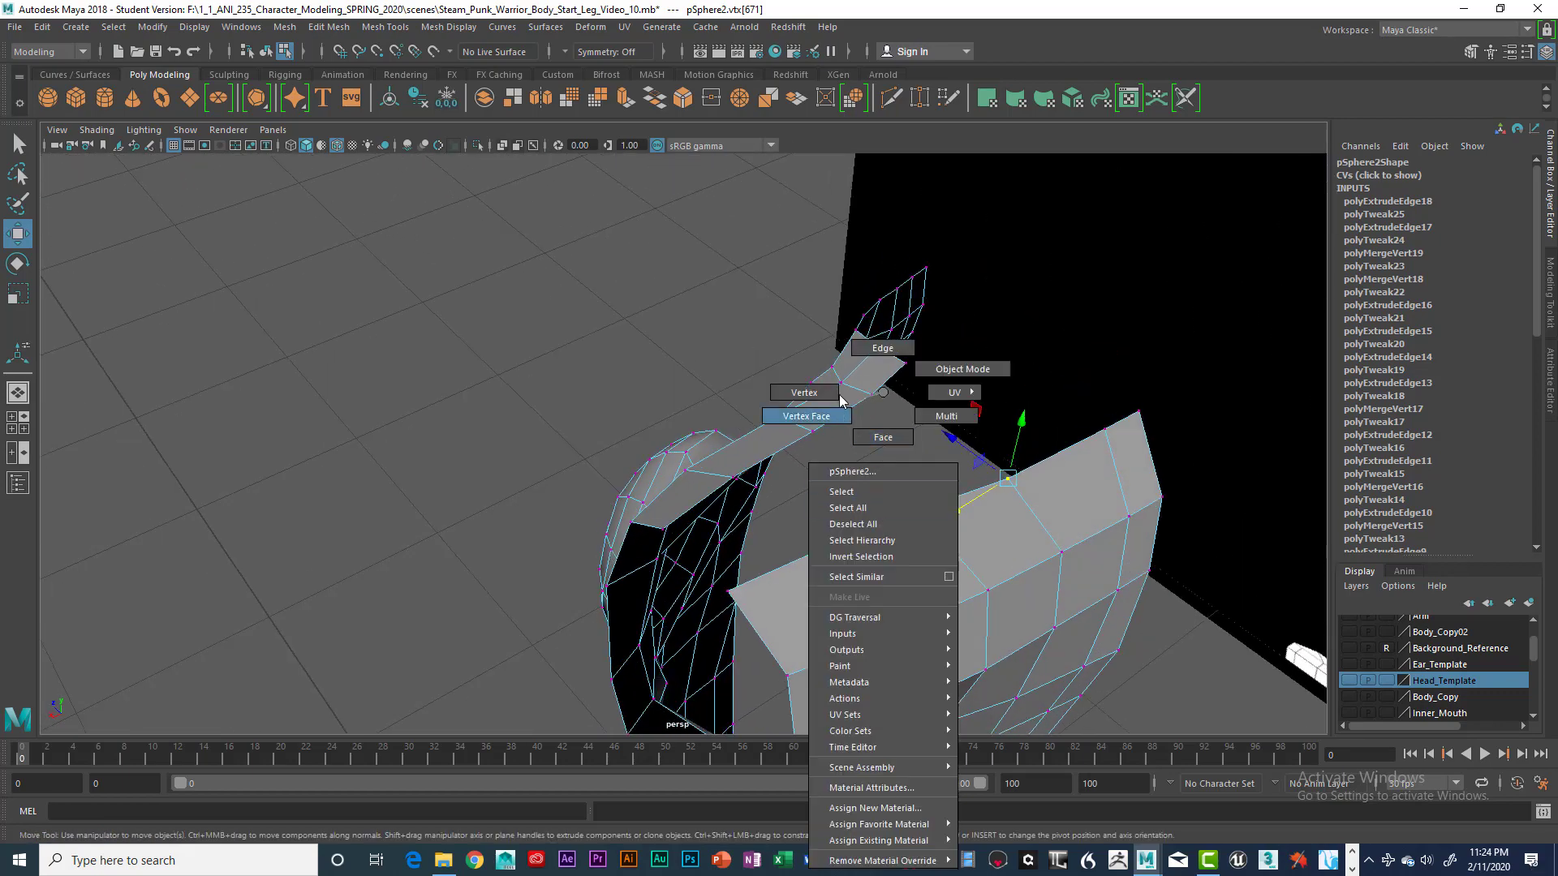
left_click(883, 347)
left_click(958, 490)
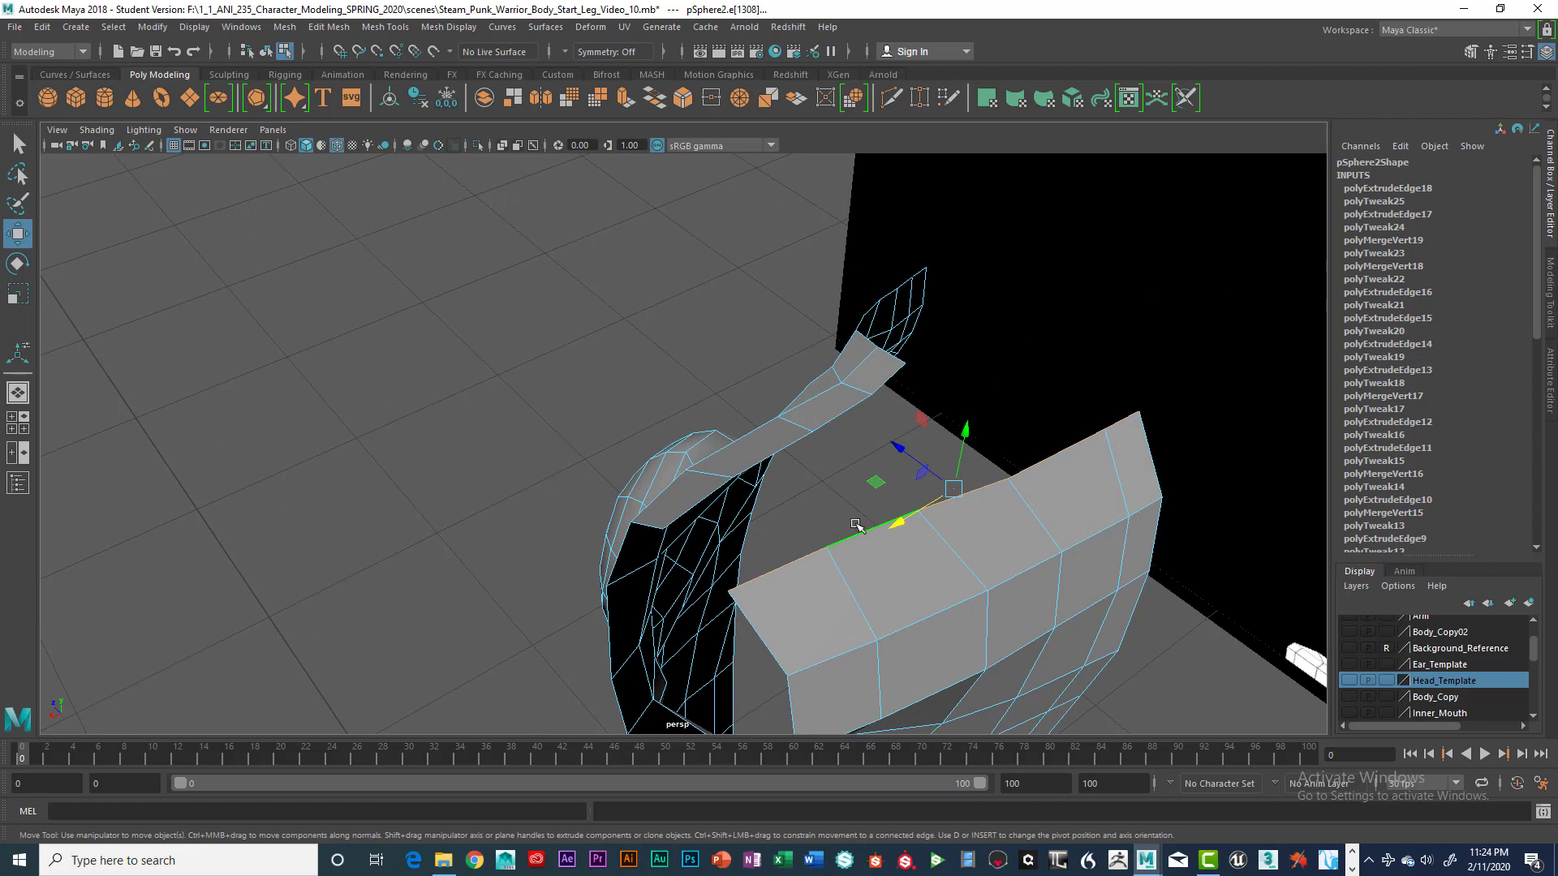
left_click(779, 569)
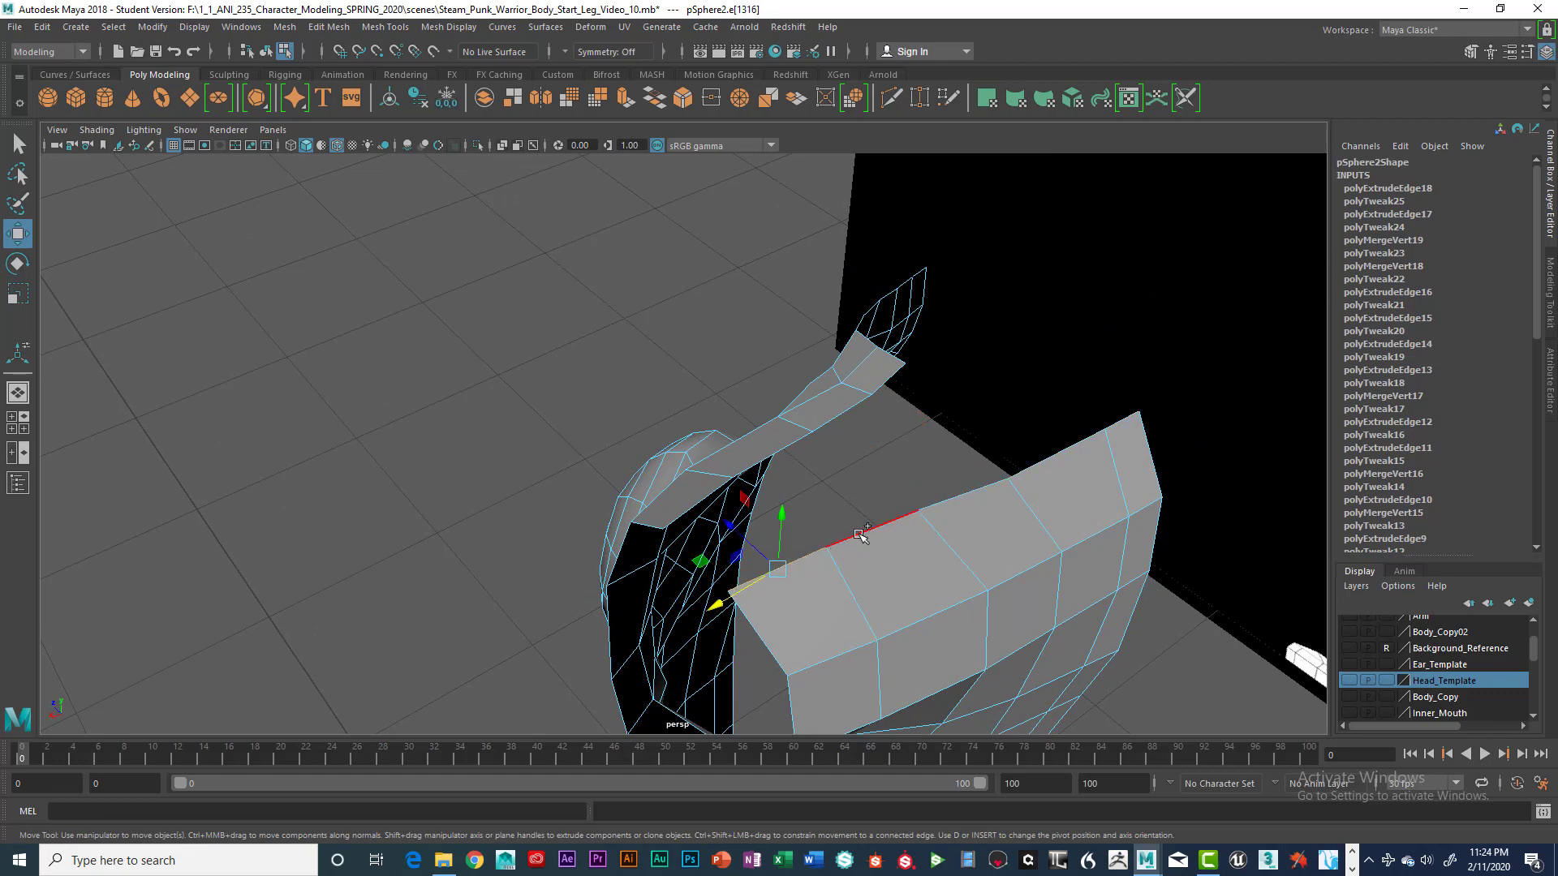
left_click(860, 536)
key("ctrl+e")
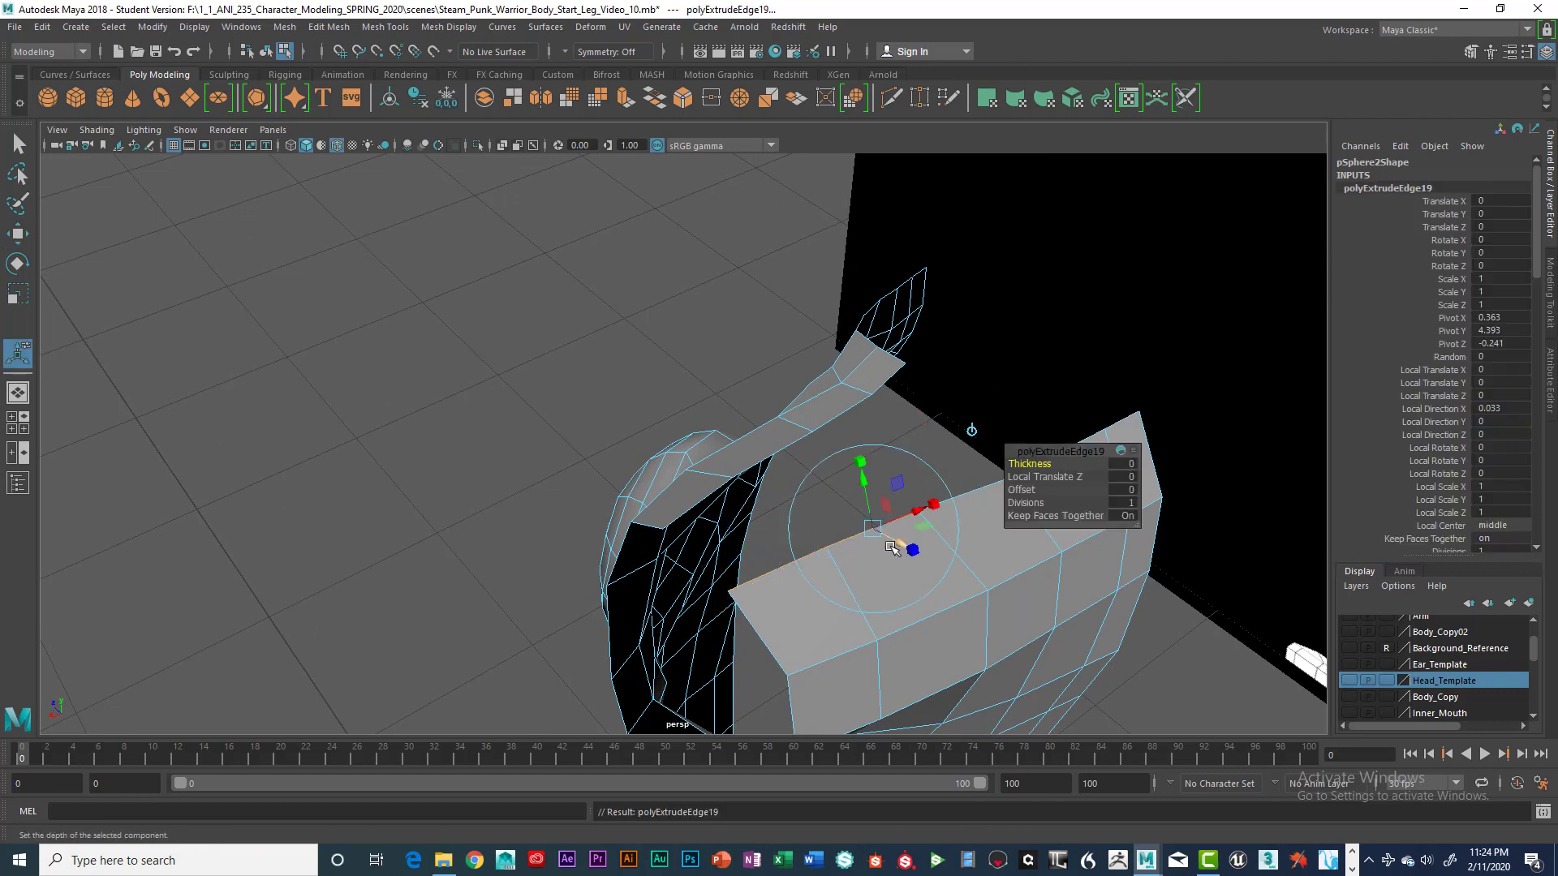
key("w")
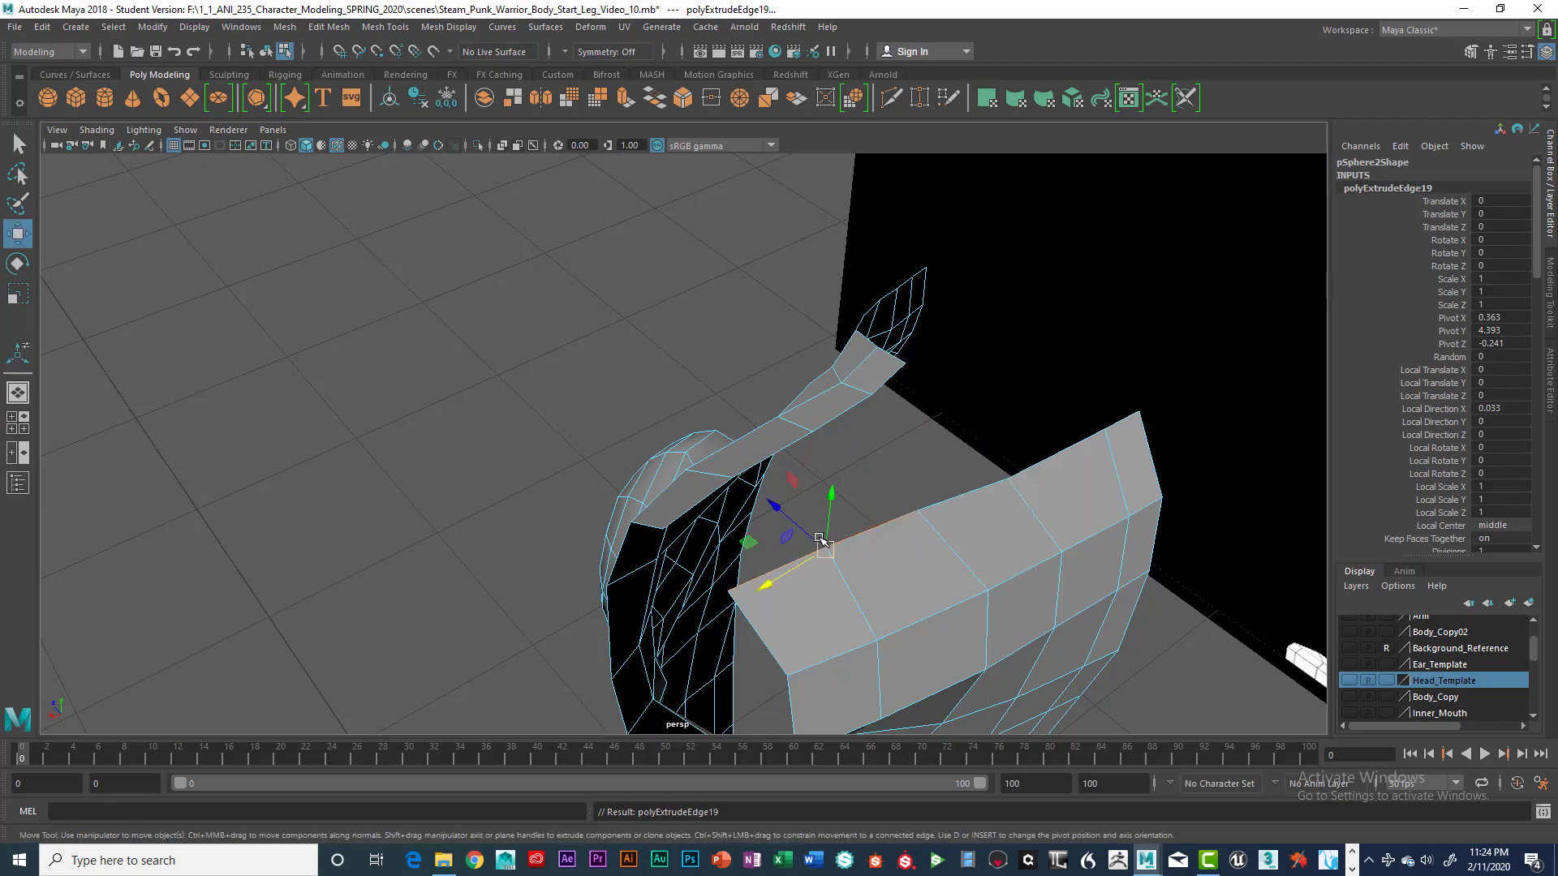
left_click_drag(782, 514, 699, 485)
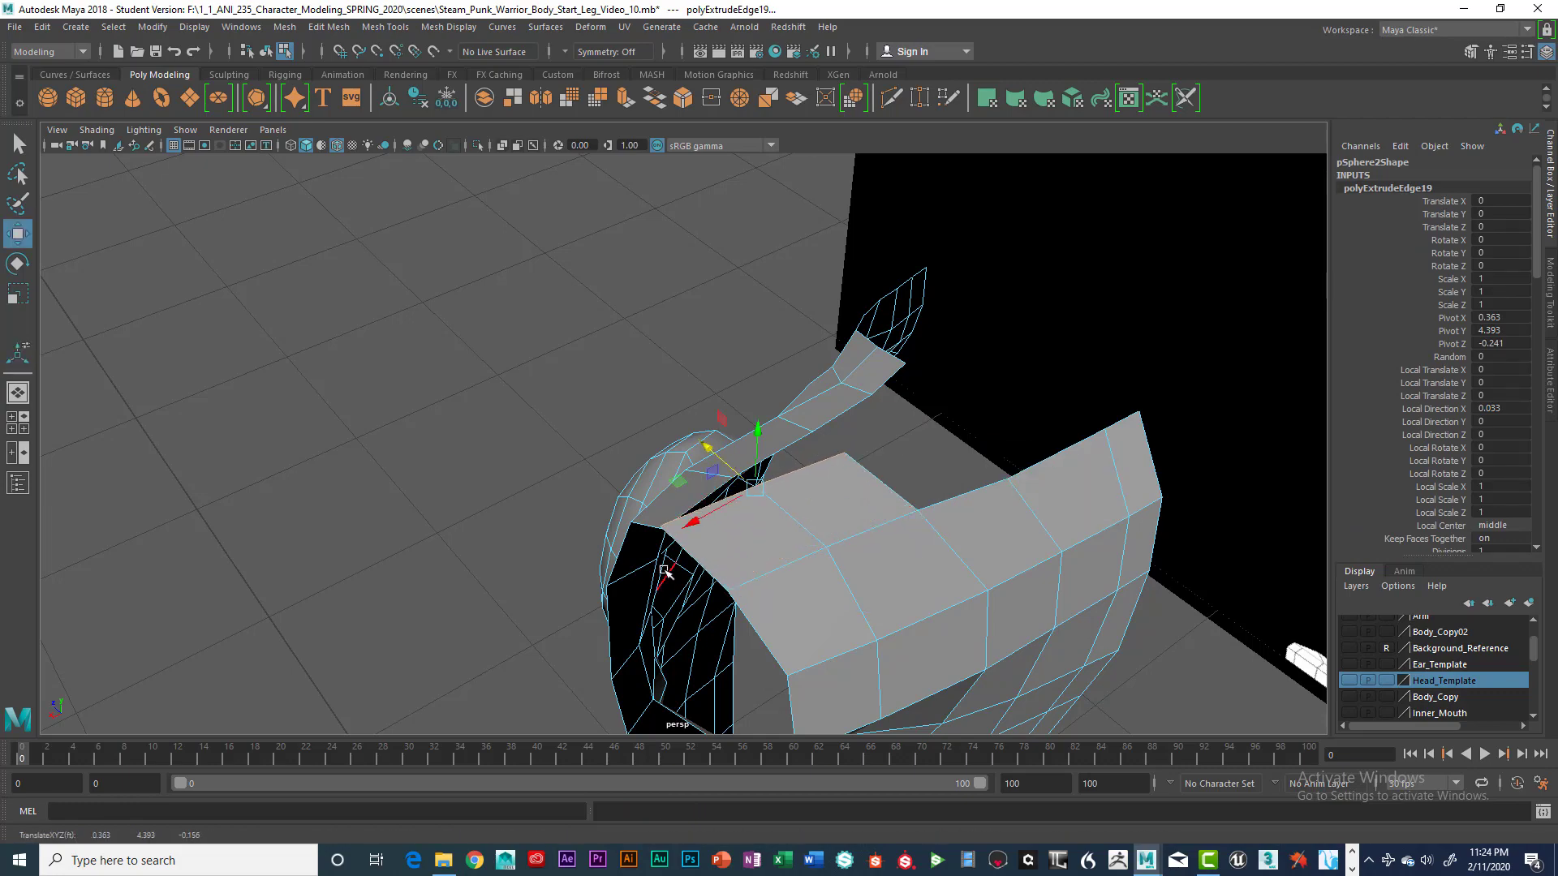
Switch to vertex editing and snap the extruded strip's inner and middle front vertices onto the matching border vertices of the front shoulder
left_click_drag(665, 573, 780, 491, "alt")
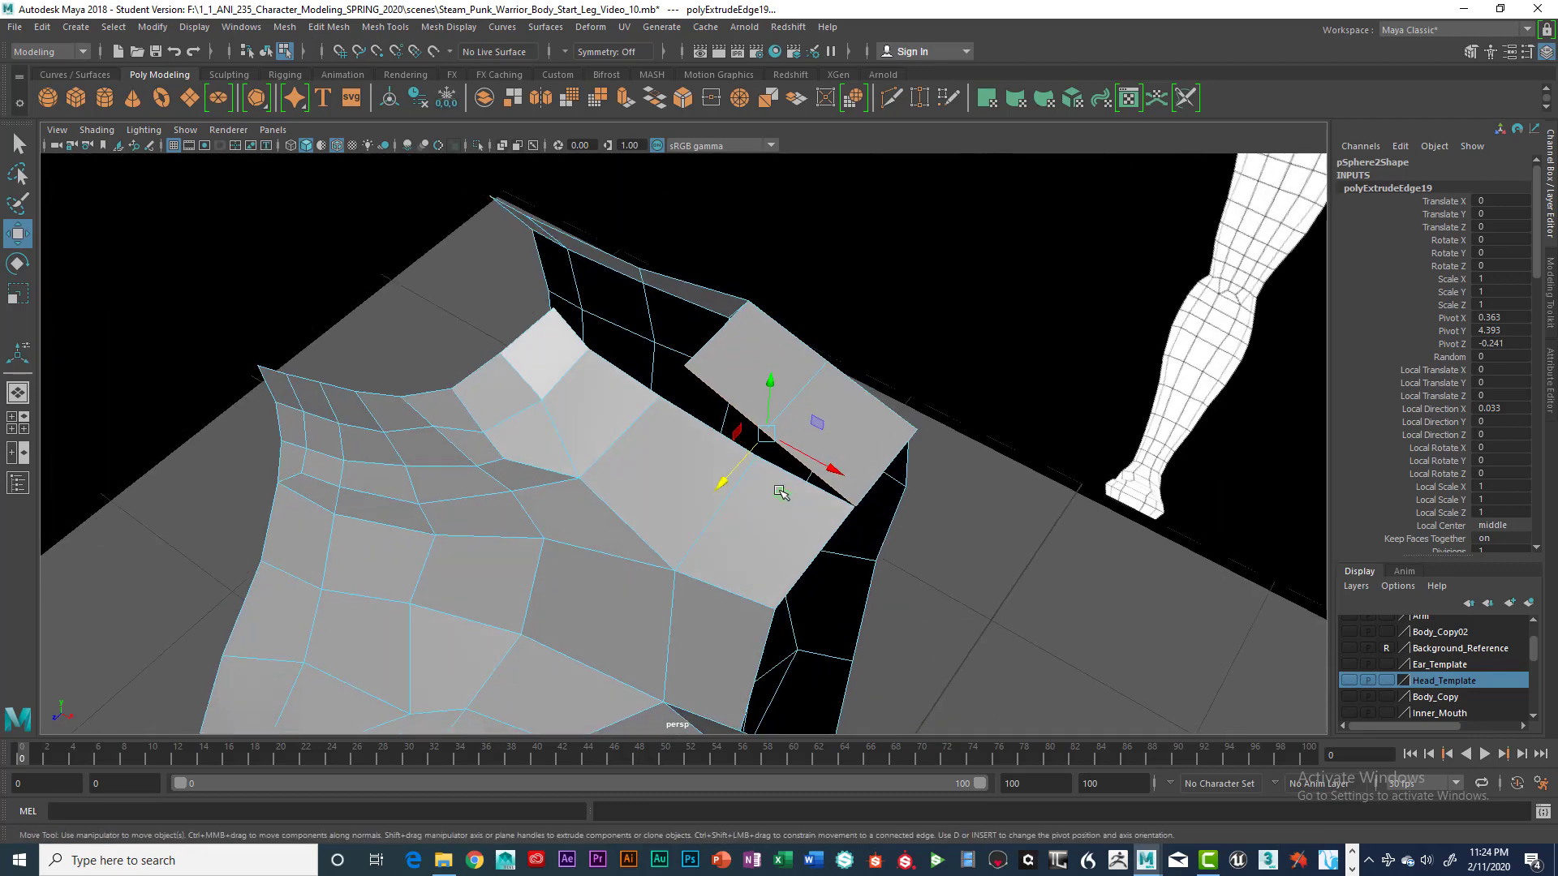
right_click(715, 391)
mouse_move(717, 387)
right_mouse_down()
mouse_move(714, 350)
mouse_move(649, 396)
right_mouse_up()
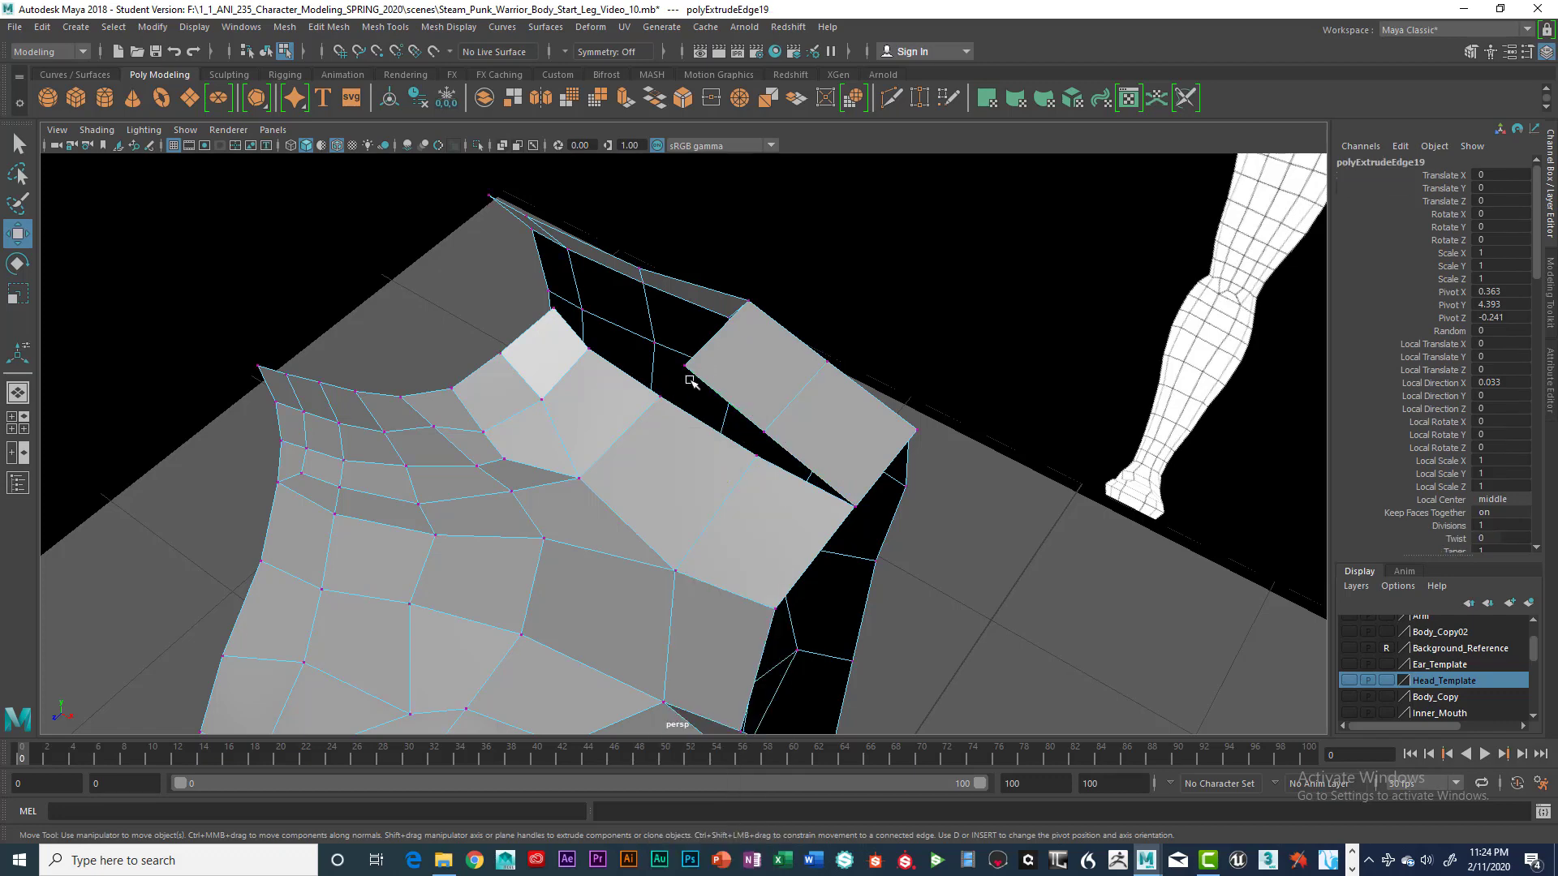
left_click_drag(696, 388, 737, 390, "alt")
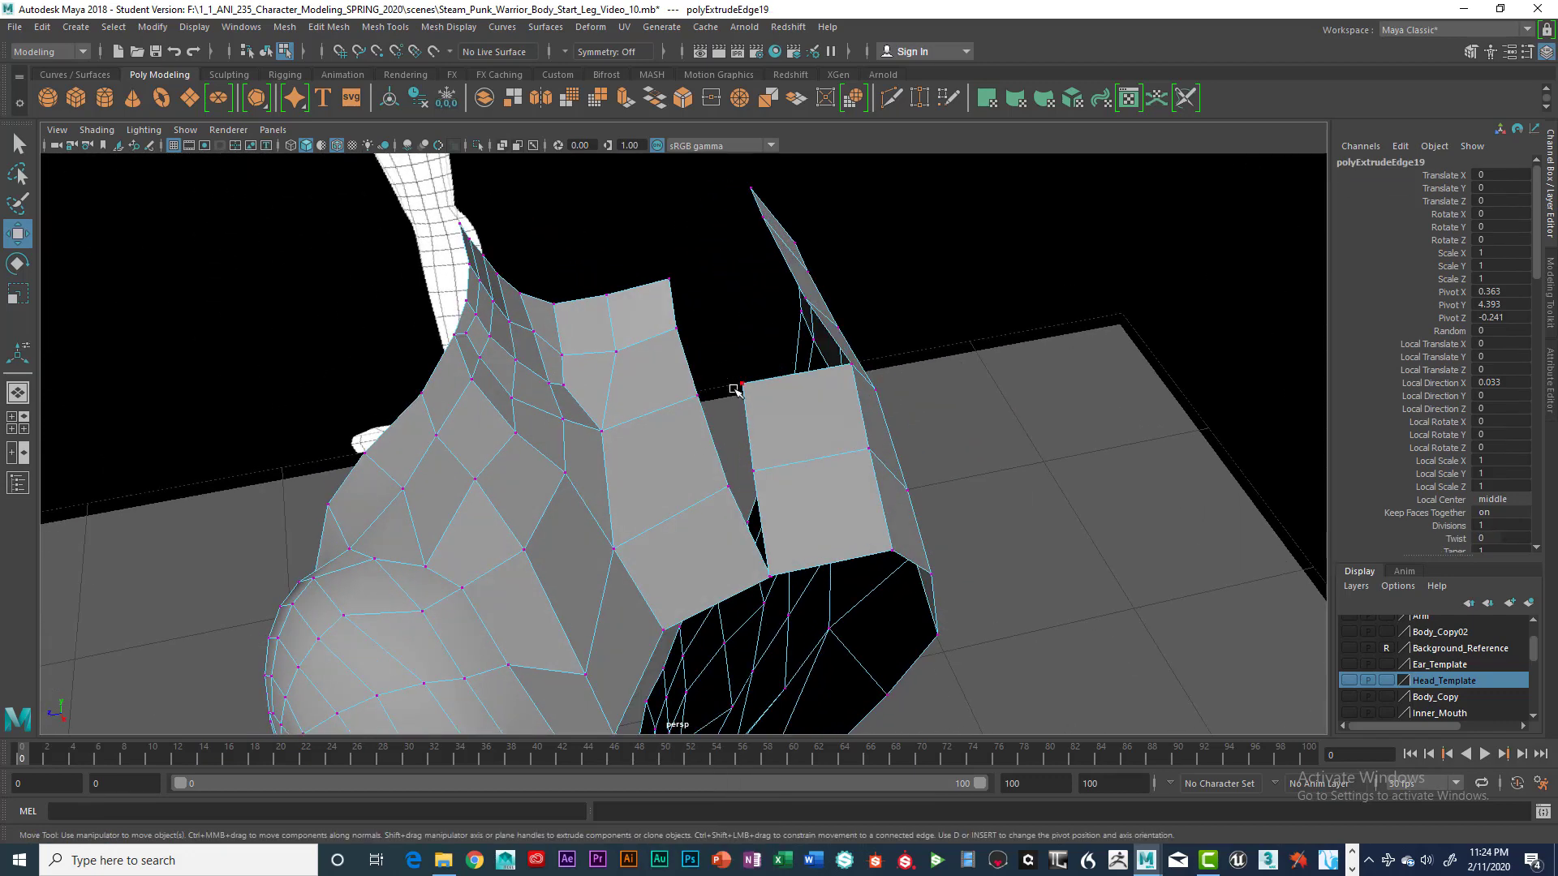
left_click(742, 387)
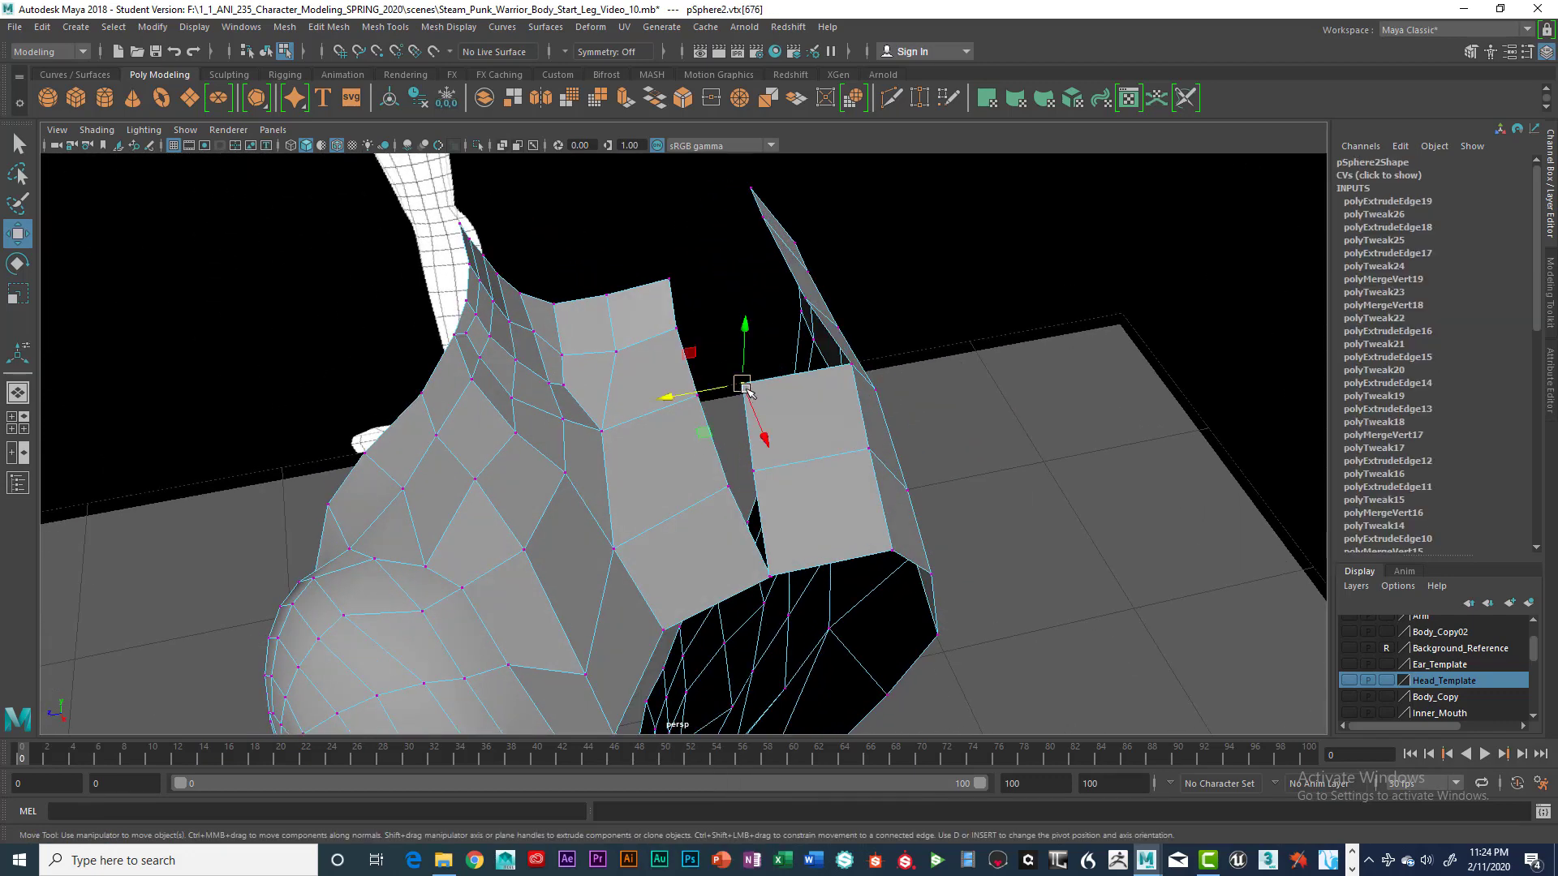
key("v")
left_click_drag(745, 384, 698, 396)
left_click(751, 473)
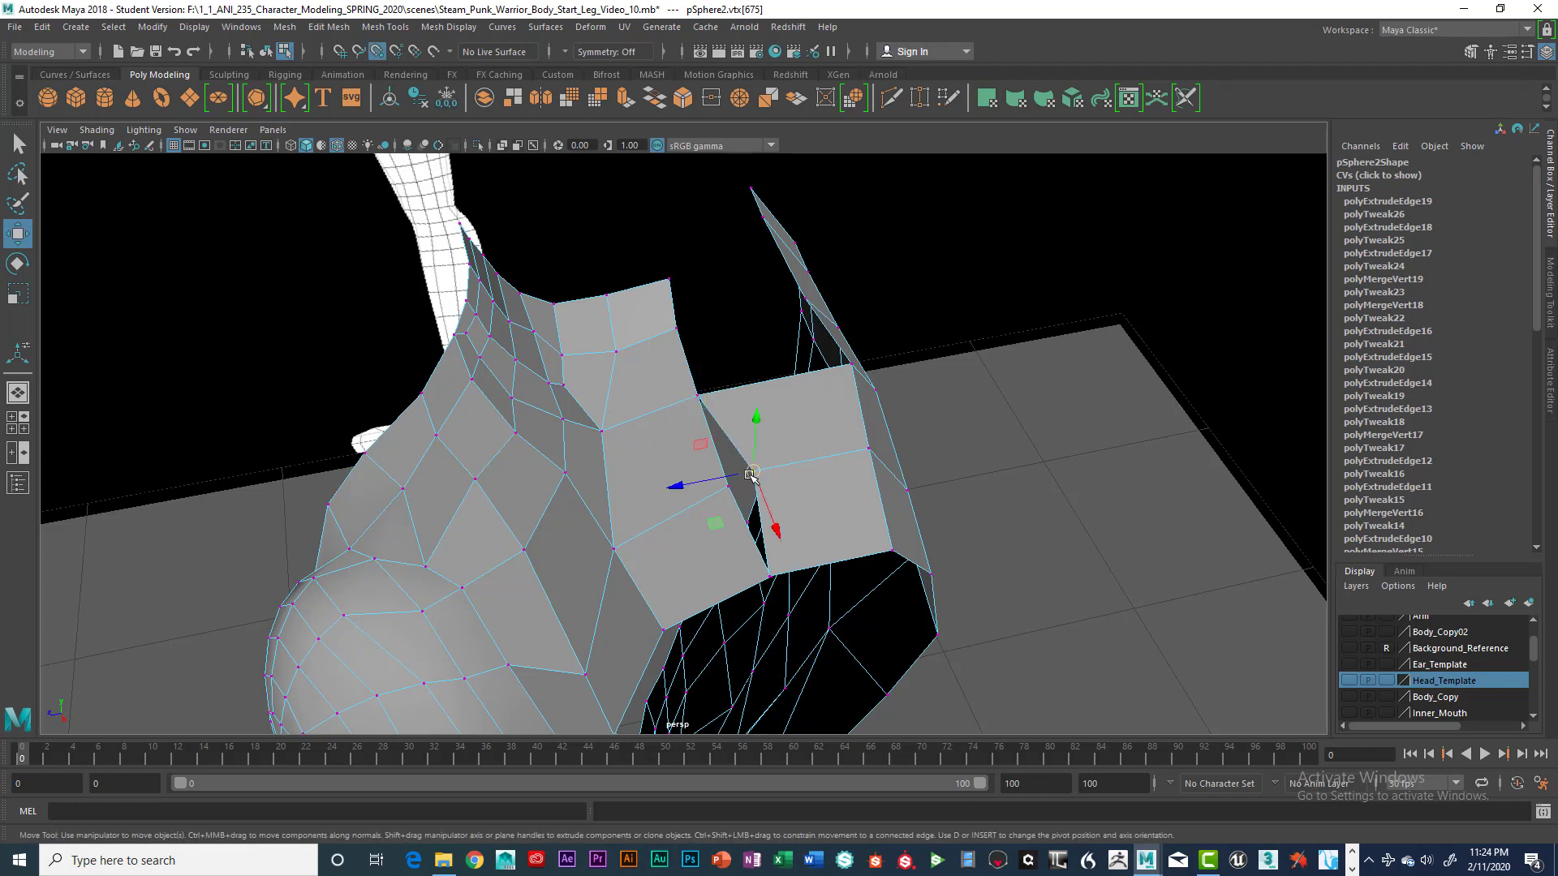
left_click_drag(751, 473, 728, 486)
Test the overlap of the outer shoulder corner vertices beside the armhole by shifting each along Z and undoing the moves
left_click(772, 577)
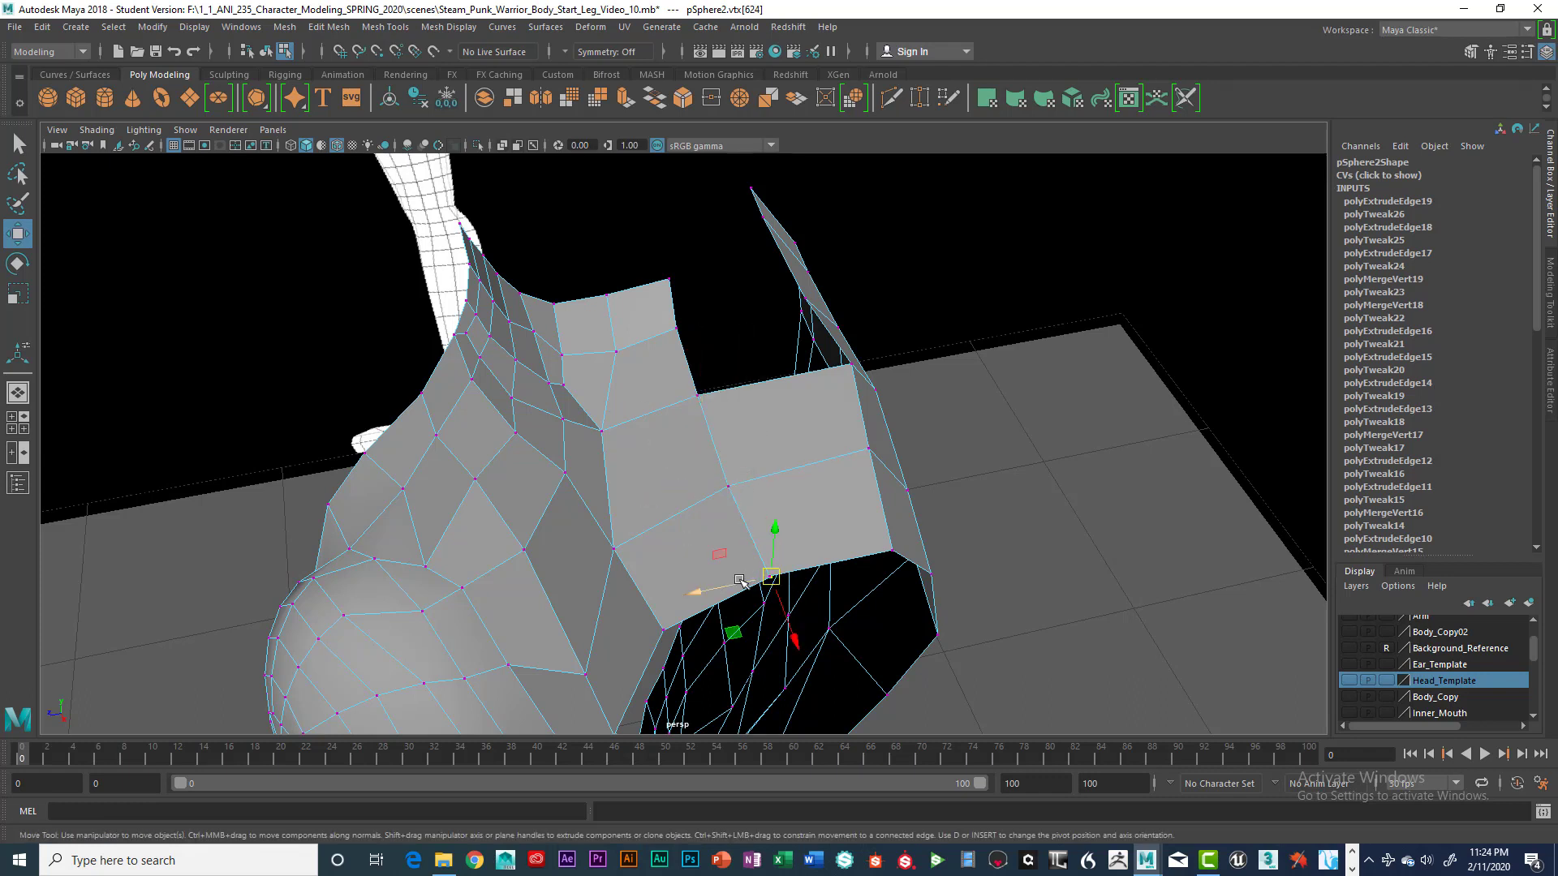
left_click_drag(739, 580, 761, 576)
key("ctrl+z")
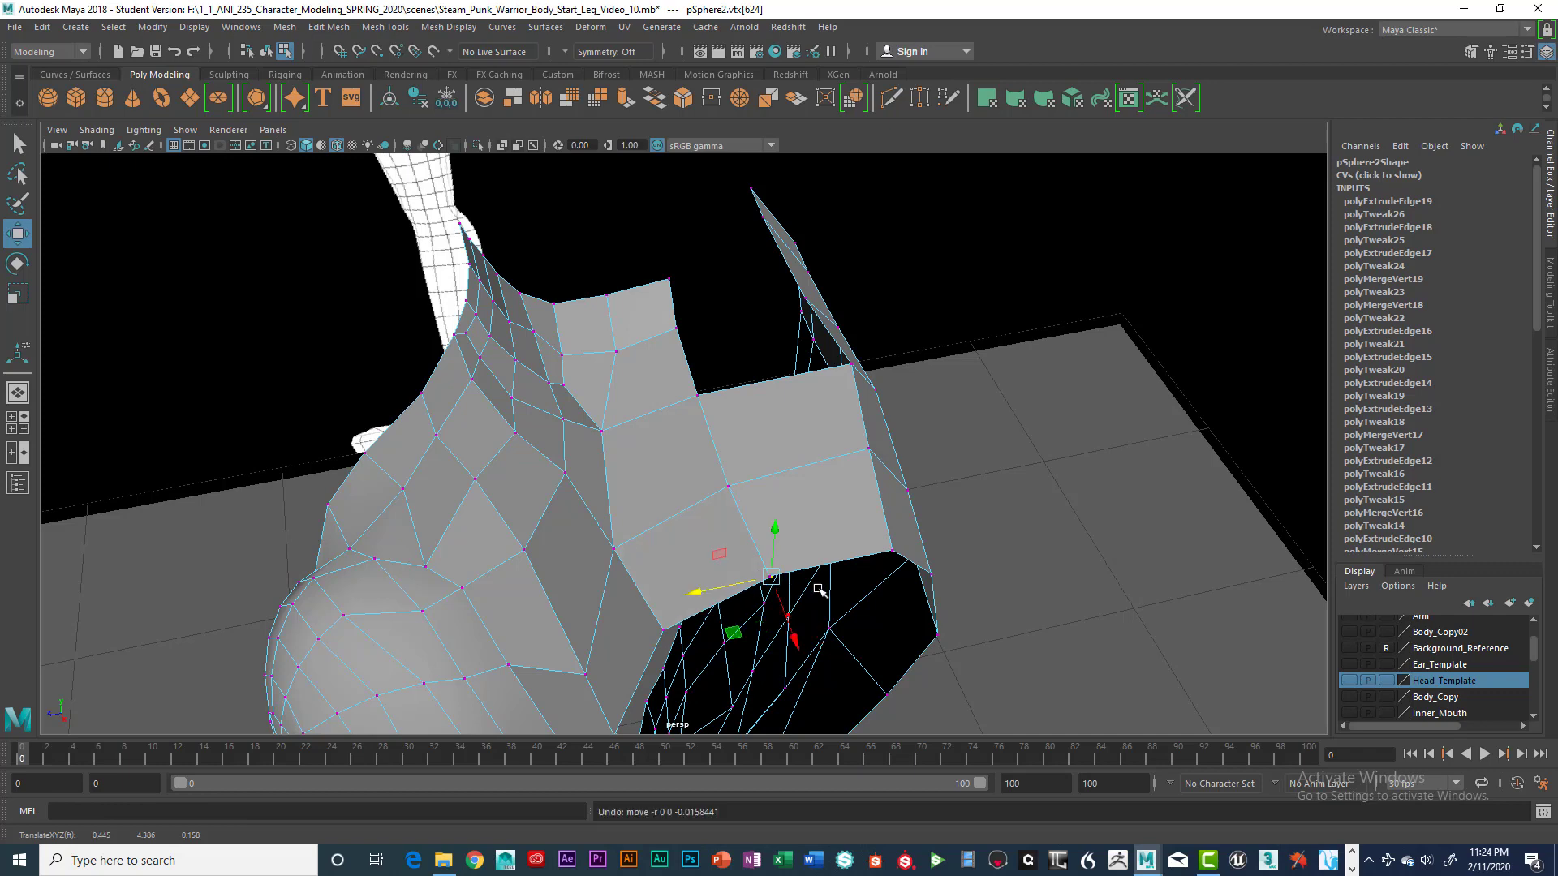
scroll(935, 576, "up", 5)
scroll(840, 567, "down", 3)
middle_click_drag(844, 567, 859, 440, "alt")
left_click(904, 416)
scroll(864, 383, "up", 5)
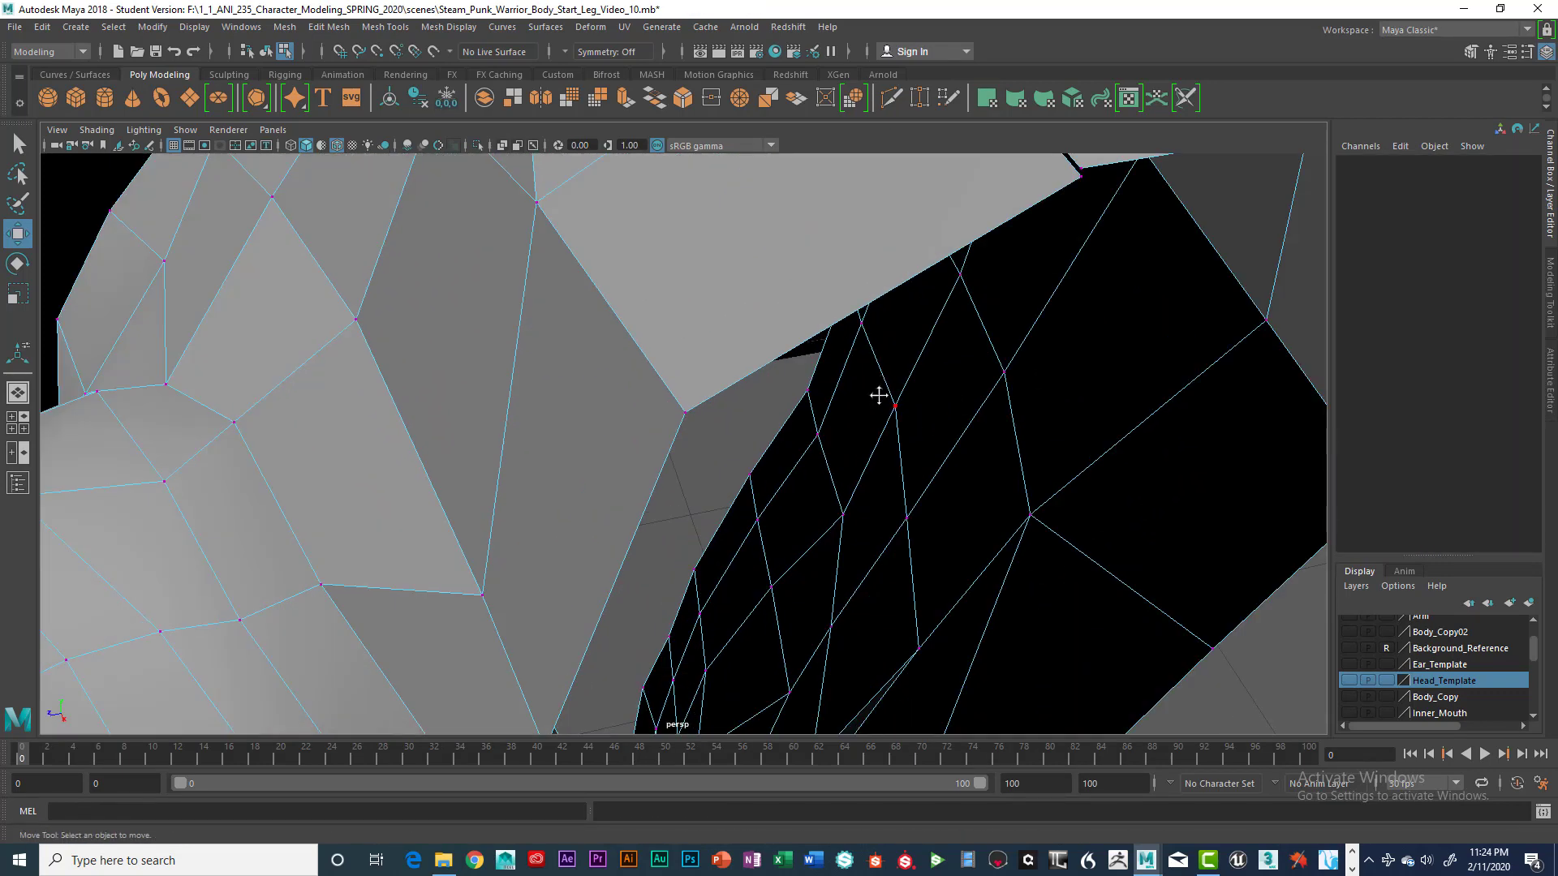
left_click(817, 542)
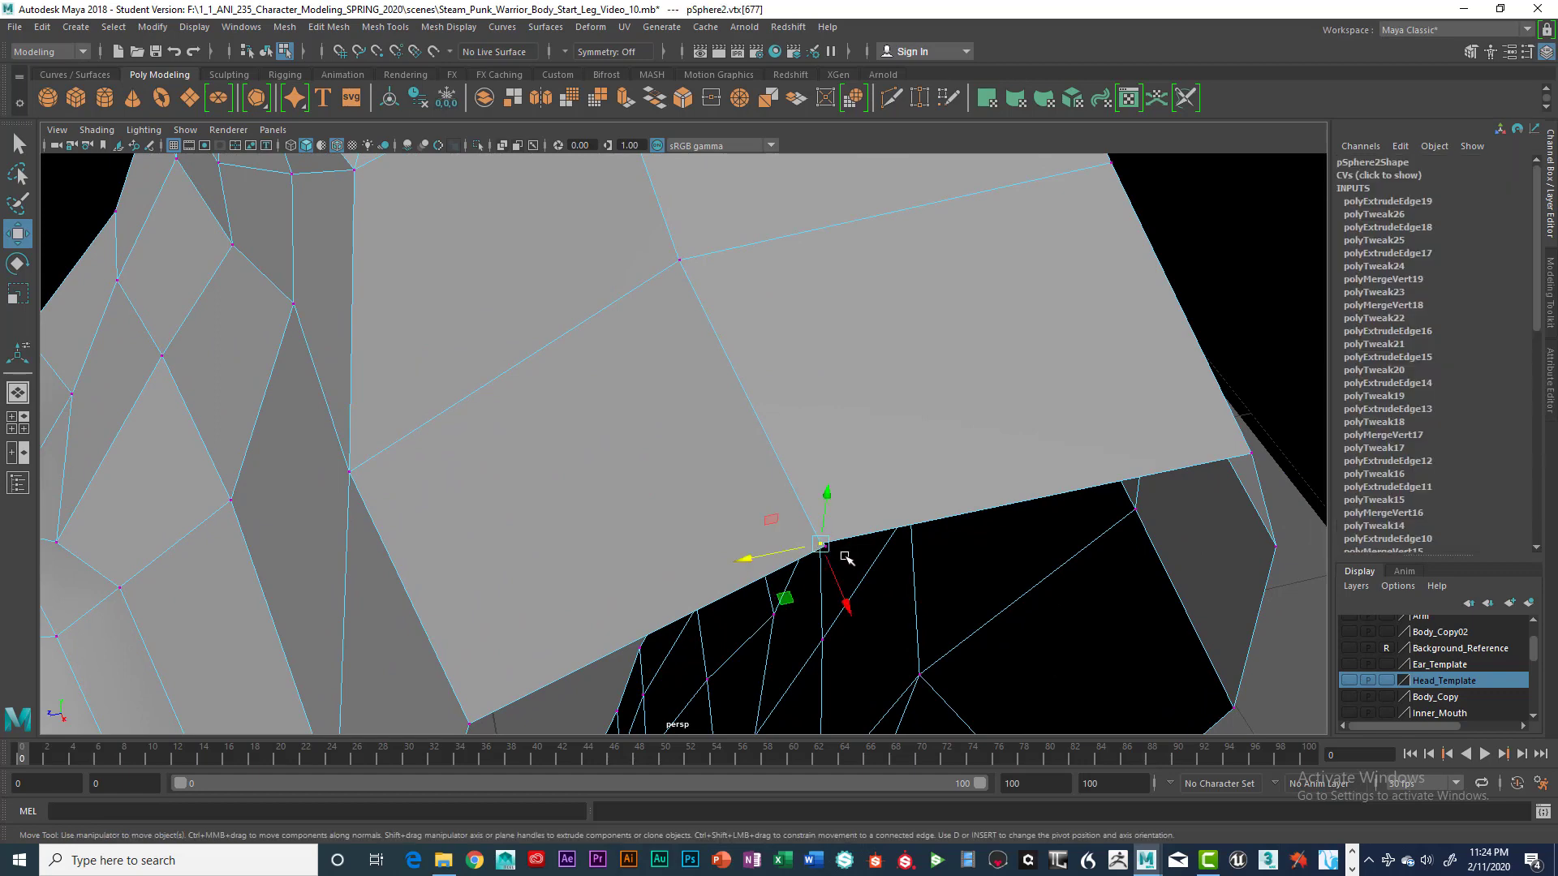
left_click_drag(793, 557, 808, 554)
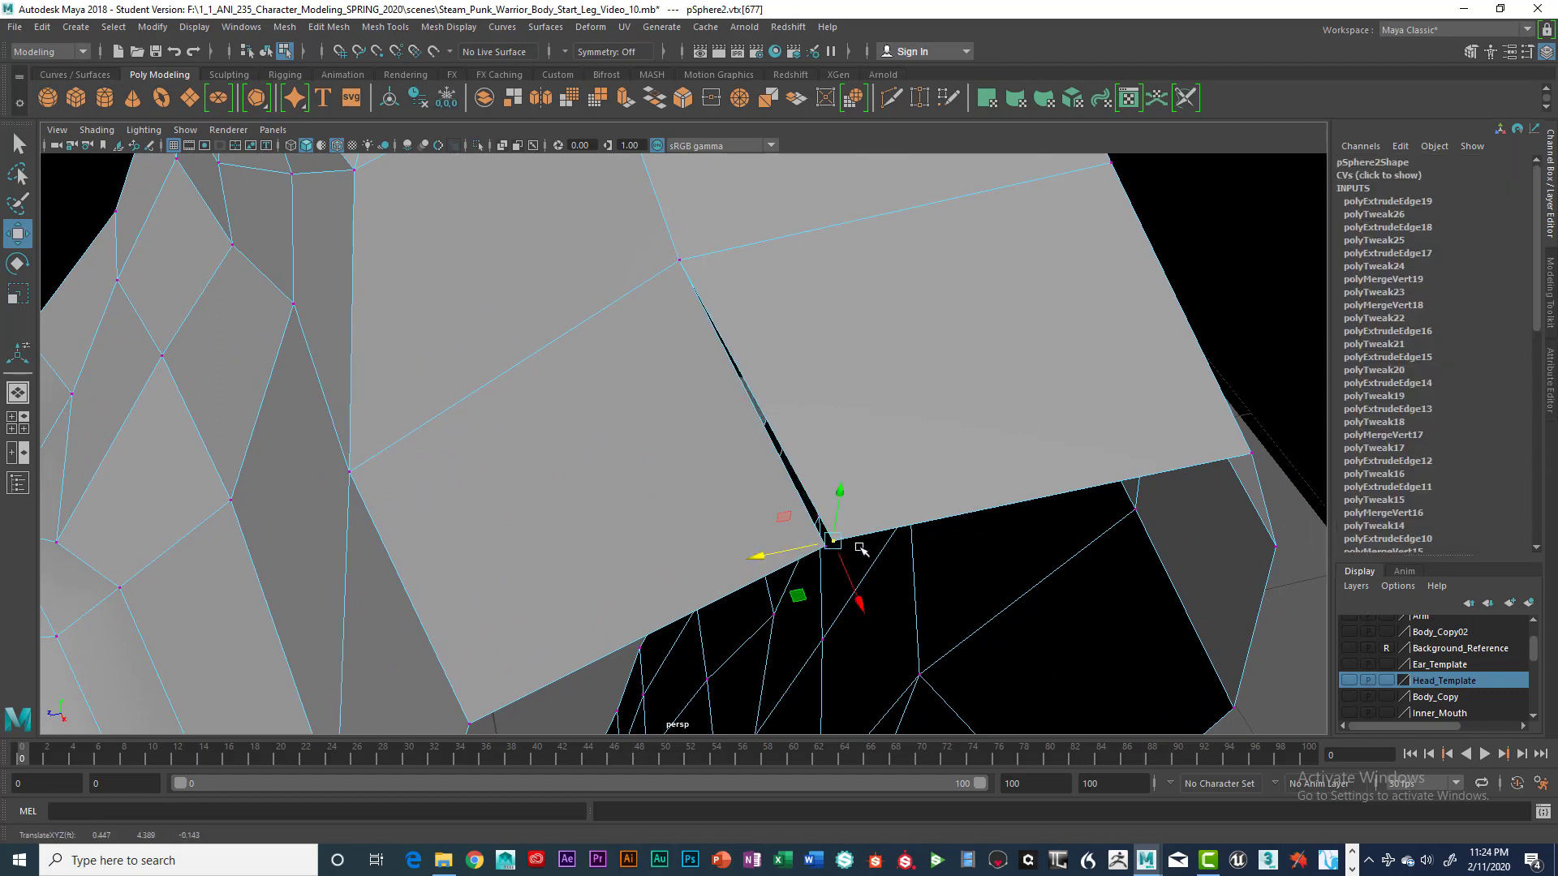
key("ctrl+z")
scroll(850, 519, "down", 5)
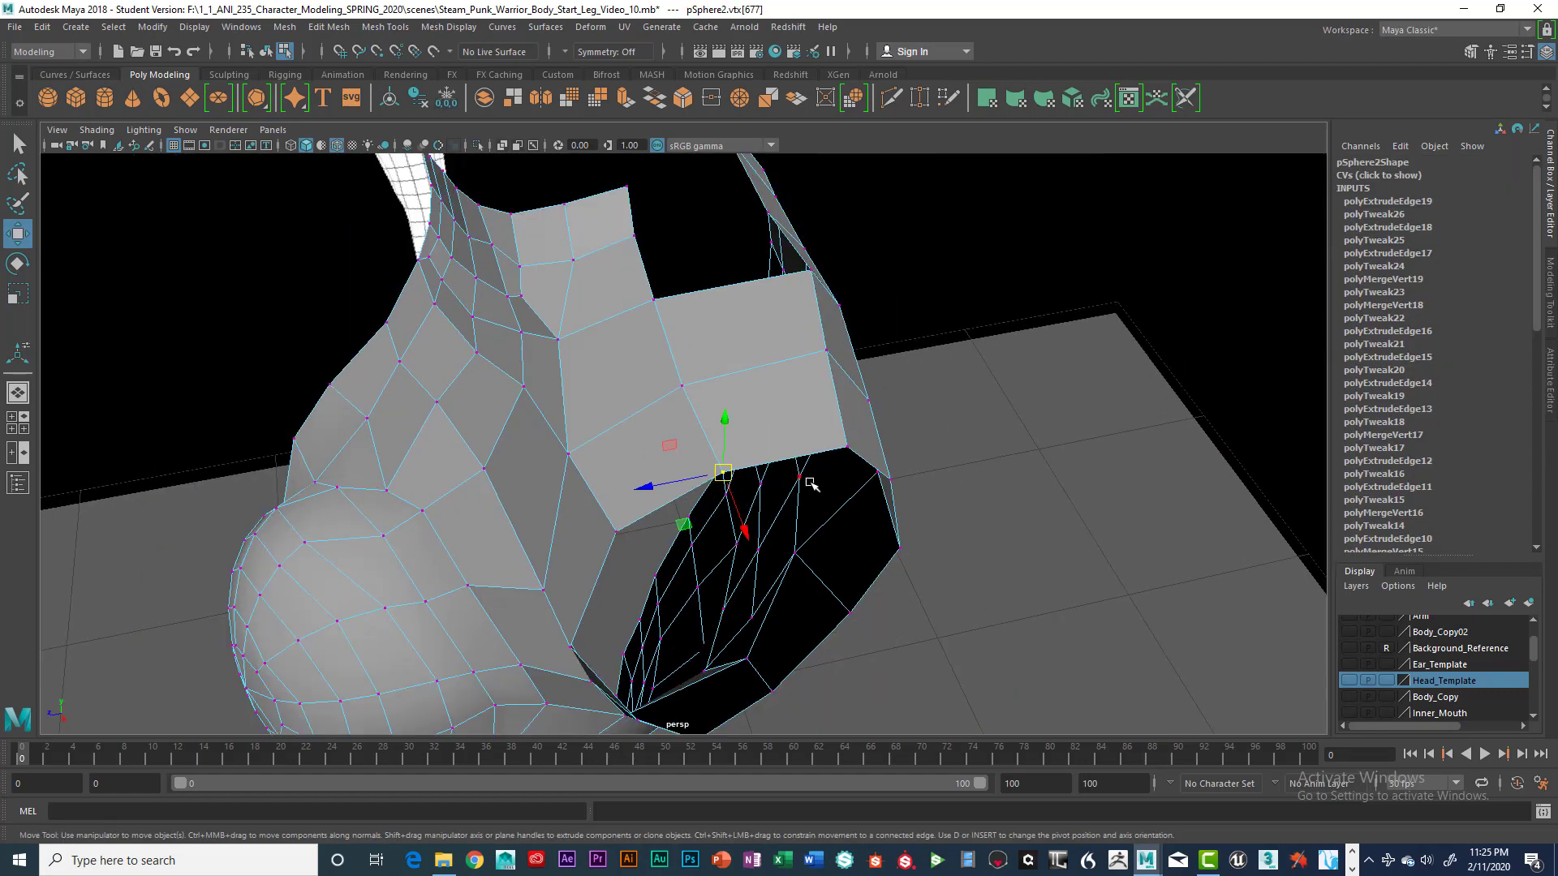
Merge each of the three overlapping vertex pairs along the front-to-back shoulder seam with Merge to Center
left_click_drag(774, 465, 656, 304, "alt")
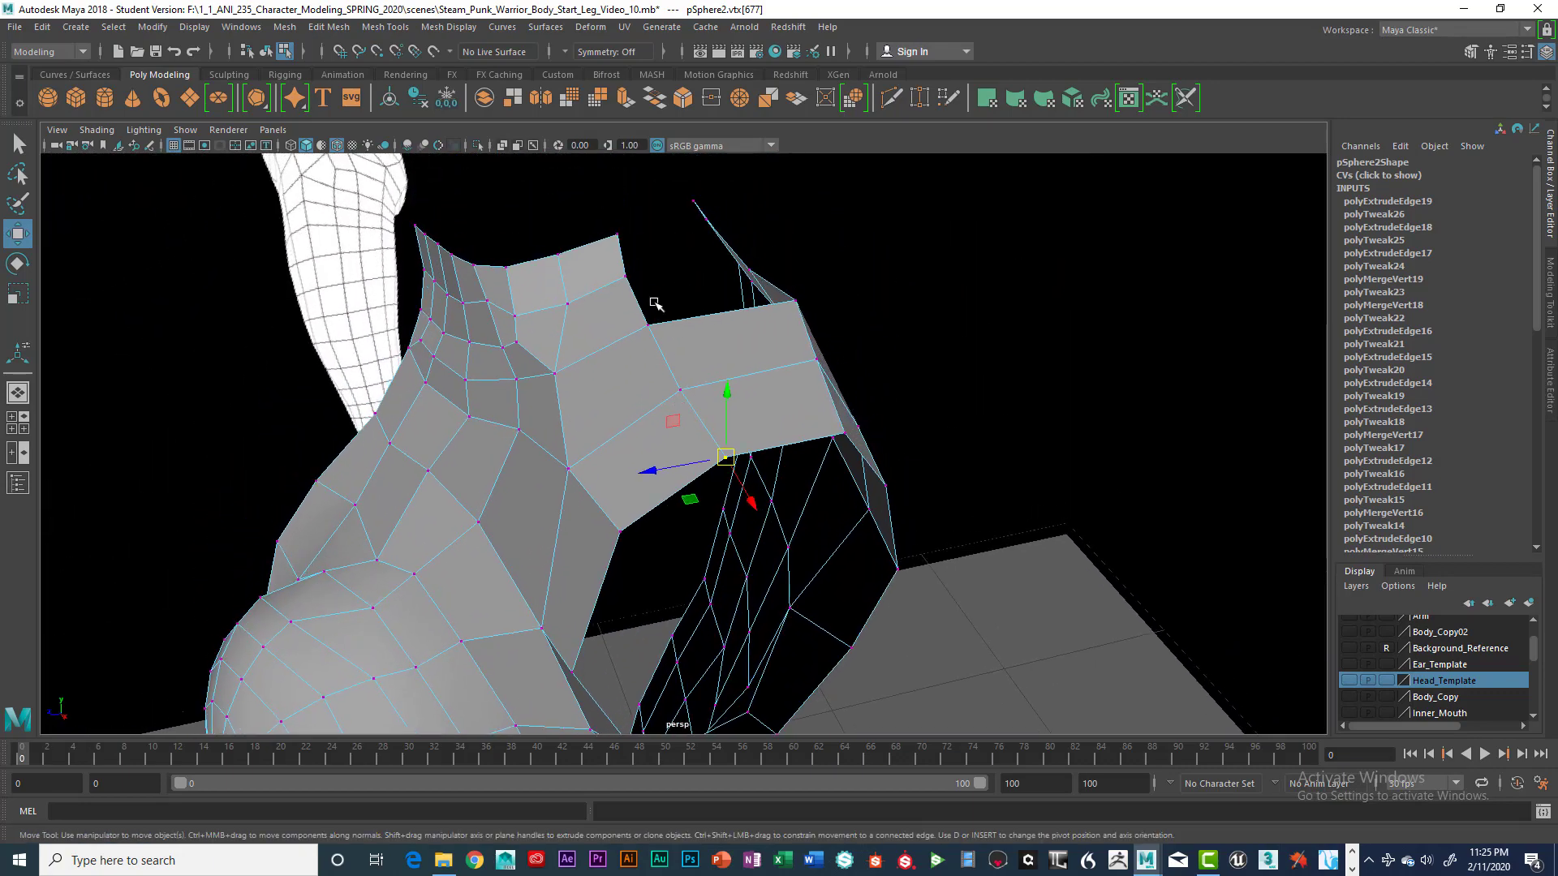
left_click(648, 325)
key("space")
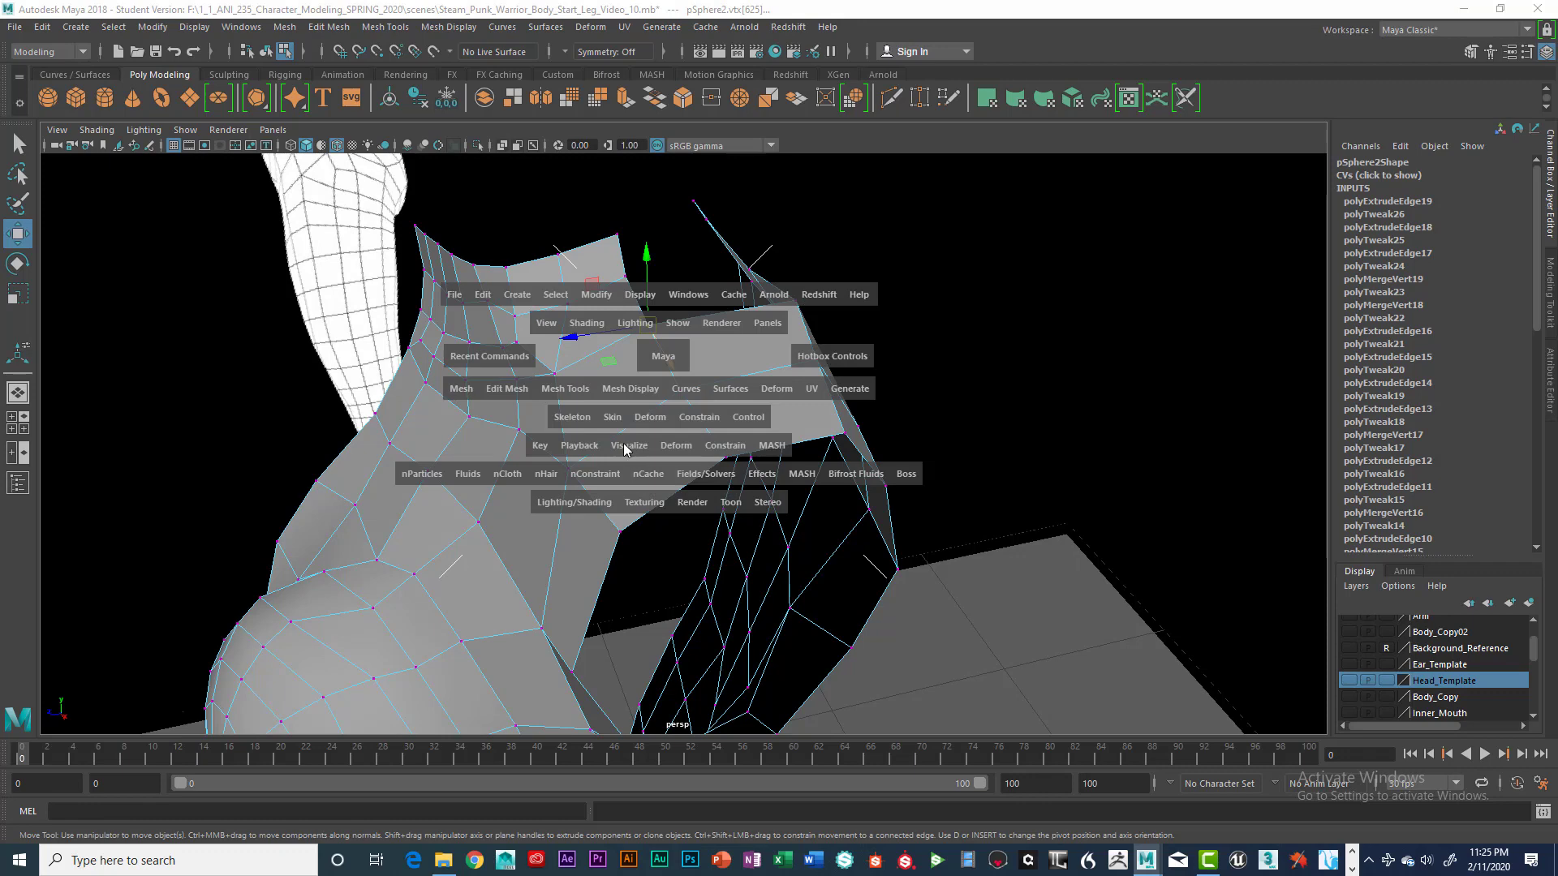
left_click(513, 390)
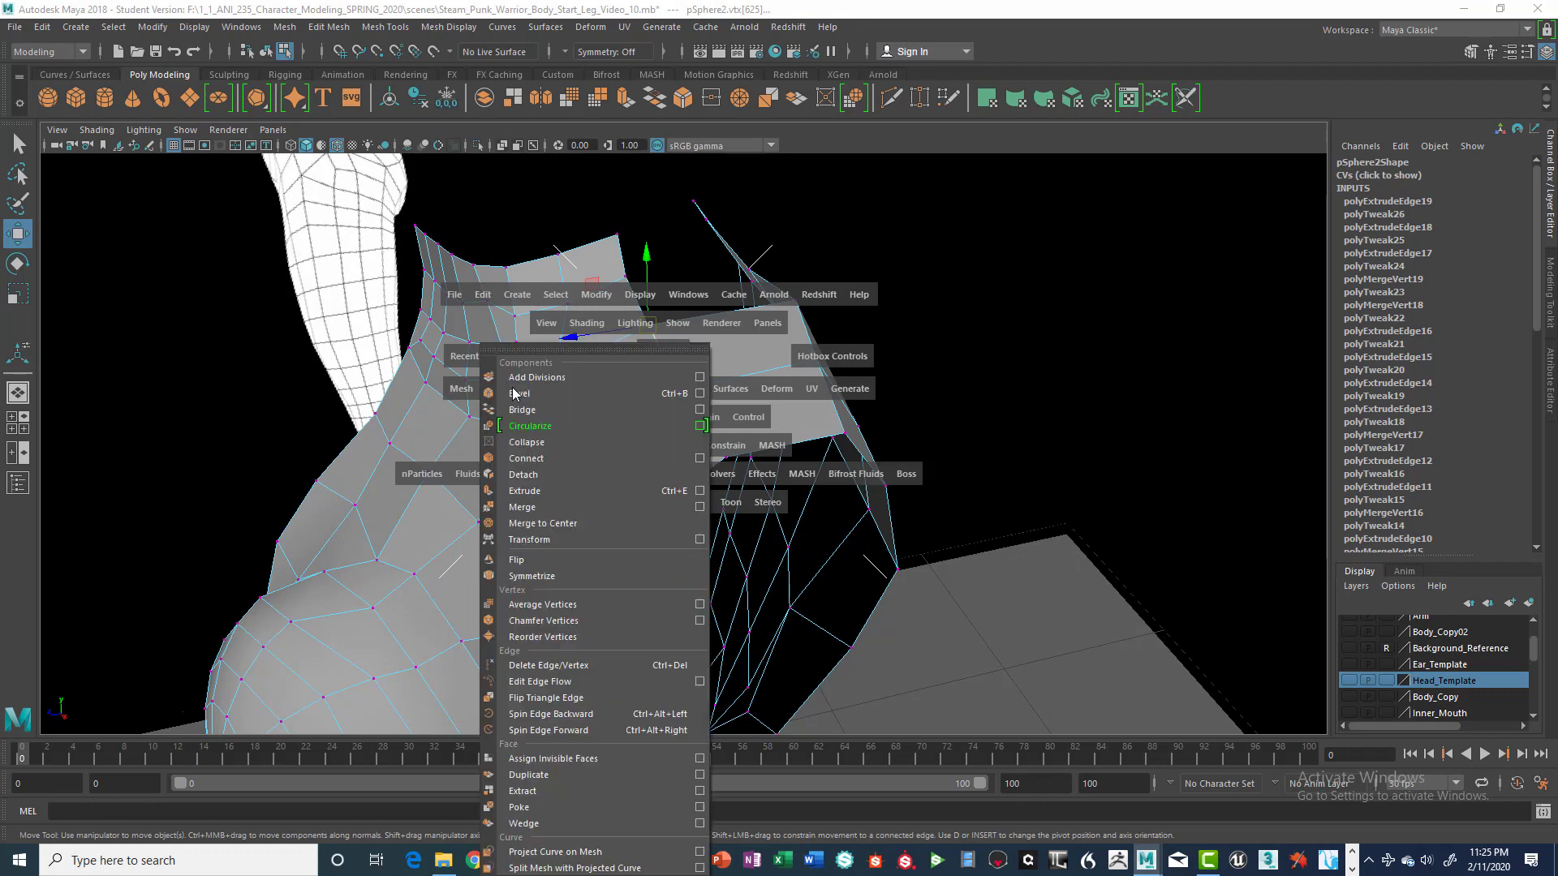
left_click(544, 522)
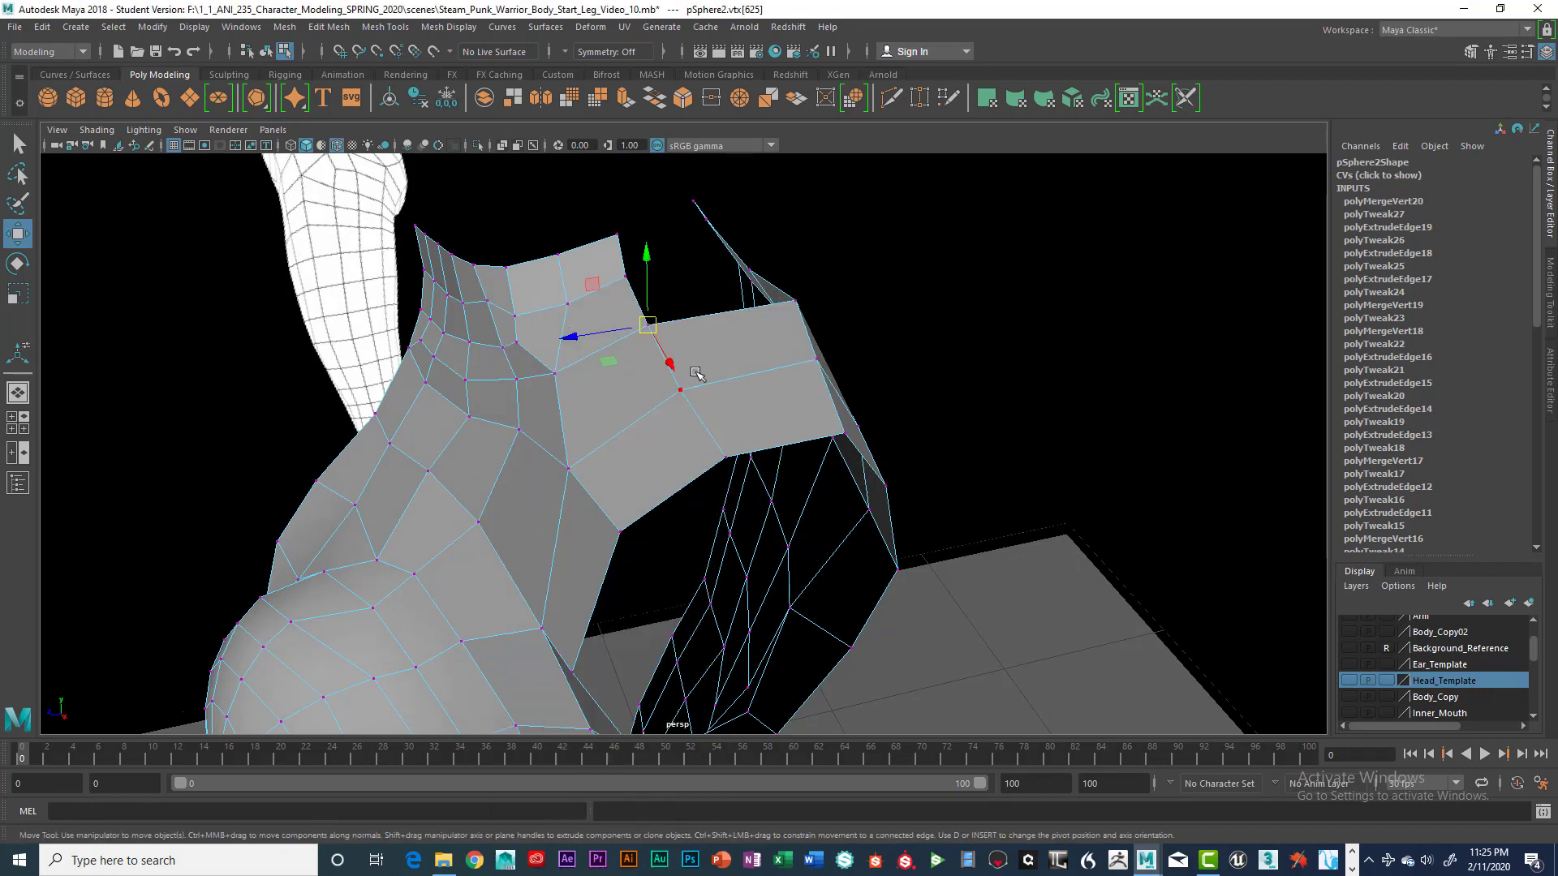
left_click_drag(663, 384, 699, 434)
key("g")
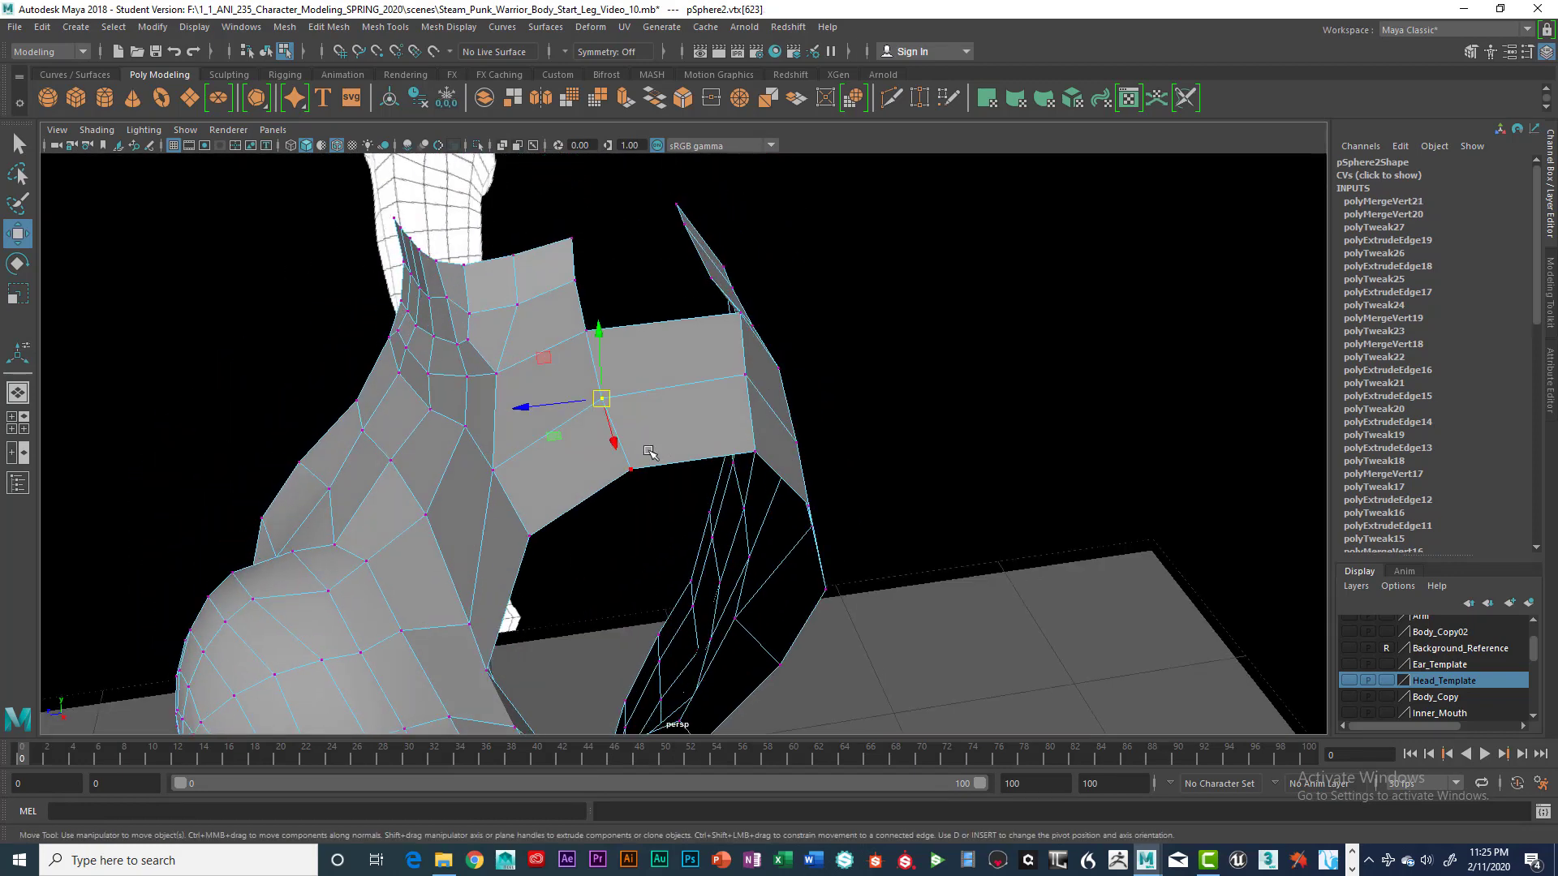
left_click_drag(614, 464, 648, 504)
key("g")
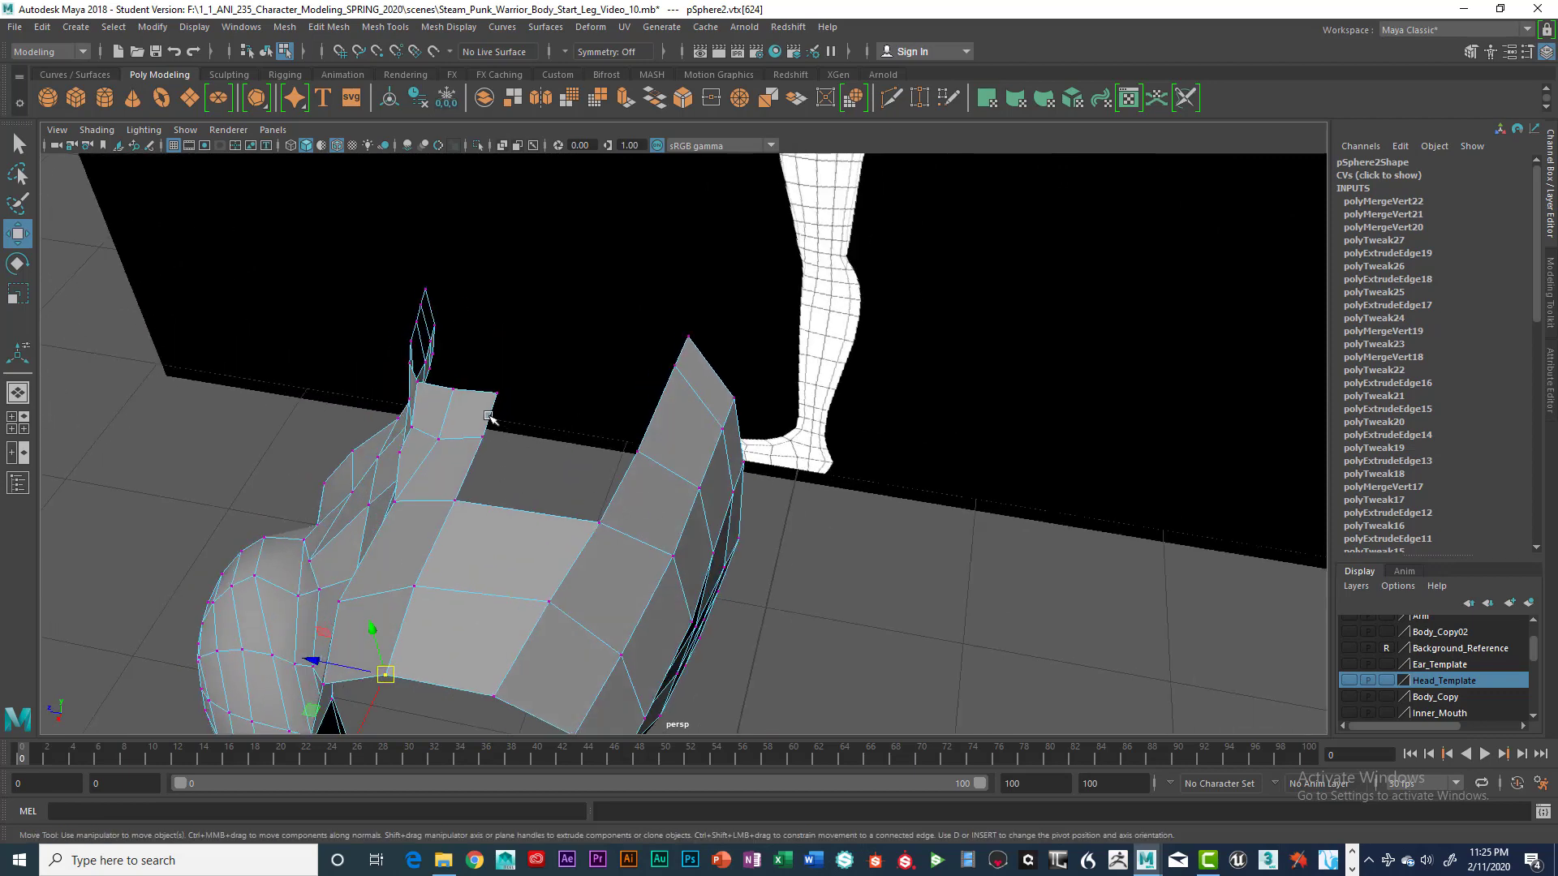
Select the front shoulder border edge beside the joined strip and extrude it backward along Z toward the back
right_click_drag(488, 393, 491, 349)
left_click(477, 461)
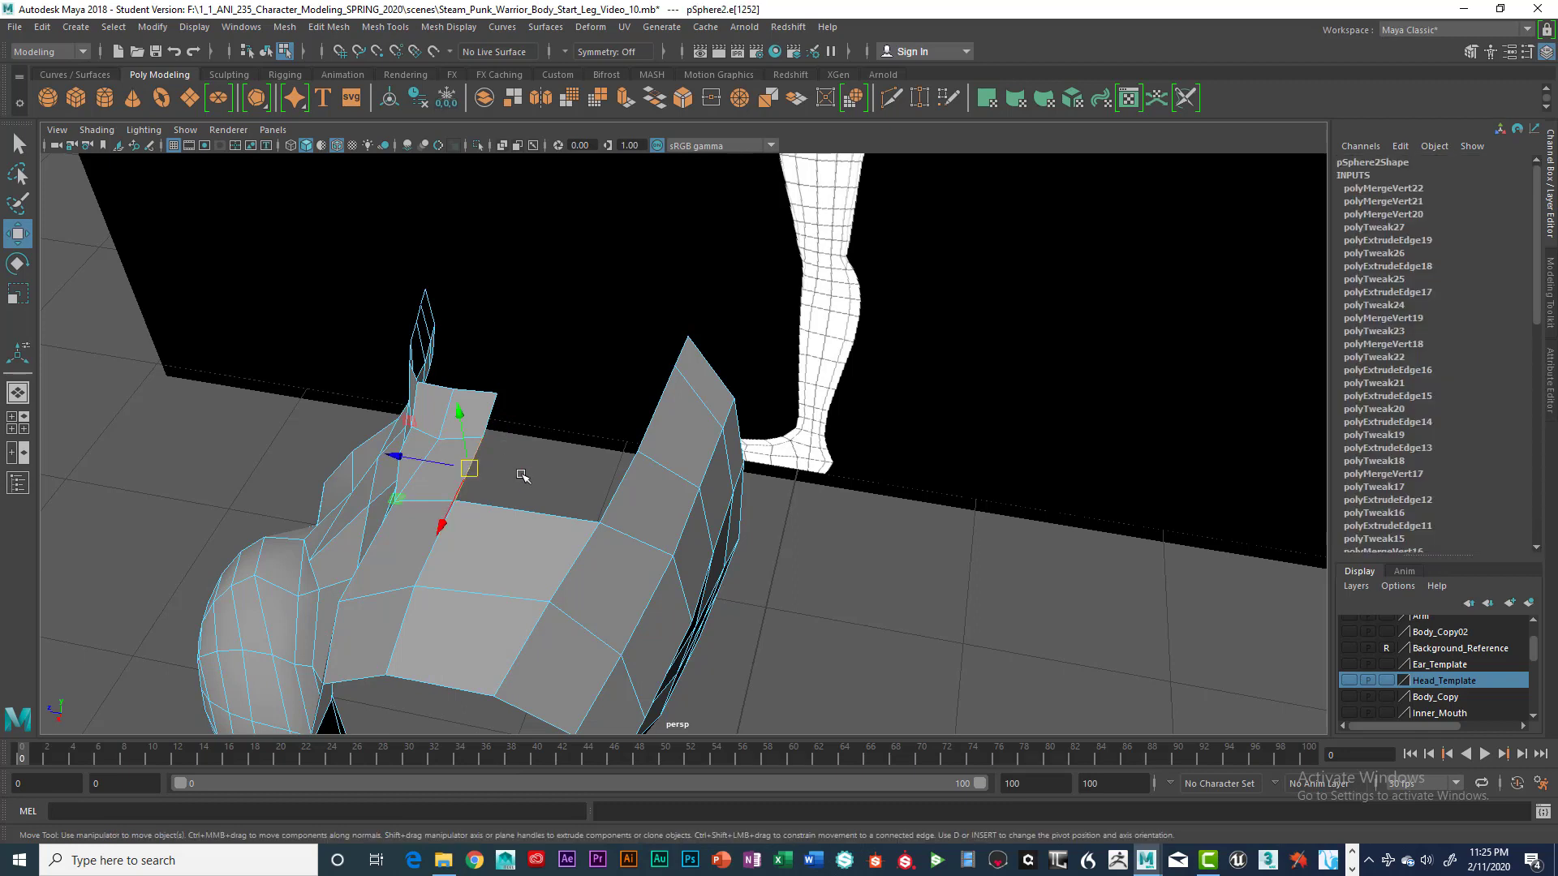
key("ctrl+e")
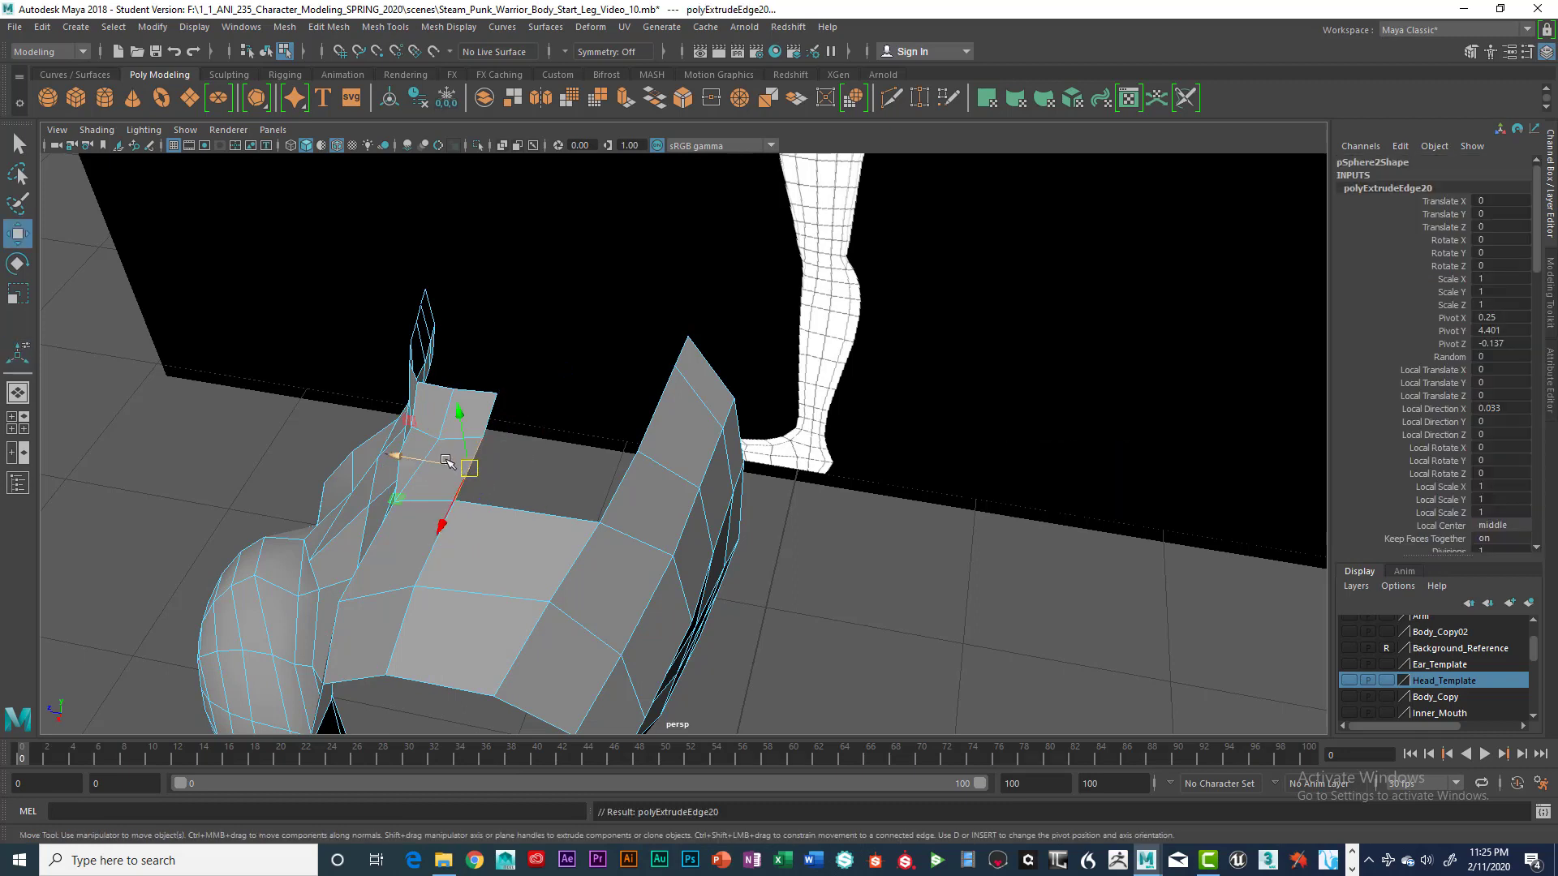
left_click_drag(446, 461, 581, 465)
left_click(491, 412)
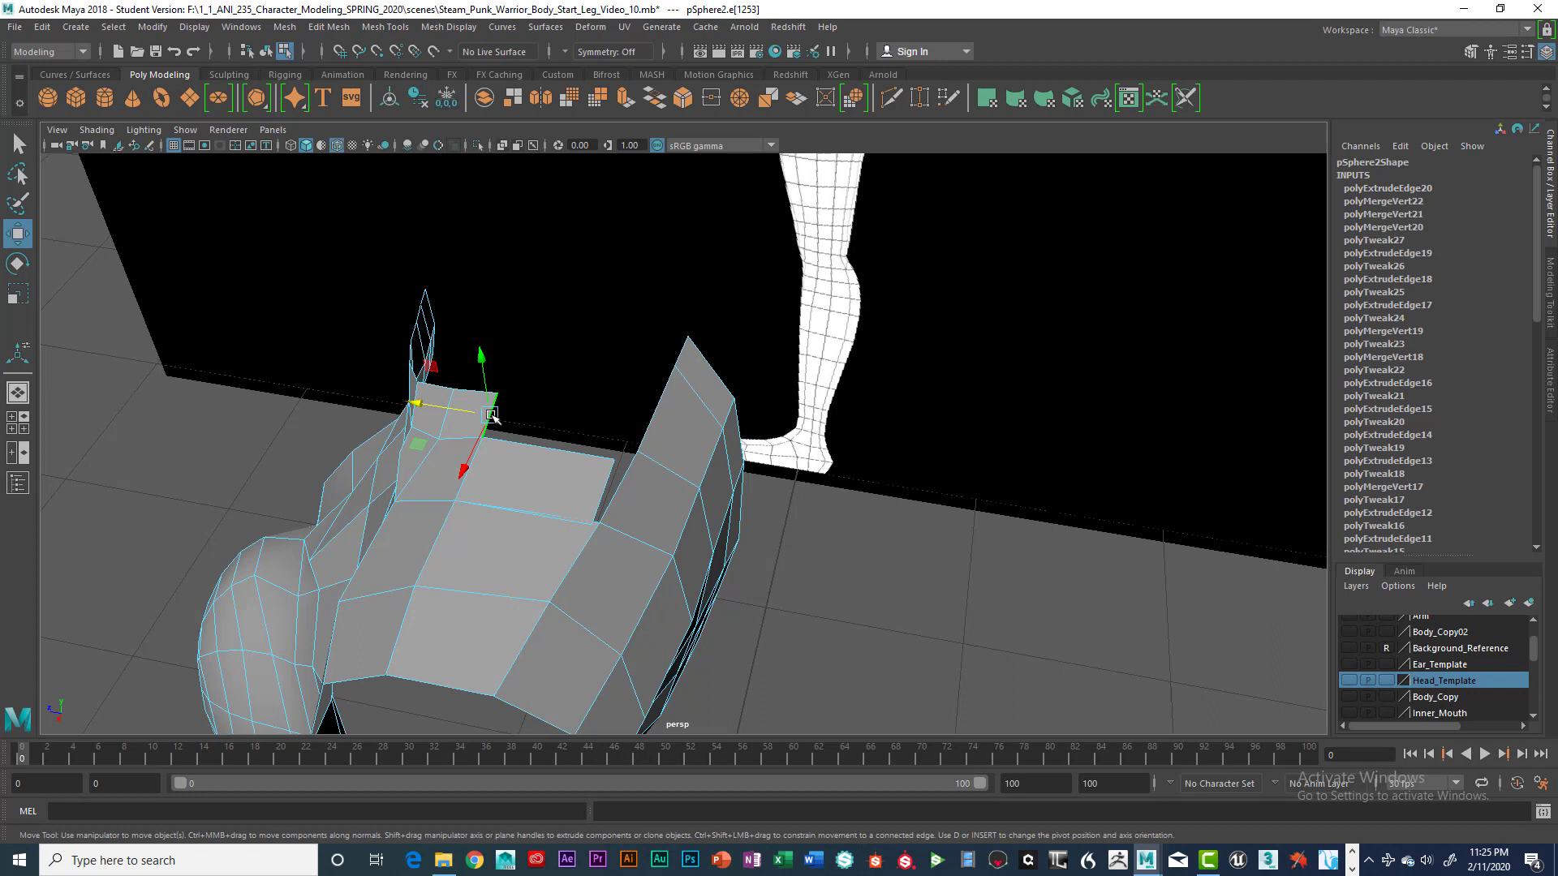
left_click_drag(473, 416, 527, 421)
key("ctrl+z")
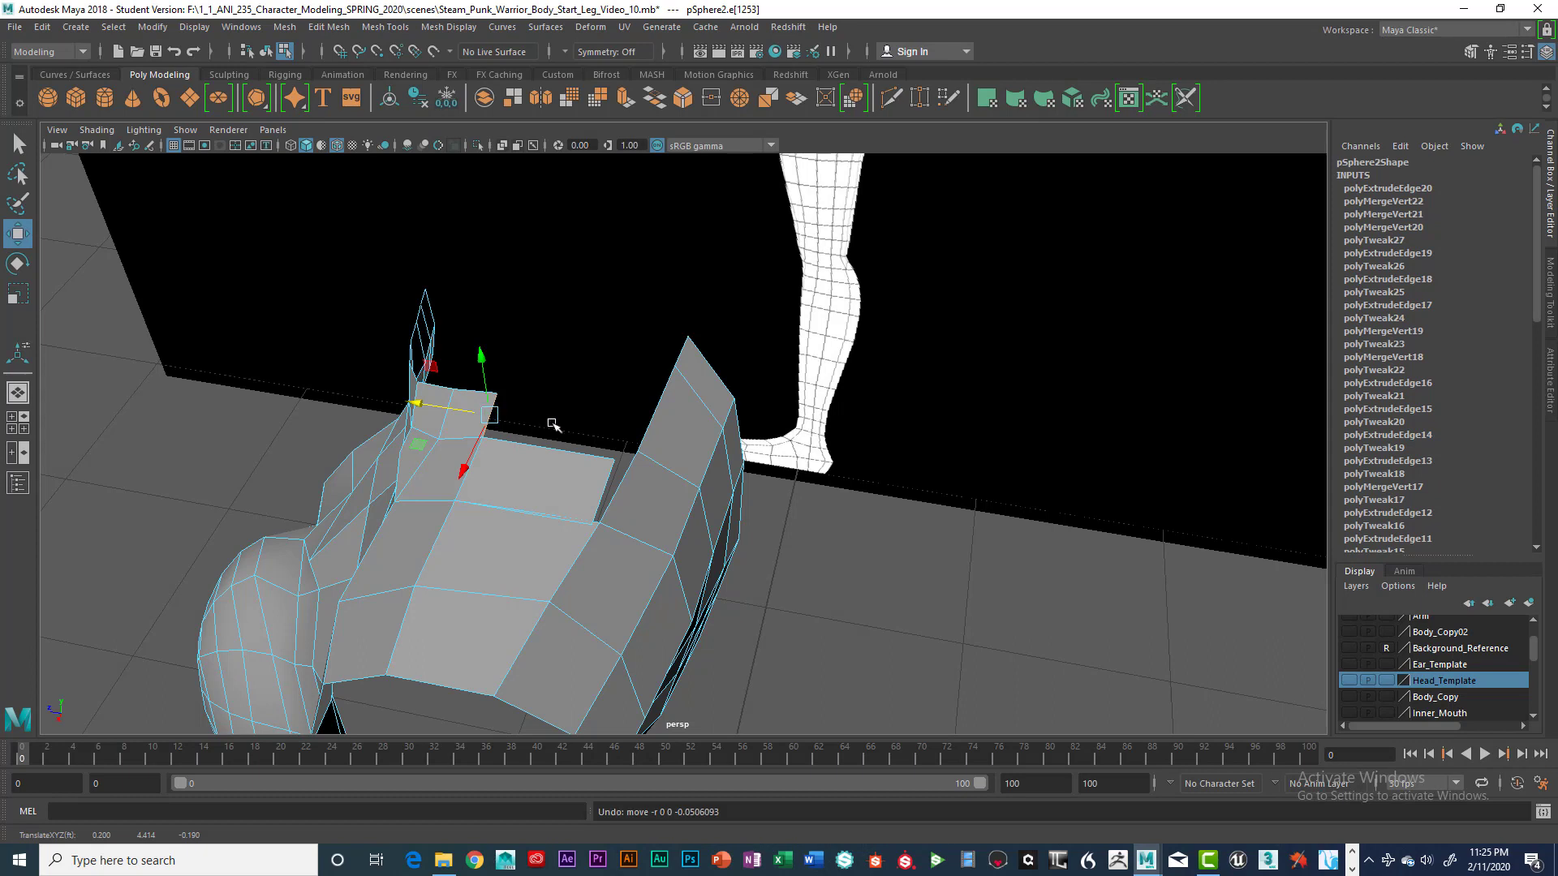
left_click(546, 395)
Select the next front border edge toward the neck and extrude it backward along Z
left_click(496, 410)
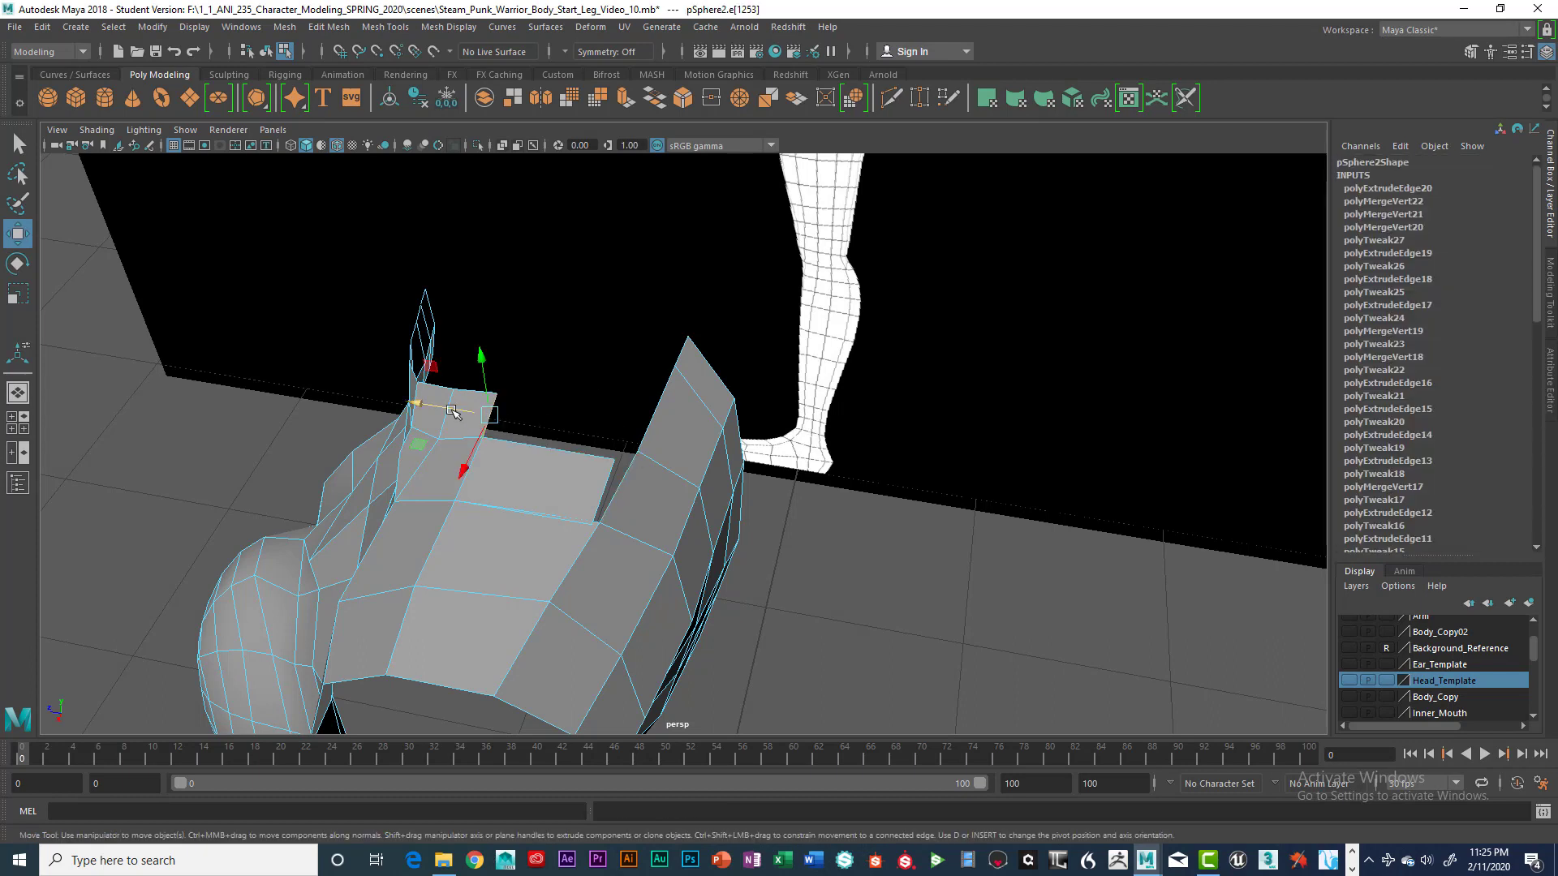
key("ctrl+z")
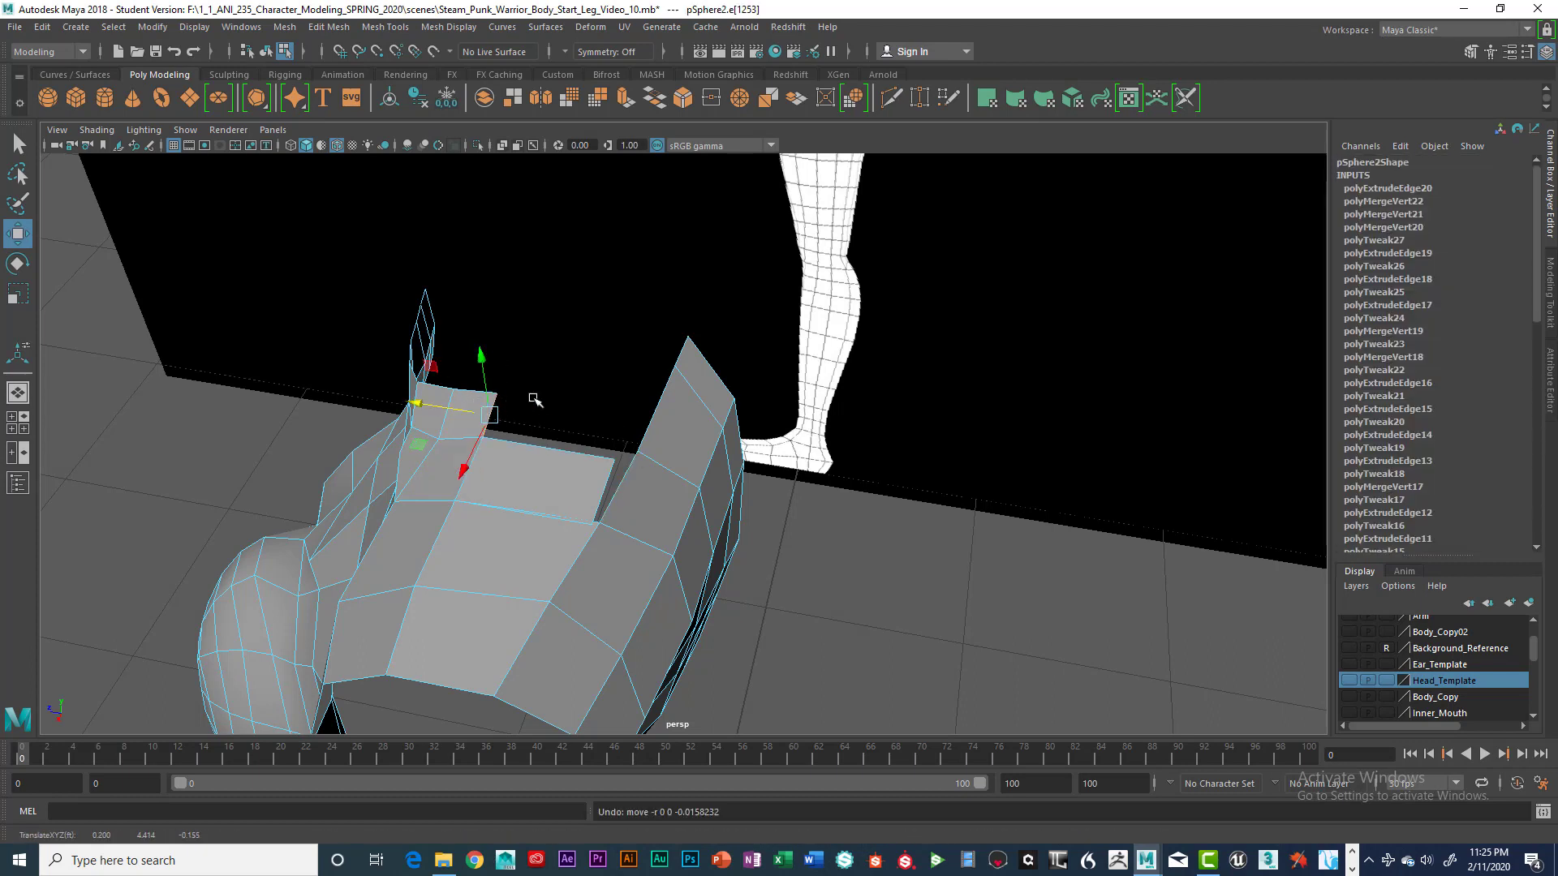
key("ctrl+e")
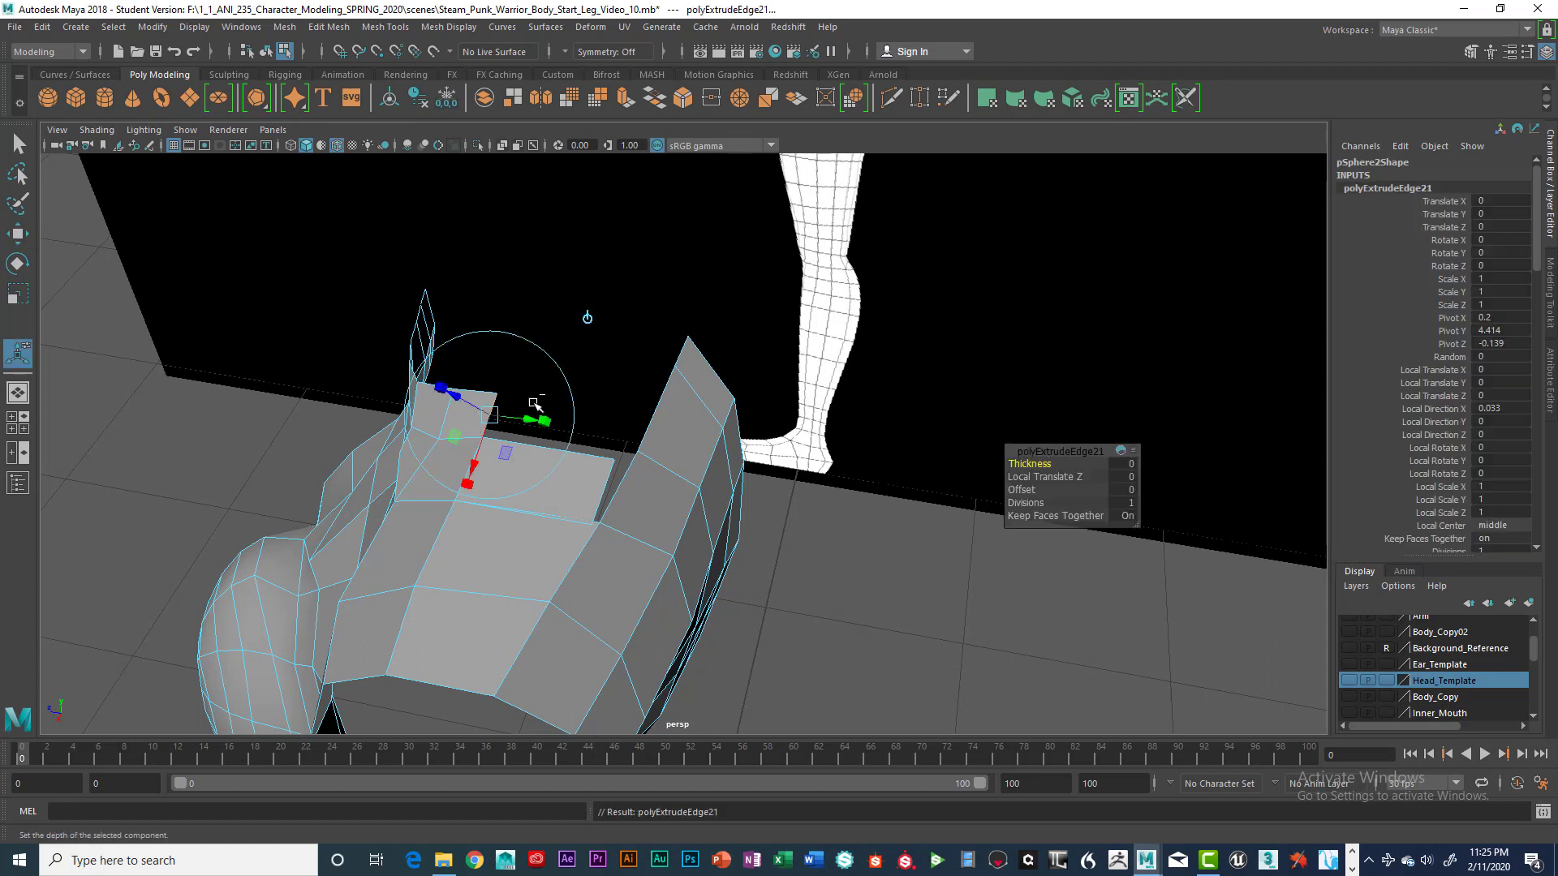
key("w")
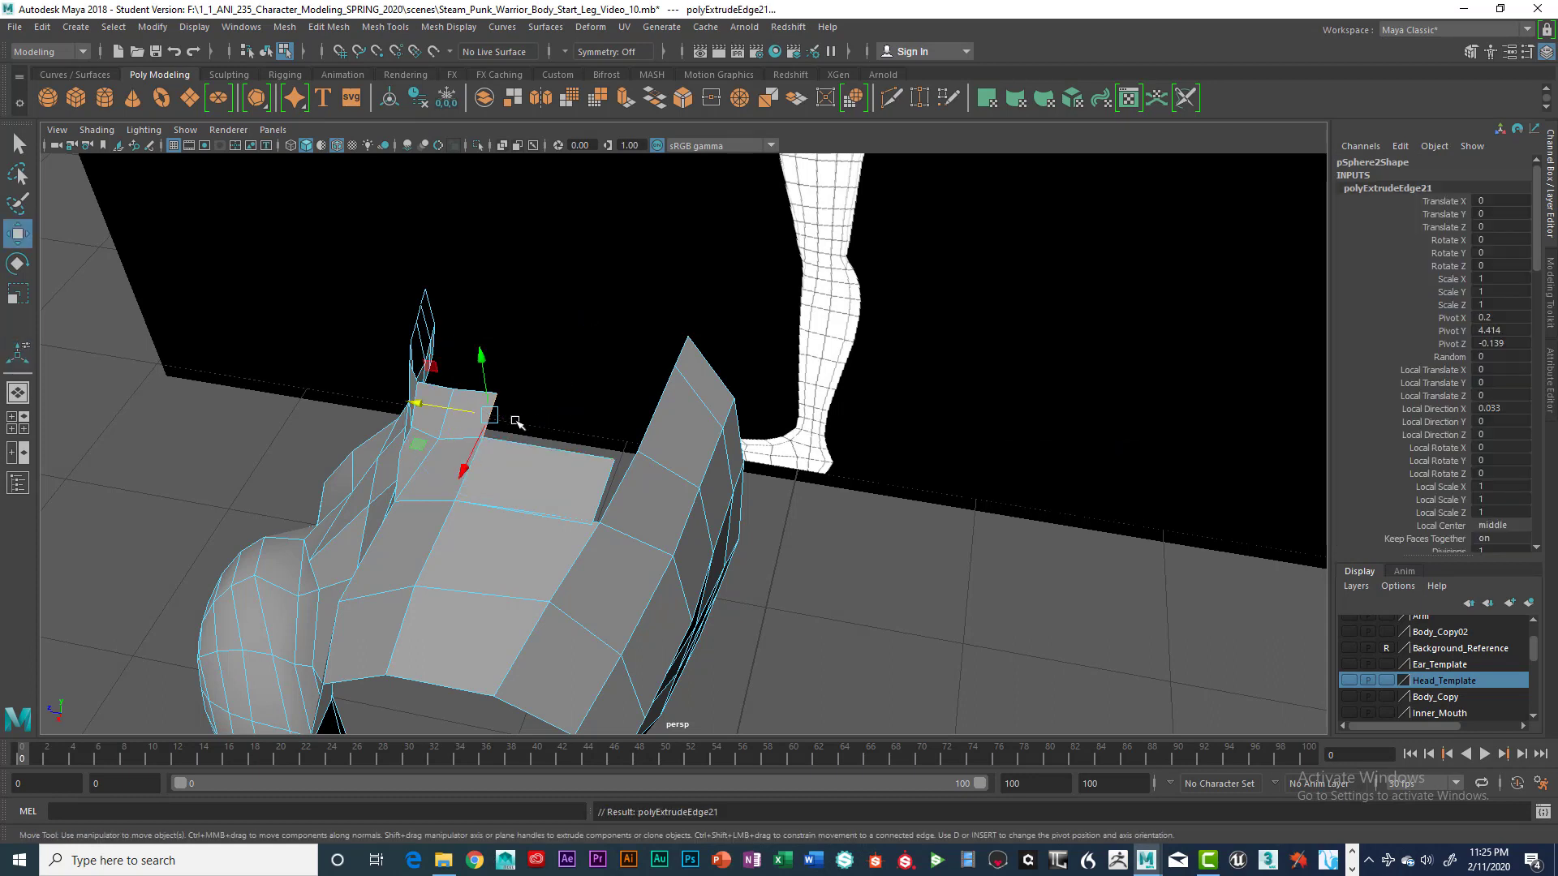
left_click_drag(461, 412, 601, 417)
mouse_move(588, 475)
left_mouse_down()
mouse_move(594, 458)
mouse_move(643, 464)
mouse_move(609, 470)
left_mouse_up()
Switch to vertex editing and snap the first extruded strip's armhole-side rear corner onto the adjoining back border vertex
middle_click_drag(580, 448, 602, 501, "alt")
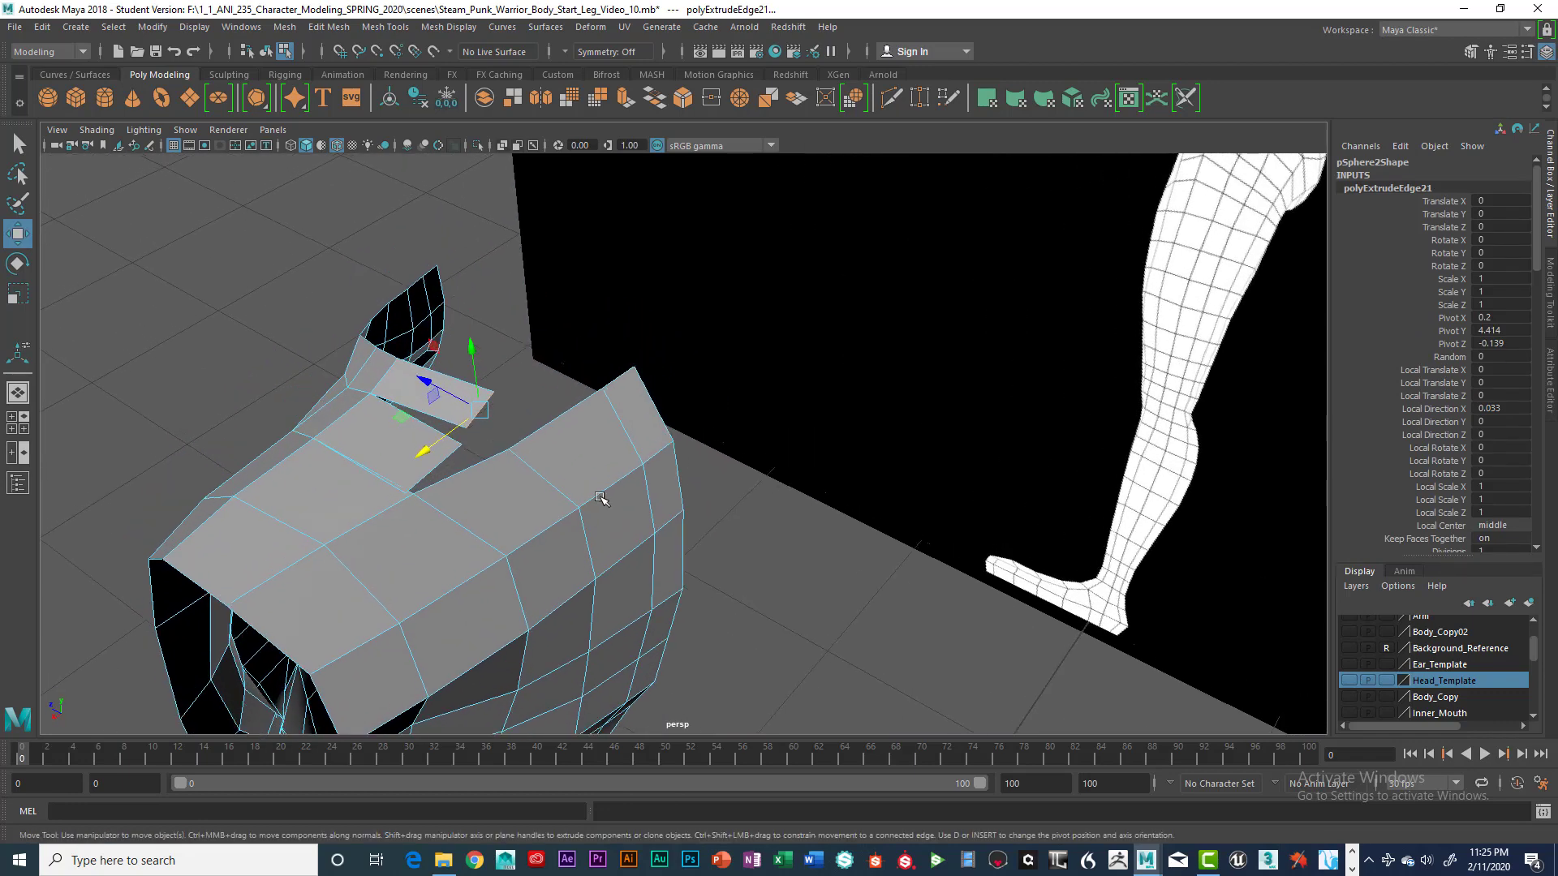
left_click_drag(602, 500, 482, 512, "alt")
scroll(481, 509, "up", 3)
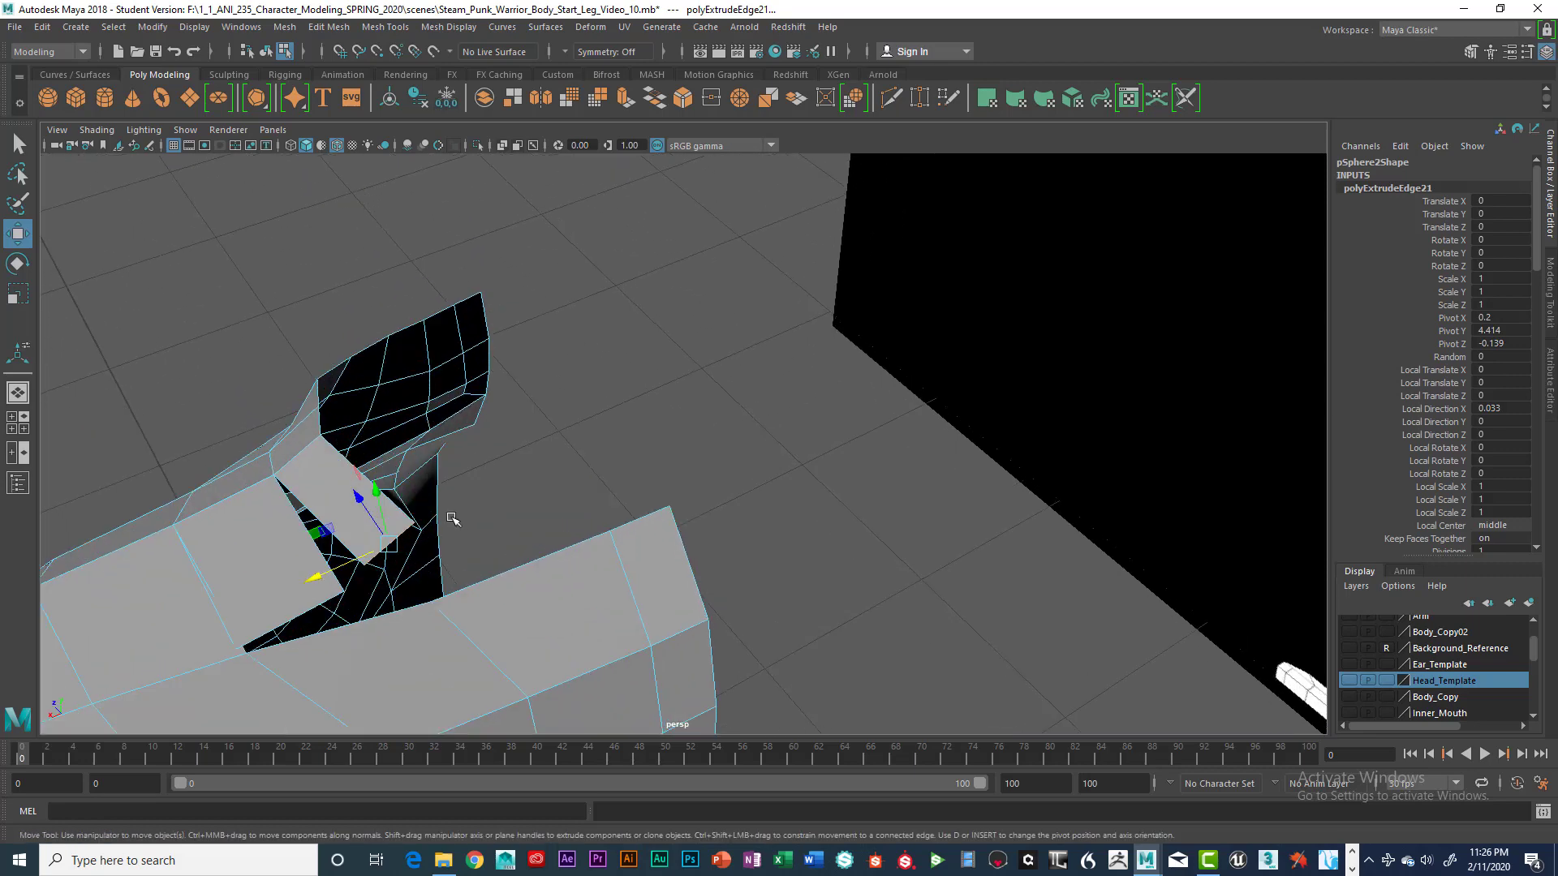
middle_click_drag(452, 518, 505, 470, "alt")
right_click_drag(410, 392, 342, 395)
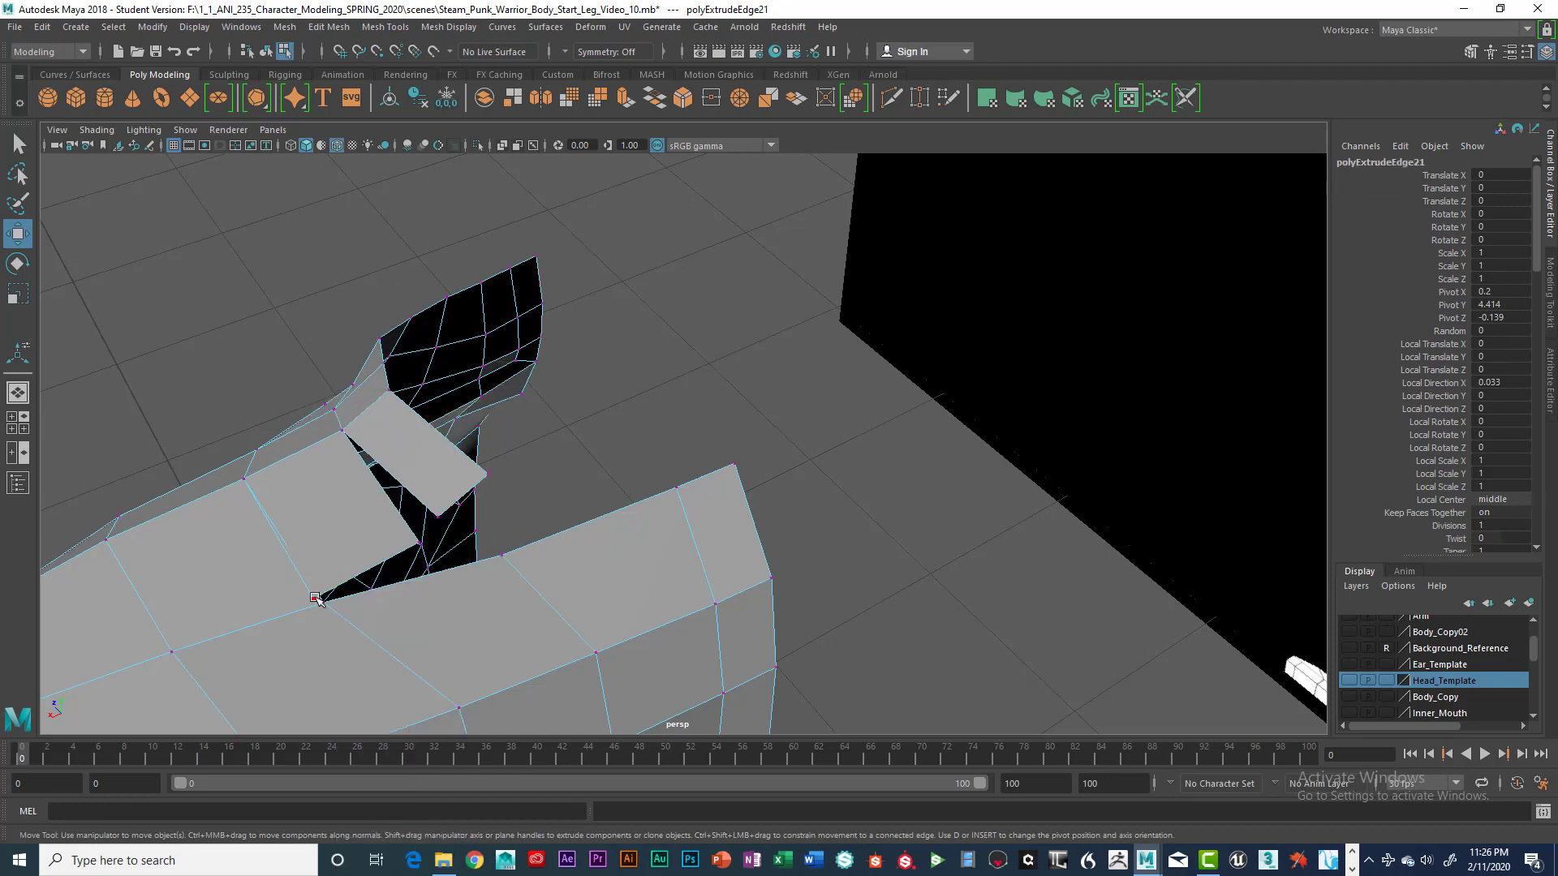
left_click(315, 598)
left_click_drag(322, 613, 332, 617)
Snap the first strip's neck-side rear corner onto the next vertex along the back's top border
left_click_drag(498, 557, 385, 535, "alt")
left_click(284, 508)
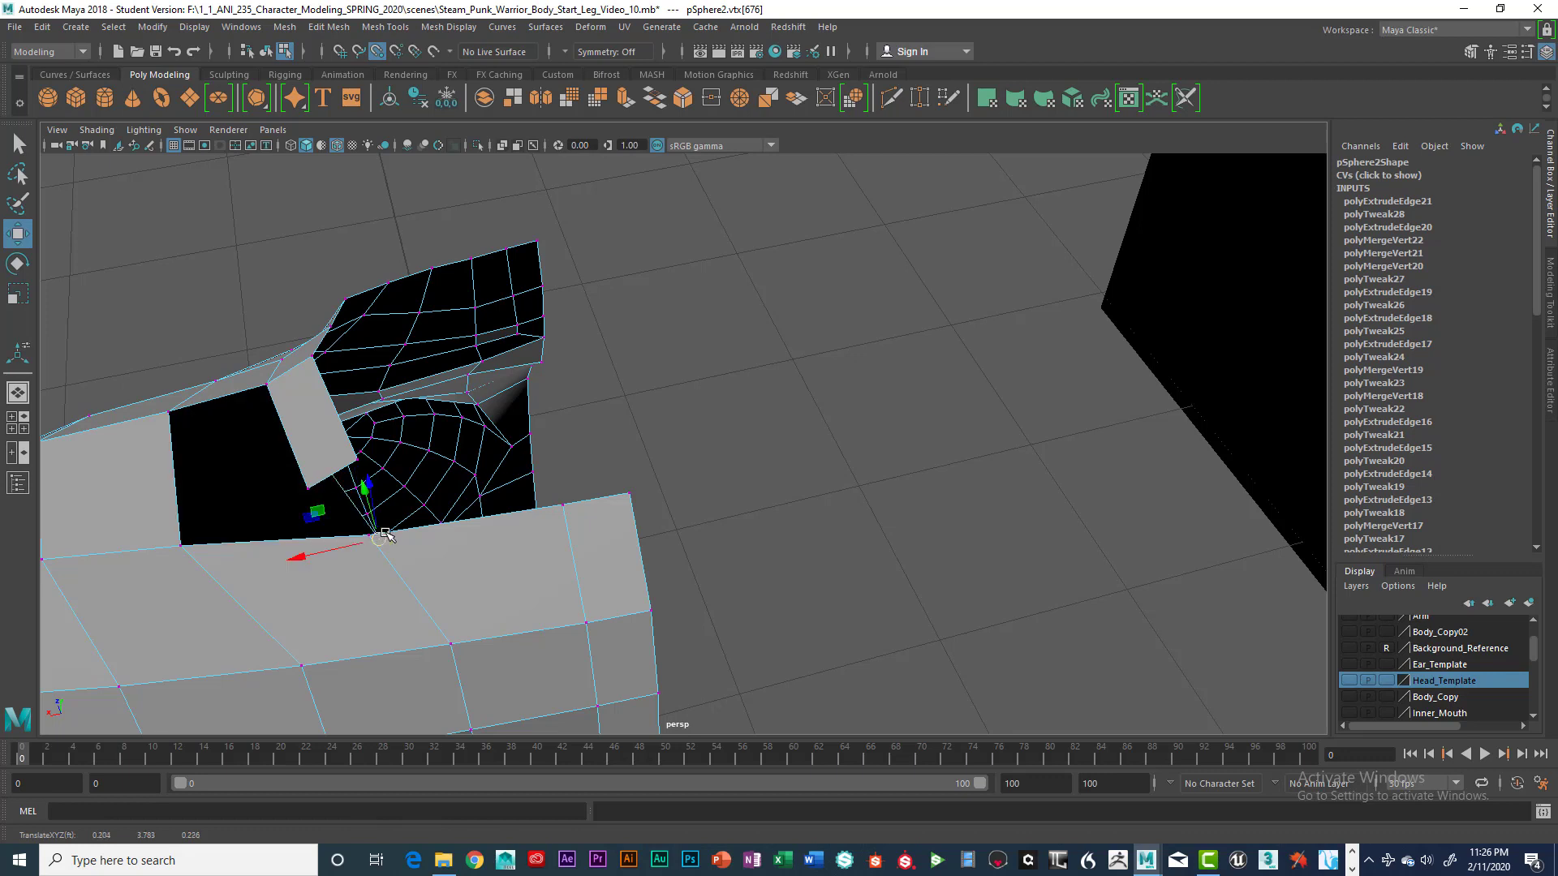
key("ctrl+z")
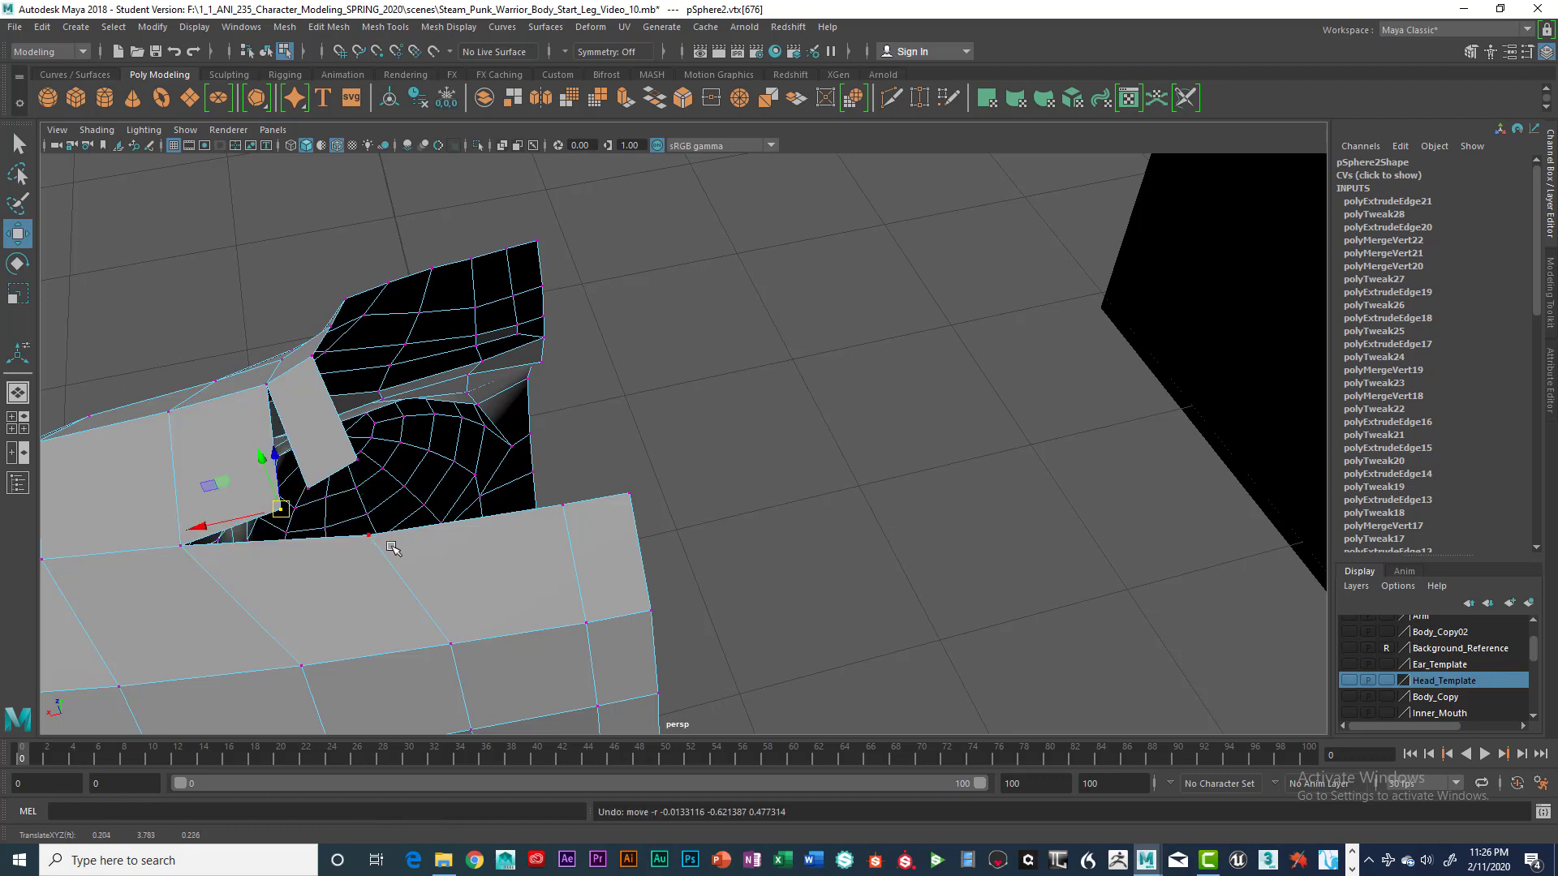
key("v")
left_click_drag(291, 518, 310, 447)
Snap the second extruded strip's nearest rear corner onto the same back border vertex as the first strip's neck-side corner
left_click(283, 416)
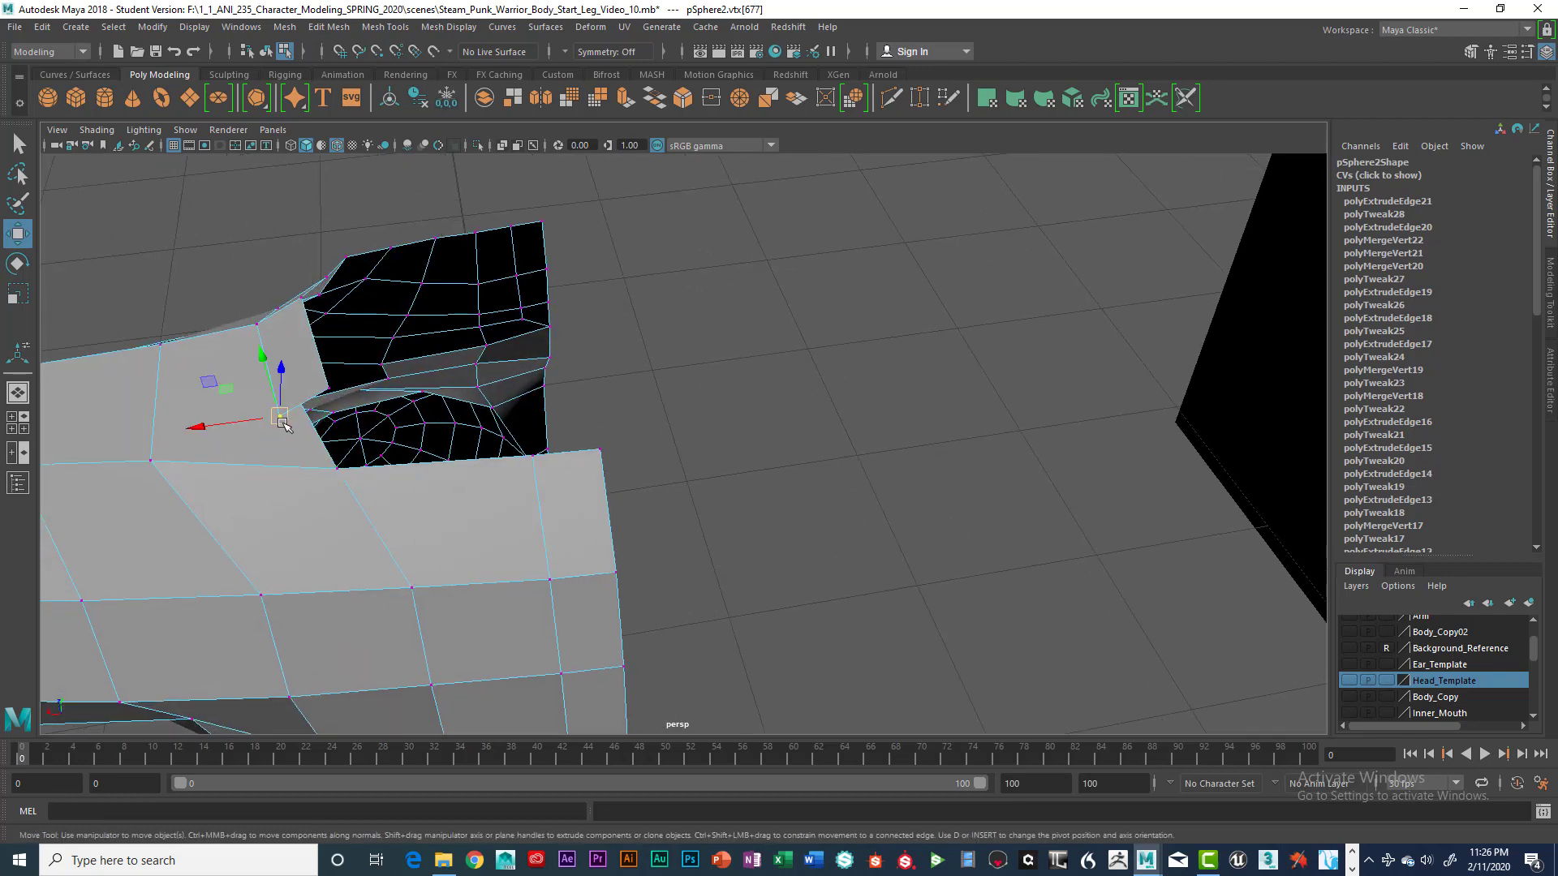
key("v")
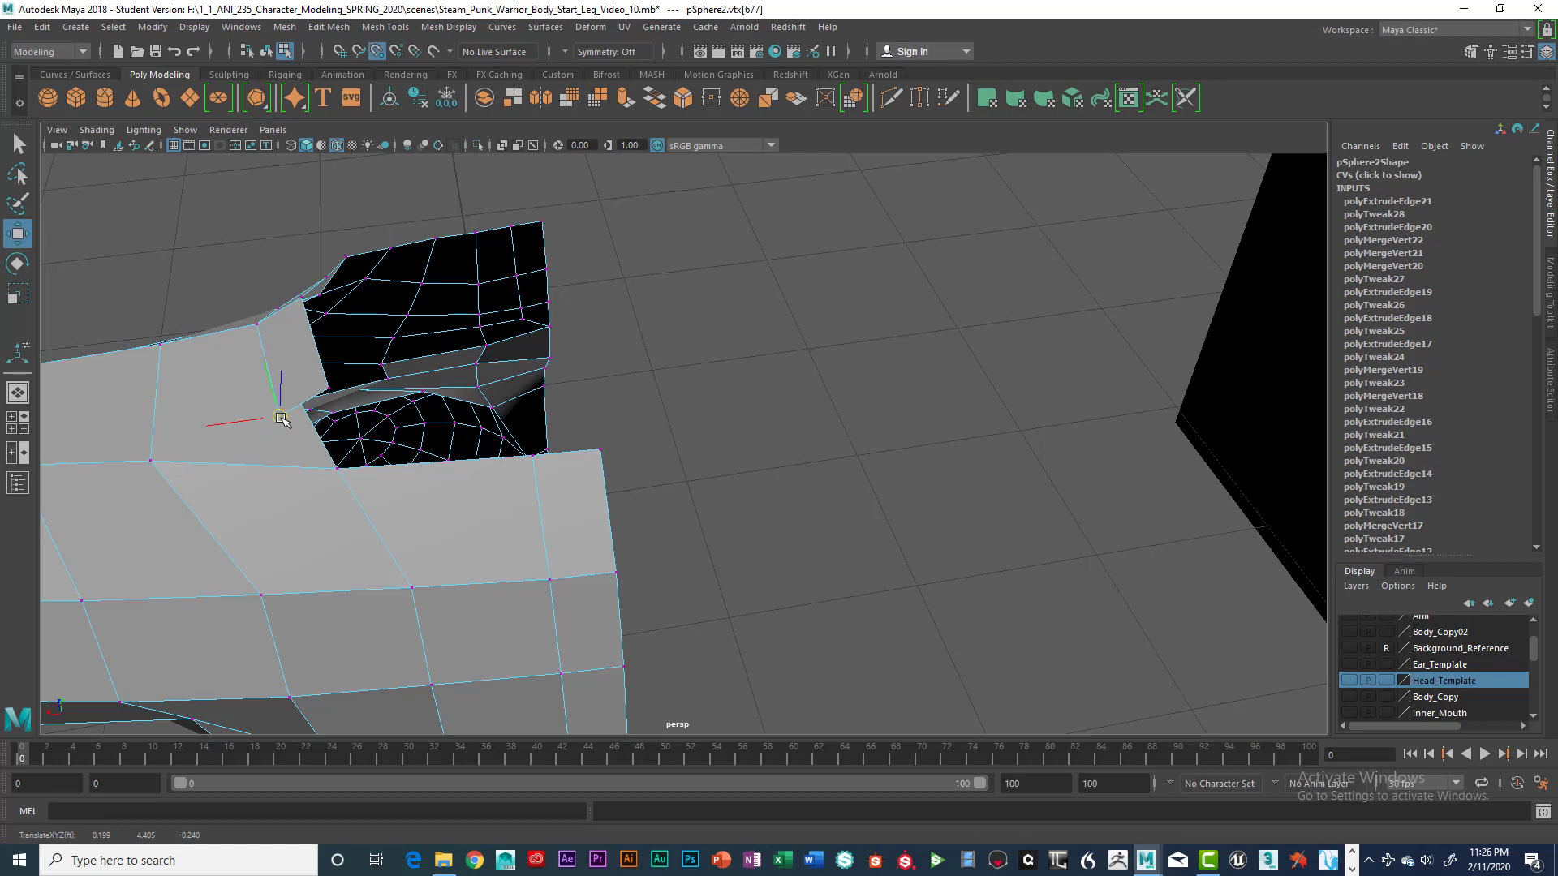
left_click_drag(283, 419, 334, 463)
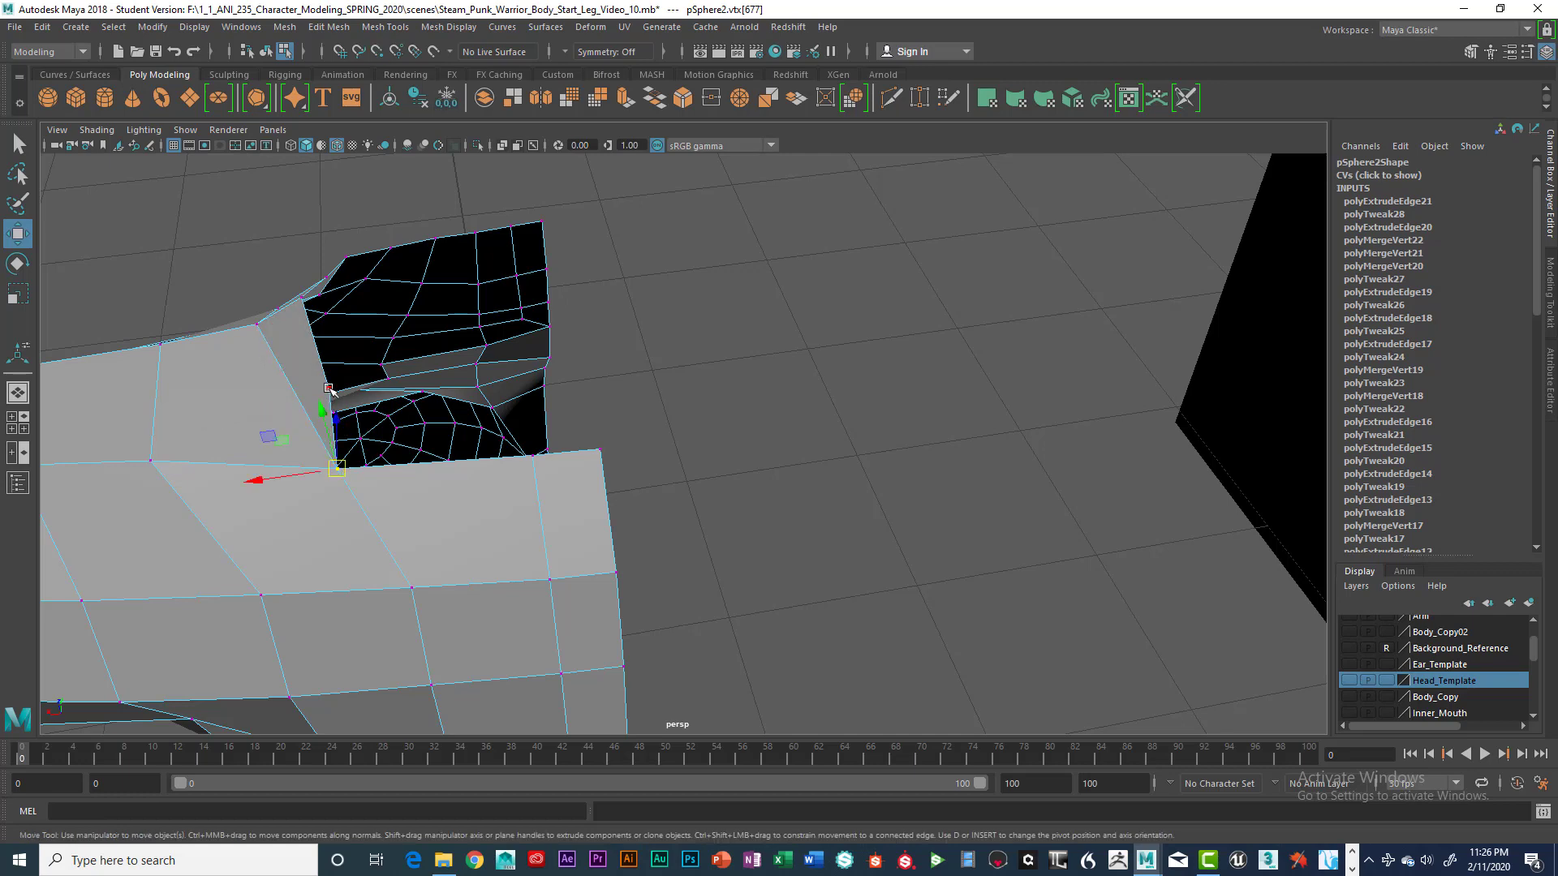
Select the two top border edges of the back between the shoulder strip and the centre line, and extrude them upward along Y
left_click(339, 387)
left_click_drag(346, 436, 490, 491, "alt")
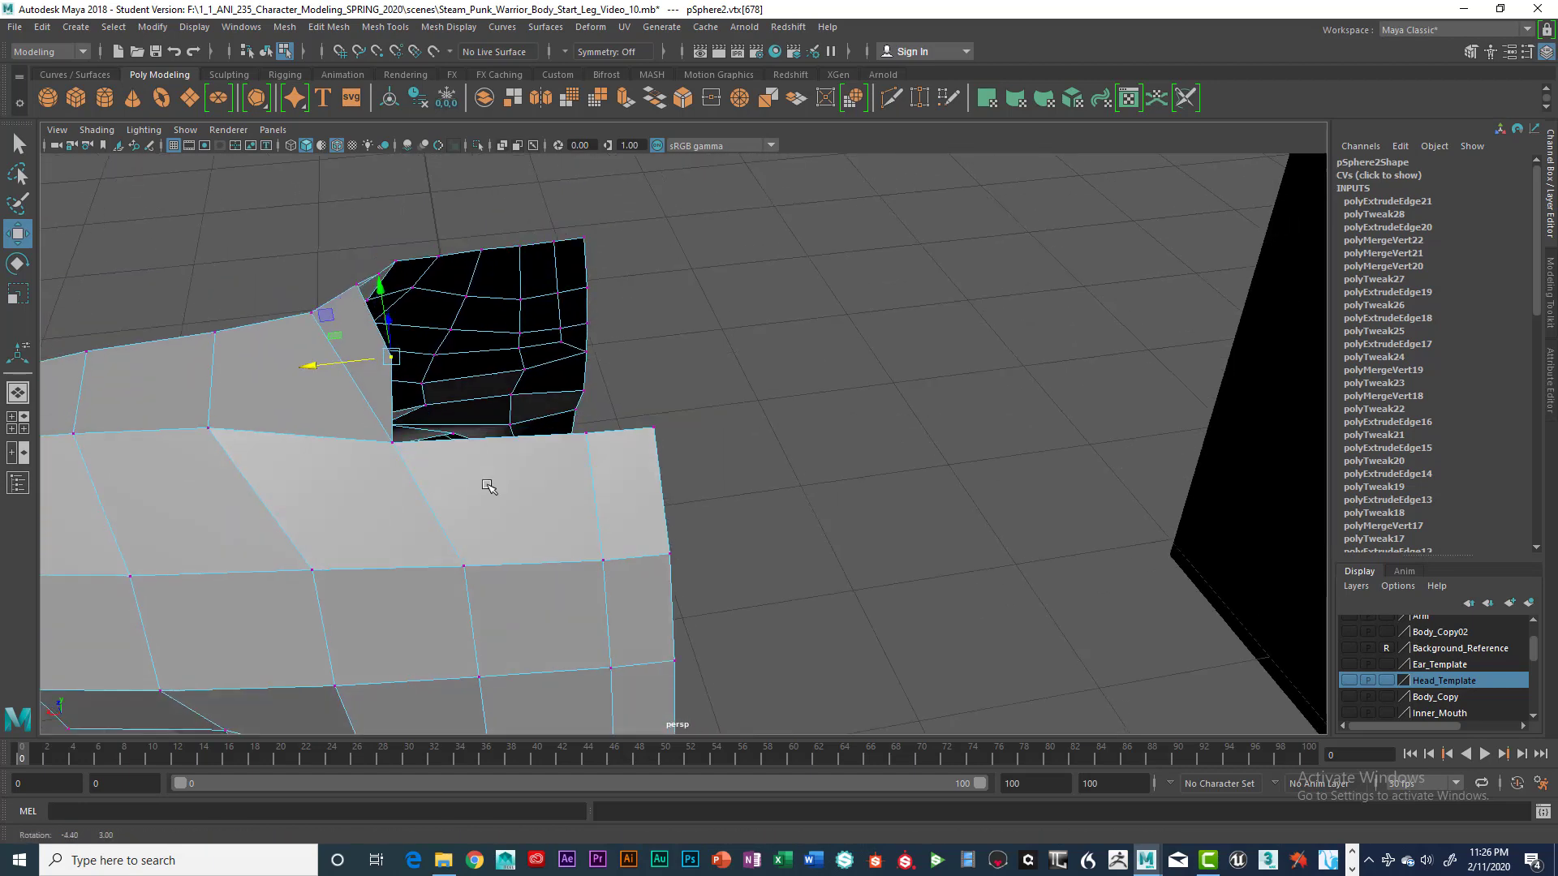
right_click_drag(541, 437, 545, 367)
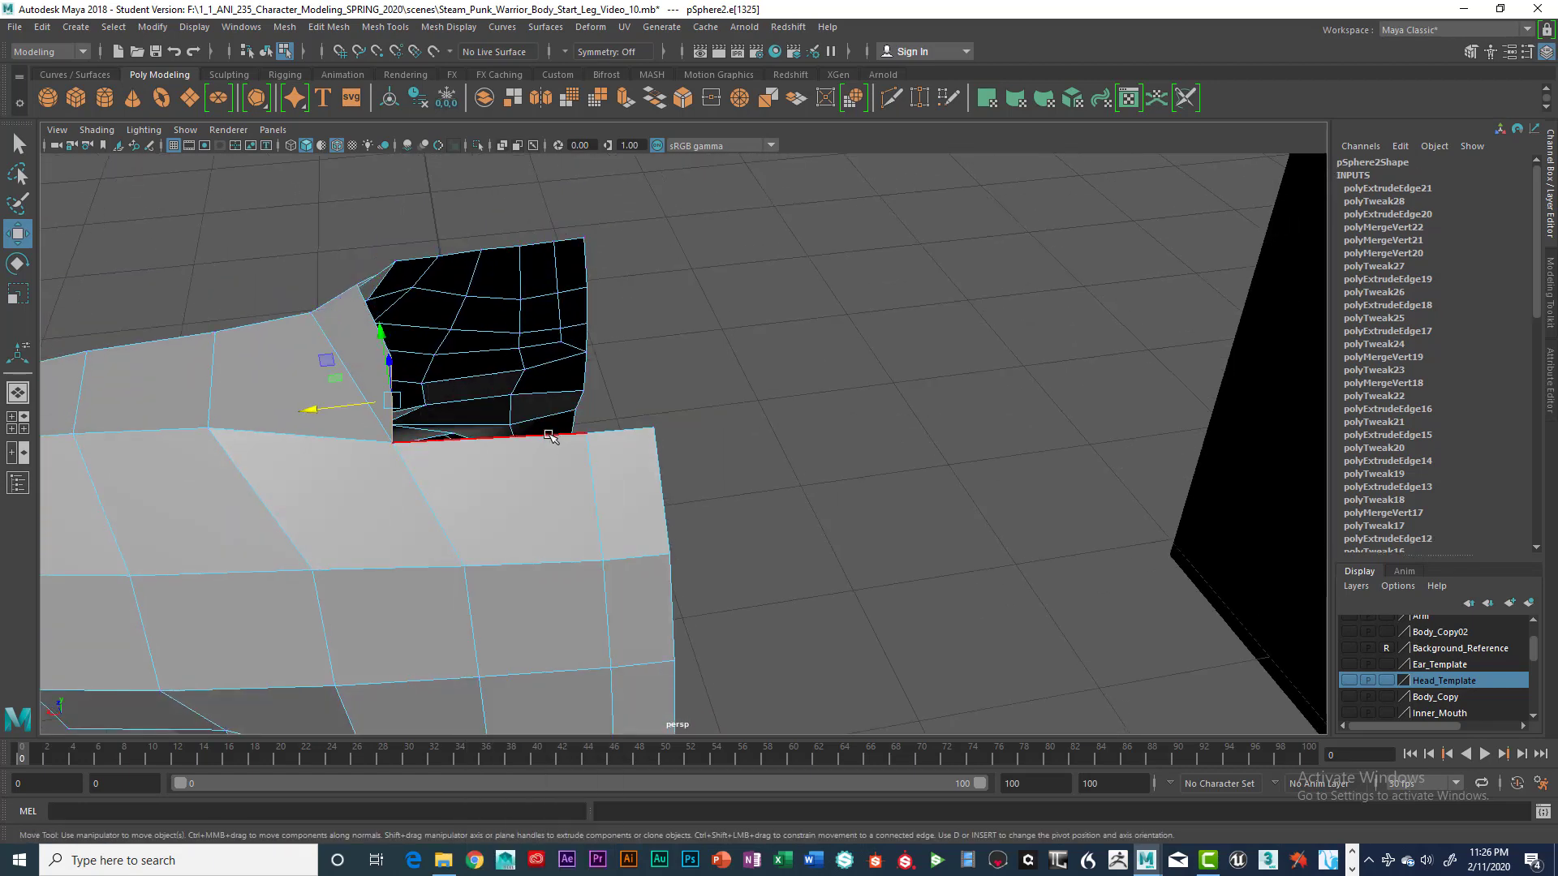
left_click(546, 438)
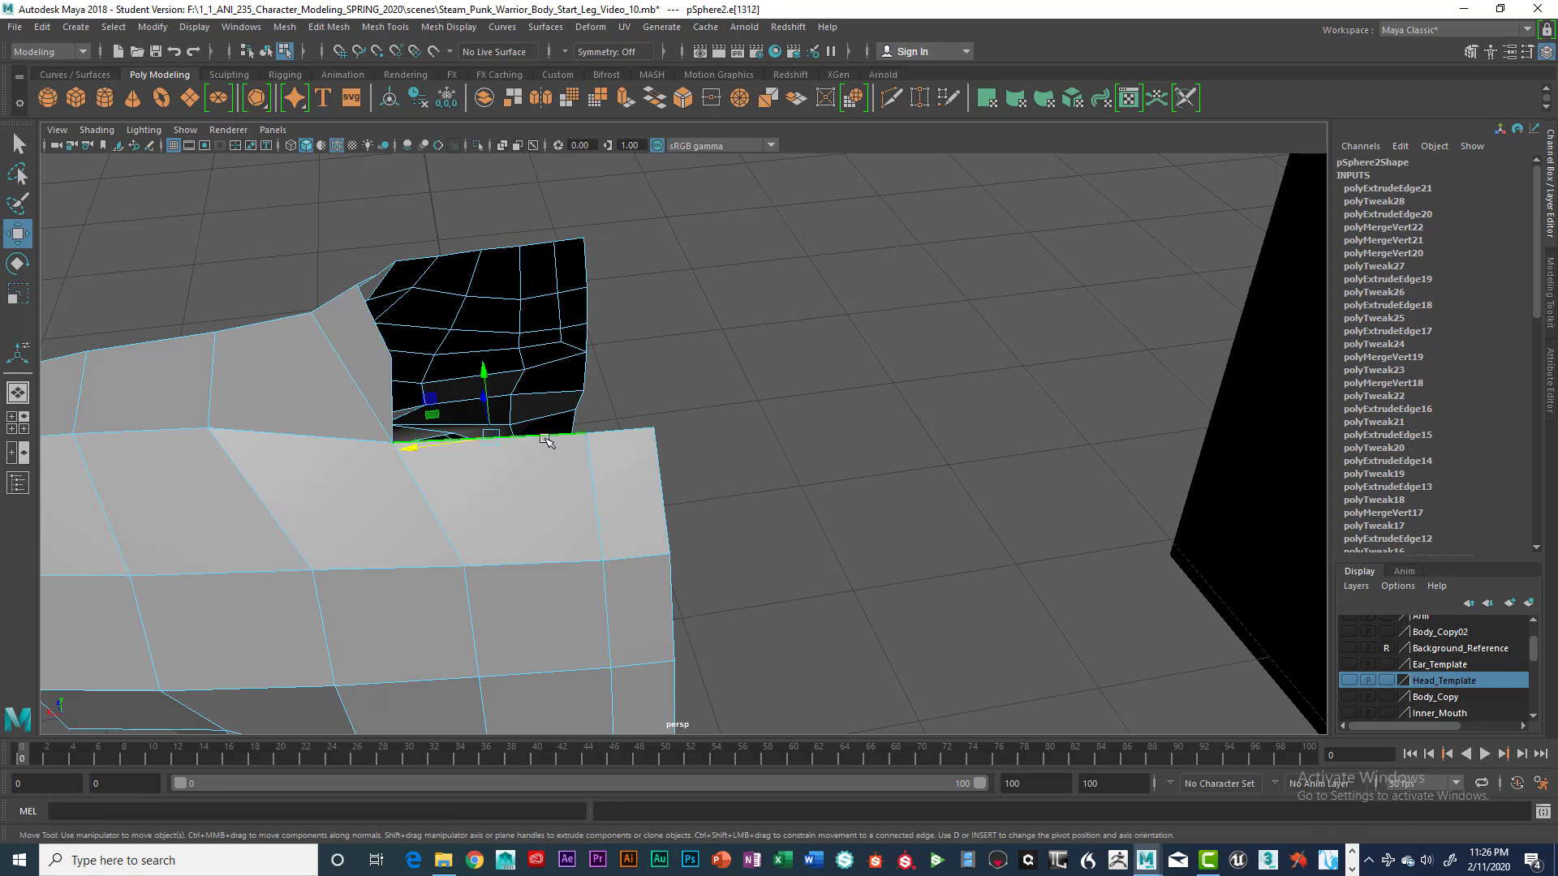
left_click(609, 431, "shift")
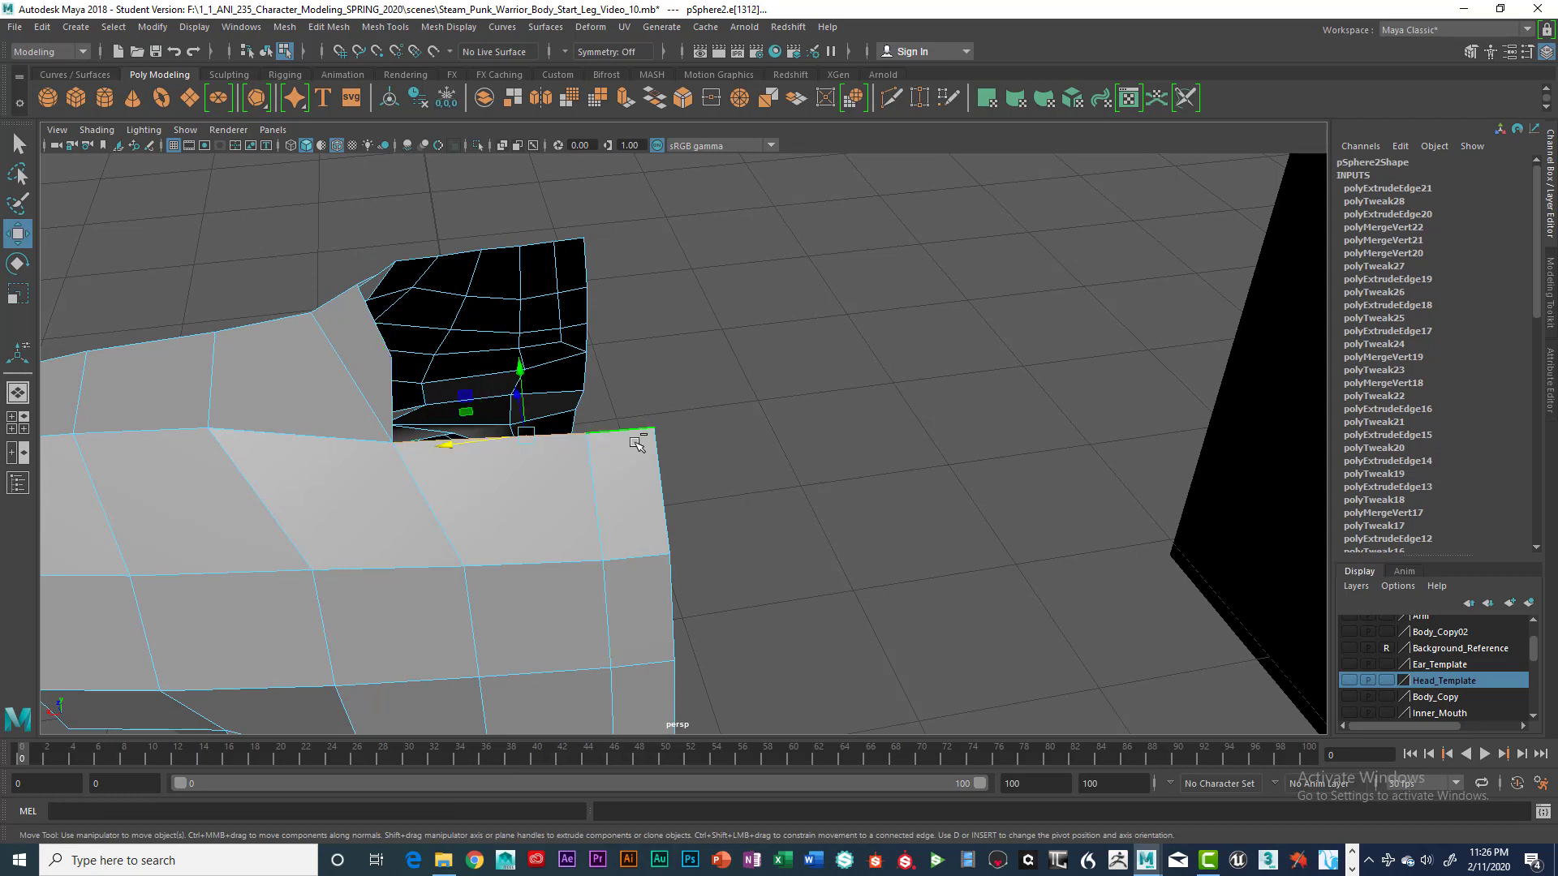
key("ctrl+e")
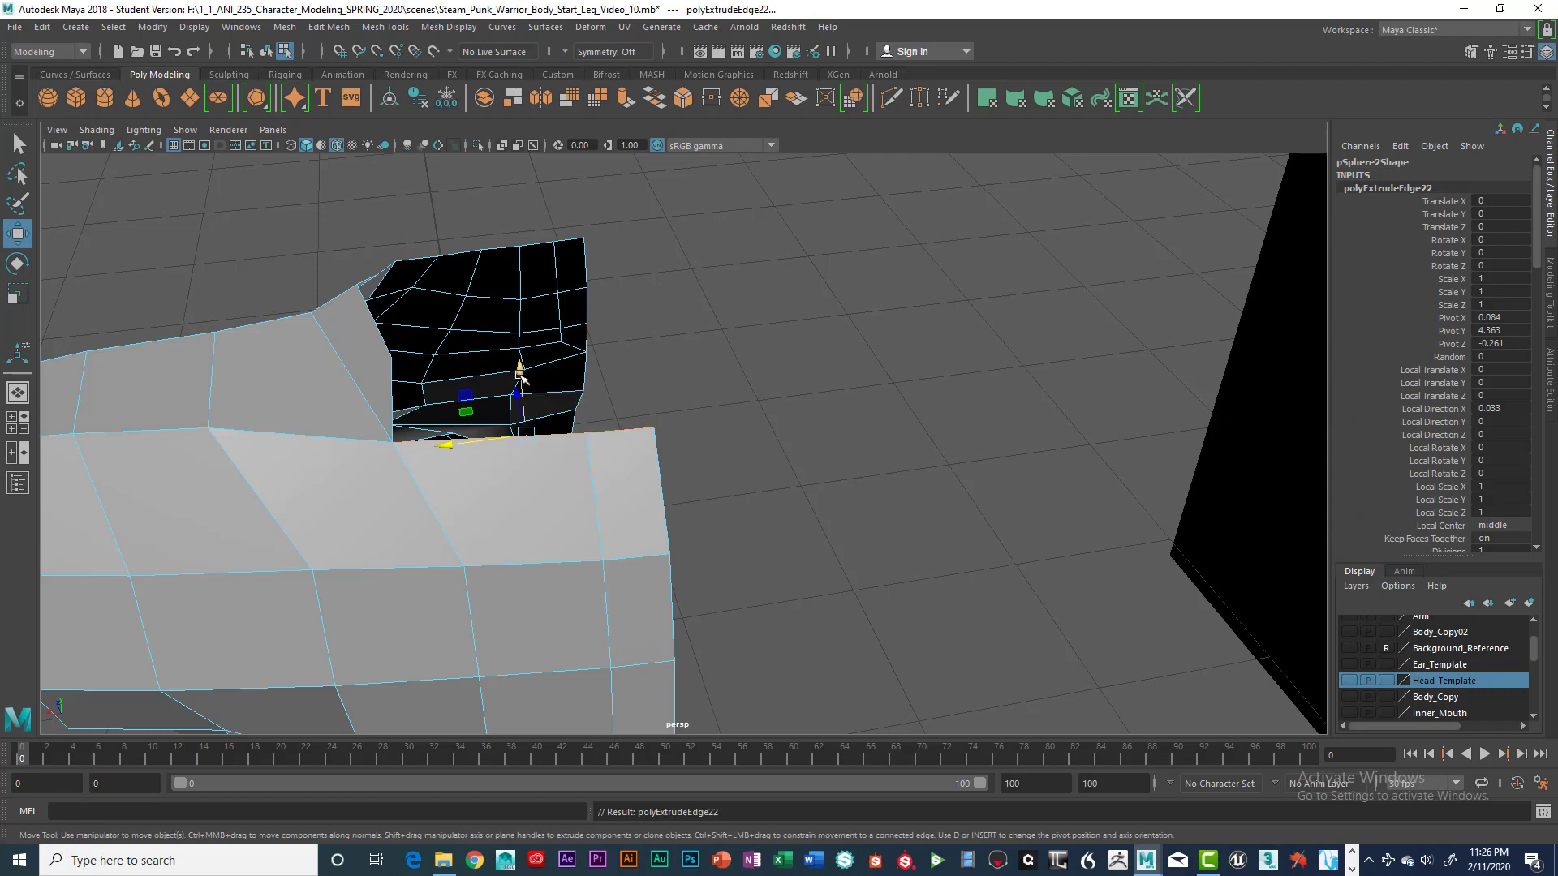
left_click_drag(521, 362, 537, 291)
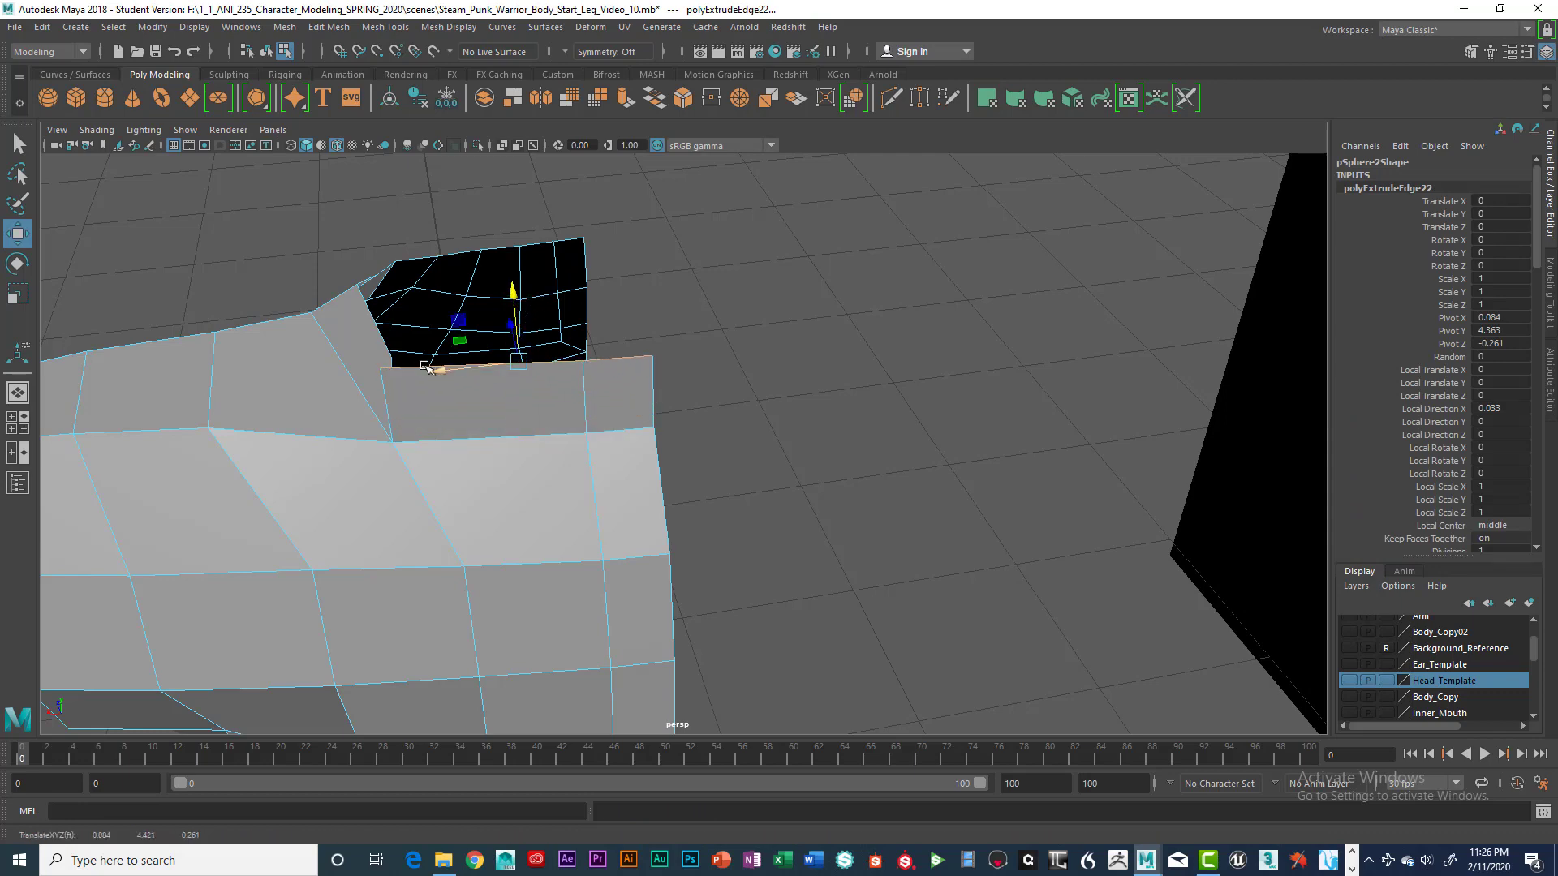
Switch to vertex editing and snap the new back strip's outer top corner onto the adjoining shoulder strip's corner vertex
left_click_drag(487, 480, 568, 490, "alt")
right_click_drag(765, 392, 711, 411)
left_click(761, 469)
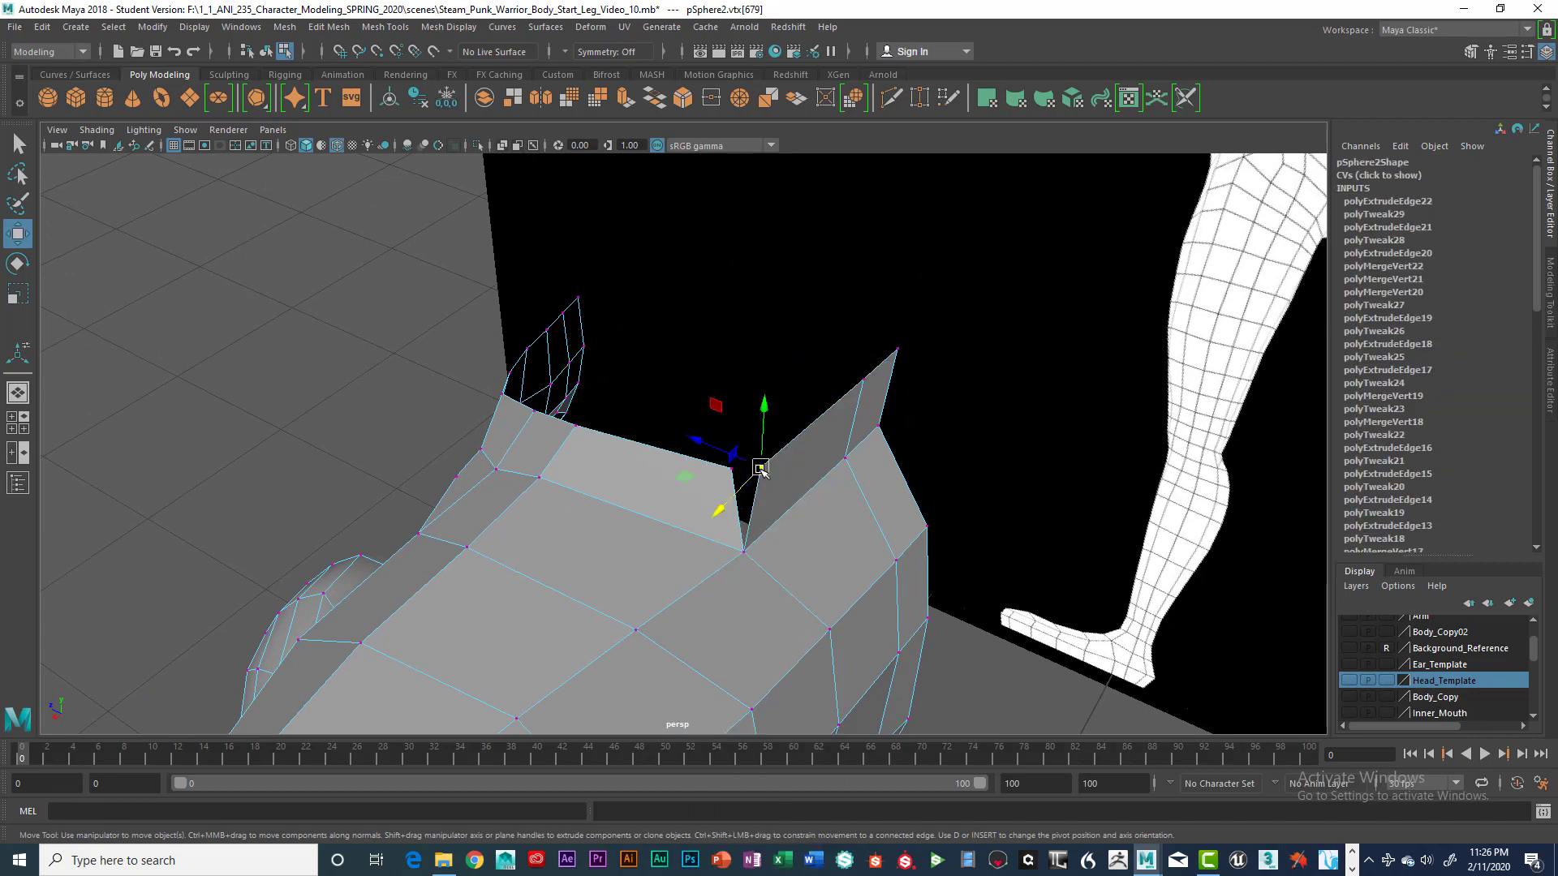
left_click_drag(760, 469, 731, 469)
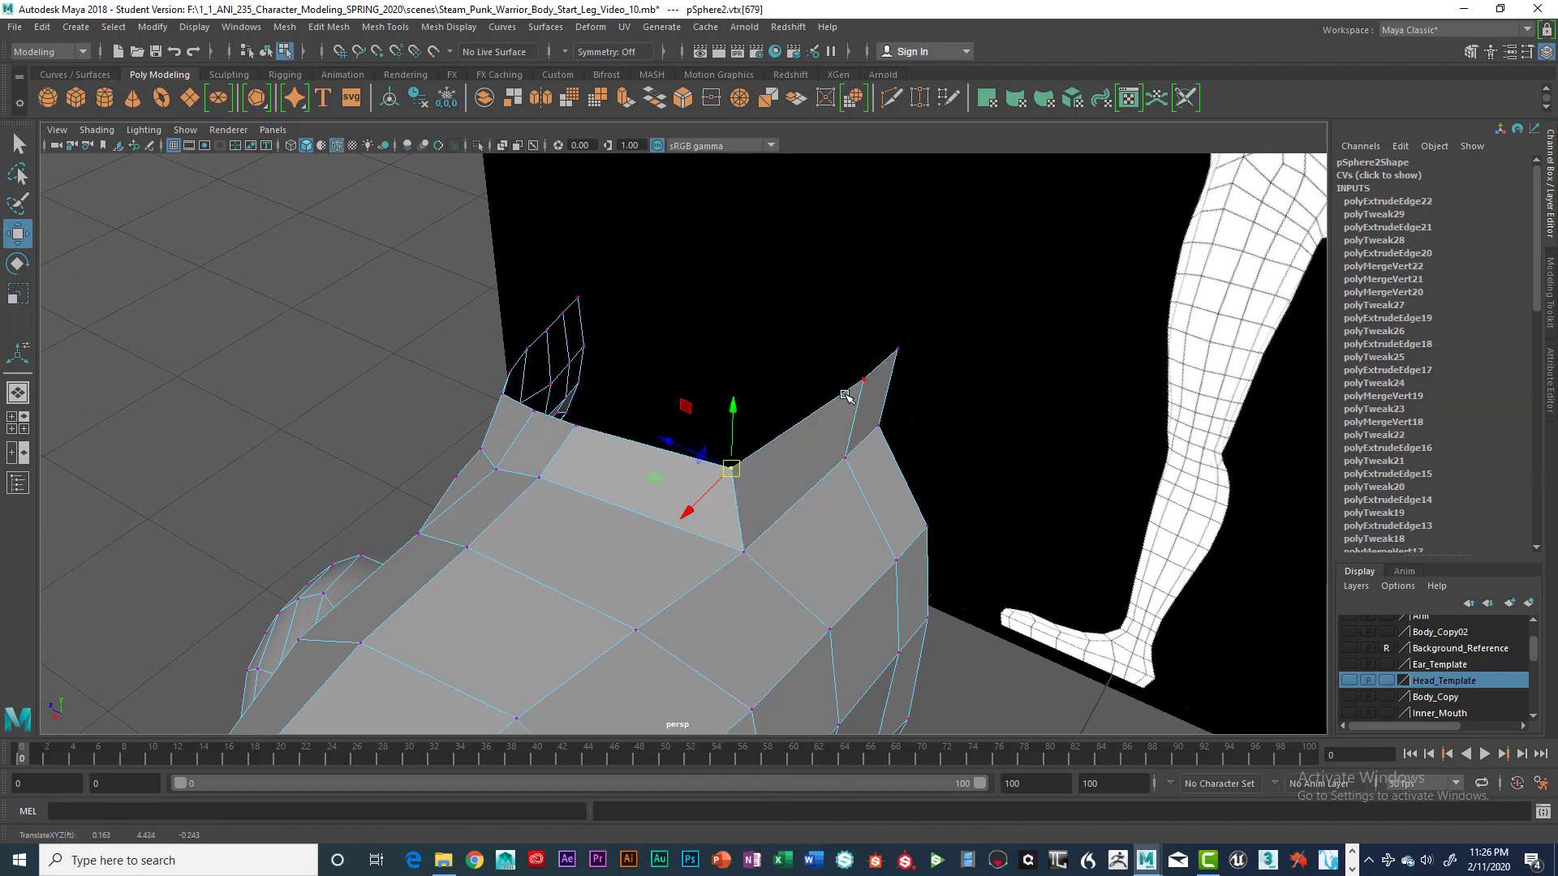
Select all upper-torso vertices around the shoulder, neck and armhole and merge them with a threshold of 0.0100
left_click_drag(819, 447, 723, 425, "alt")
left_click_drag(571, 435, 503, 452, "alt")
left_click_drag(554, 320, 838, 508)
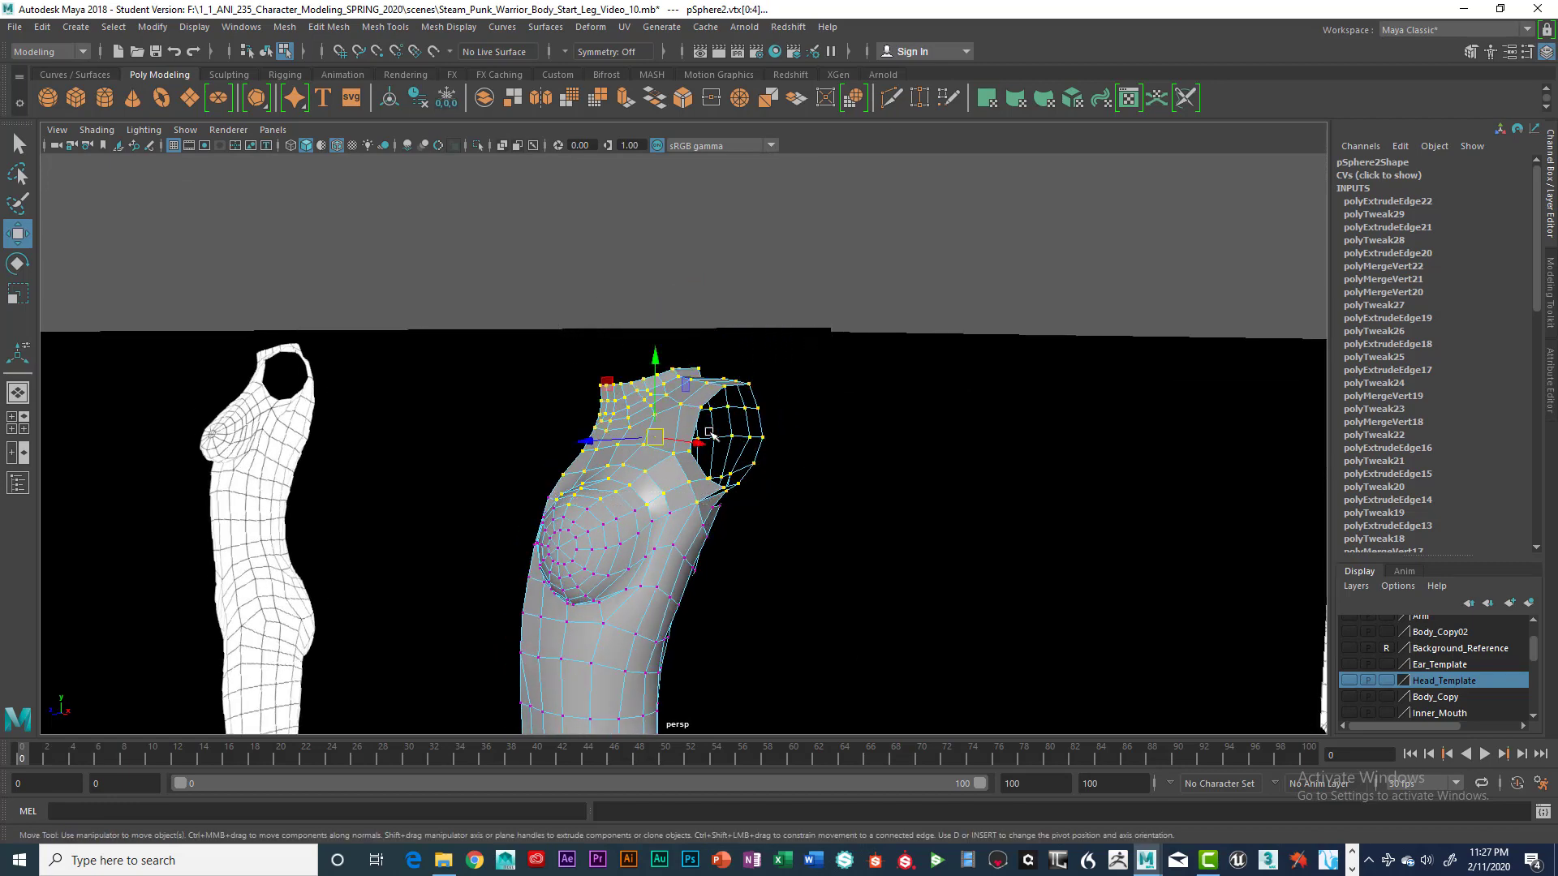
scroll(757, 448, "up", 2)
scroll(756, 450, "up", 2)
left_click_drag(765, 462, 738, 464, "alt")
key("space")
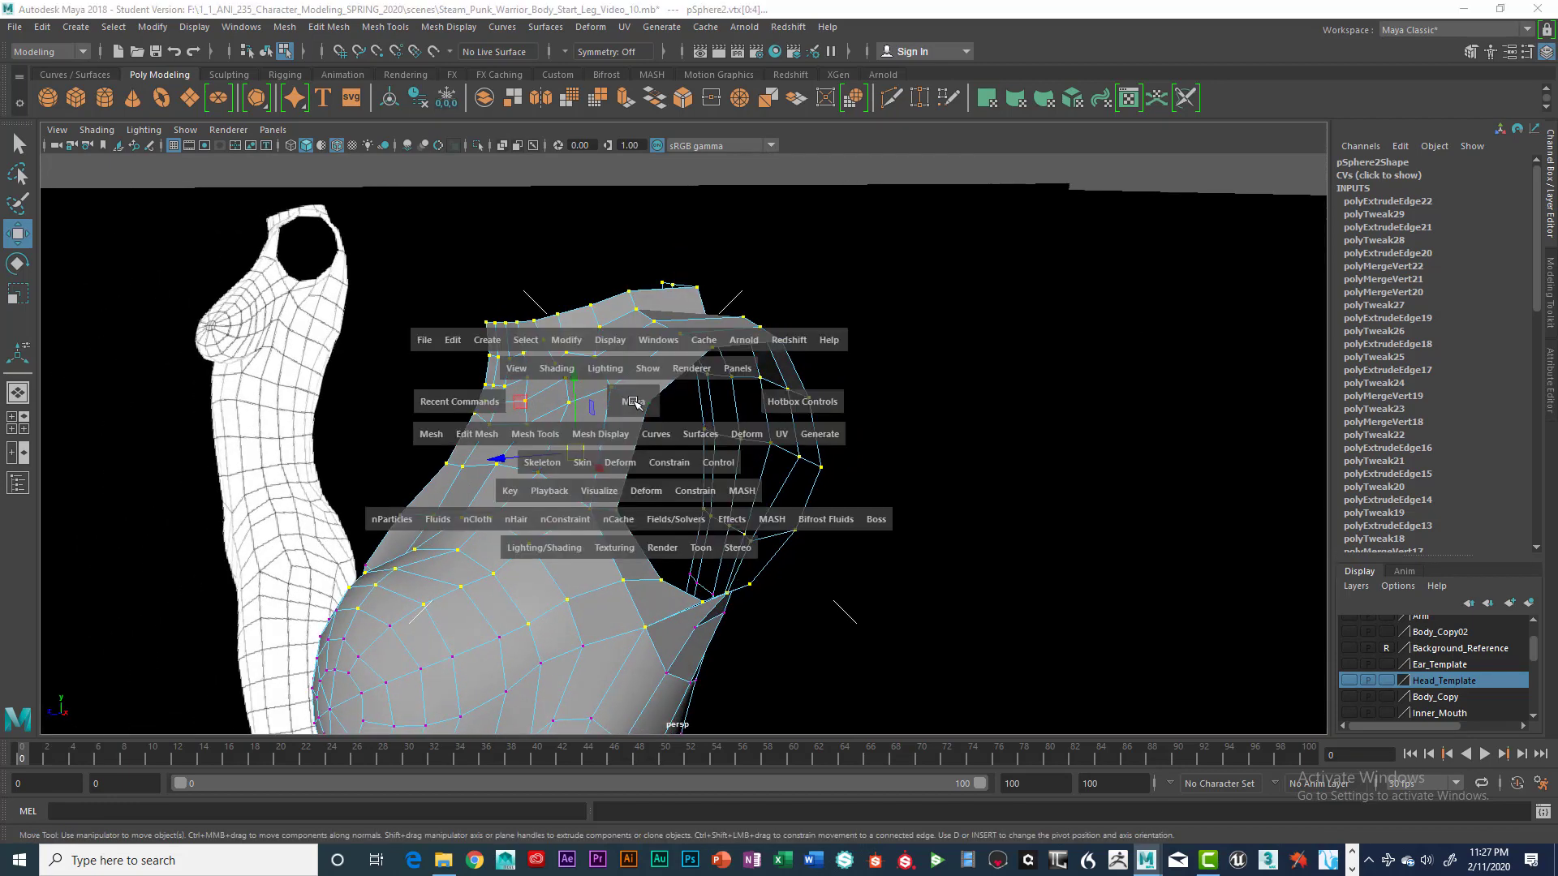
left_click(491, 439)
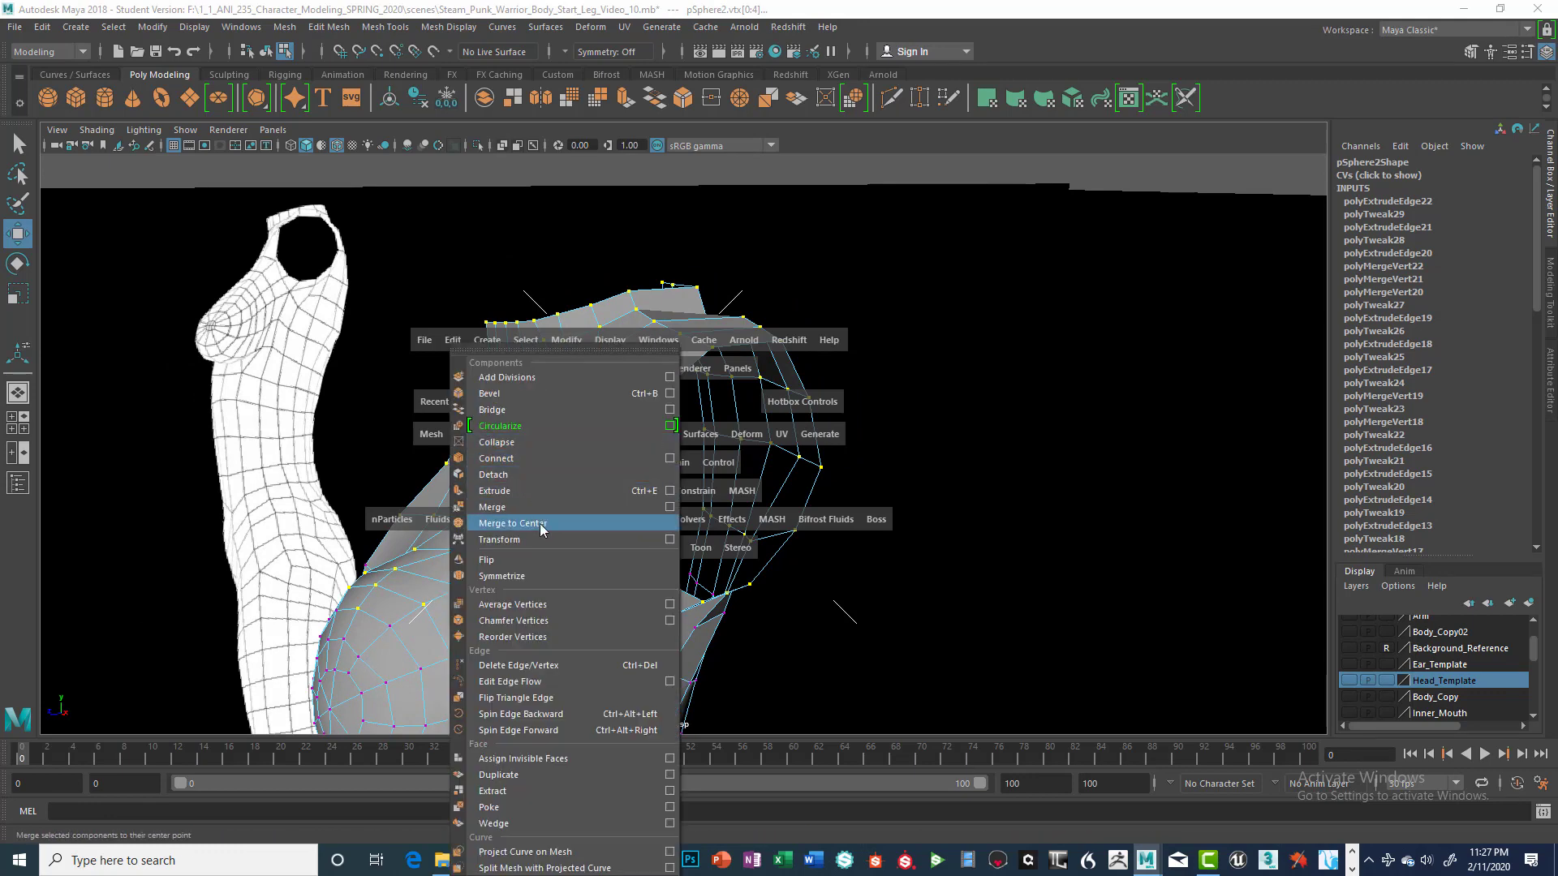
left_click(670, 507)
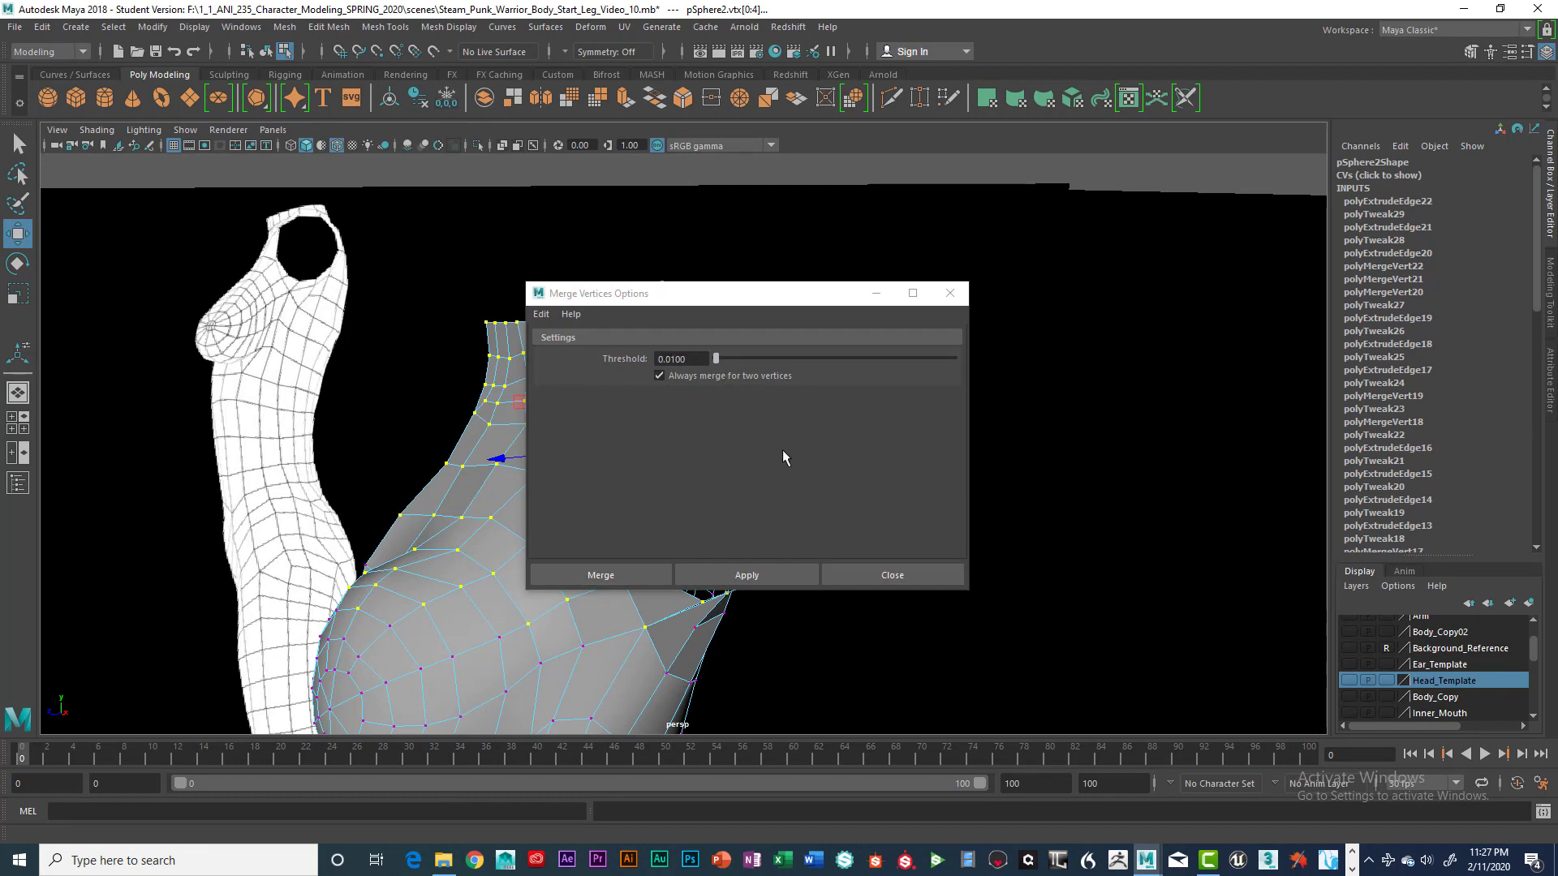
left_click(649, 574)
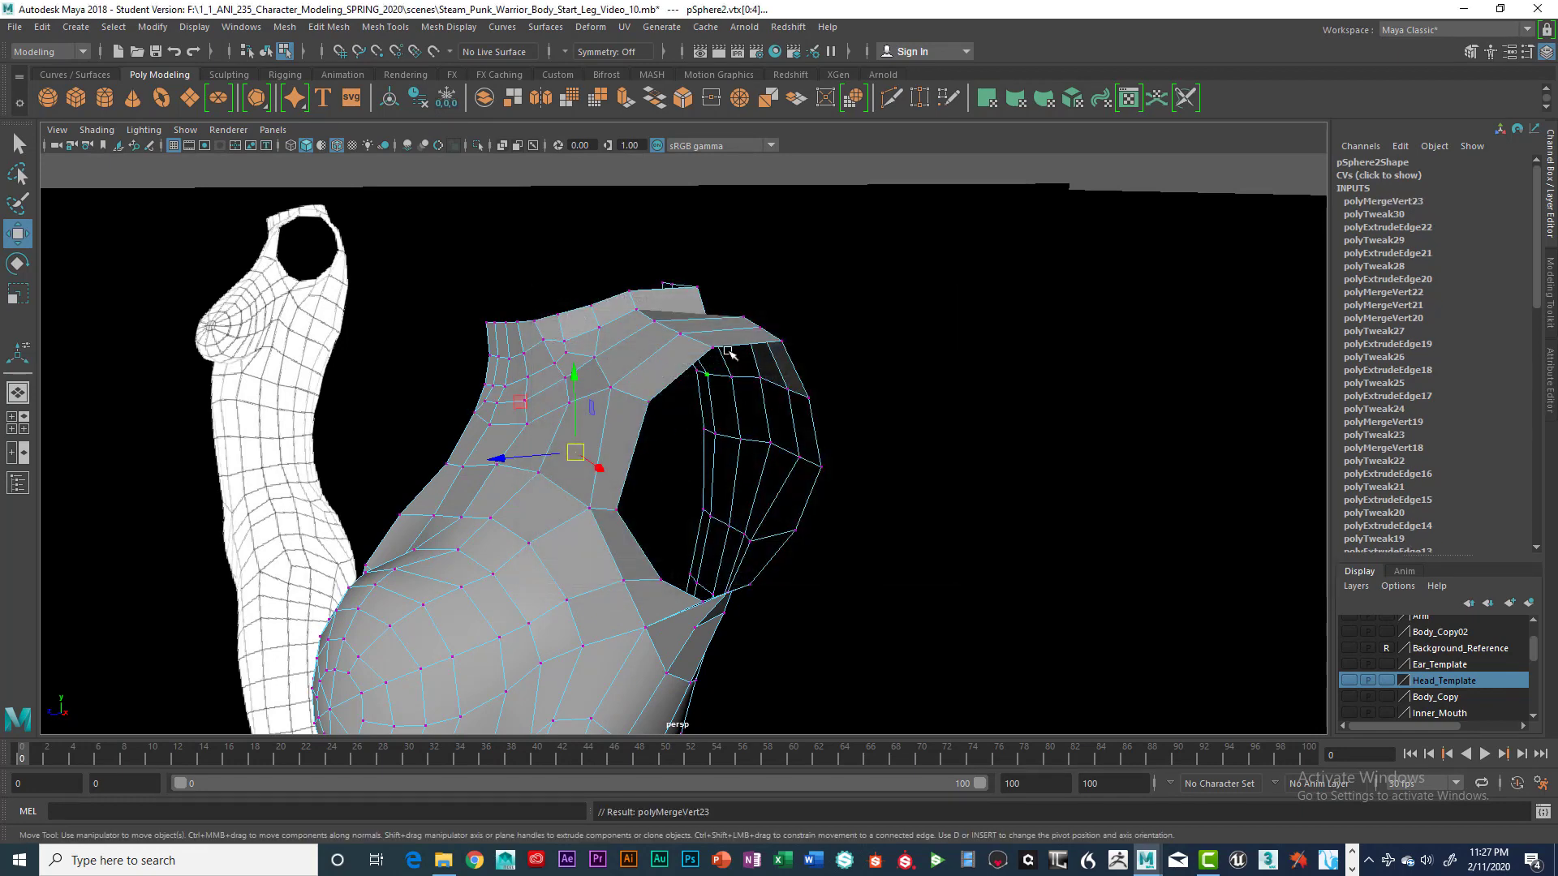
Examine the joined shoulder and back strips from behind, checking the vertices at the neck-side junction
left_click_drag(728, 370, 587, 435, "alt")
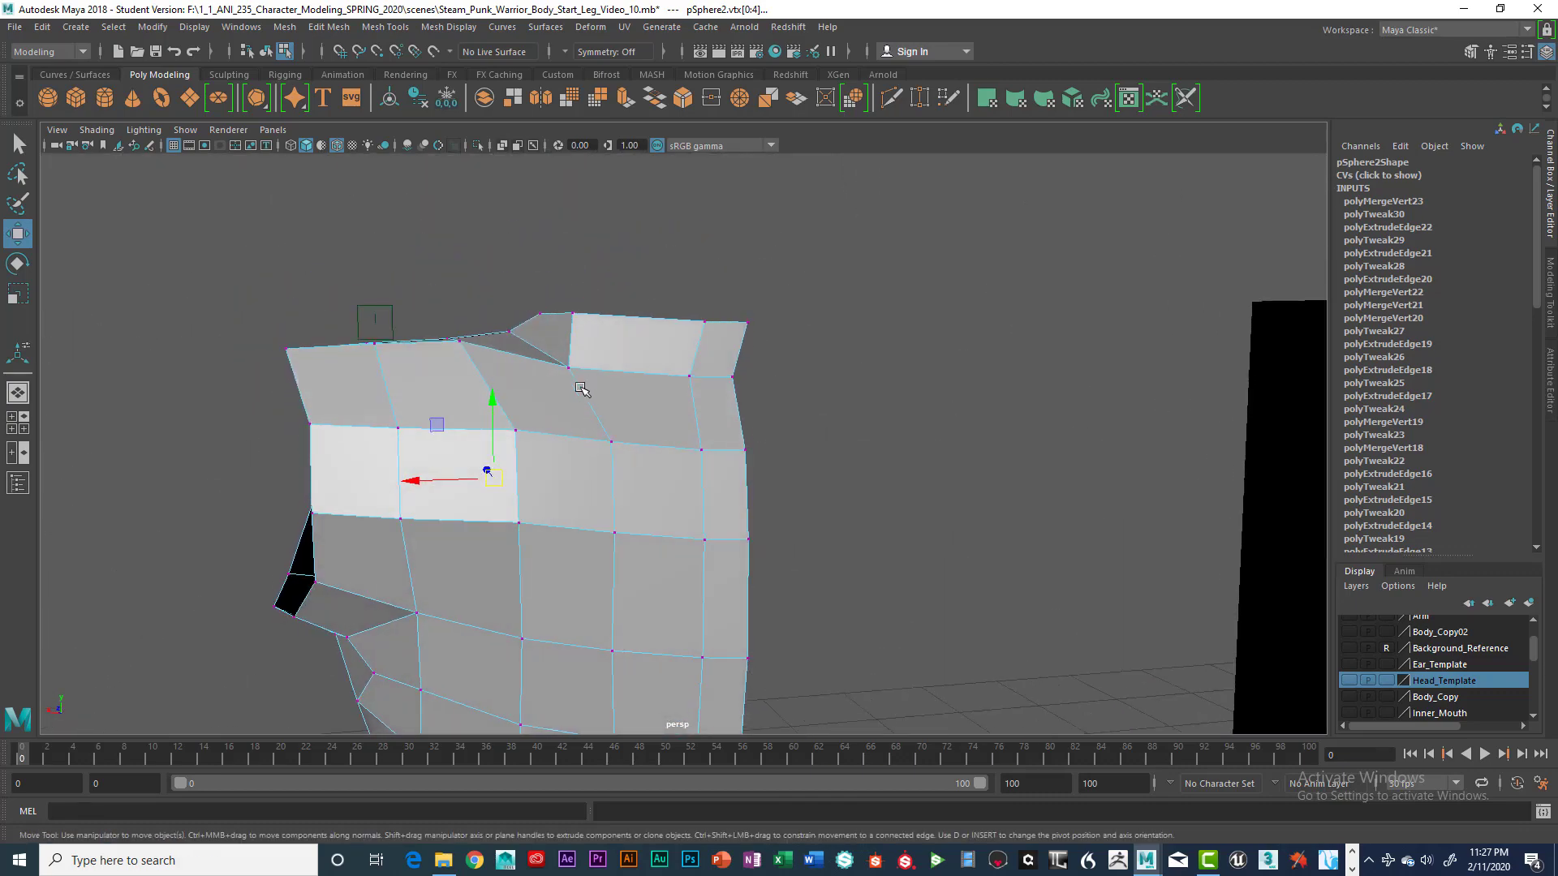
key("space")
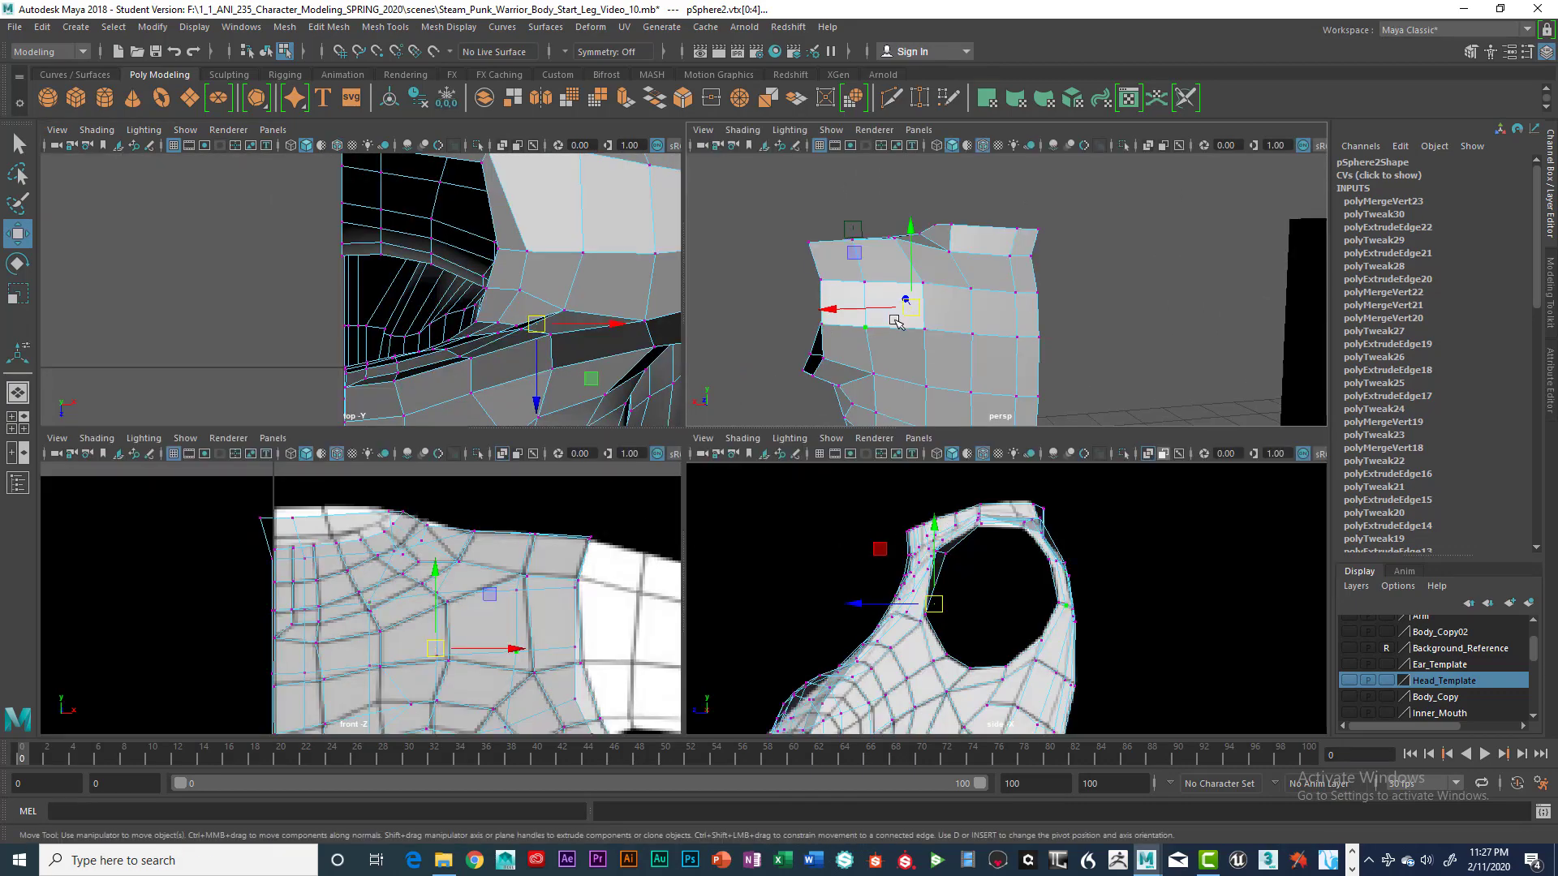
key("space")
left_click_drag(682, 397, 641, 401, "alt")
left_click_drag(554, 308, 626, 326)
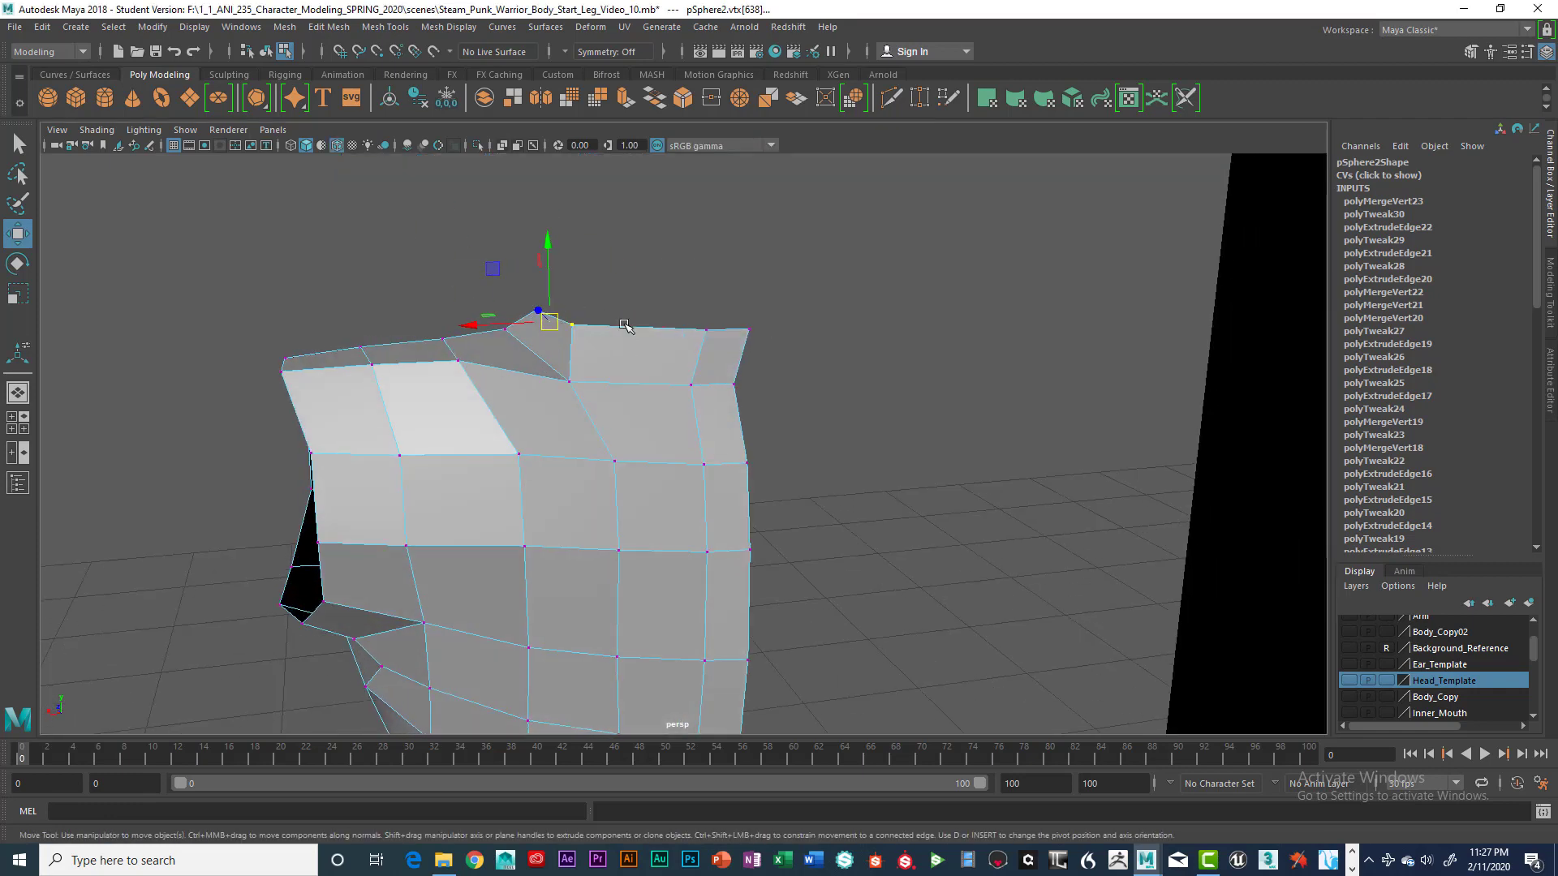
left_click(582, 312)
left_click(573, 328)
left_click_drag(554, 329, 728, 318)
Move the rear shoulder seam vertex slightly forward and down in the side view to match the reference
left_click(465, 372)
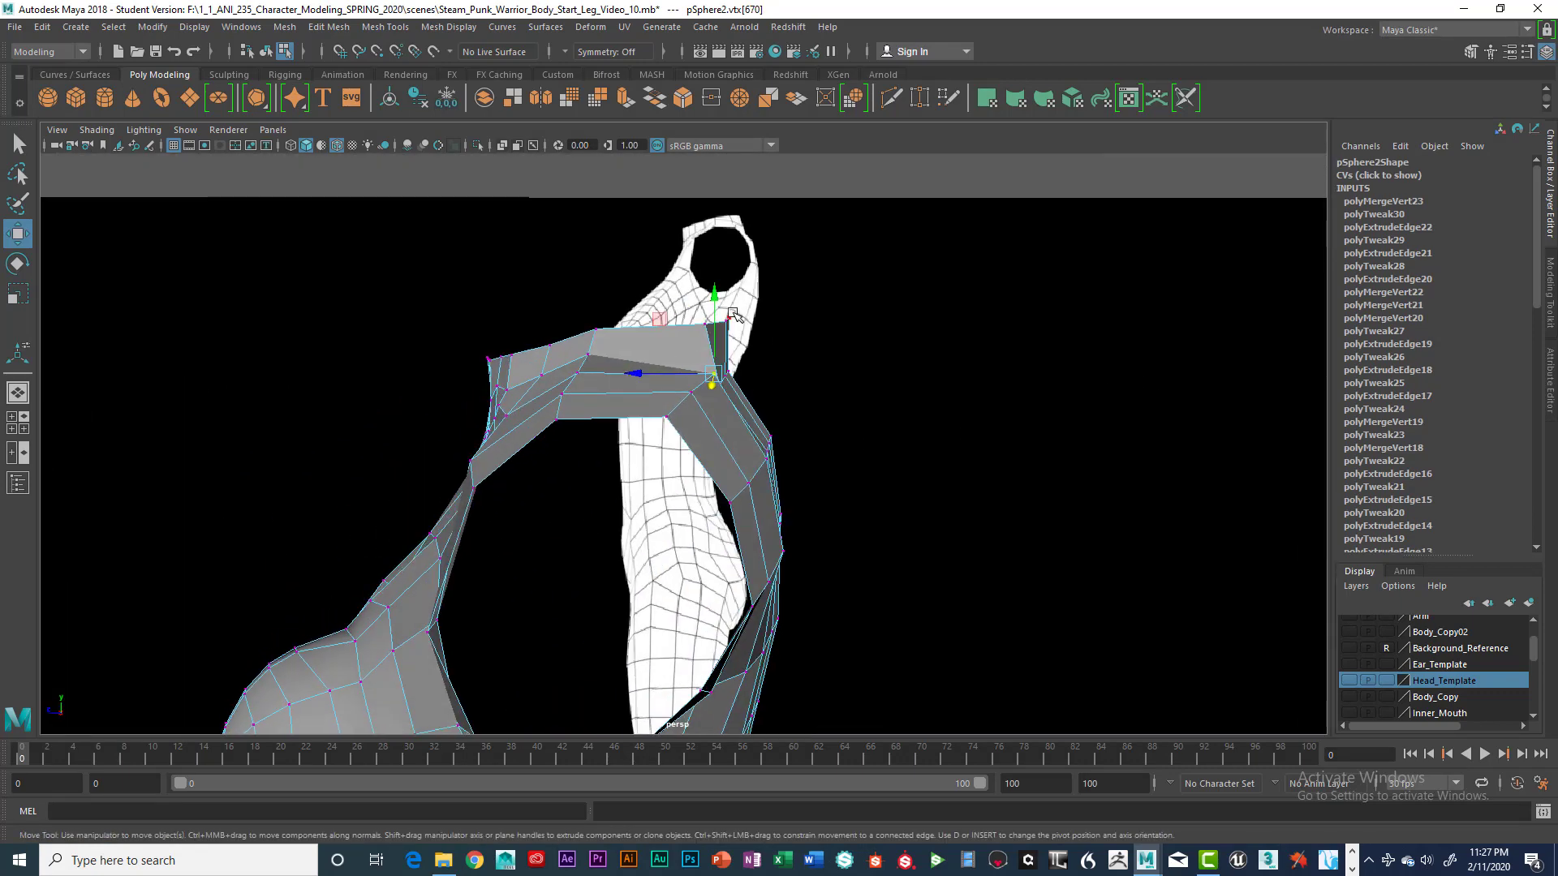
key("space")
key("space")
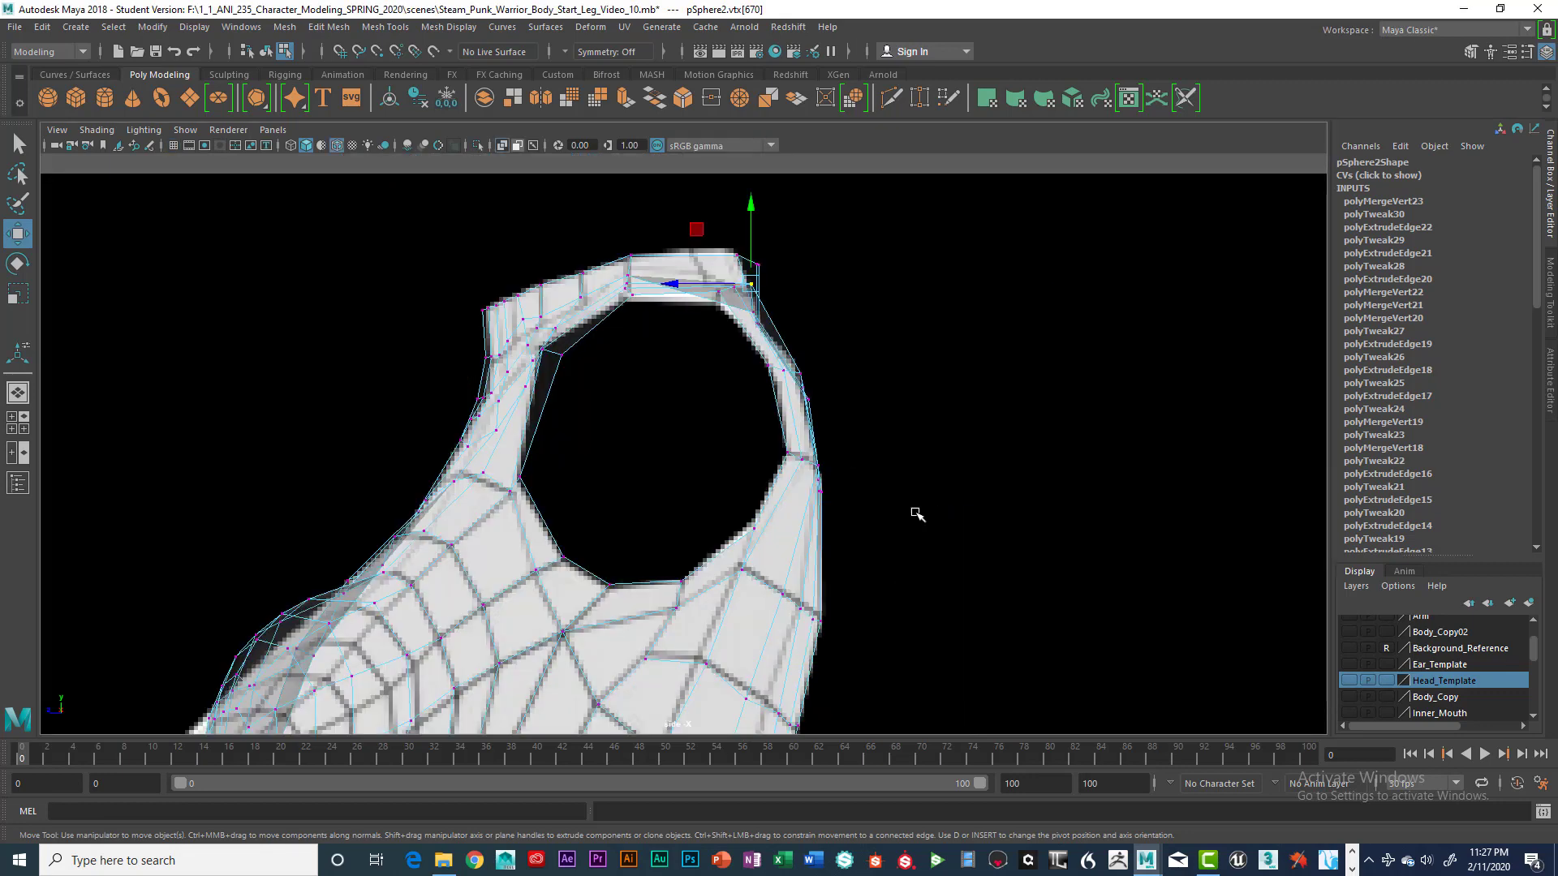
scroll(915, 515, "up", 3)
left_click_drag(759, 370, 740, 378)
key("space")
key("space")
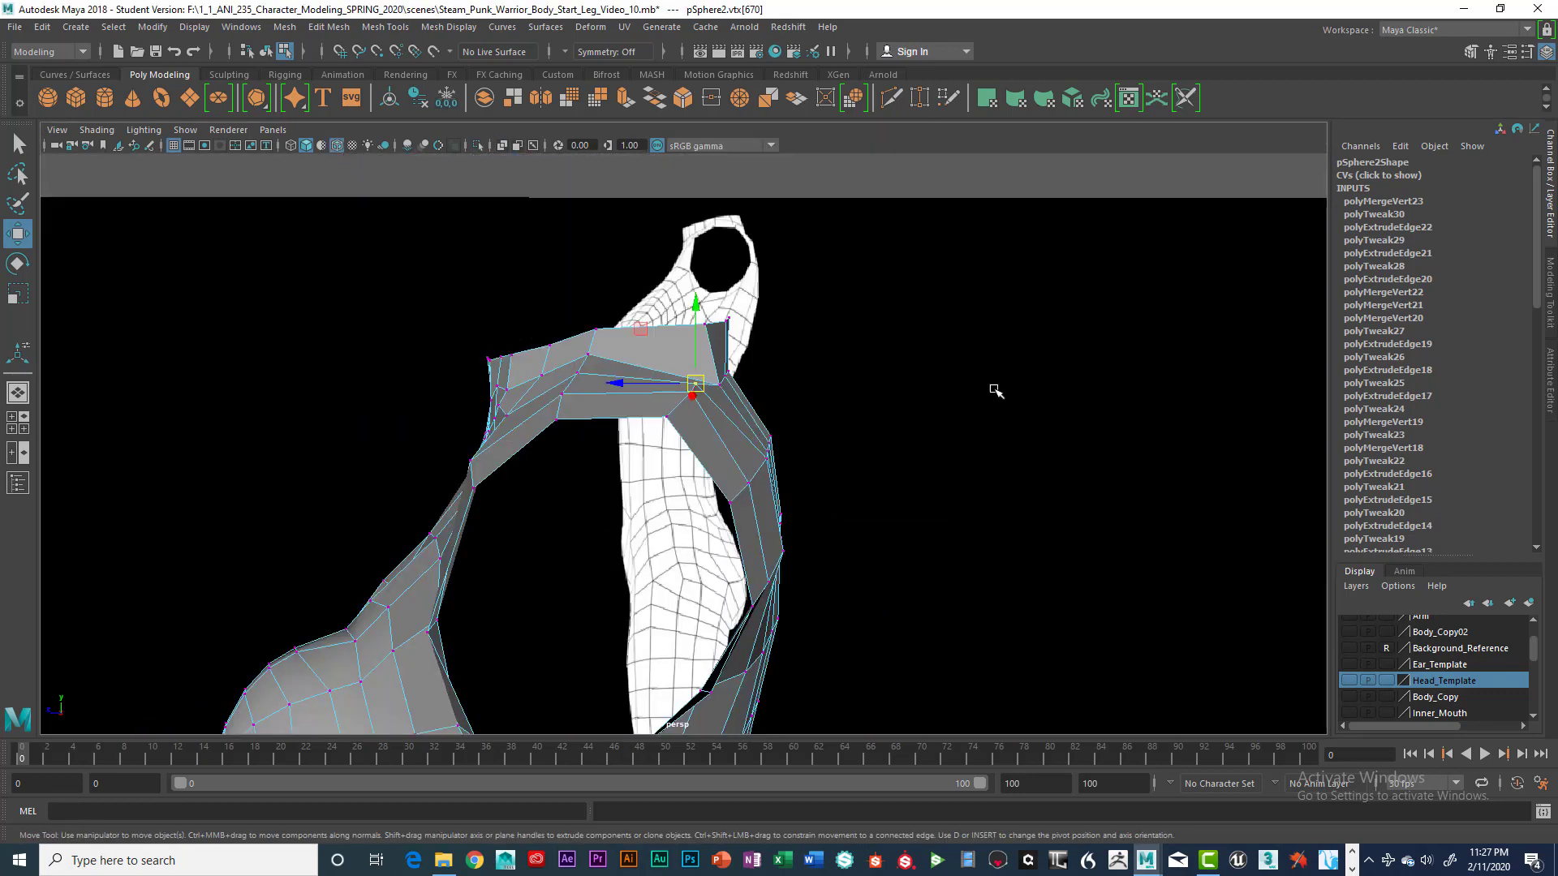
Move the next rear shoulder seam vertex toward the armhole slightly forward and down in the side view to follow the reference
left_click_drag(994, 390, 947, 397, "alt")
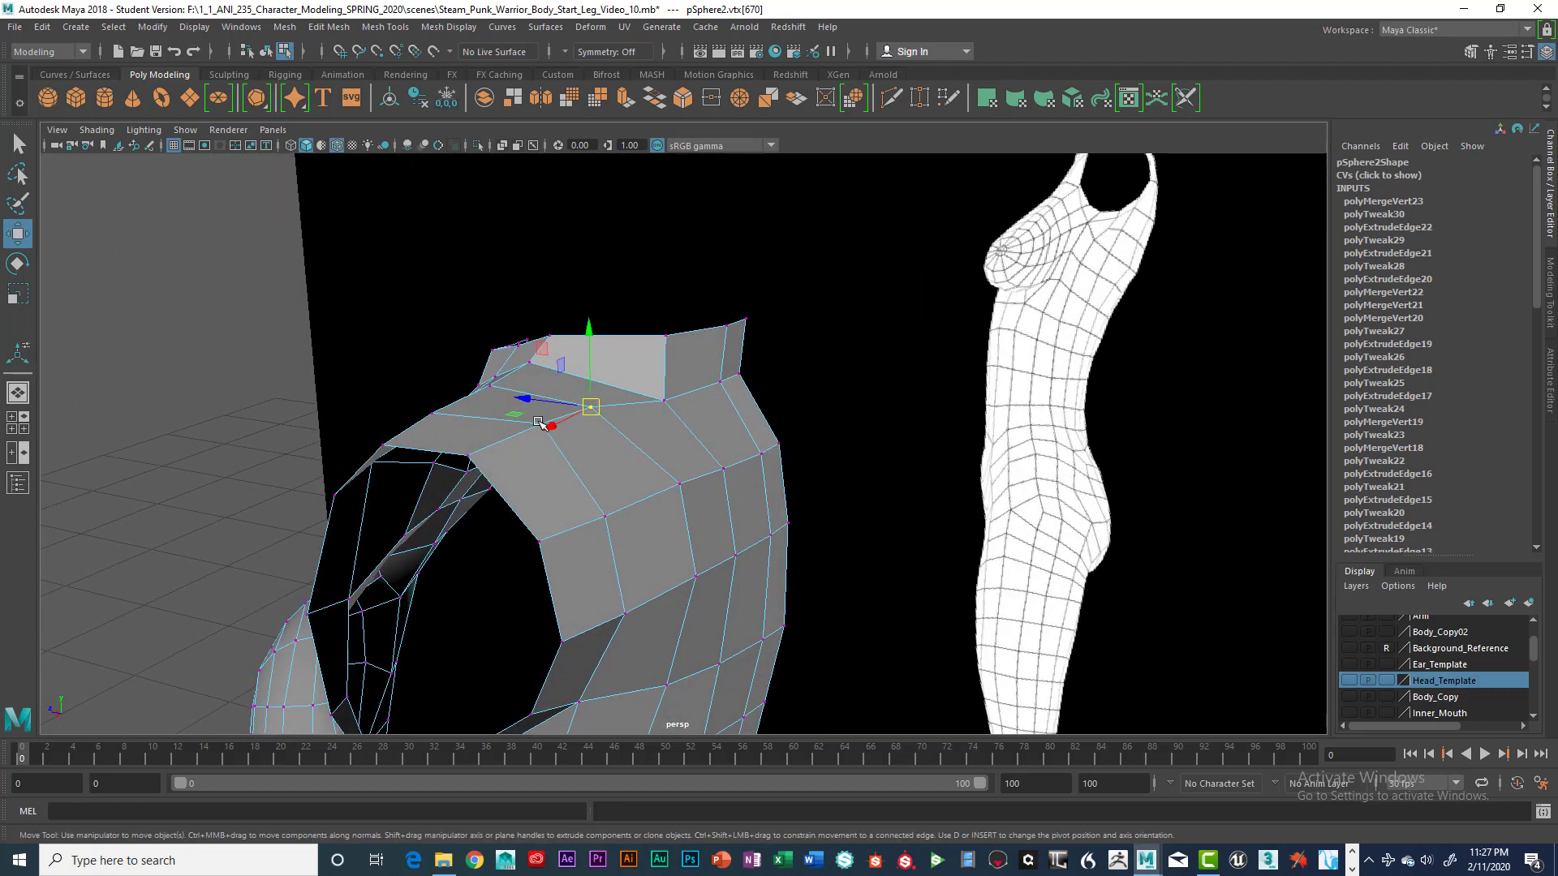
key("space")
key("space")
key("q")
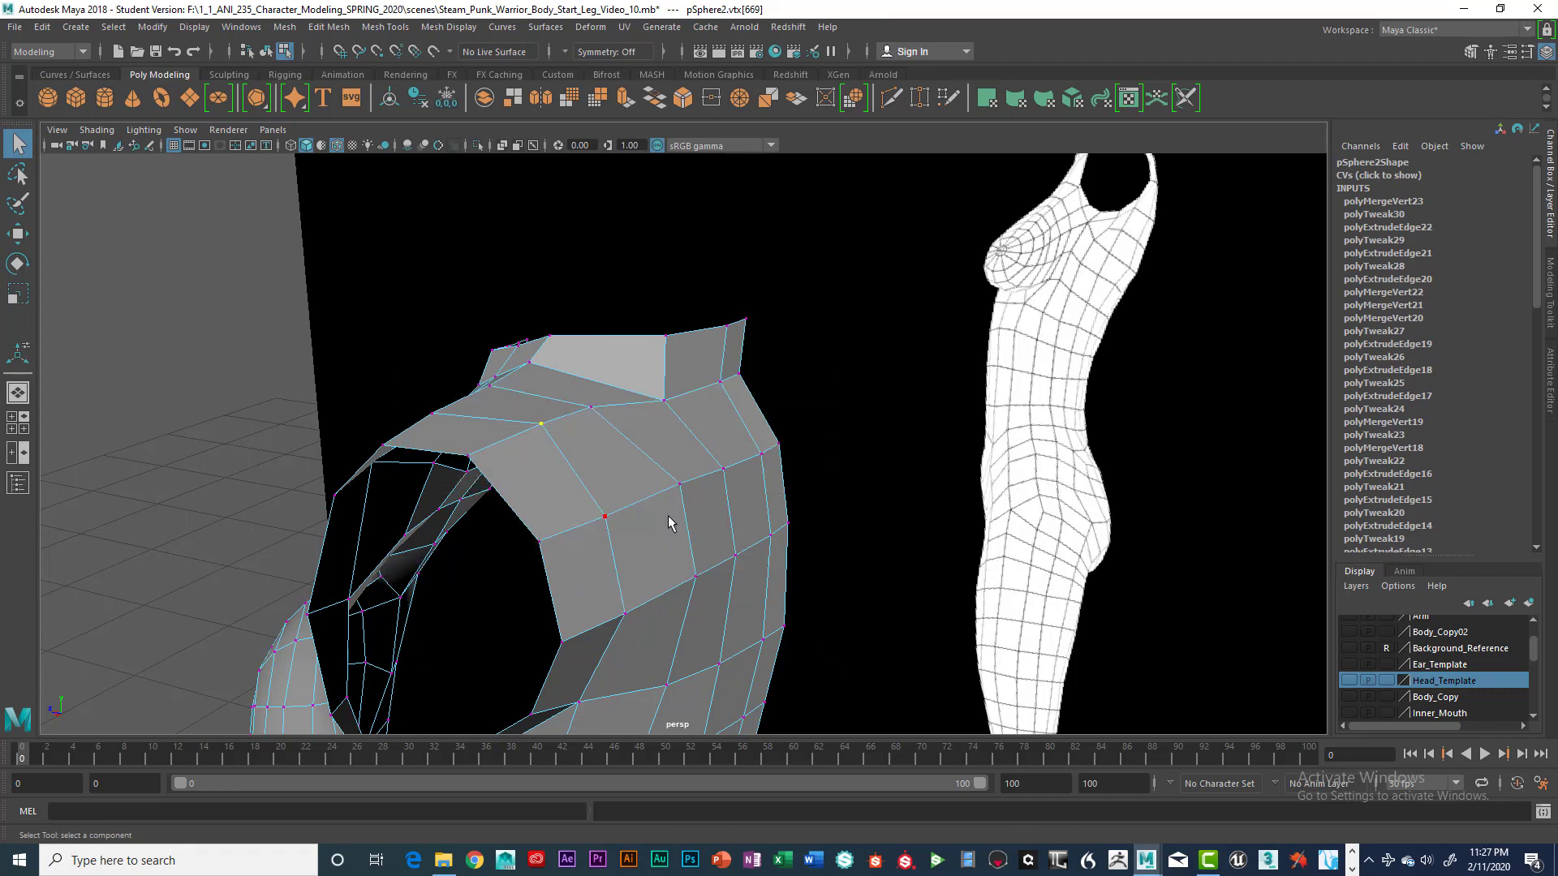
key("space")
key("space")
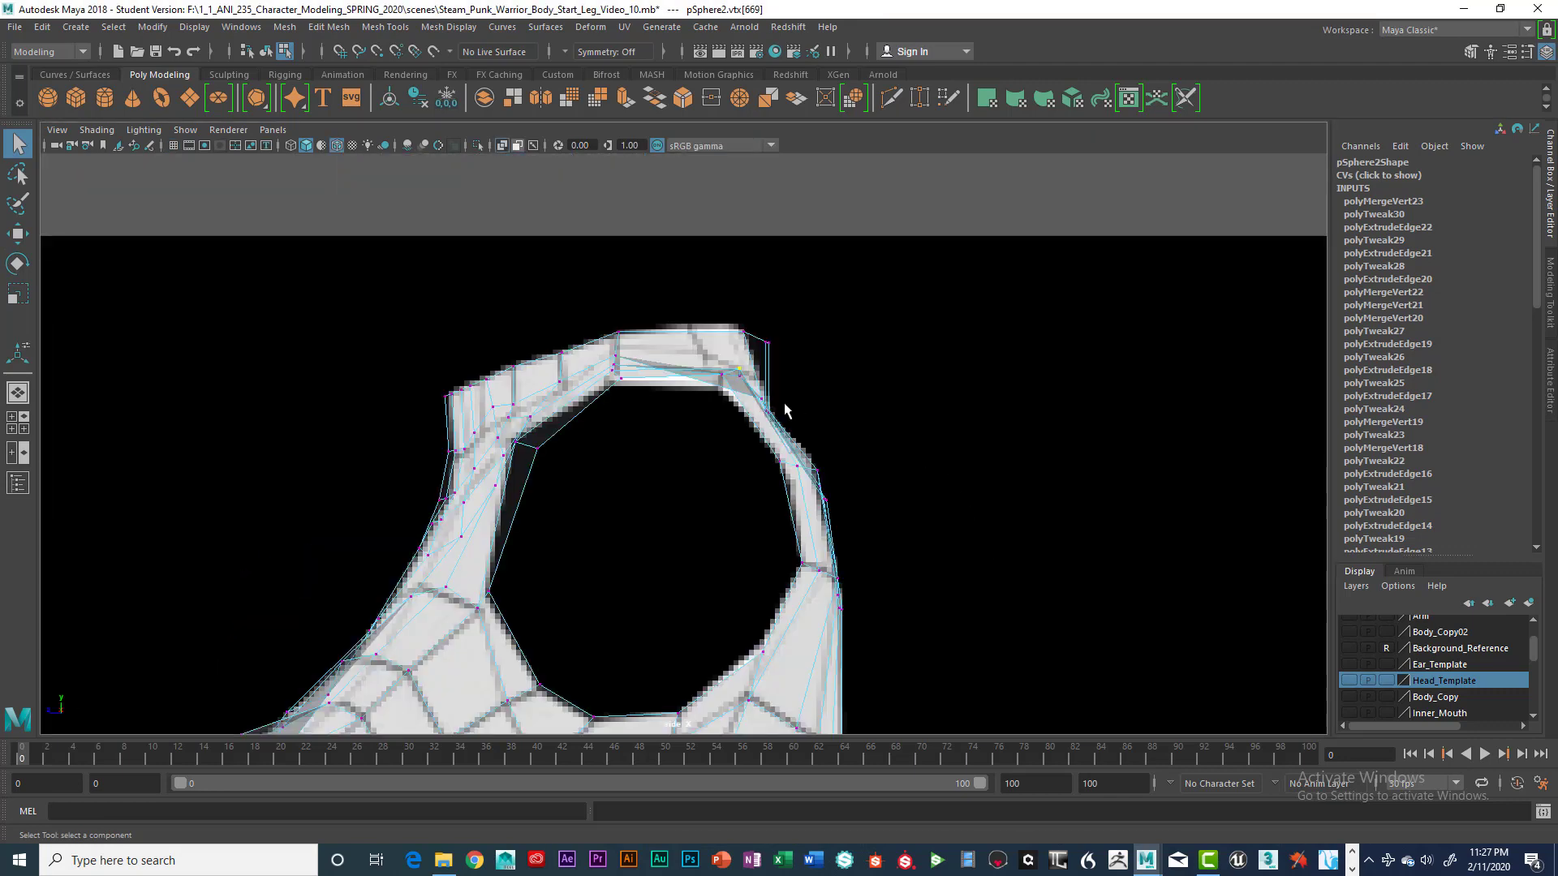
key("w")
left_click_drag(744, 372, 735, 375)
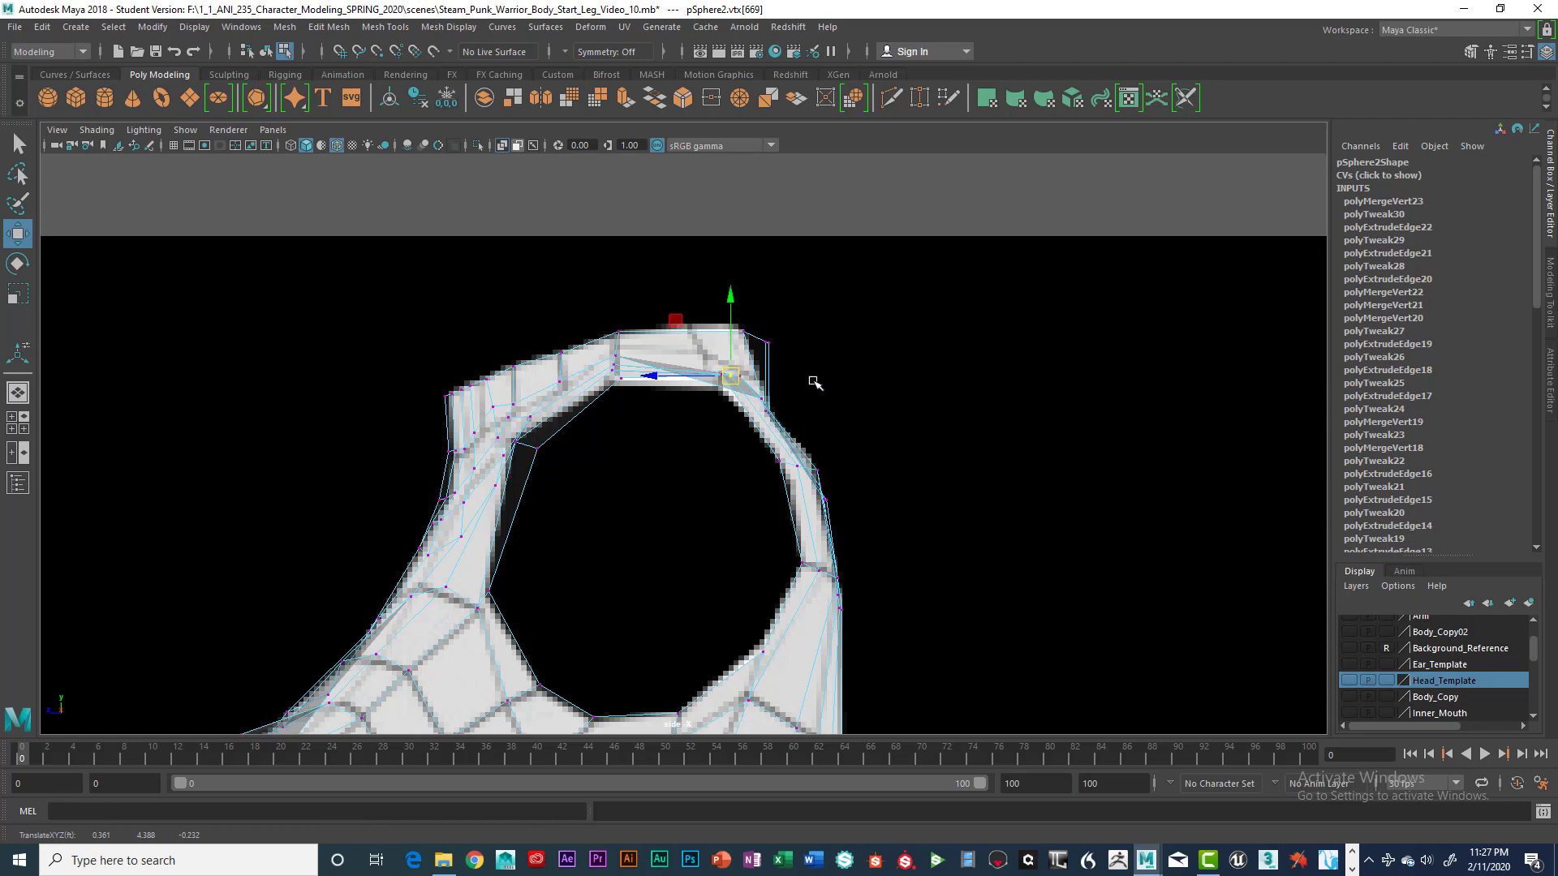
key("space")
key("space")
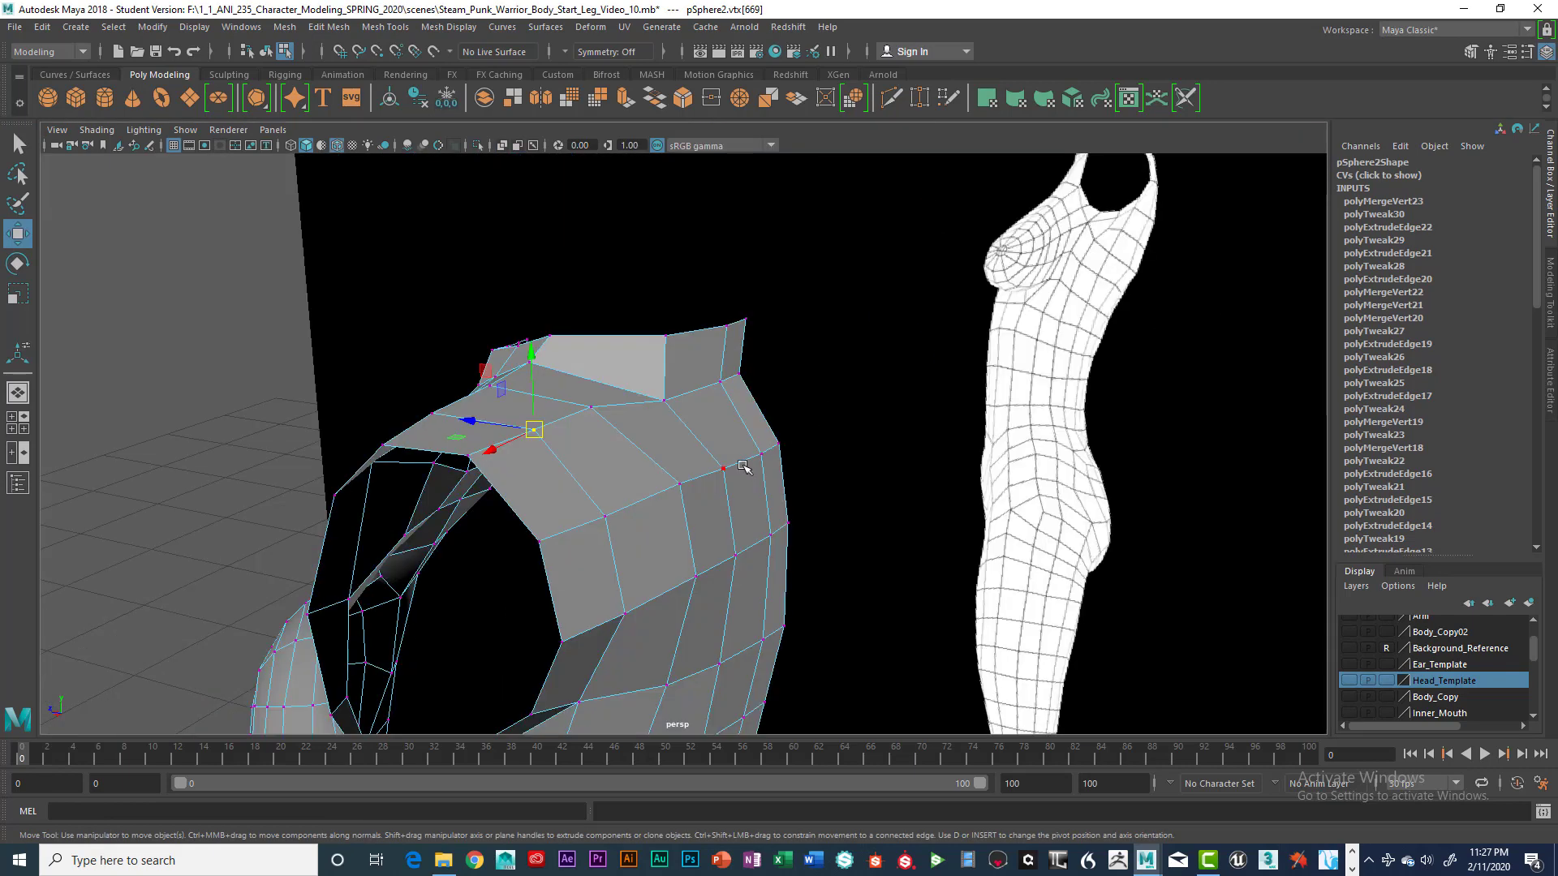
Lower the rear shoulder vertex on the armhole border in the side view to match the reference opening
left_click(844, 333)
left_click(465, 456)
key("space")
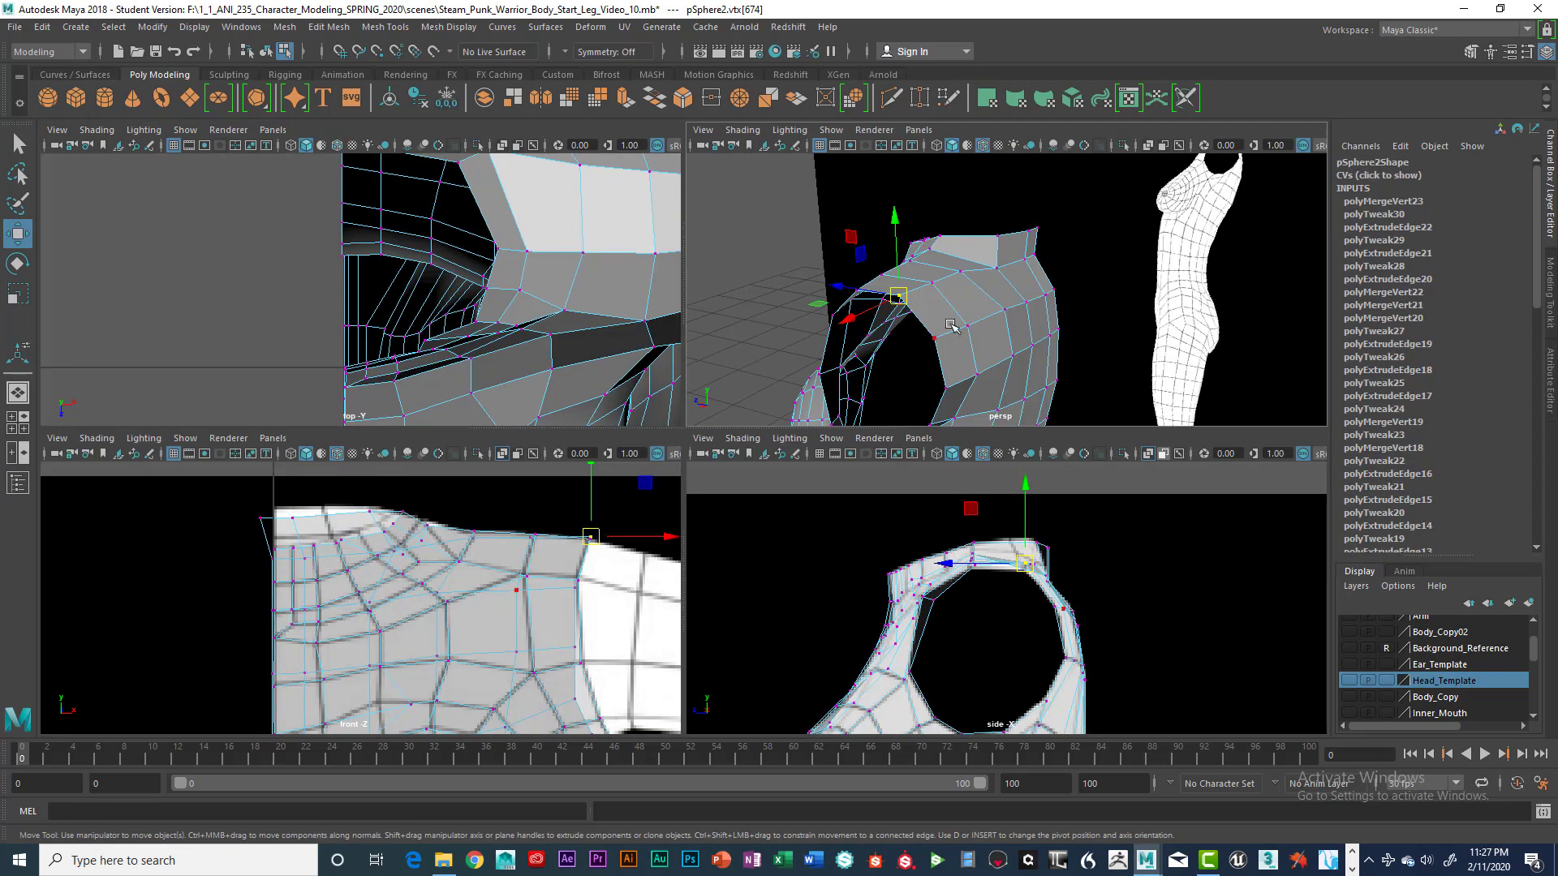
key("space")
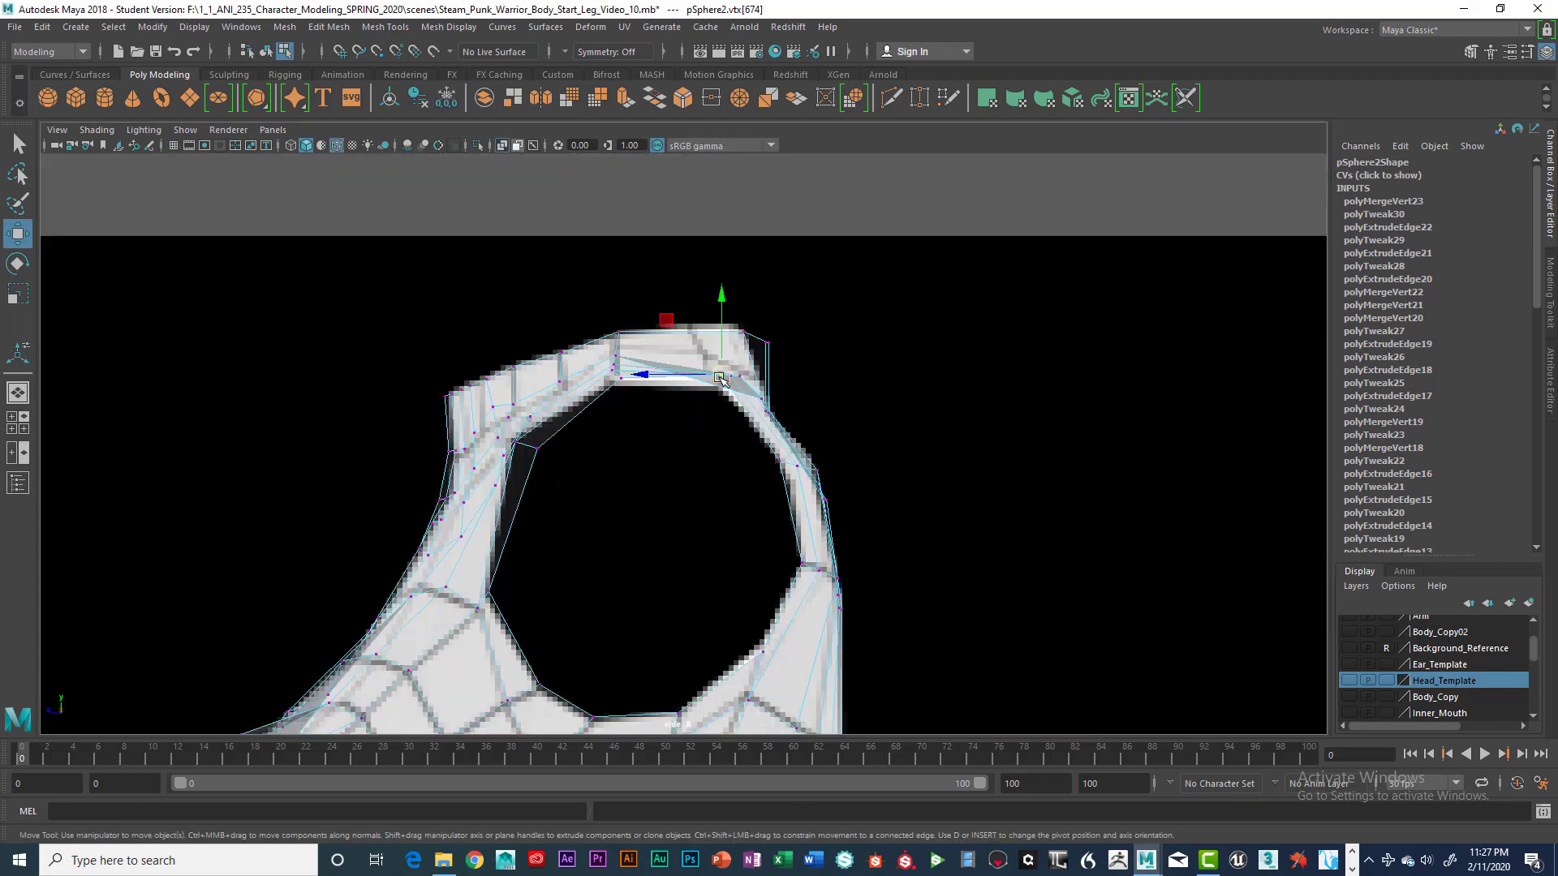
left_click_drag(714, 380, 713, 396)
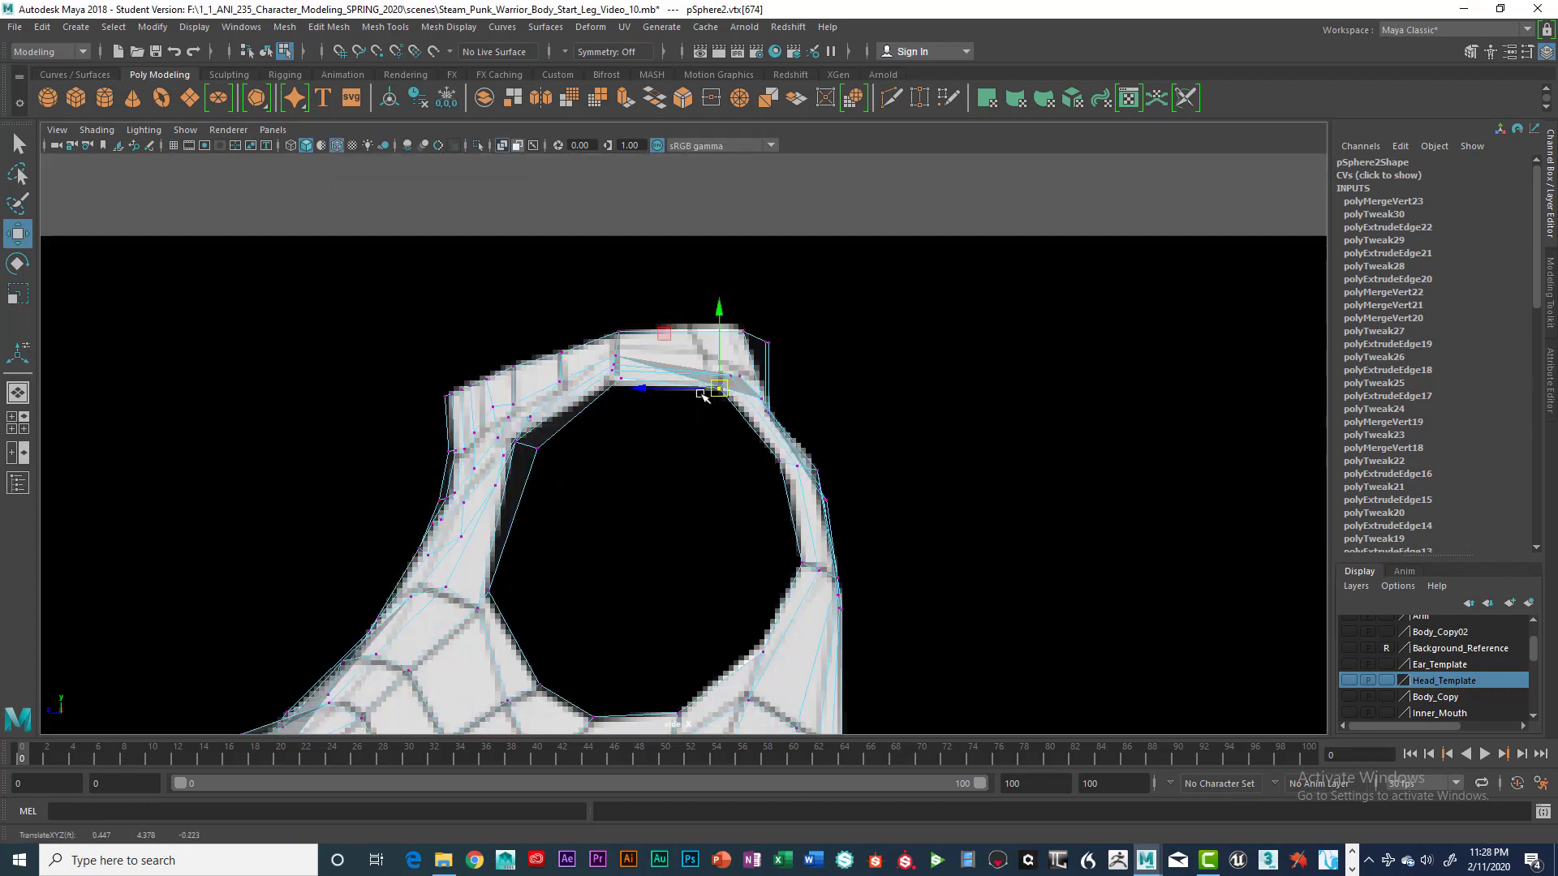
Select the front vertex at the top of the armhole and check it against the side-view reference
double_click(621, 381)
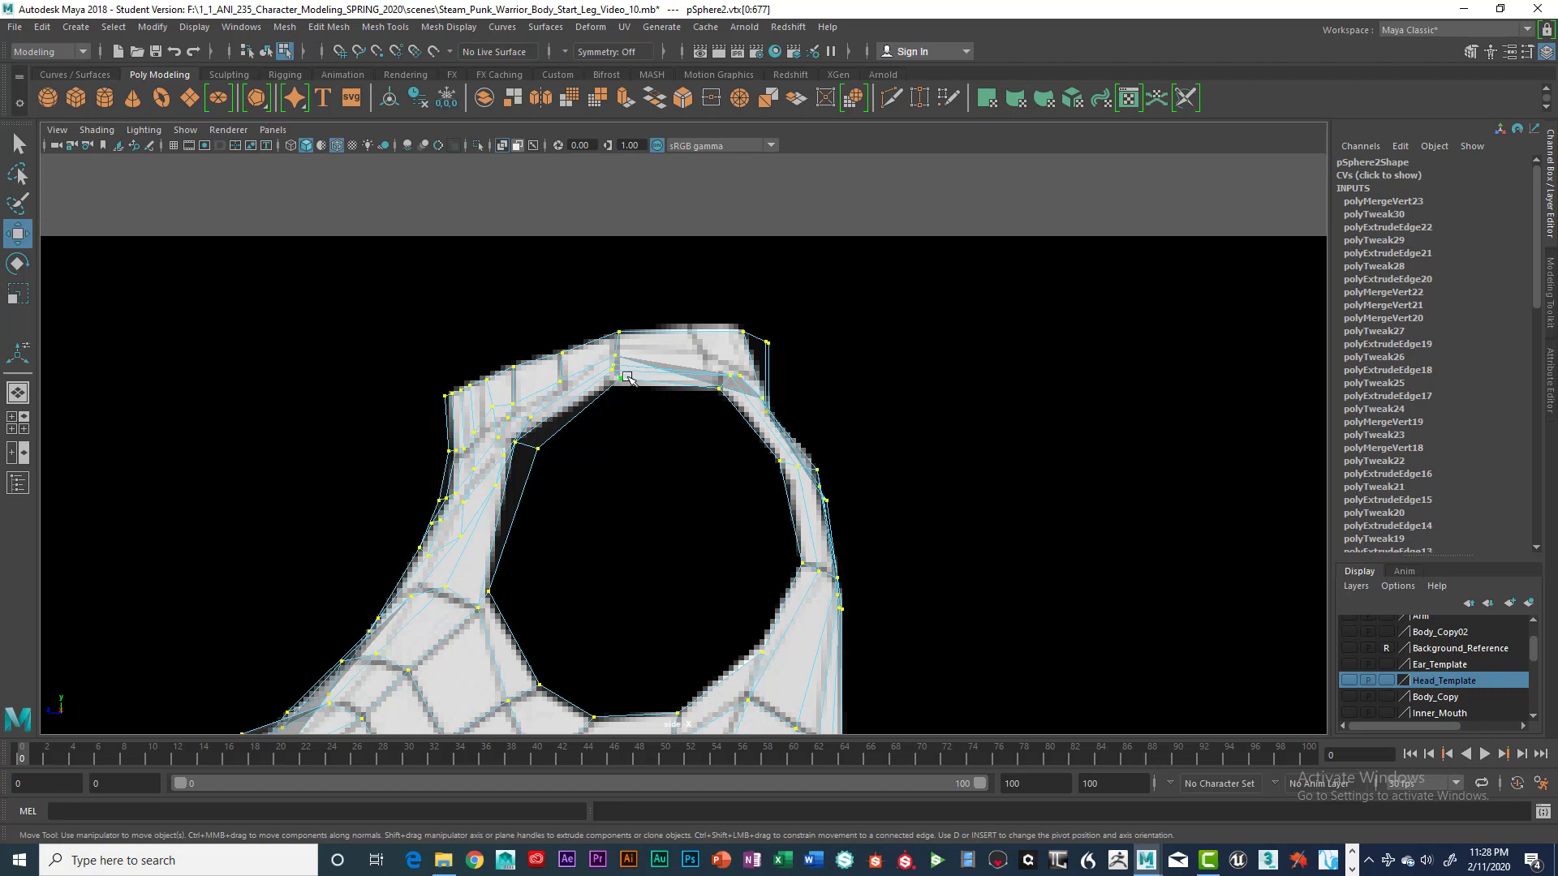
left_click(696, 299)
left_click(623, 380)
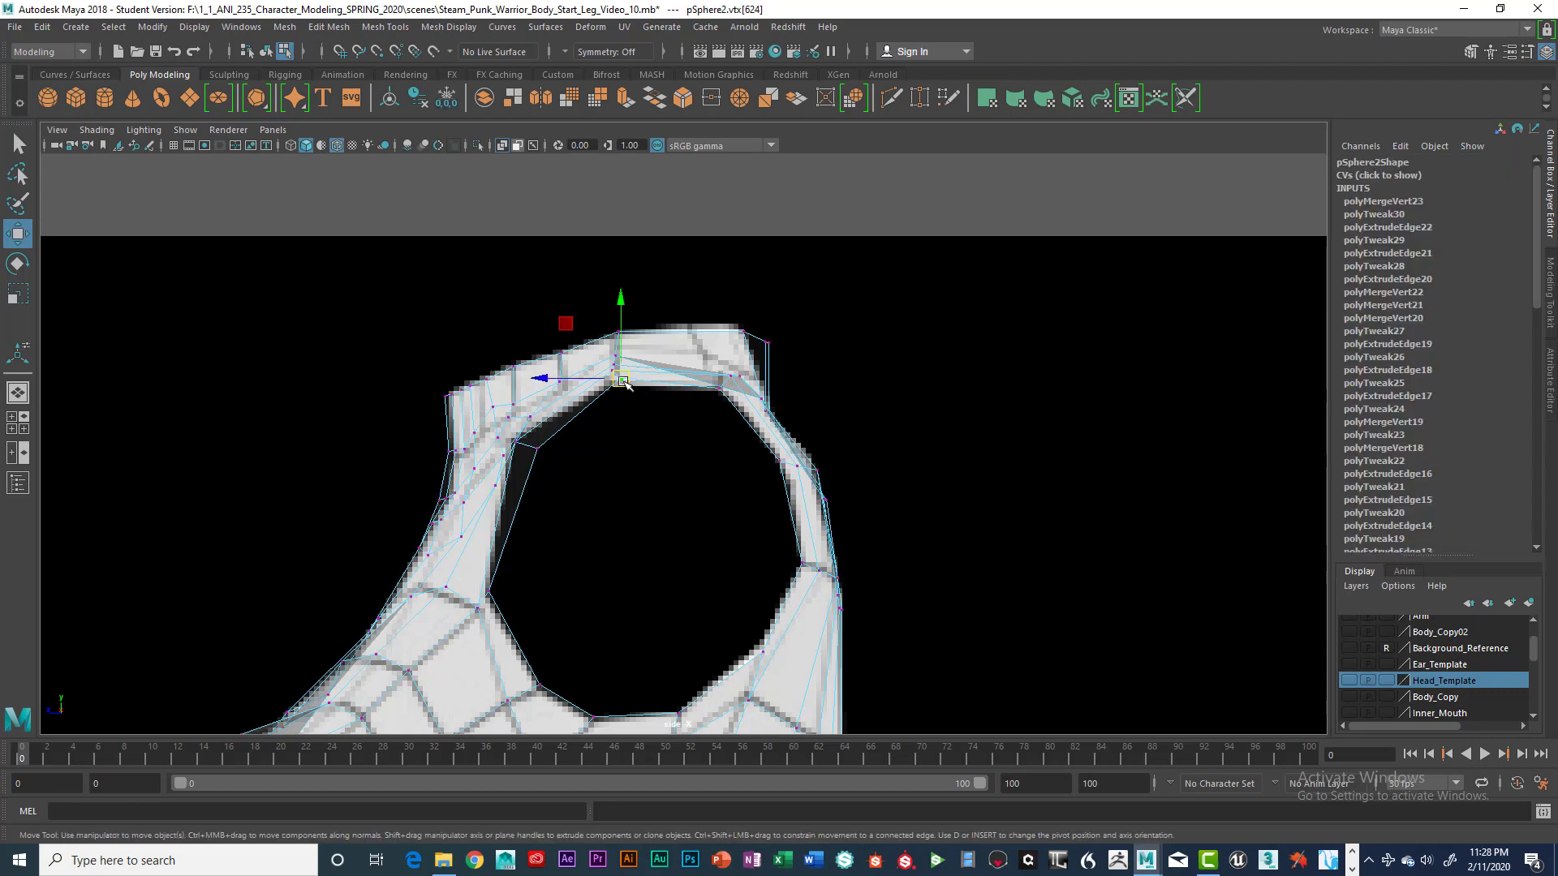
key("space")
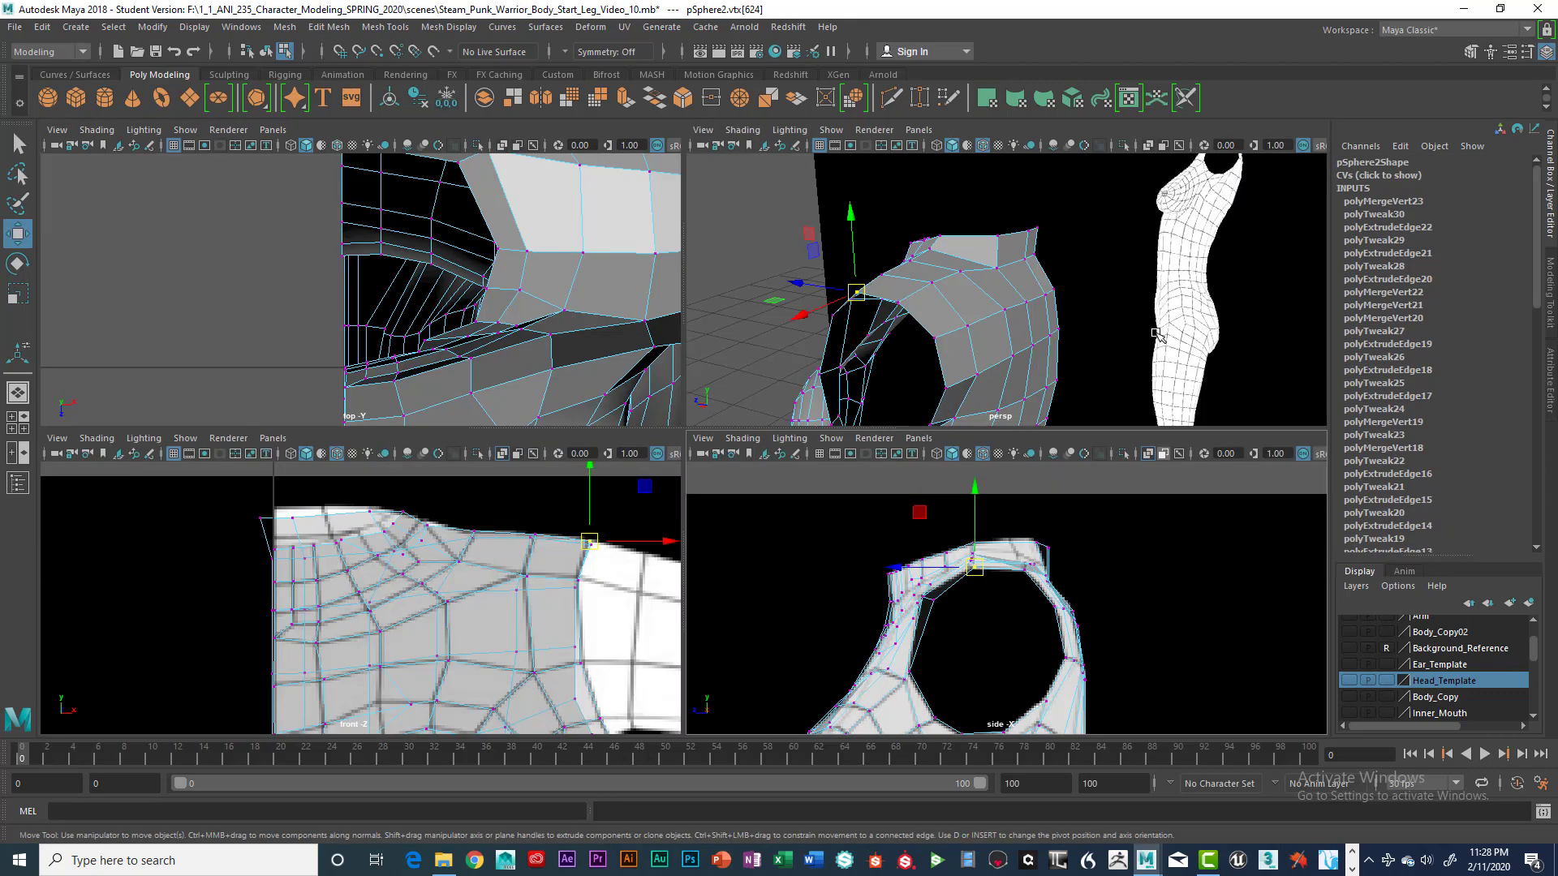
key("space")
Adjust the extruded back strip's middle top vertex along X and select the vertex below it for the same alignment
left_click_drag(892, 480, 653, 378, "alt")
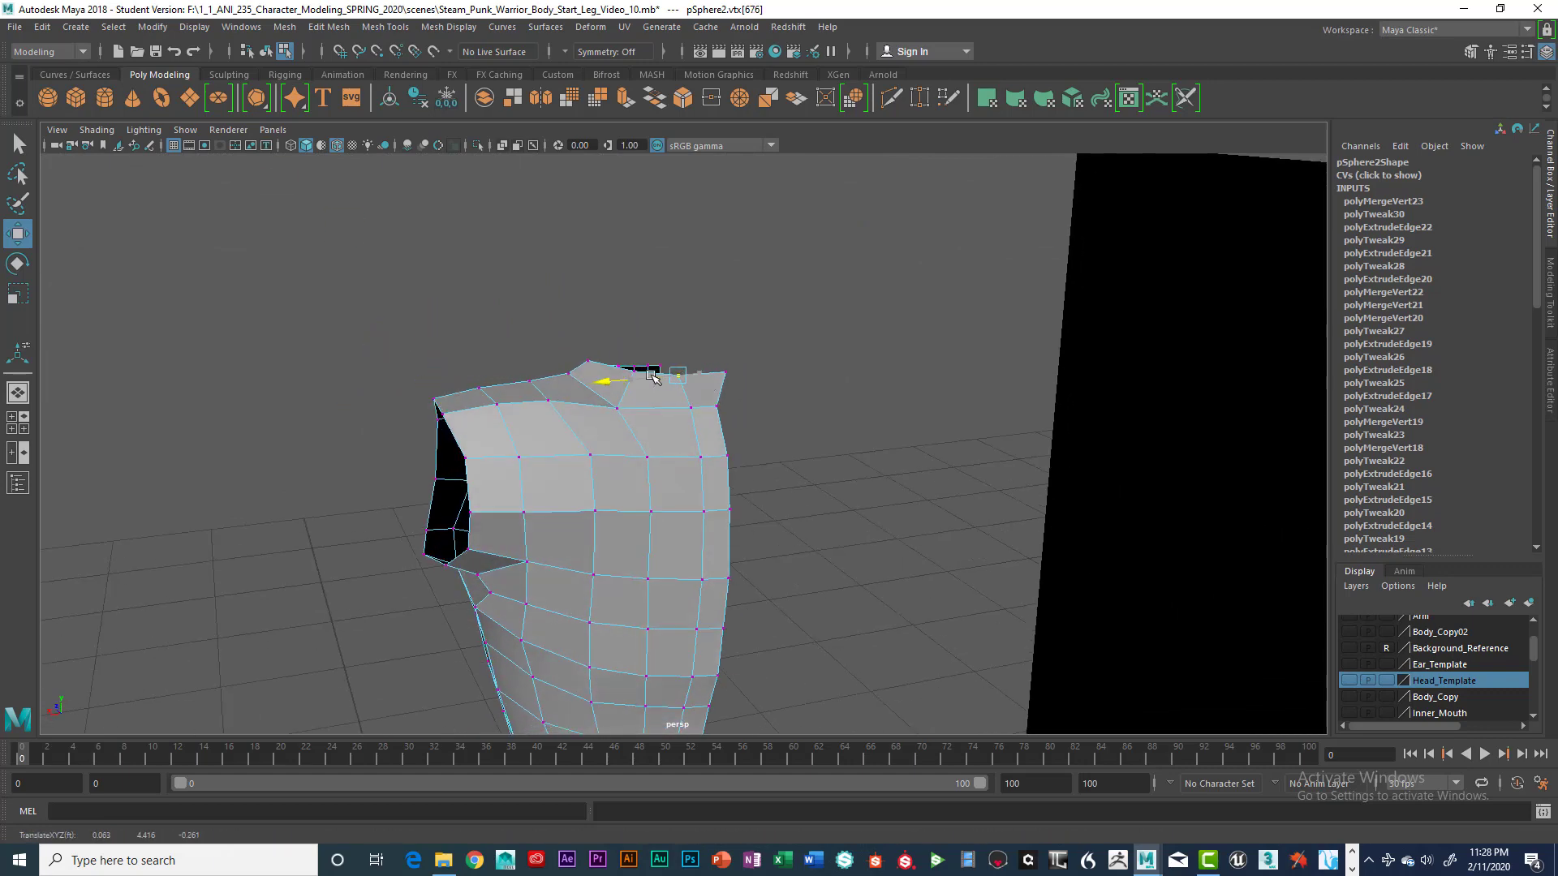
left_click(694, 415)
left_click_drag(706, 441, 727, 473, "alt")
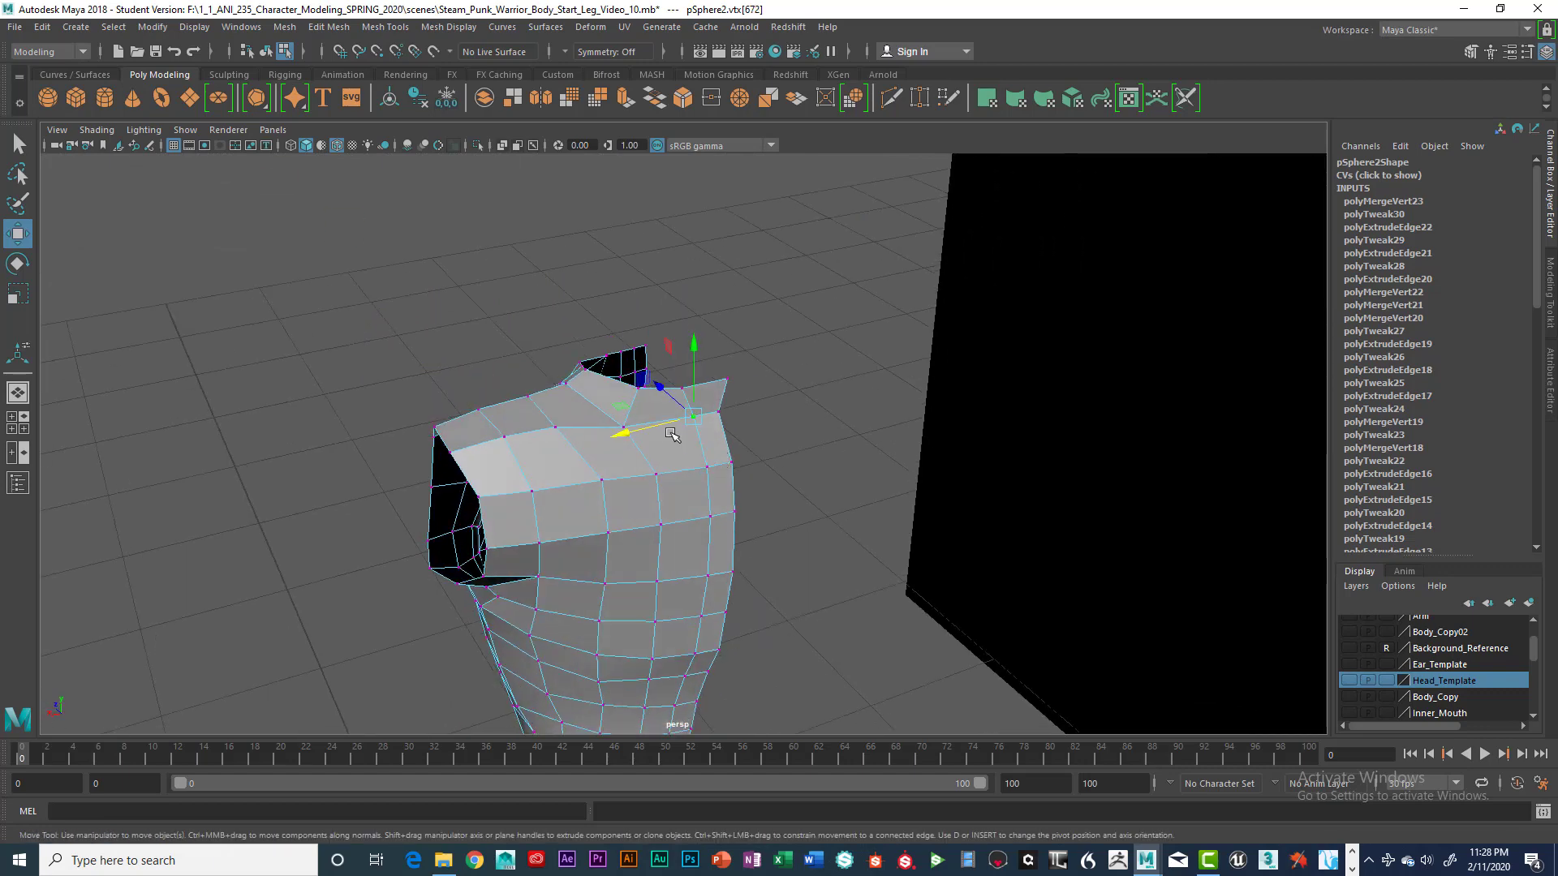
left_click_drag(661, 424, 738, 476)
Compare the selected back vertex with the side-view reference and inspect the neck opening from the front
key("space")
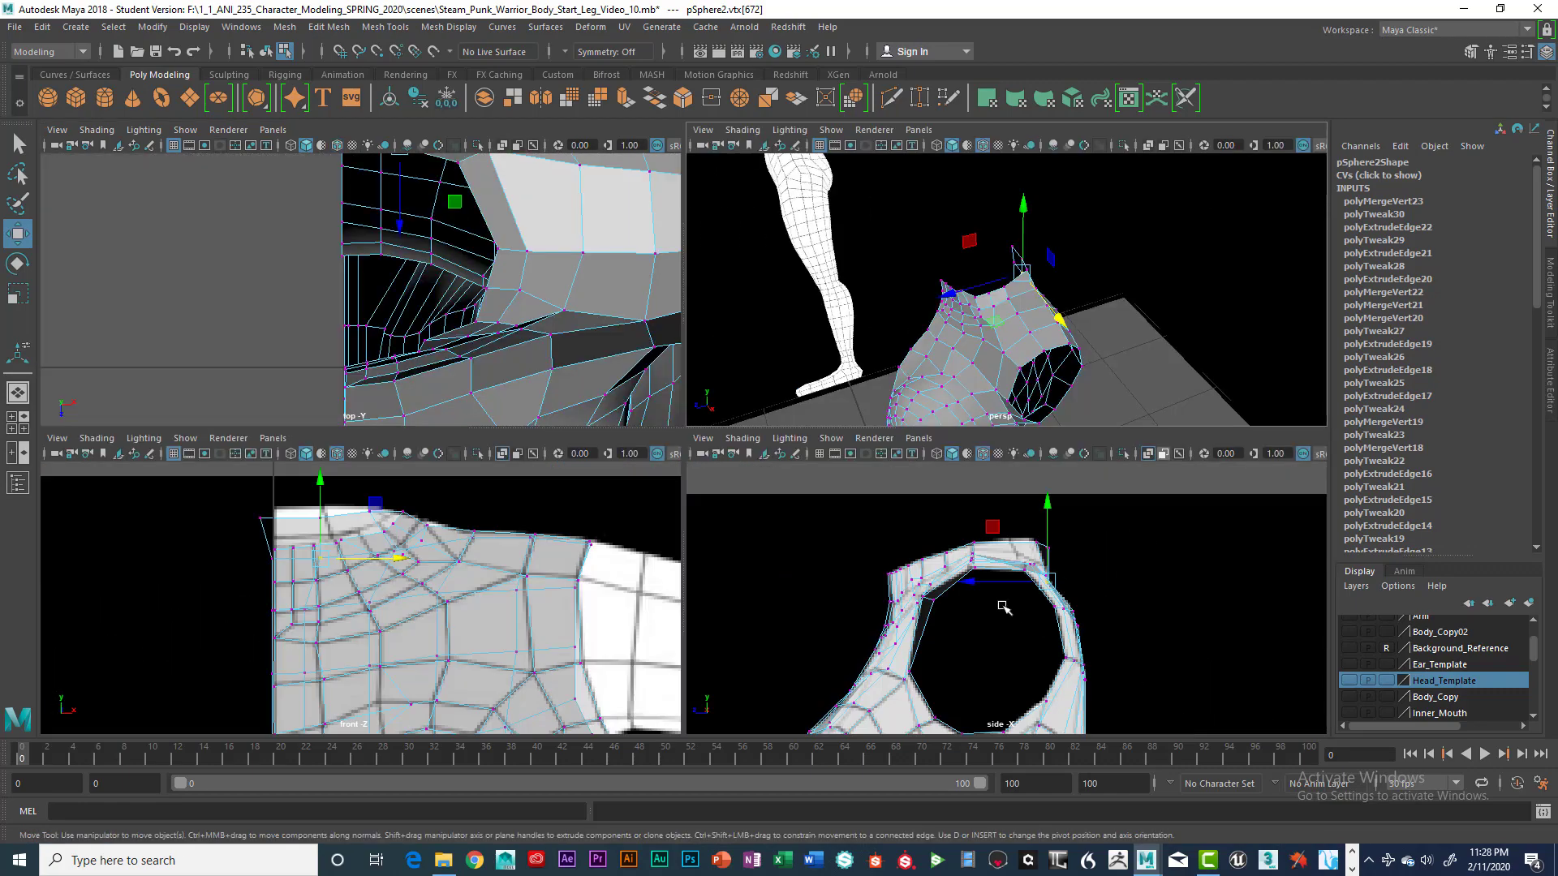
key("space")
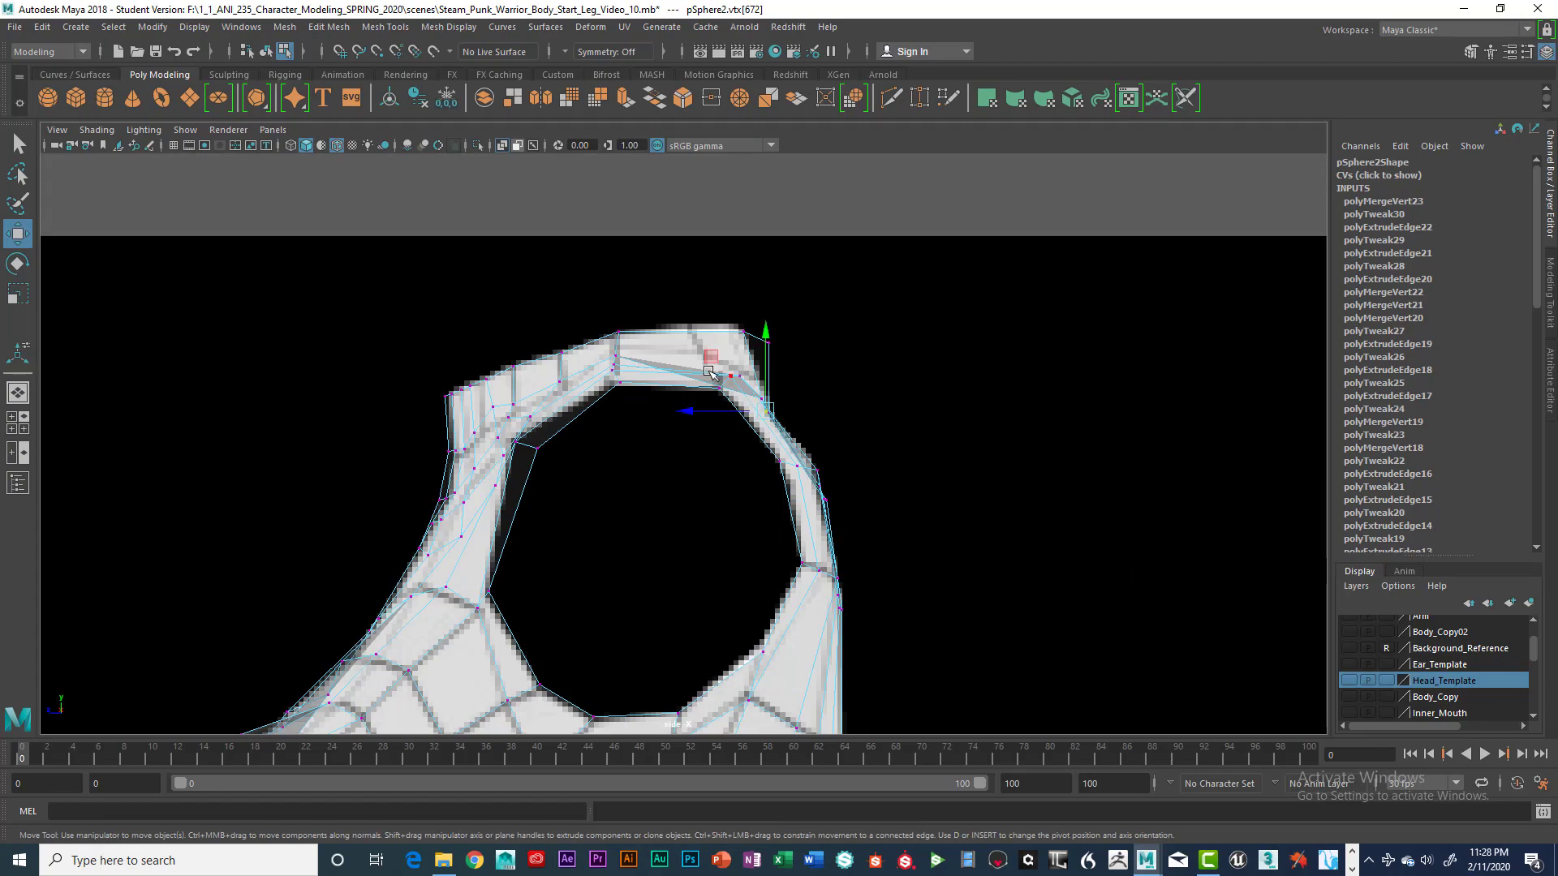
key("space")
key("space")
left_click_drag(897, 372, 871, 515, "alt")
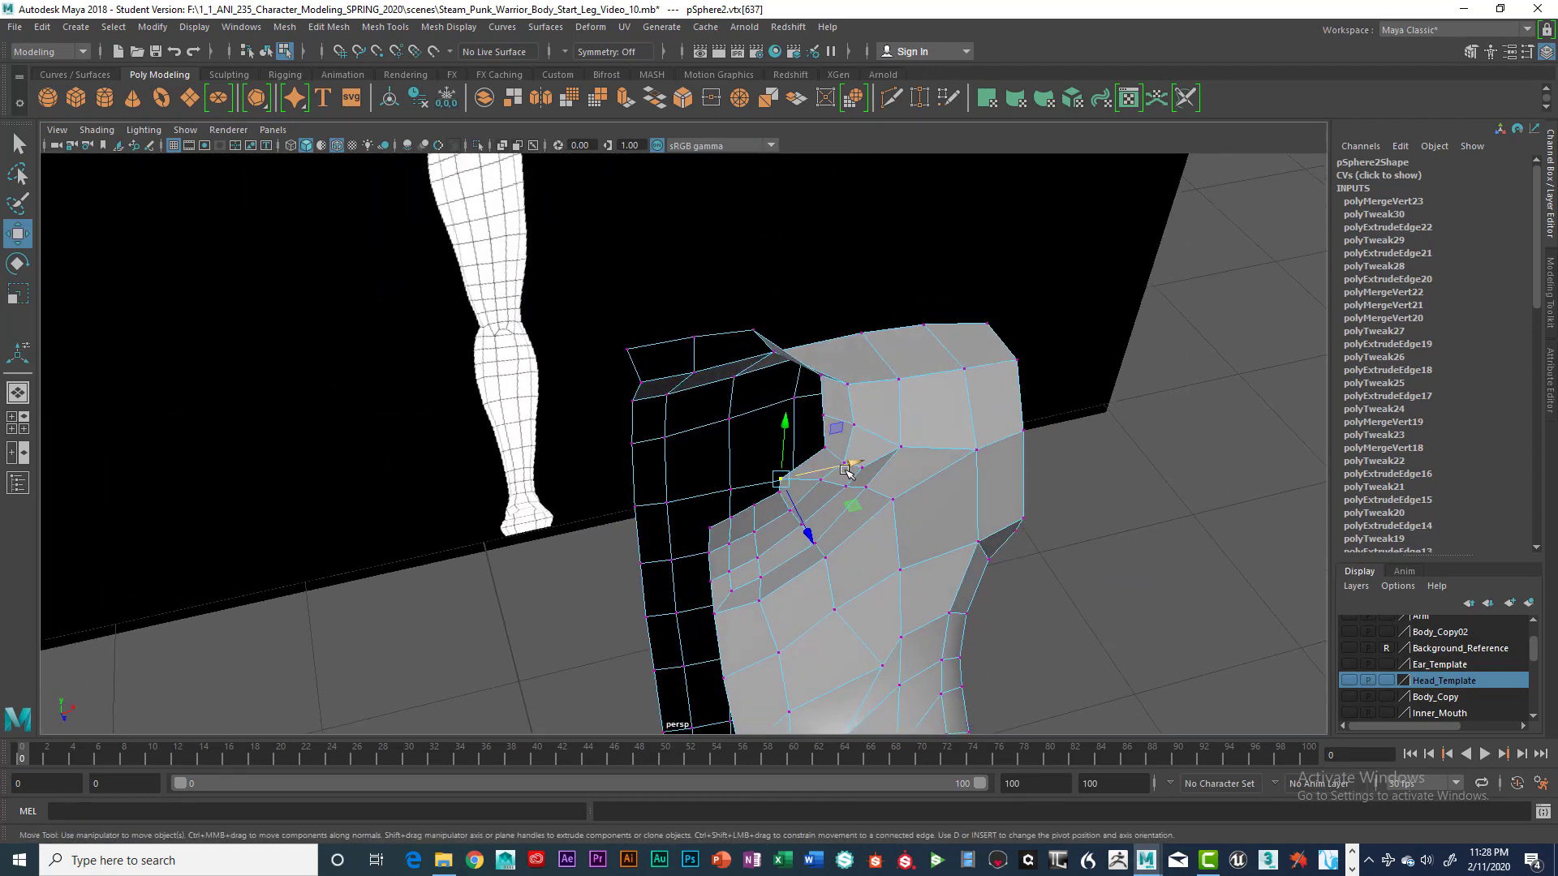
Adjust the selected vertex at the back of the neck opening along X and check it against the side-view reference
left_click_drag(846, 463, 819, 485)
left_click_drag(606, 462, 691, 465)
left_click_drag(704, 483, 649, 455, "alt")
key("space")
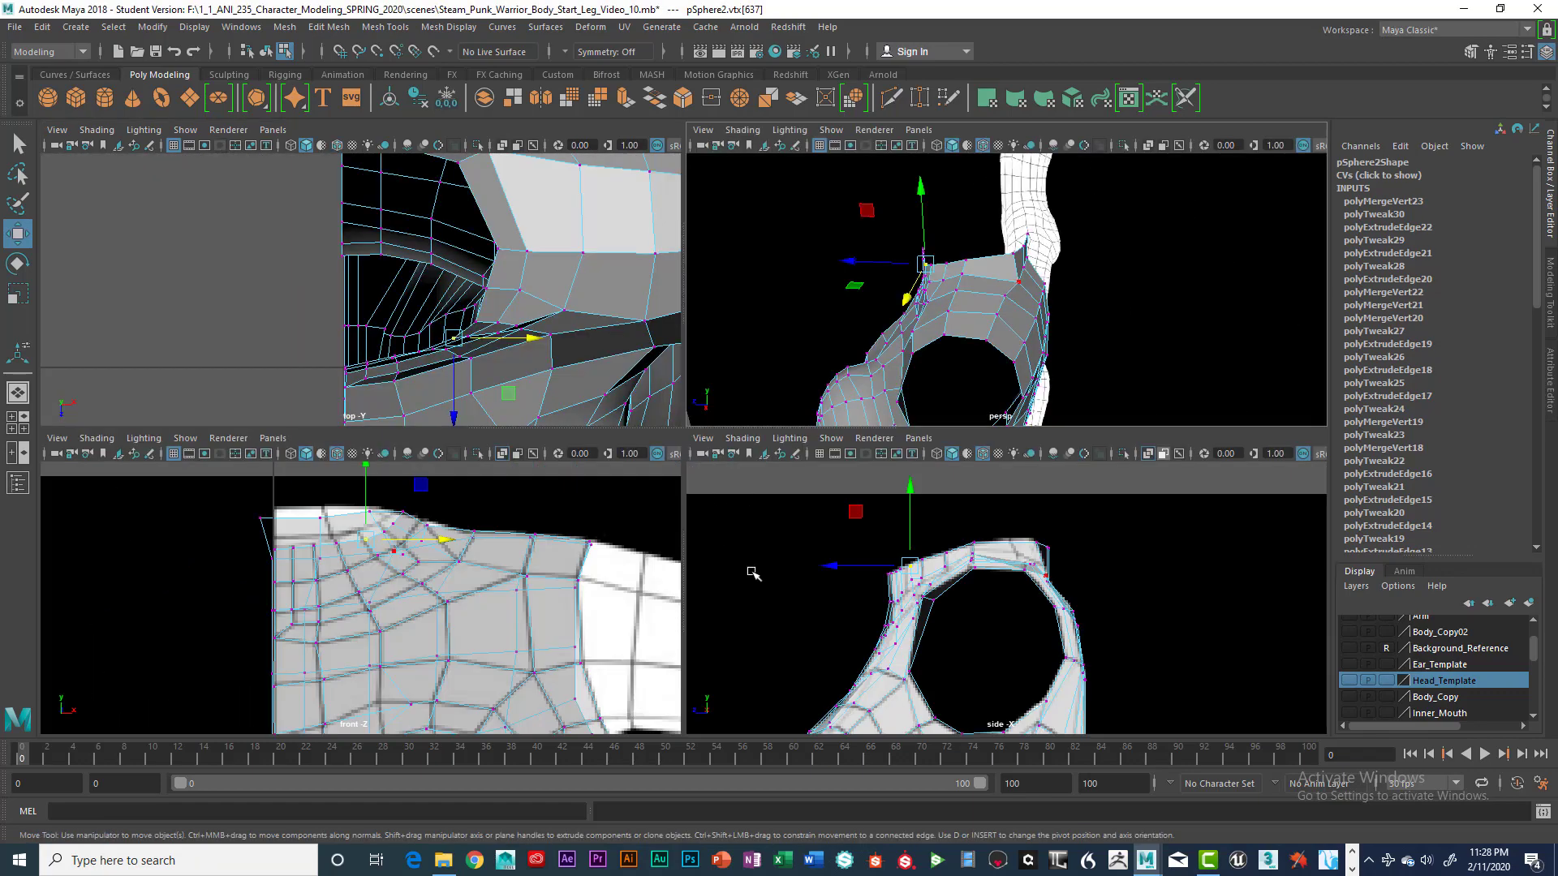
key("space")
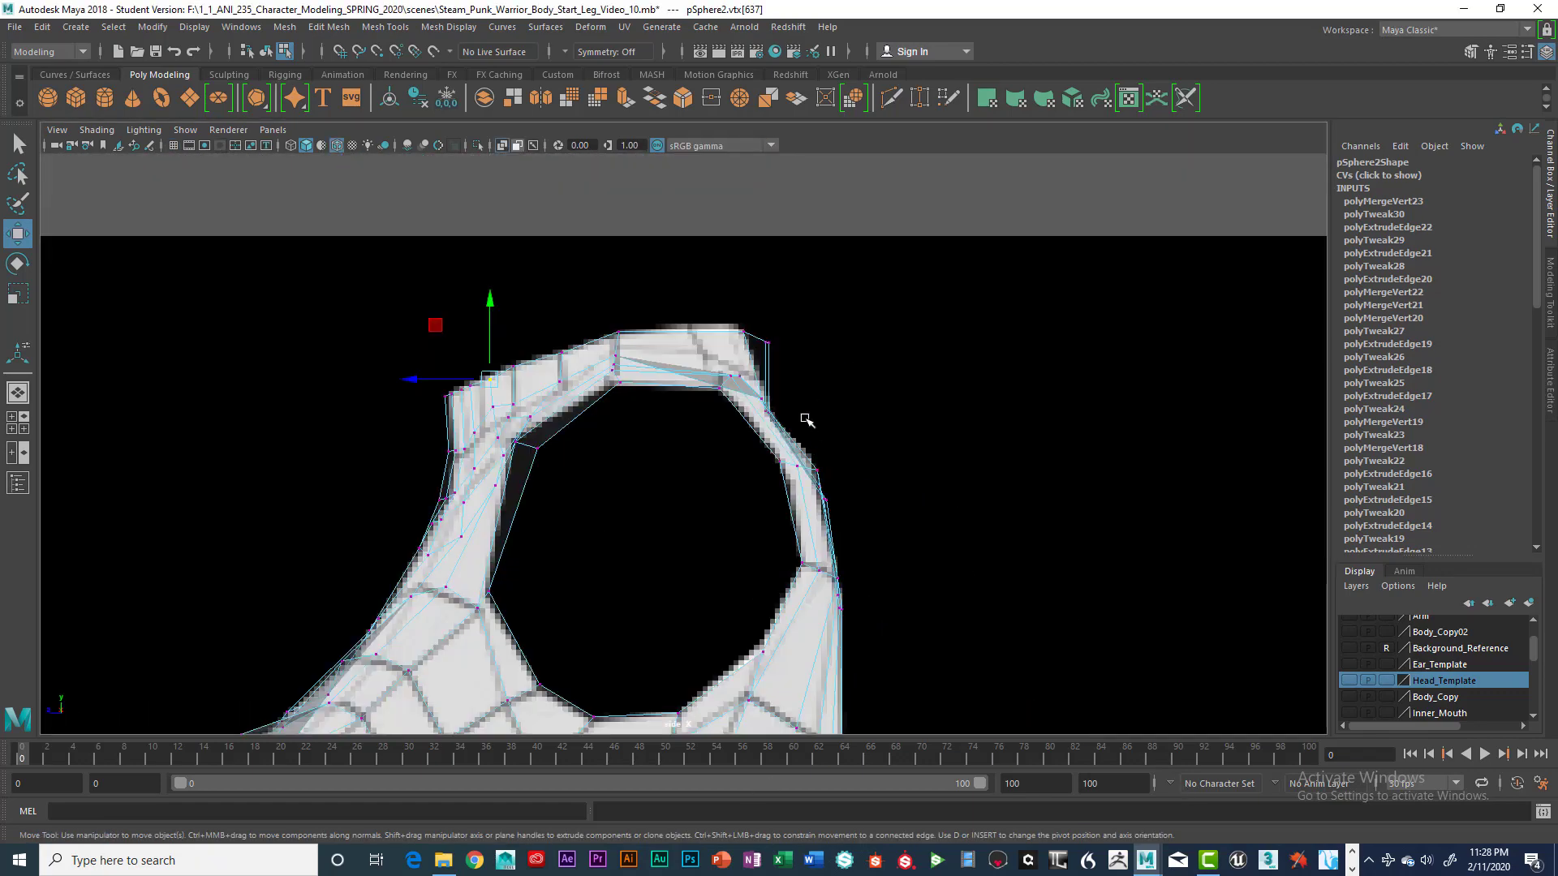
key("space")
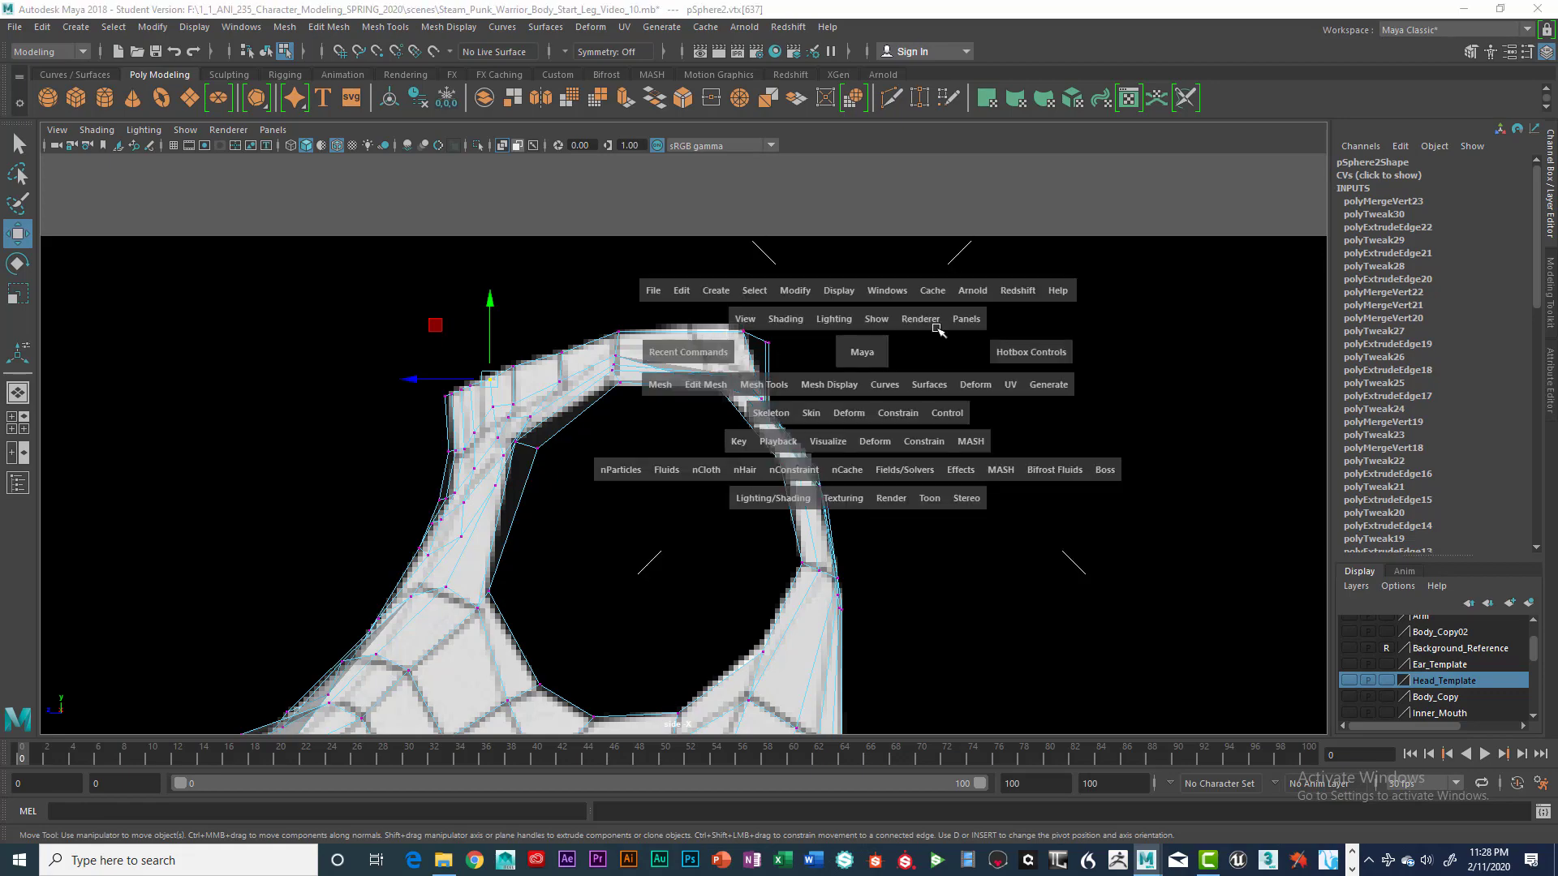
key("space")
Preview the torso mesh smoothed in object mode, examine its shape from front, side and back, and restore the unsmoothed display
left_click_drag(974, 425, 723, 460, "alt")
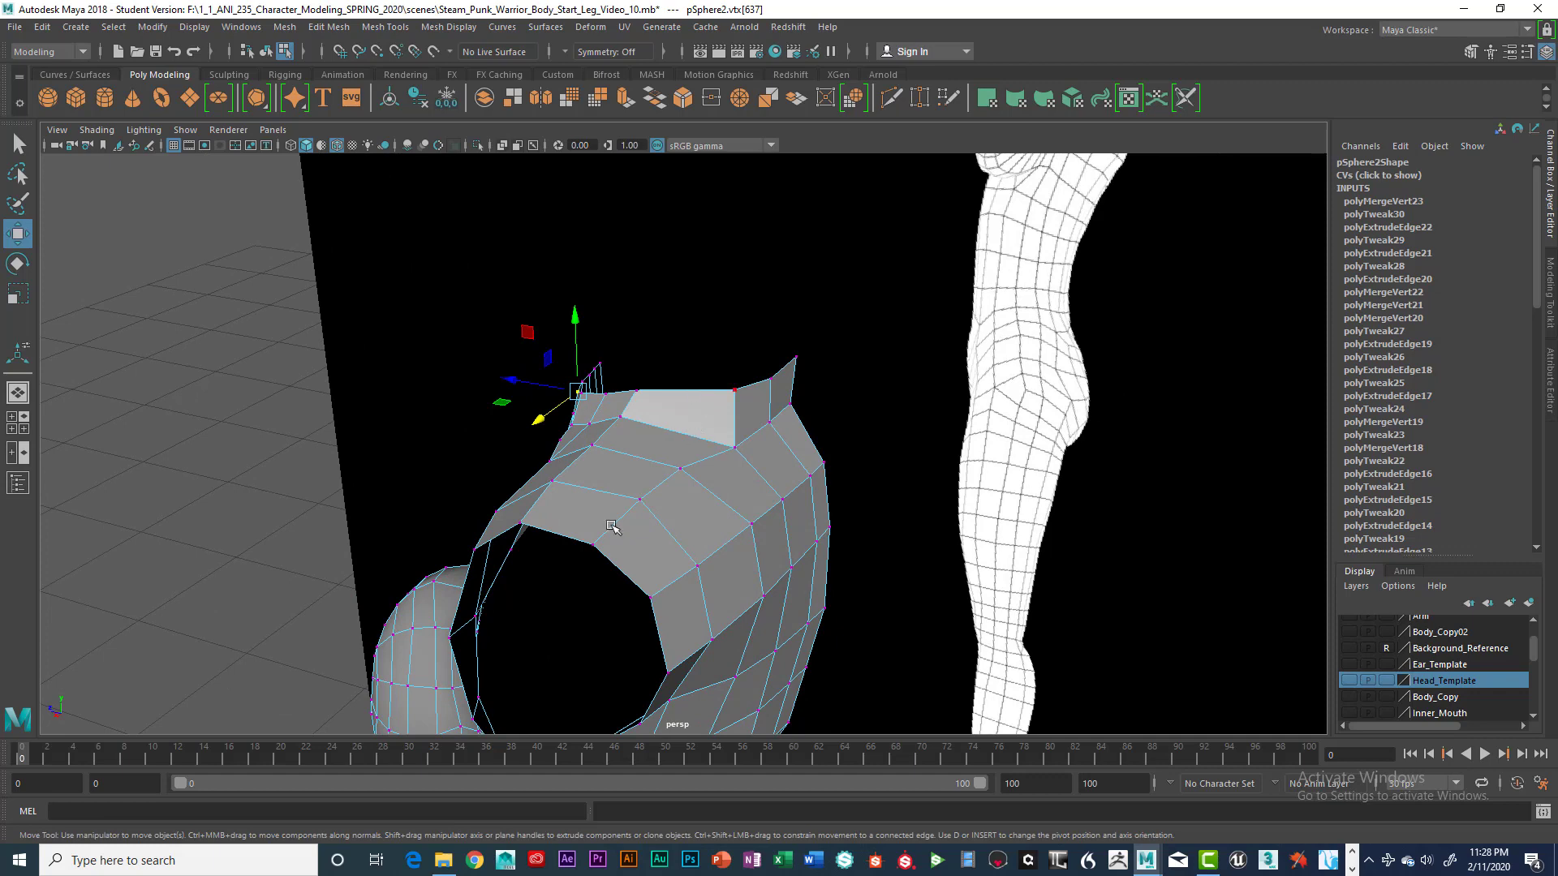
left_click_drag(611, 526, 709, 393, "alt")
right_click_drag(708, 392, 682, 492)
key("3")
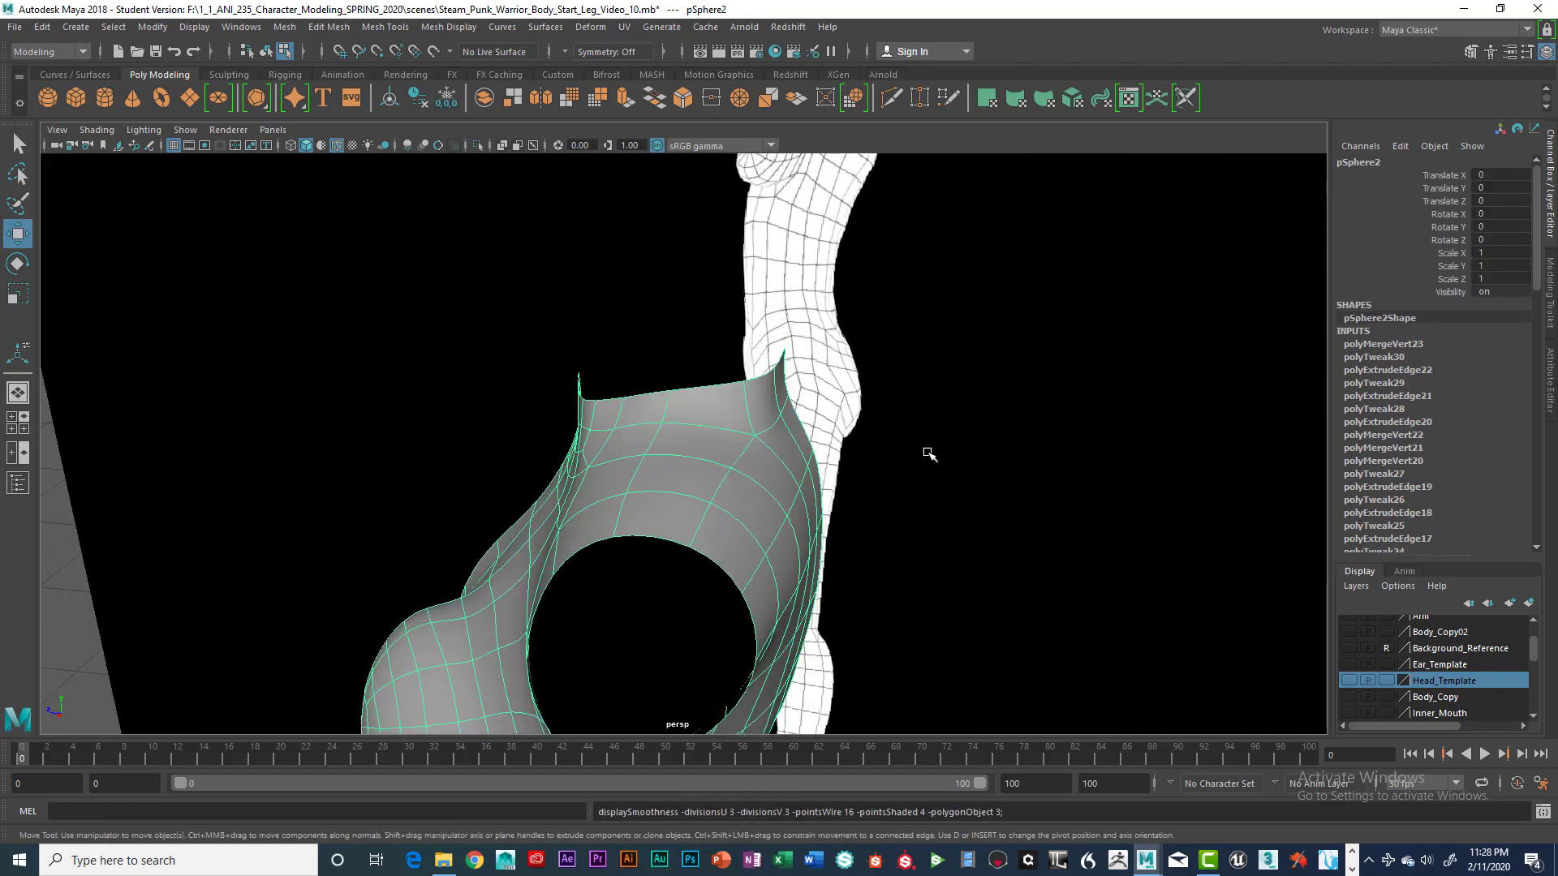
left_click(815, 535)
left_click_drag(776, 553, 810, 594, "alt")
scroll(648, 563, "down", 5)
middle_click_drag(804, 599, 758, 385, "alt")
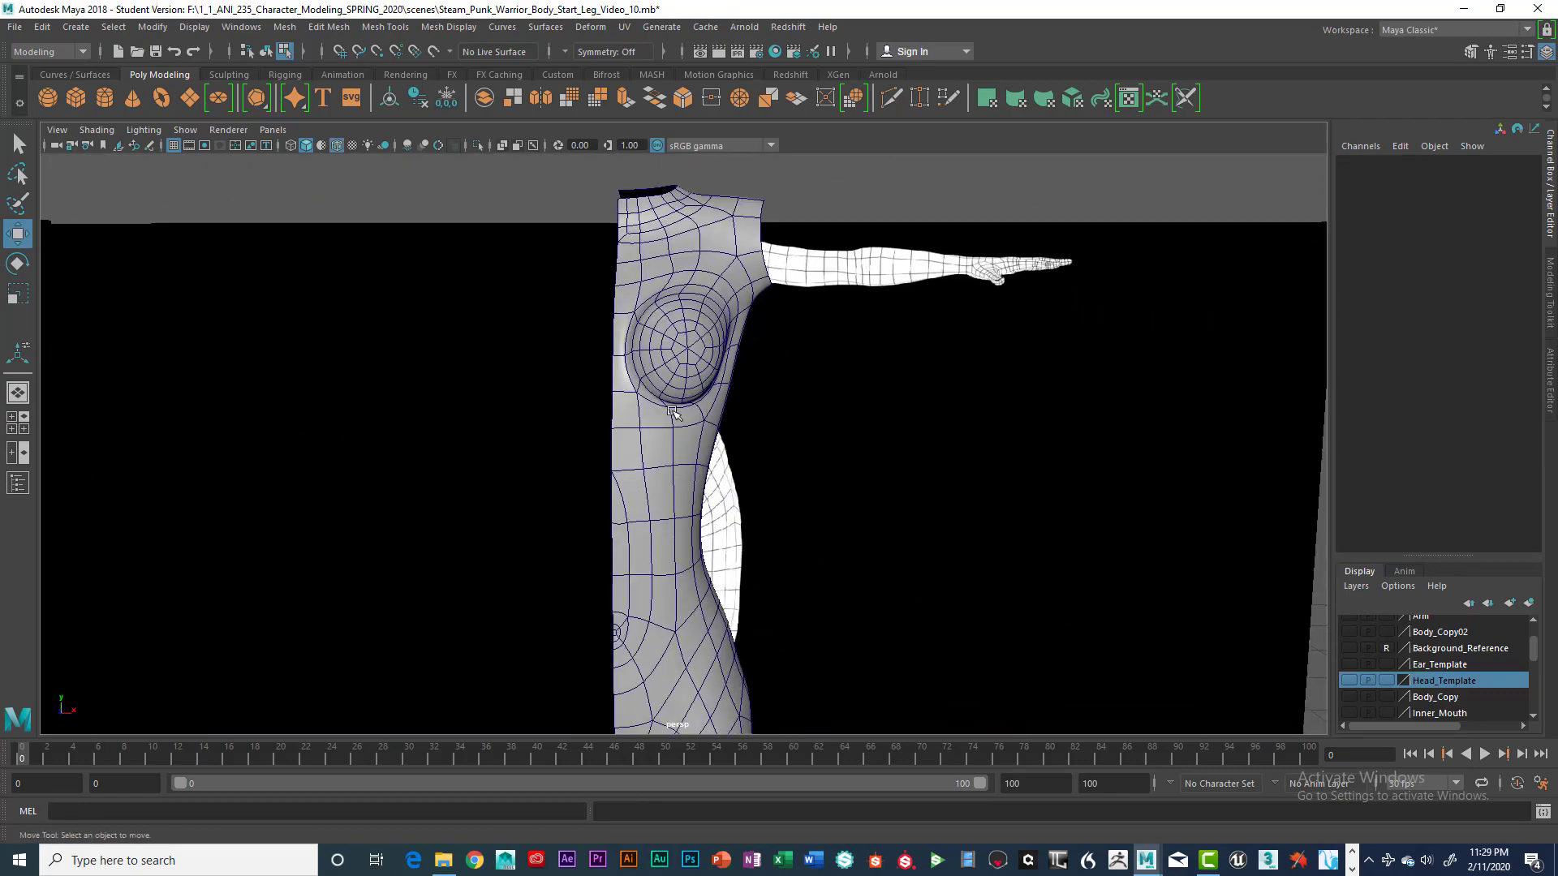
scroll(754, 519, "down", 5)
left_click_drag(754, 541, 733, 406, "alt")
scroll(660, 502, "up", 5)
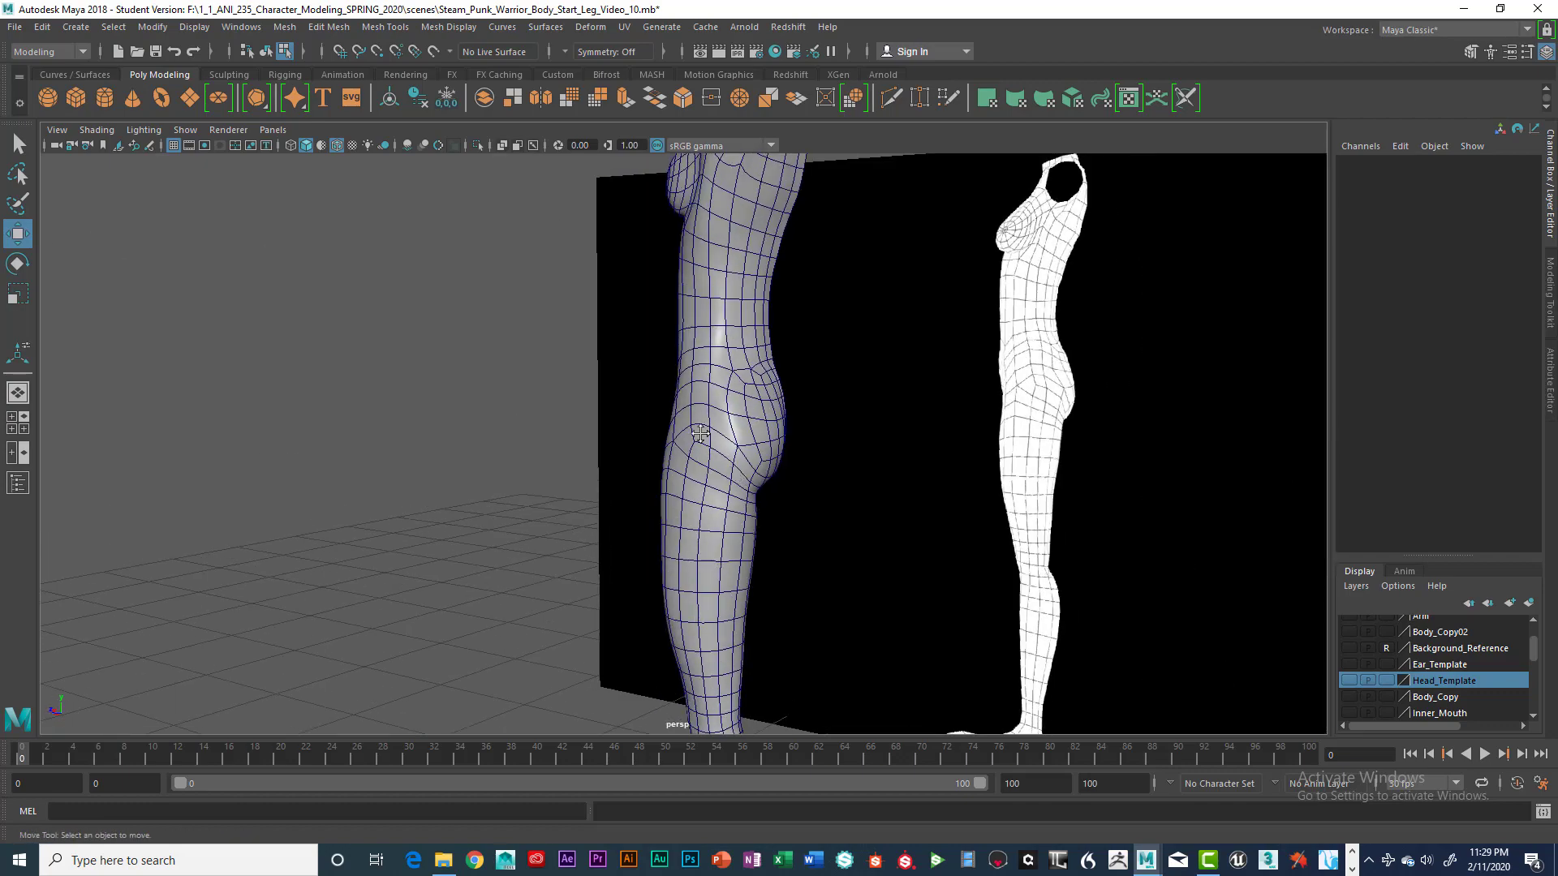
middle_click_drag(732, 349, 725, 519, "alt")
left_click_drag(724, 503, 648, 520, "alt")
right_click_drag(708, 455, 684, 490)
key("1")
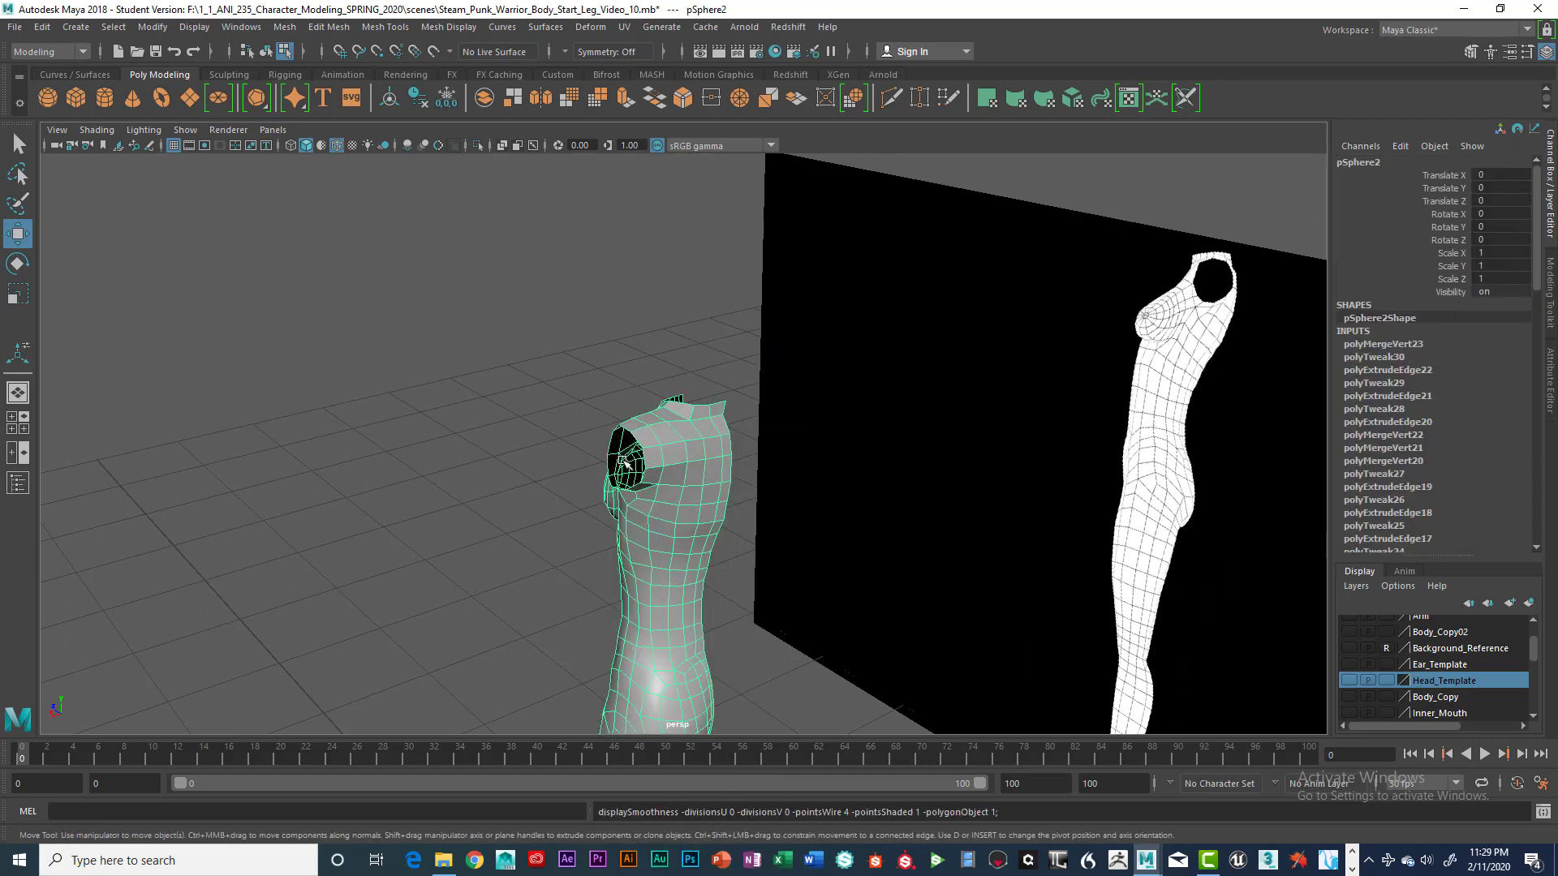
Delete the torso mesh's construction history and freeze its transformations
left_click(45, 28)
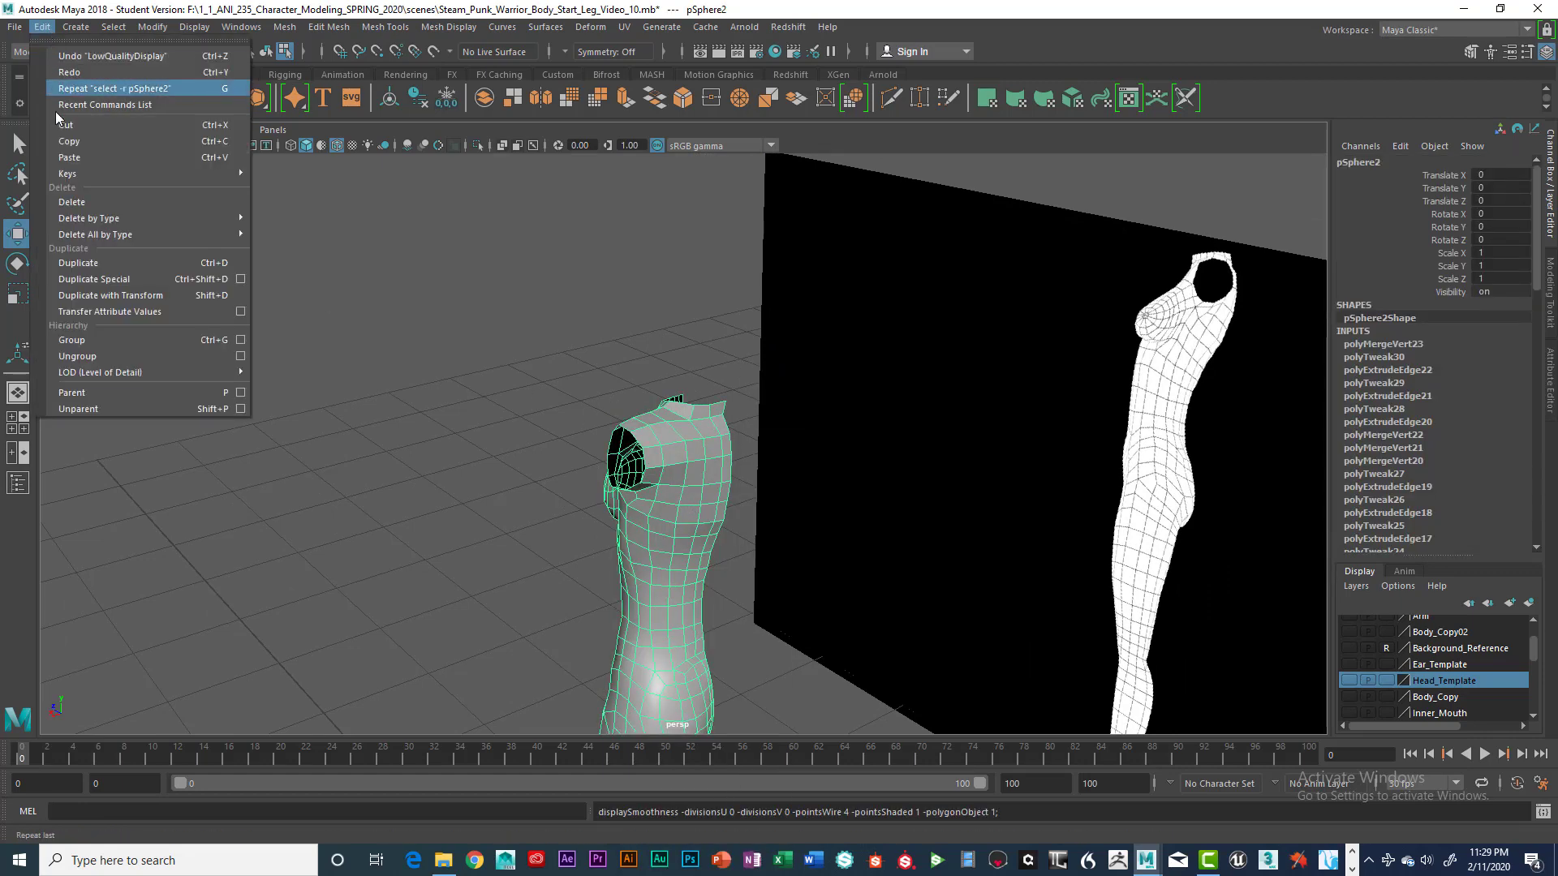
mouse_move(104, 217)
left_click(286, 233)
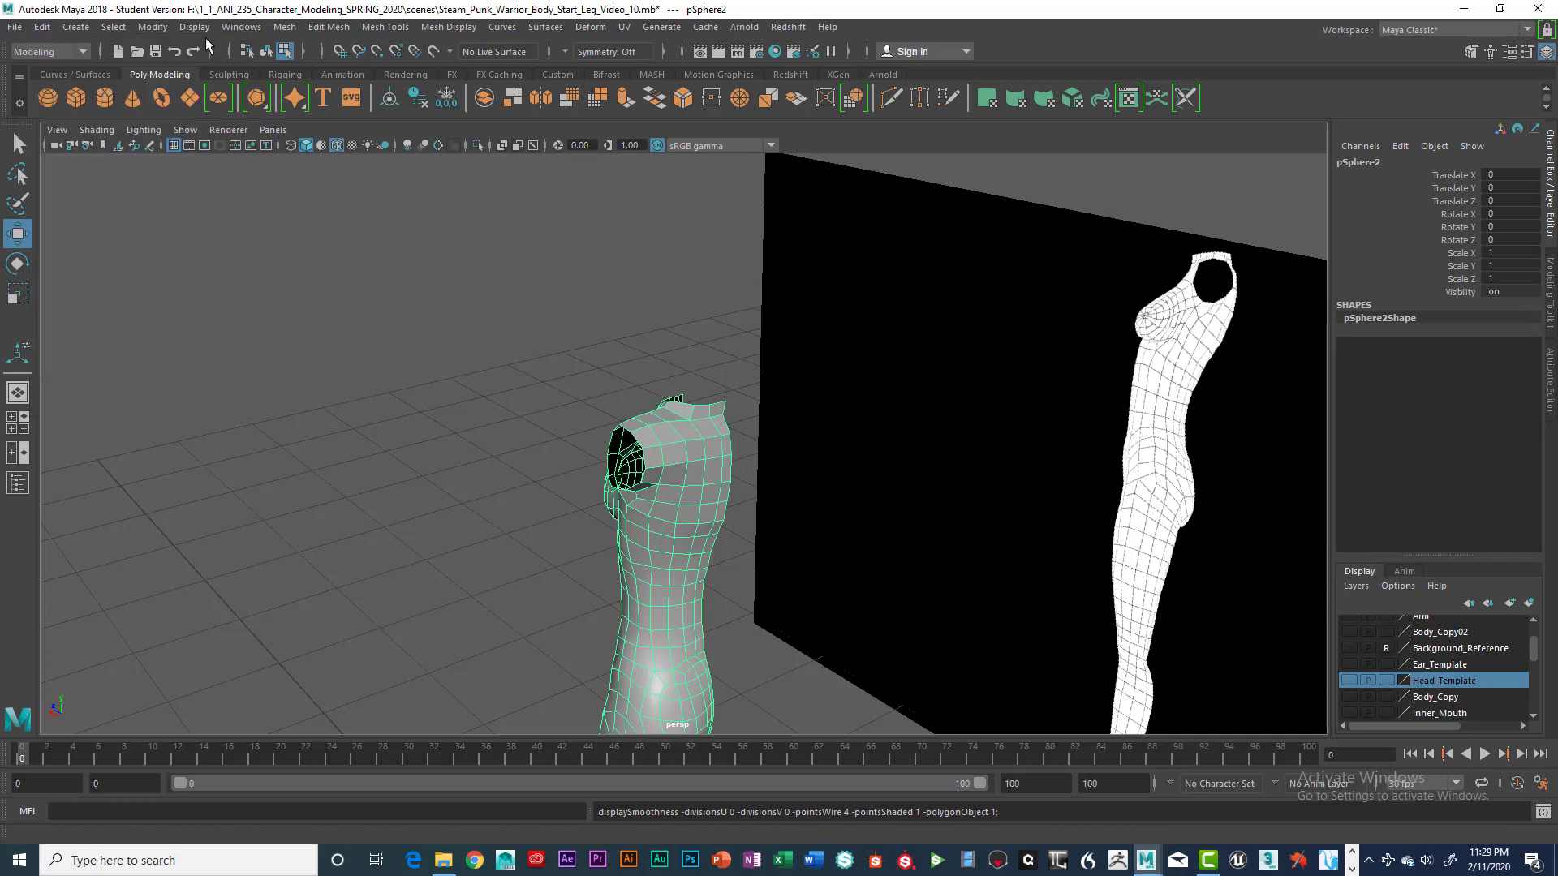
left_click(148, 29)
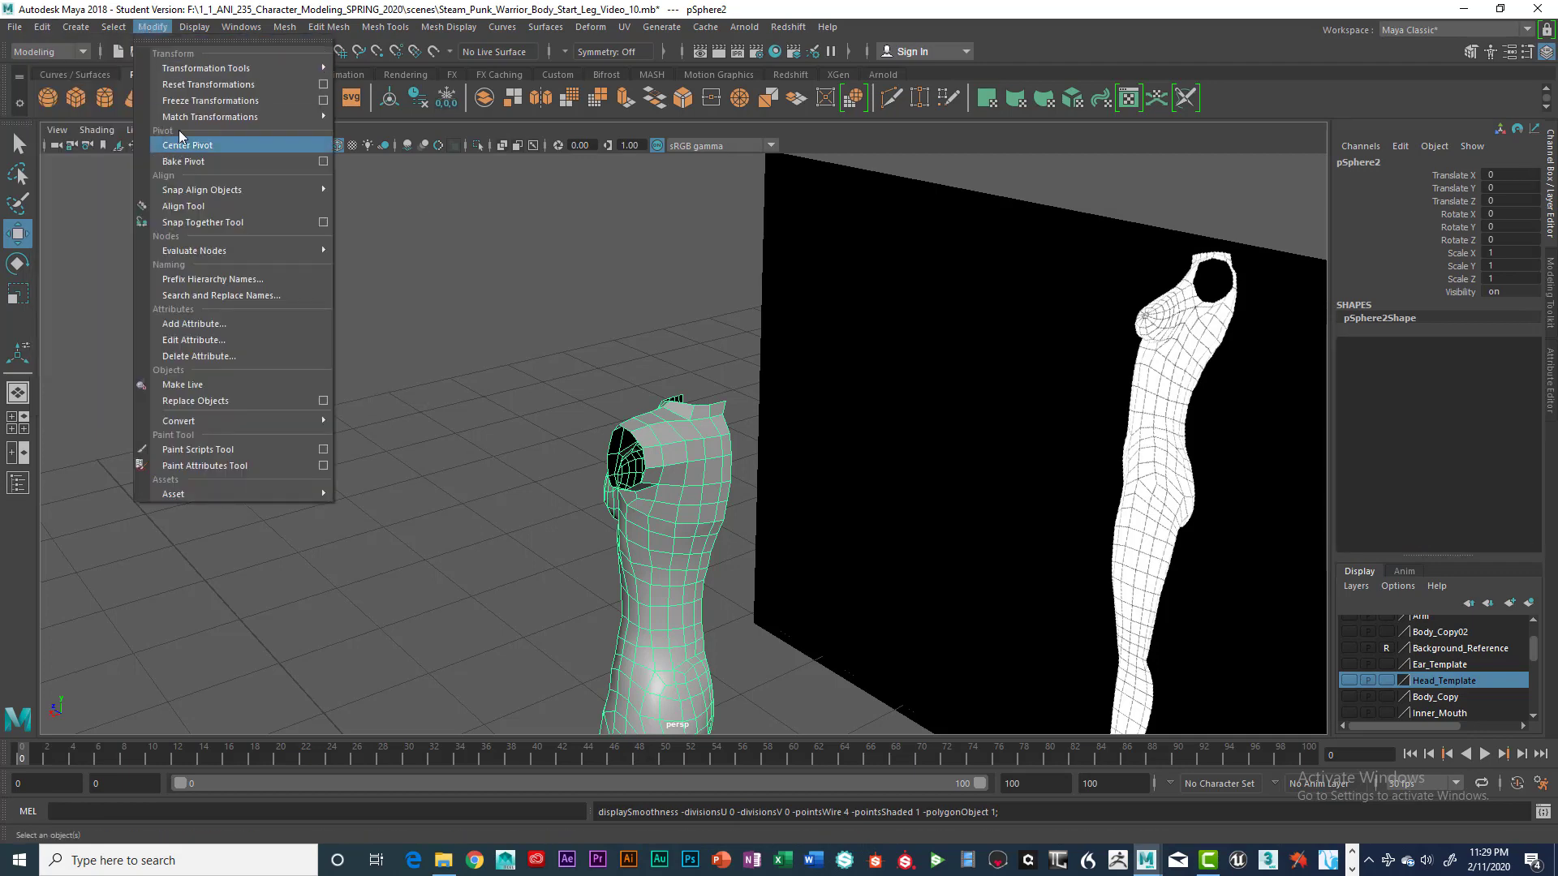
left_click(187, 98)
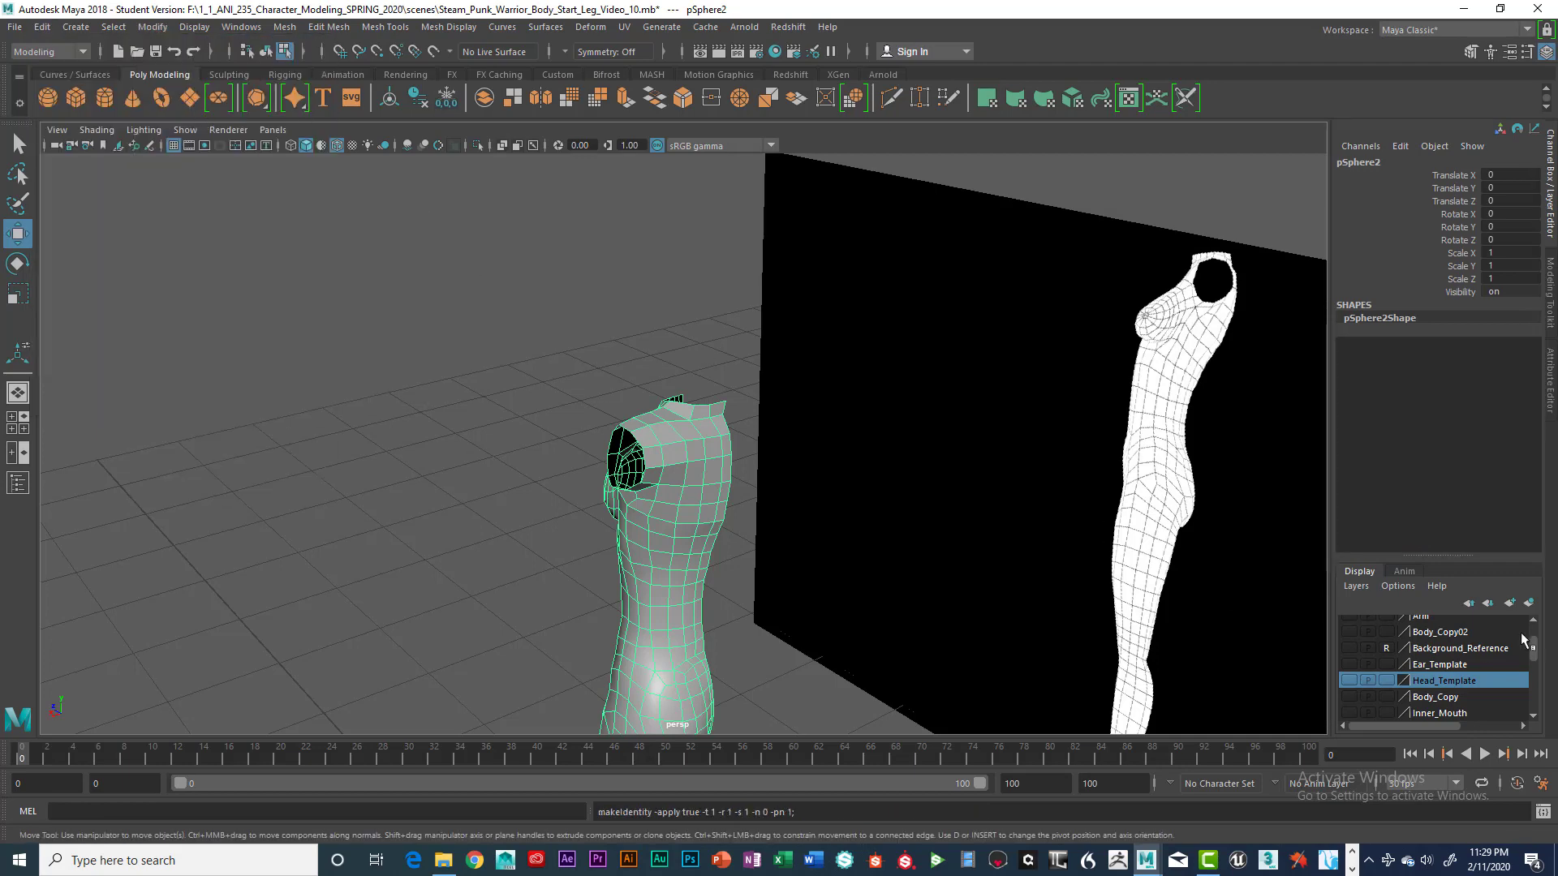
left_click_drag(766, 597, 872, 572, "alt")
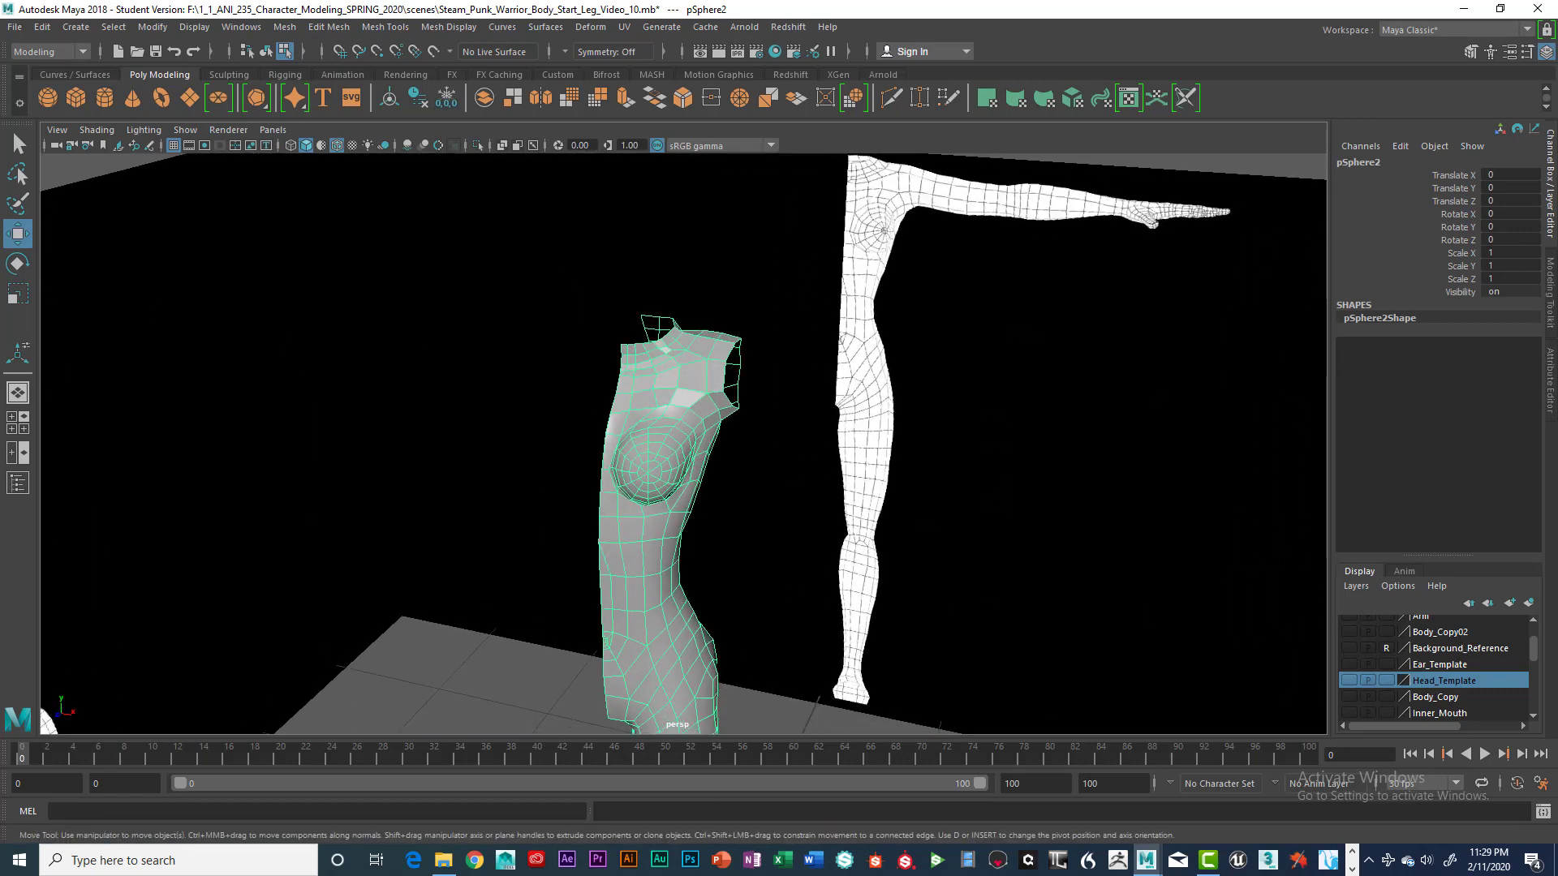